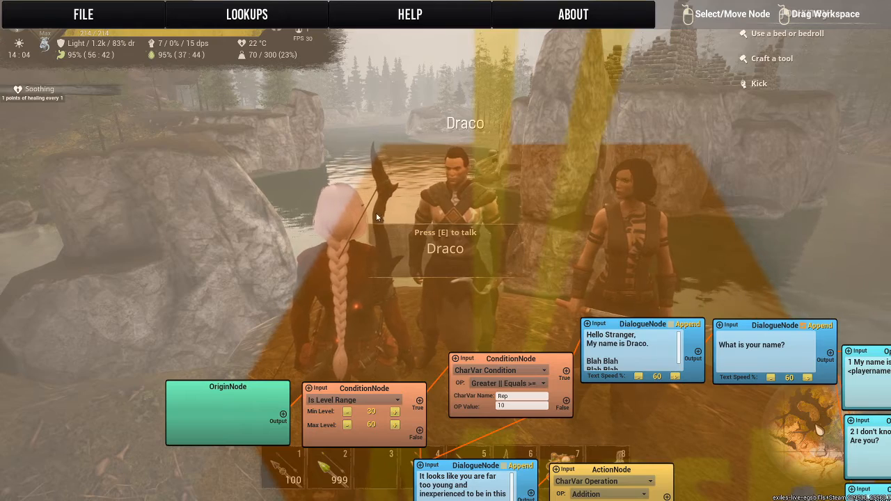
Add two Bounce nodes side by side in the empty workspace above the dialogue chain.
{"action": "mouse_move", "coordinate": [376, 213]}
{"action": "left_mouse_down"}
{"action": "mouse_move", "coordinate": [378, 248]}
{"action": "mouse_move", "coordinate": [368, 225]}
{"action": "left_mouse_up"}
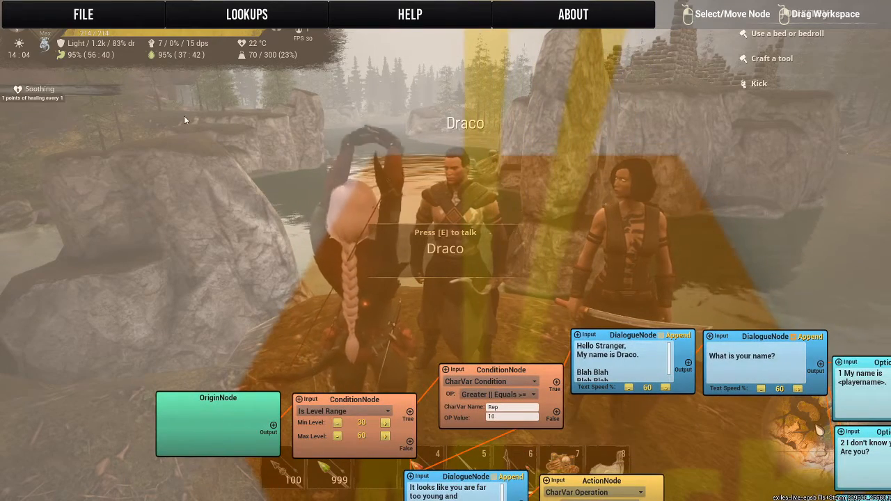
{"action": "right_click", "coordinate": [184, 116]}
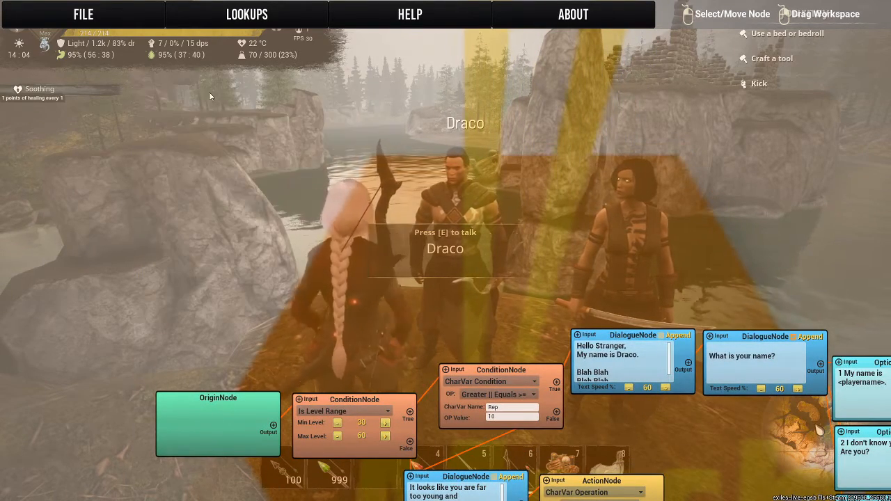
{"action": "right_click", "coordinate": [209, 92]}
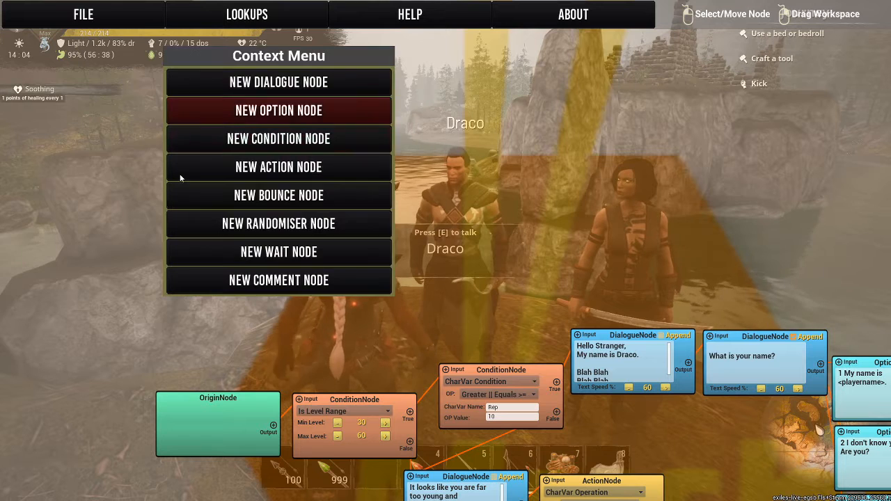
{"action": "left_click", "coordinate": [228, 192]}
{"action": "right_click", "coordinate": [391, 88]}
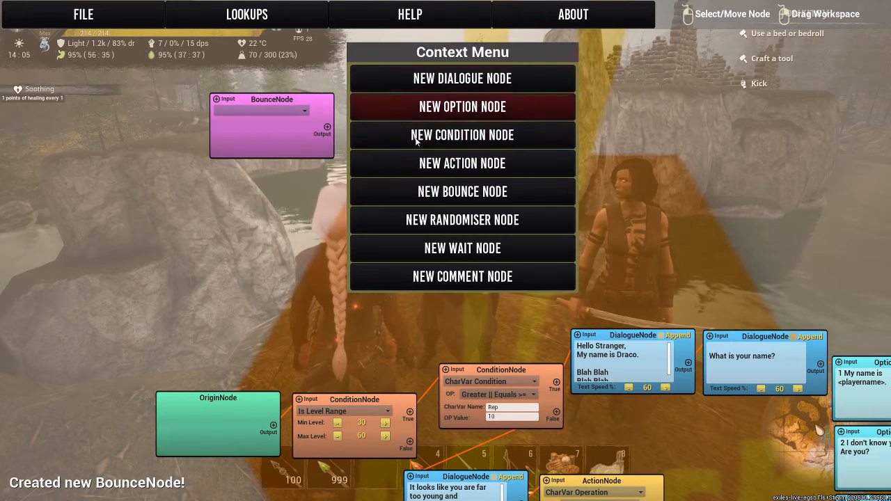
{"action": "left_click", "coordinate": [424, 200]}
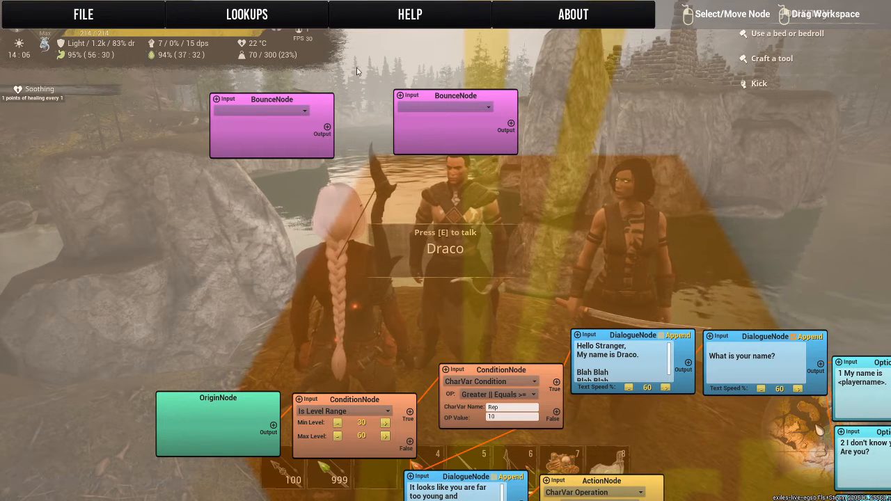
Set the right Bounce node's type to Land, and set the left one to Bounce with Bounce to ID 15.
{"action": "left_click", "coordinate": [418, 107]}
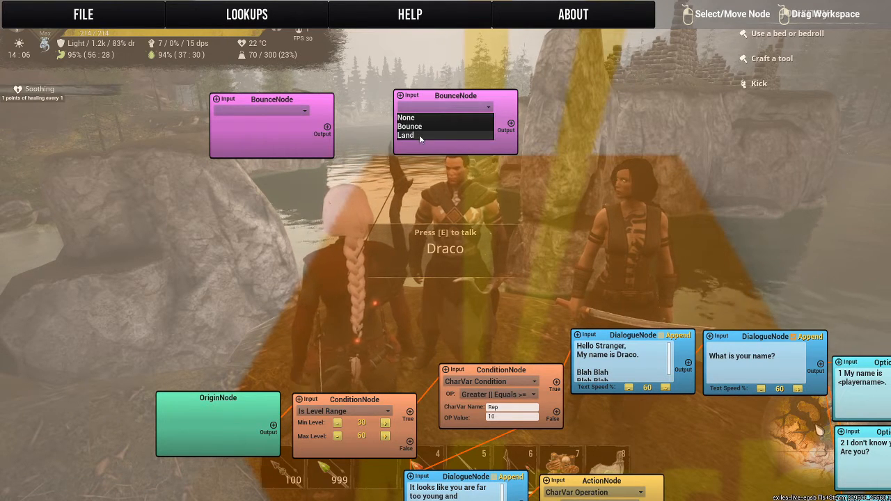
{"action": "left_click", "coordinate": [411, 135]}
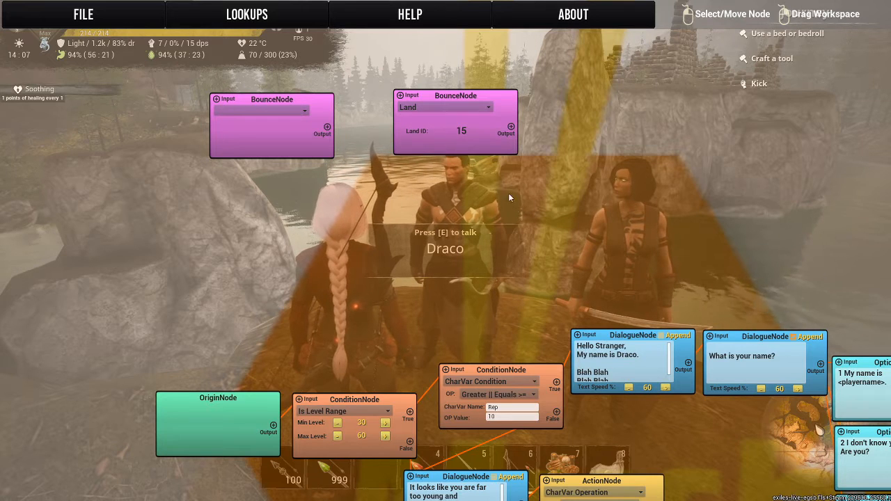
{"action": "left_click", "coordinate": [230, 110]}
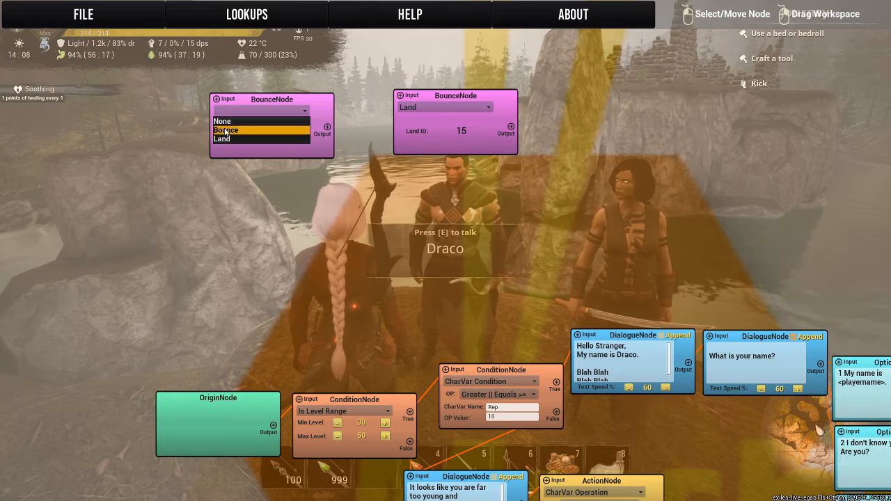
{"action": "left_click", "coordinate": [224, 131]}
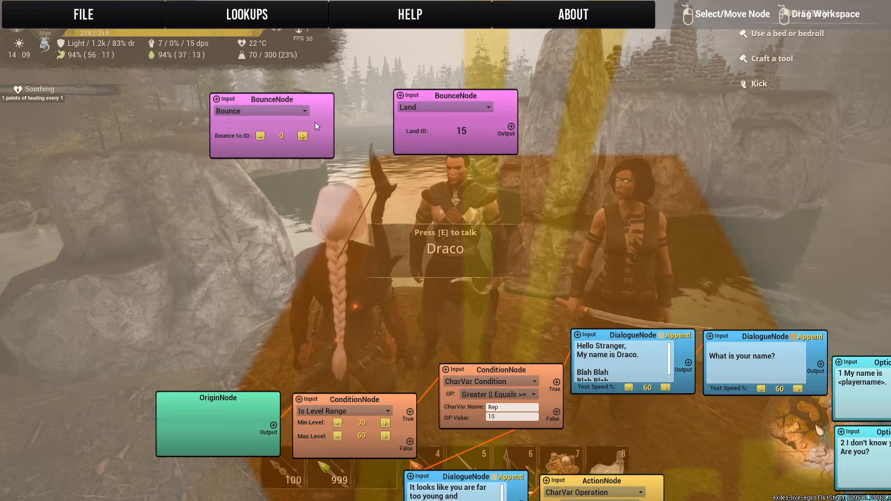
{"action": "left_click", "coordinate": [302, 136]}
{"action": "left_click", "coordinate": [302, 138]}
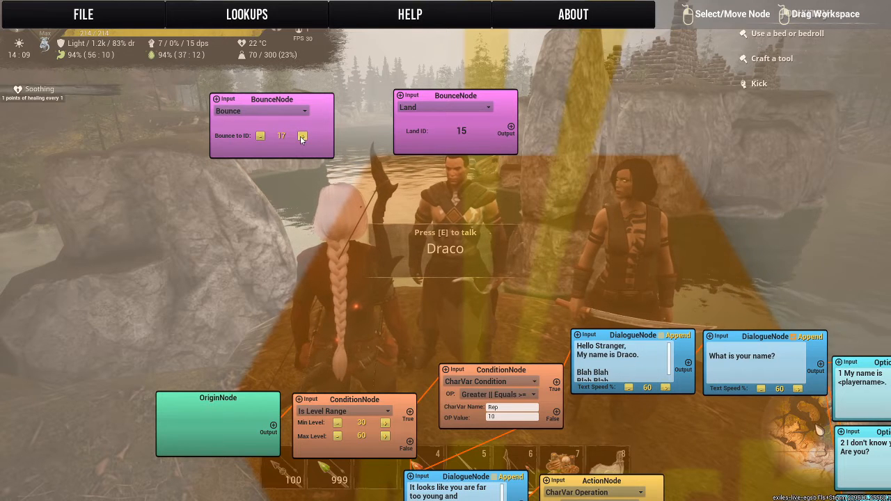
{"action": "left_click", "coordinate": [262, 138]}
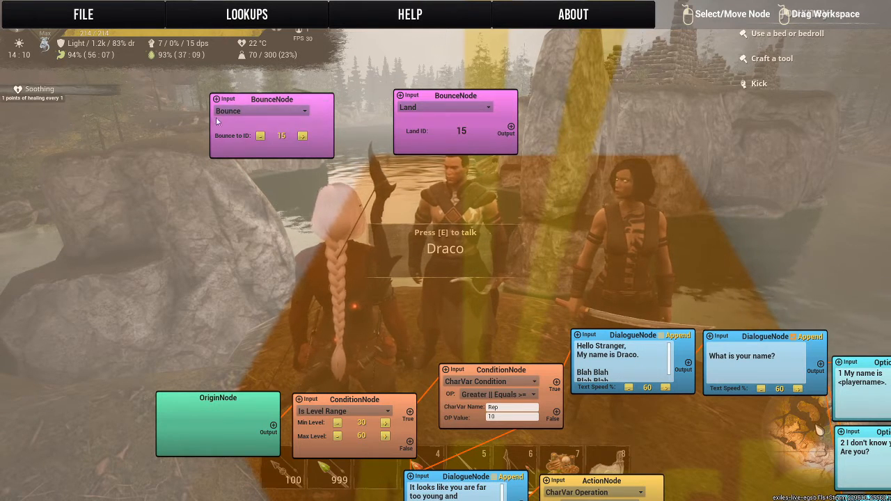
Stack the two Bounce nodes vertically, with the Land node directly above the Bounce one.
{"action": "left_click_drag", "start_coordinate": [229, 102], "coordinate": [241, 197]}
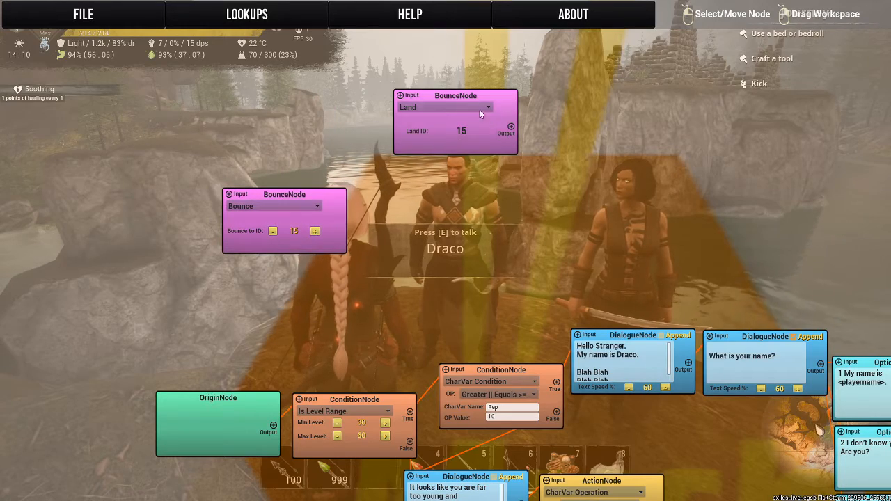
{"action": "left_click_drag", "start_coordinate": [460, 98], "coordinate": [291, 114]}
{"action": "mouse_move", "coordinate": [422, 216]}
{"action": "left_mouse_down"}
{"action": "mouse_move", "coordinate": [467, 181]}
{"action": "mouse_move", "coordinate": [408, 219]}
{"action": "left_mouse_up"}
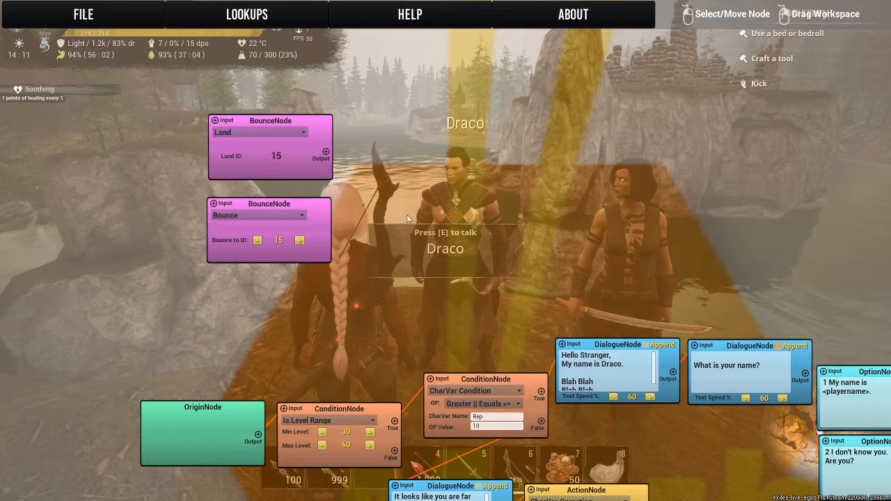
Add a Wait node in the empty space beside the stacked Bounce nodes.
{"action": "right_click", "coordinate": [458, 119]}
{"action": "left_click", "coordinate": [462, 274]}
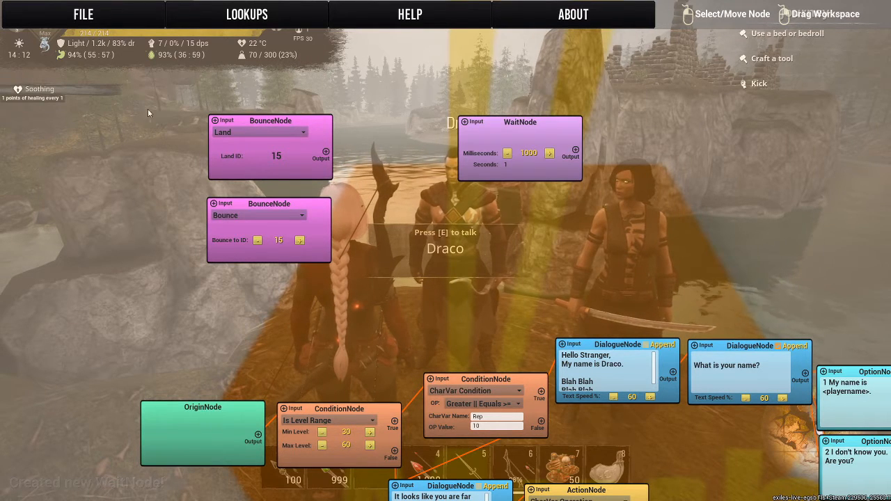
{"action": "left_click_drag", "start_coordinate": [451, 296], "coordinate": [344, 312]}
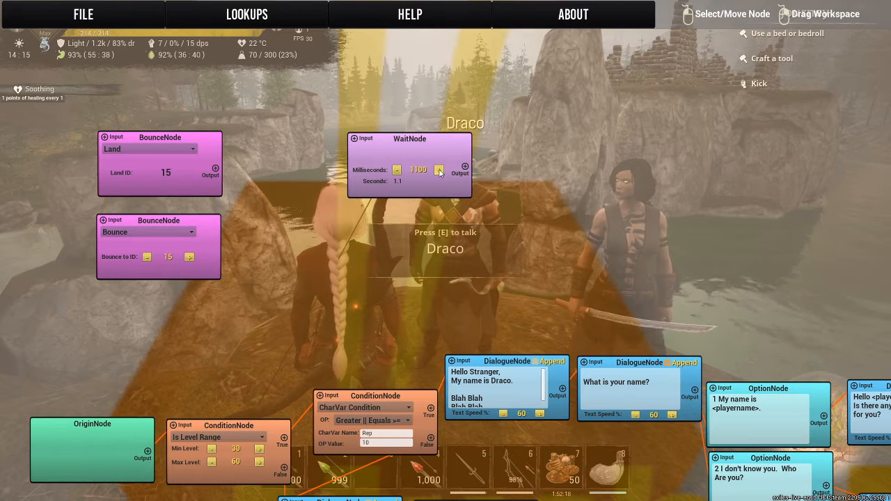
Set the new Wait node's duration to 3000 milliseconds.
{"action": "left_click", "coordinate": [396, 171]}
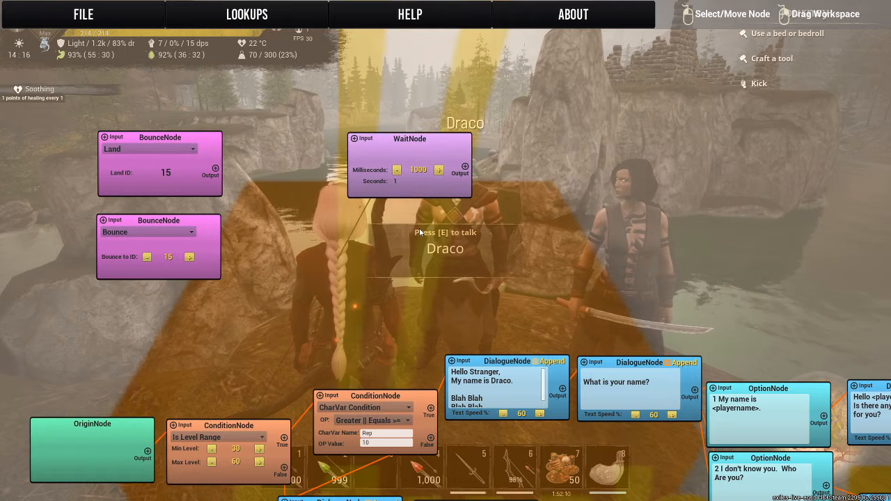
{"action": "left_click", "coordinate": [440, 170]}
{"action": "left_click", "coordinate": [440, 171]}
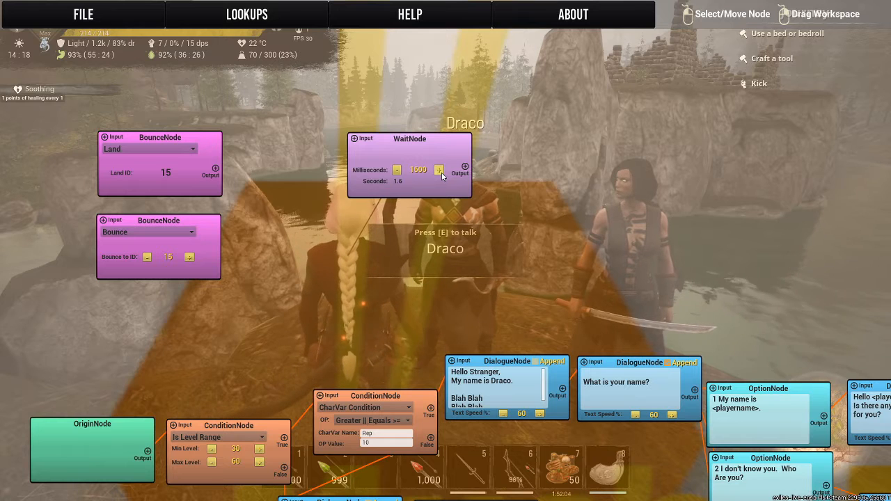
{"action": "left_click", "coordinate": [441, 172]}
{"action": "left_click", "coordinate": [441, 172]}
{"action": "left_click", "coordinate": [441, 172]}
{"action": "left_click", "coordinate": [441, 172]}
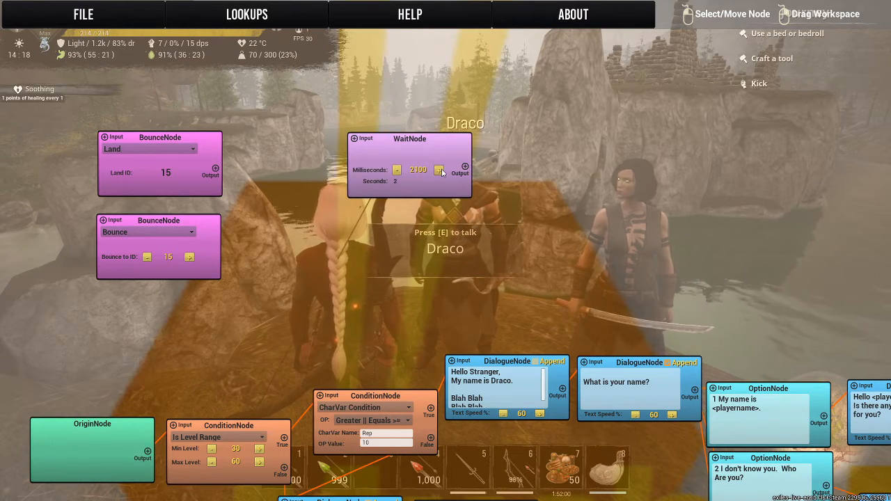
{"action": "left_click", "coordinate": [439, 171]}
{"action": "left_click", "coordinate": [440, 171]}
{"action": "left_click", "coordinate": [440, 170]}
{"action": "left_click", "coordinate": [440, 171]}
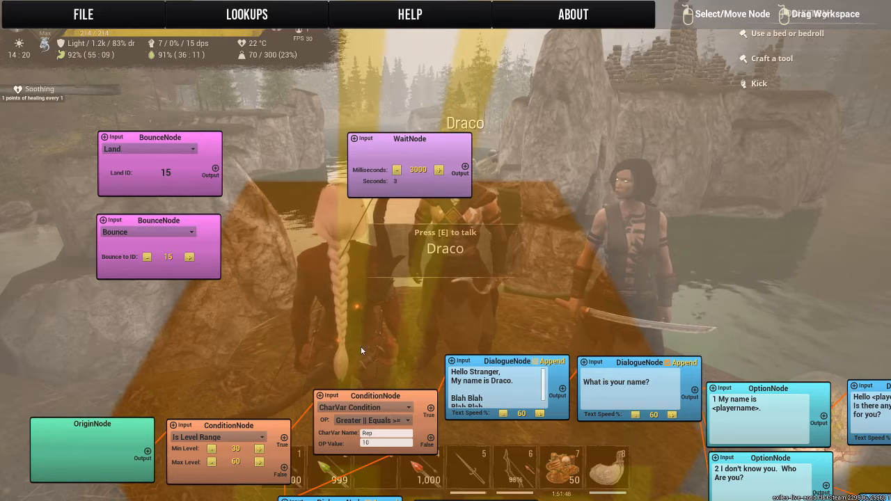
Delete the unconnected 3000 ms Wait node.
{"action": "right_click", "coordinate": [447, 155]}
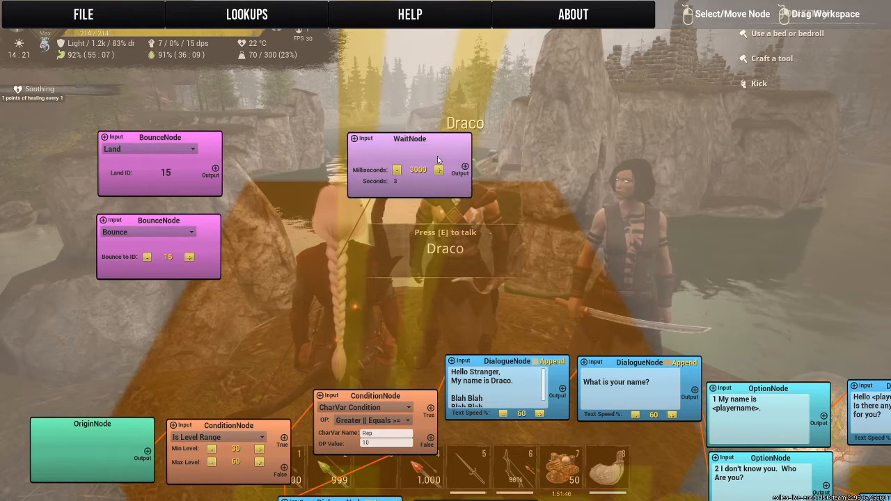
{"action": "right_click", "coordinate": [438, 161]}
{"action": "left_click", "coordinate": [446, 177]}
Examine the requirement message branch, including its CharVar action, Wait node and Close Dialogue action.
{"action": "mouse_move", "coordinate": [351, 312]}
{"action": "left_mouse_down"}
{"action": "mouse_move", "coordinate": [399, 163]}
{"action": "mouse_move", "coordinate": [336, 99]}
{"action": "left_mouse_up"}
{"action": "left_click_drag", "start_coordinate": [497, 414], "coordinate": [418, 372]}
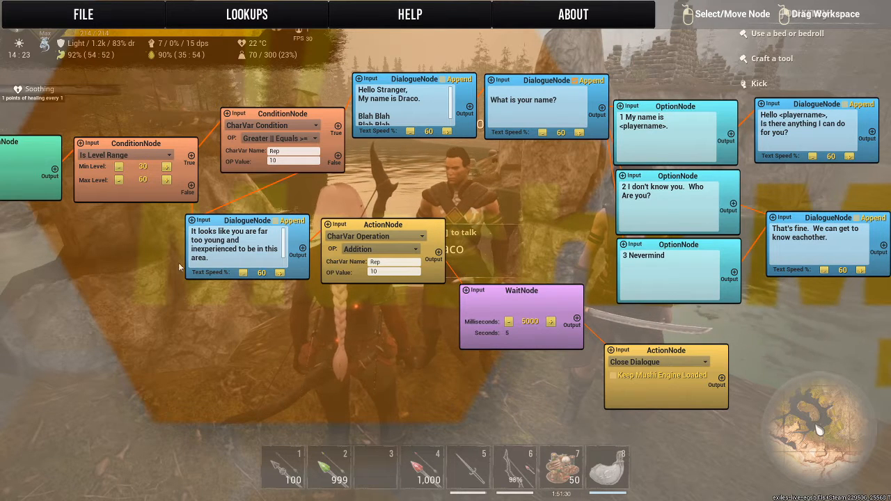
{"action": "type", "text": "Level Requirement: 30-60 Rep Requirement: 10"}
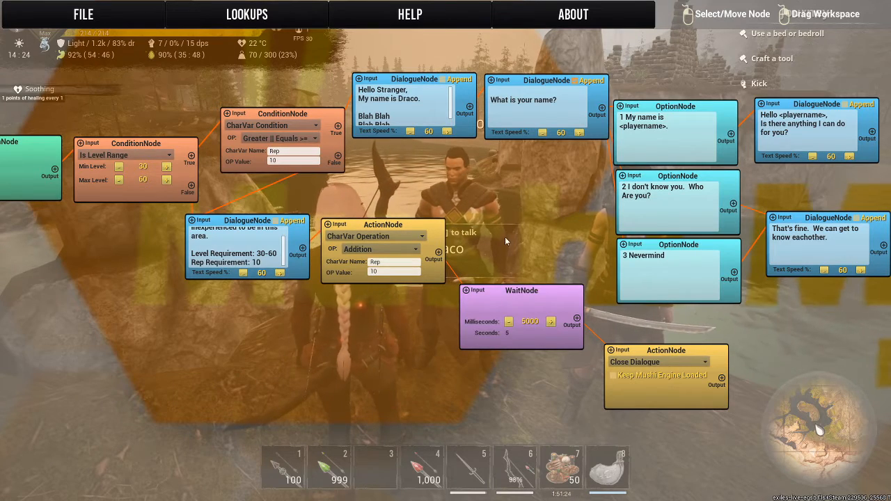
{"action": "left_click_drag", "start_coordinate": [506, 242], "coordinate": [389, 221]}
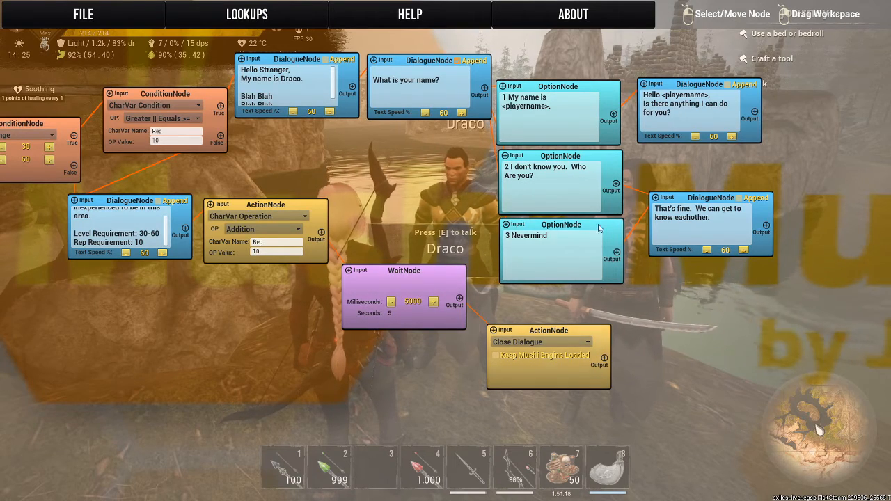
{"action": "left_click_drag", "start_coordinate": [481, 216], "coordinate": [829, 367]}
{"action": "left_click_drag", "start_coordinate": [372, 220], "coordinate": [120, 80]}
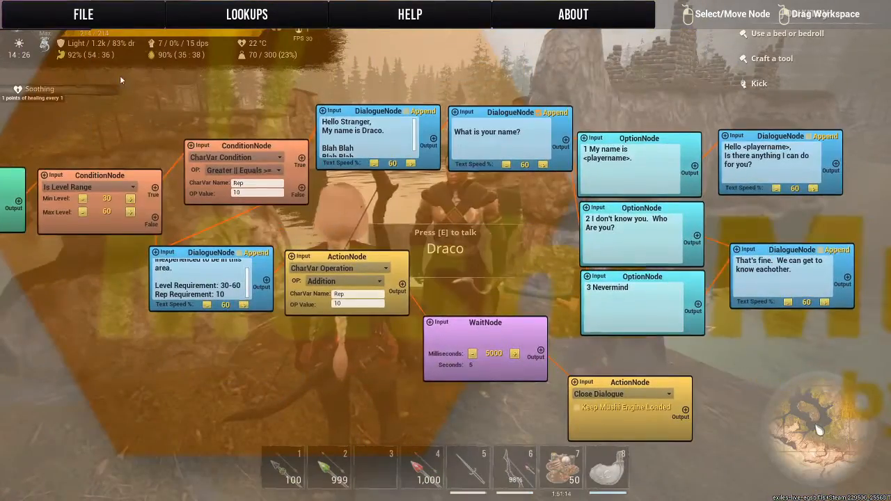
{"action": "mouse_move", "coordinate": [469, 248]}
{"action": "left_mouse_down"}
{"action": "mouse_move", "coordinate": [573, 232]}
{"action": "mouse_move", "coordinate": [481, 238]}
{"action": "mouse_move", "coordinate": [471, 240]}
{"action": "mouse_move", "coordinate": [491, 249]}
{"action": "mouse_move", "coordinate": [467, 249]}
{"action": "left_mouse_up"}
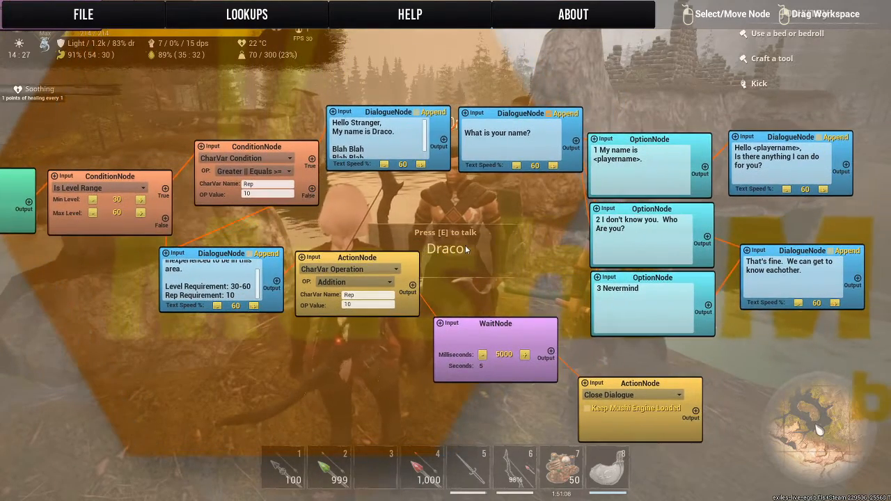
{"action": "left_click", "coordinate": [117, 21]}
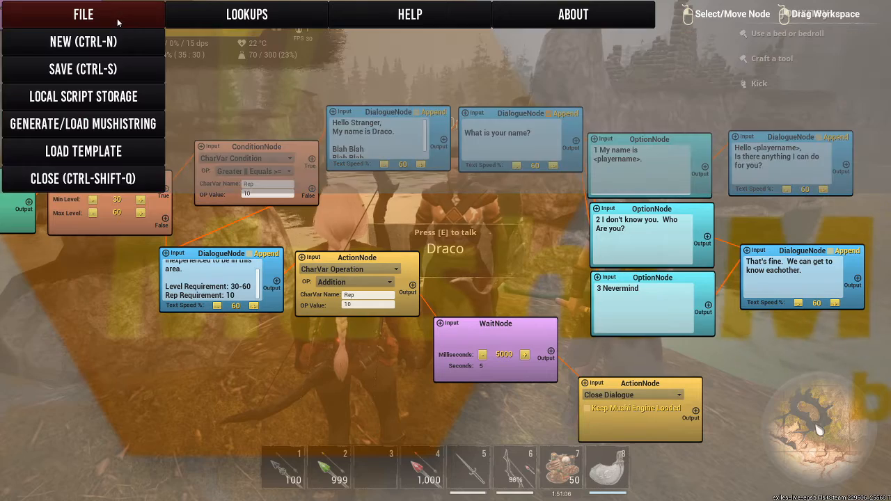
{"action": "left_click", "coordinate": [118, 22]}
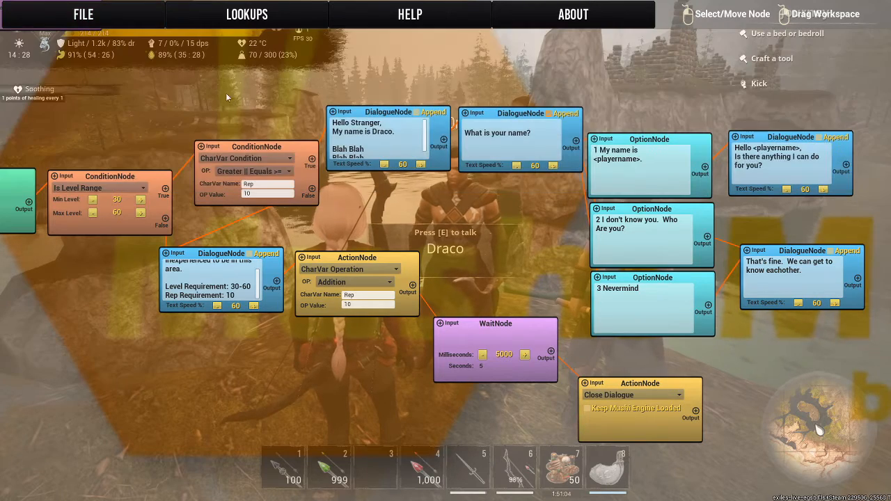
Add a Comment node above the dialogue chain and enlarge it enough to frame several nodes.
{"action": "left_click_drag", "start_coordinate": [257, 118], "coordinate": [426, 391]}
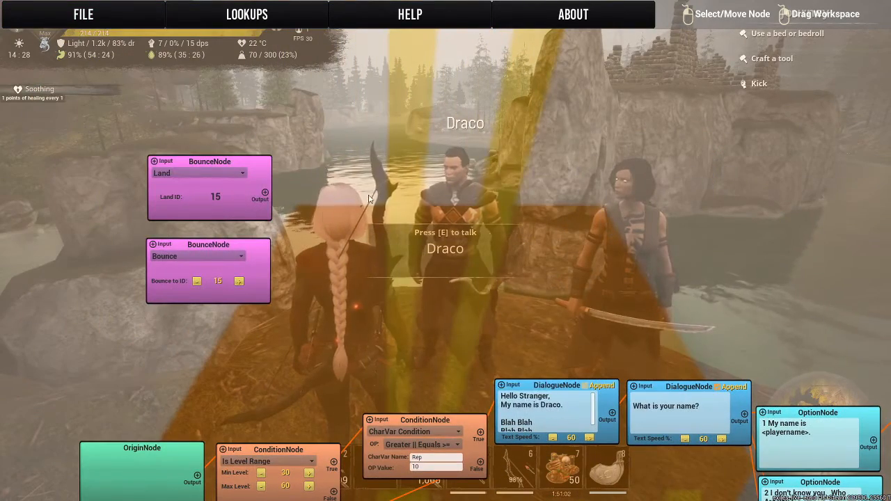
{"action": "right_click", "coordinate": [368, 199]}
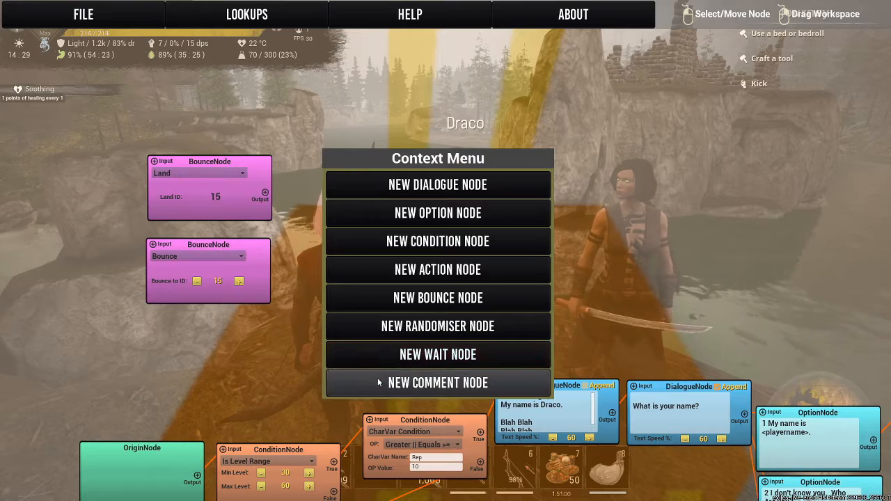
{"action": "left_click", "coordinate": [378, 382]}
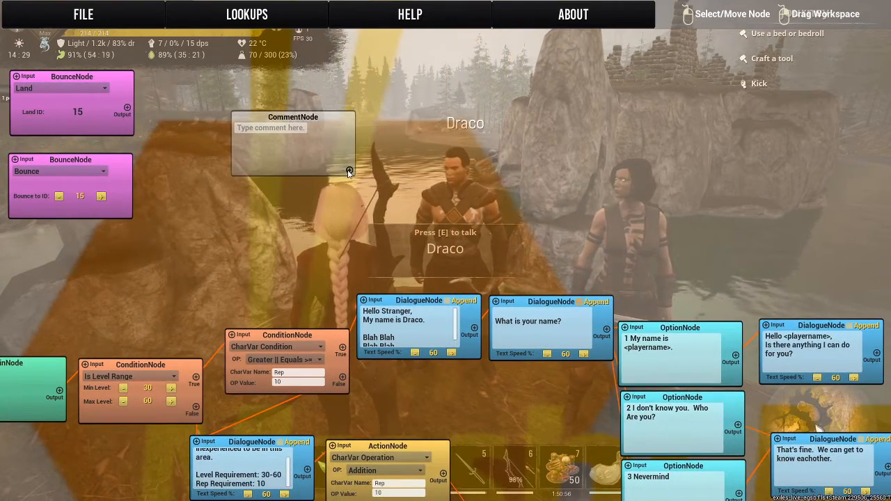
{"action": "left_click_drag", "start_coordinate": [349, 171], "coordinate": [300, 167]}
{"action": "left_click_drag", "start_coordinate": [387, 184], "coordinate": [617, 257]}
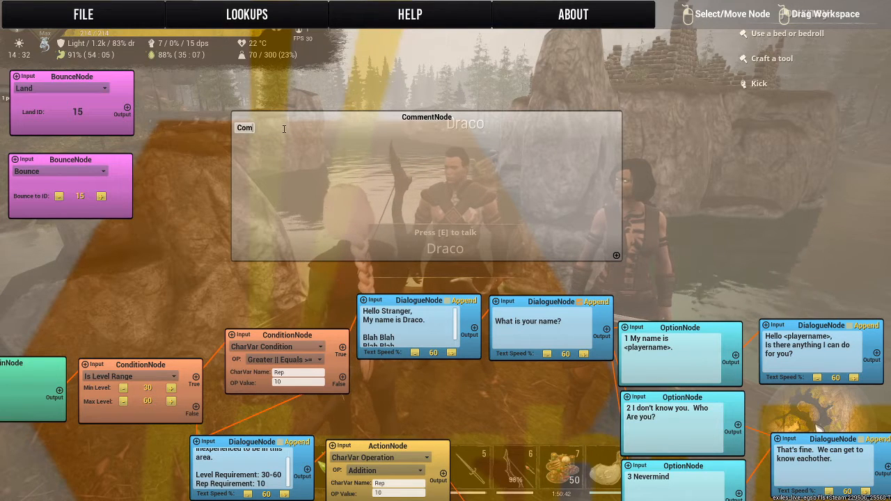
Label the Comment node "Comment HERE".
{"action": "key", "text": "BackSpace"}
{"action": "type", "text": "mment HERE"}
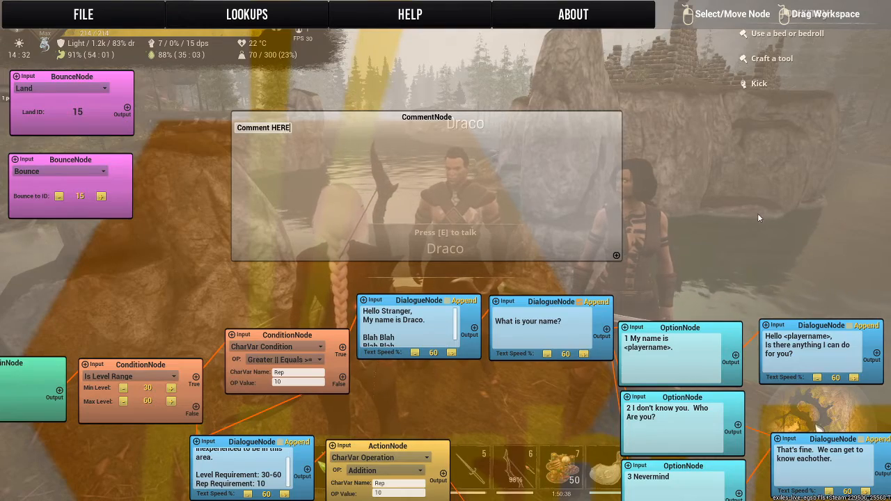
Move the CharVar Condition node and the "Hello Stranger" Dialogue node side by side into the comment frame.
{"action": "left_click_drag", "start_coordinate": [758, 213], "coordinate": [733, 265]}
{"action": "left_click_drag", "start_coordinate": [322, 339], "coordinate": [345, 166]}
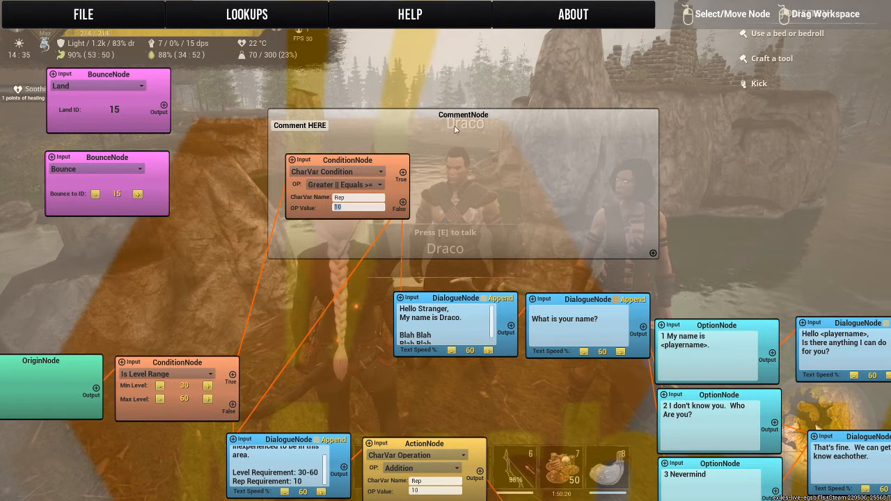
{"action": "left_click_drag", "start_coordinate": [452, 303], "coordinate": [474, 167]}
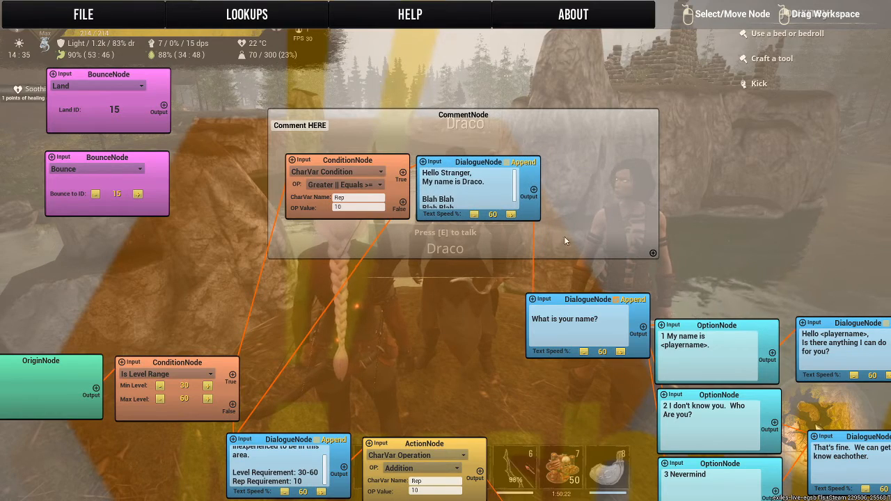
{"action": "left_click_drag", "start_coordinate": [731, 190], "coordinate": [607, 176]}
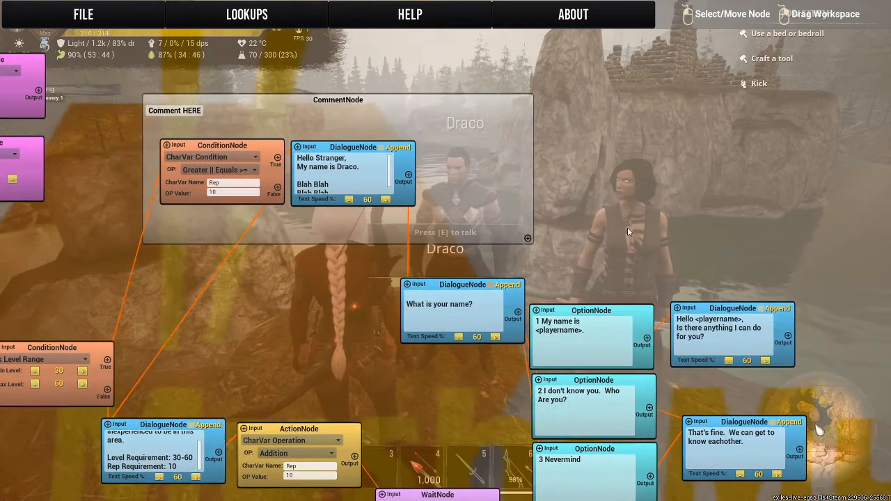
Move the "1 My name is <playername>." Option node into the comment frame and line up the three nodes side by side.
{"action": "left_click_drag", "start_coordinate": [580, 312], "coordinate": [456, 152]}
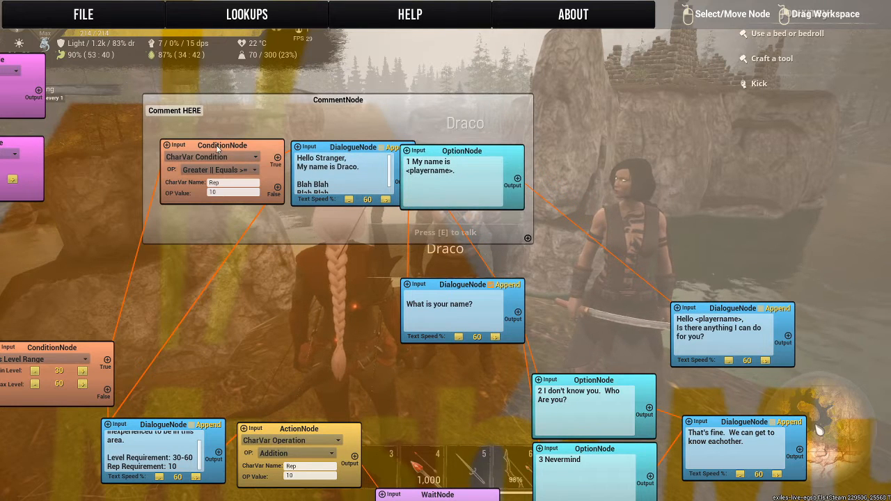
{"action": "left_click_drag", "start_coordinate": [217, 147], "coordinate": [200, 149]}
{"action": "left_click_drag", "start_coordinate": [339, 148], "coordinate": [320, 152]}
Reposition the "Comment HERE" frame together with the three nodes inside it.
{"action": "left_click_drag", "start_coordinate": [312, 120], "coordinate": [334, 102]}
{"action": "left_click_drag", "start_coordinate": [207, 156], "coordinate": [322, 113]}
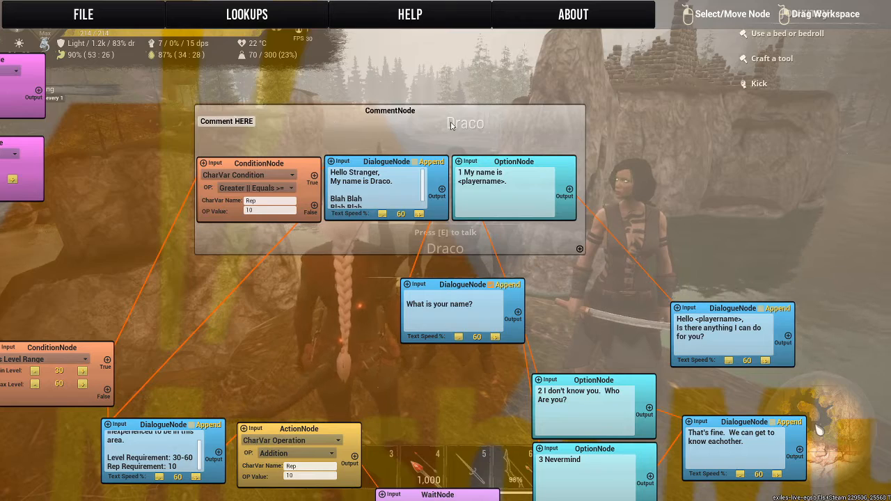
{"action": "left_click_drag", "start_coordinate": [426, 110], "coordinate": [471, 74]}
Move the Option, Dialogue and Condition nodes out of the comment frame, back to their places in the dialogue chain.
{"action": "left_click_drag", "start_coordinate": [517, 123], "coordinate": [594, 302]}
{"action": "left_click_drag", "start_coordinate": [386, 119], "coordinate": [327, 288]}
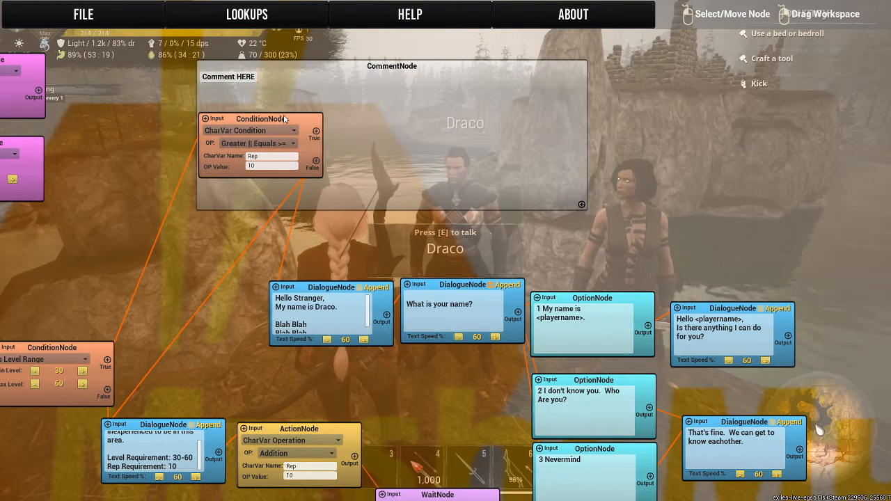
{"action": "left_click_drag", "start_coordinate": [284, 120], "coordinate": [222, 286]}
Delete the "Comment HERE" Comment node from the workspace.
{"action": "left_click_drag", "start_coordinate": [178, 173], "coordinate": [366, 272]}
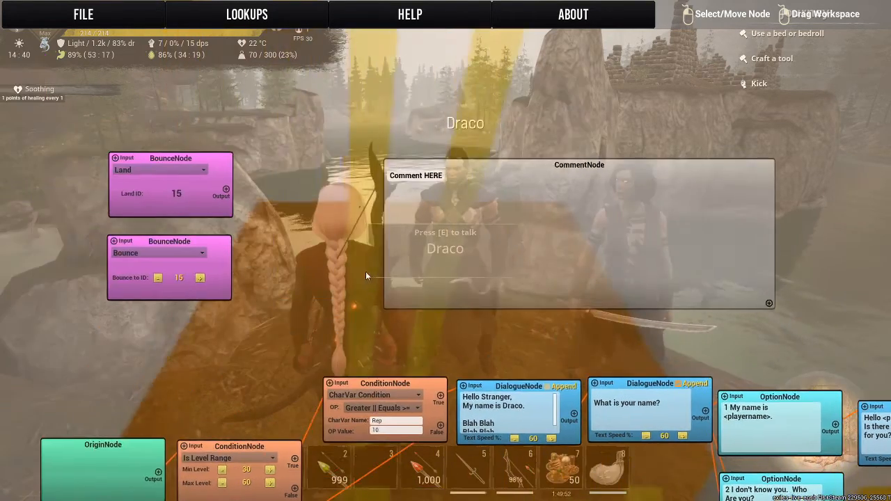
{"action": "right_click", "coordinate": [557, 193]}
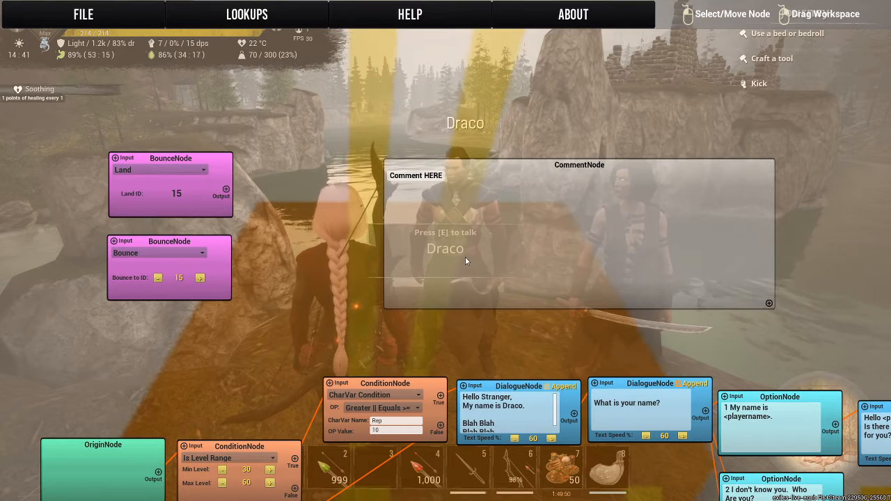
{"action": "right_click", "coordinate": [468, 249]}
{"action": "right_click", "coordinate": [422, 180]}
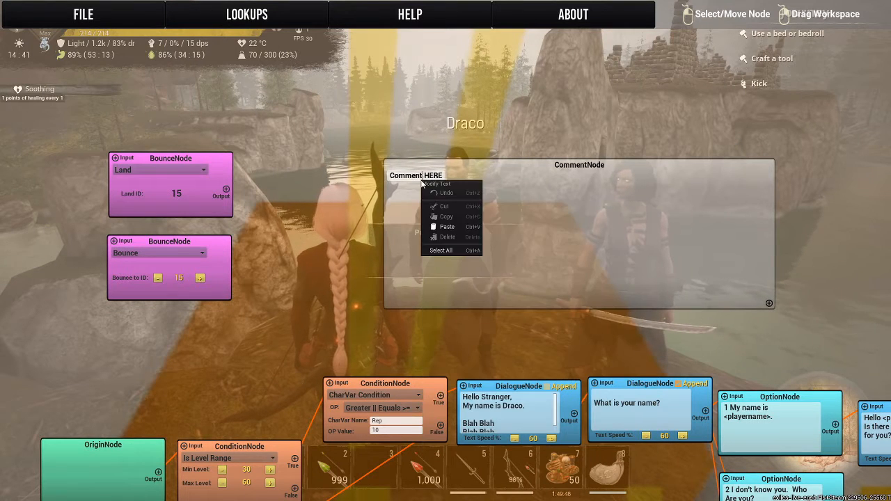
{"action": "left_click", "coordinate": [575, 201]}
{"action": "left_click_drag", "start_coordinate": [439, 177], "coordinate": [318, 170]}
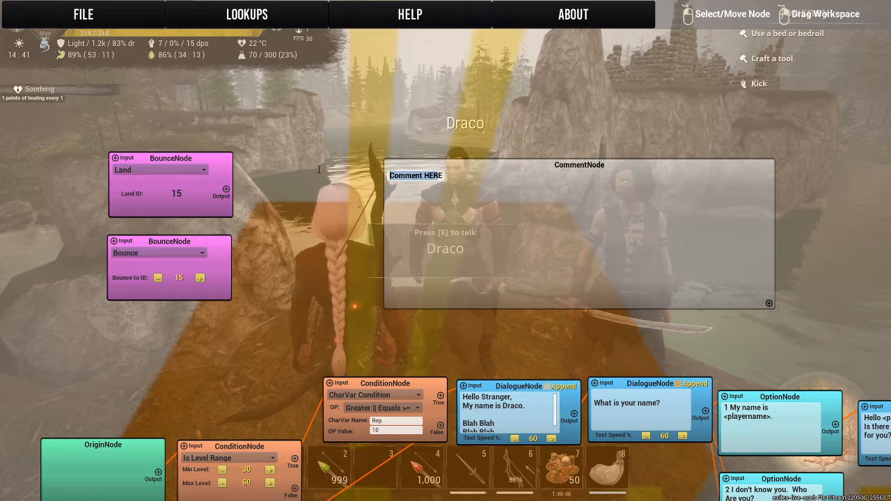
{"action": "left_click", "coordinate": [566, 160]}
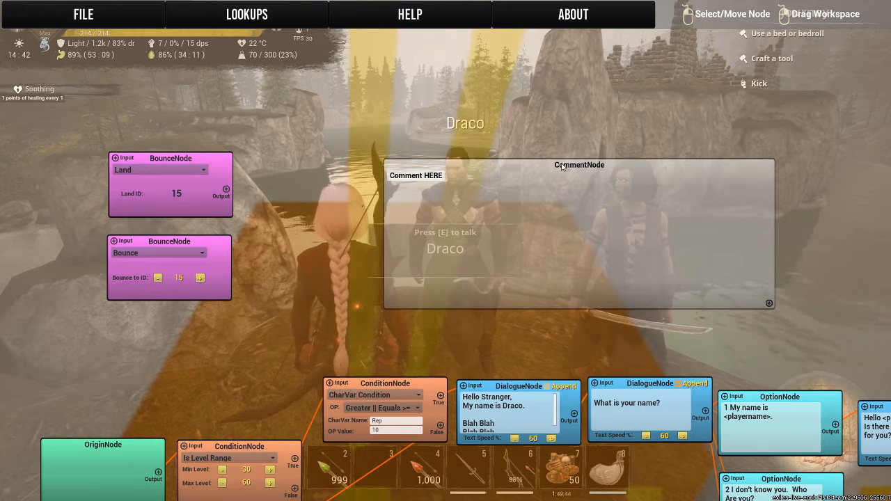
{"action": "right_click", "coordinate": [561, 166]}
{"action": "left_click", "coordinate": [592, 192]}
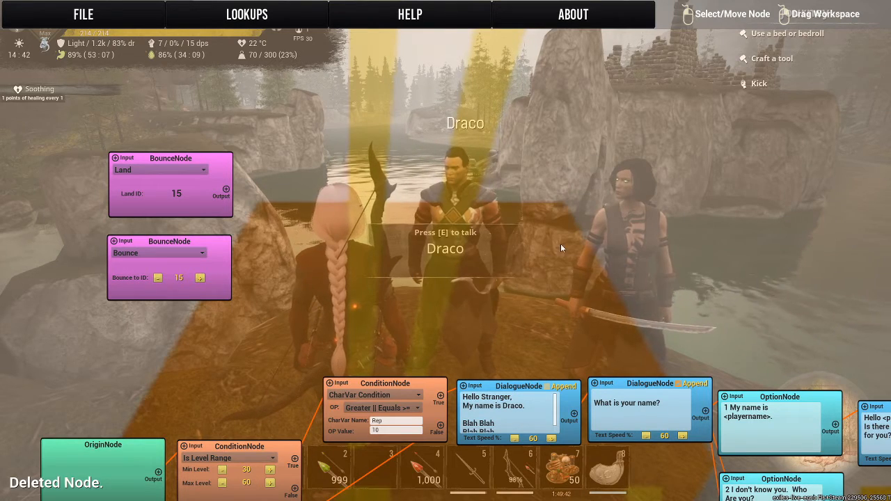
Create a new script, clearing the current workspace.
{"action": "left_click_drag", "start_coordinate": [402, 215], "coordinate": [427, 11]}
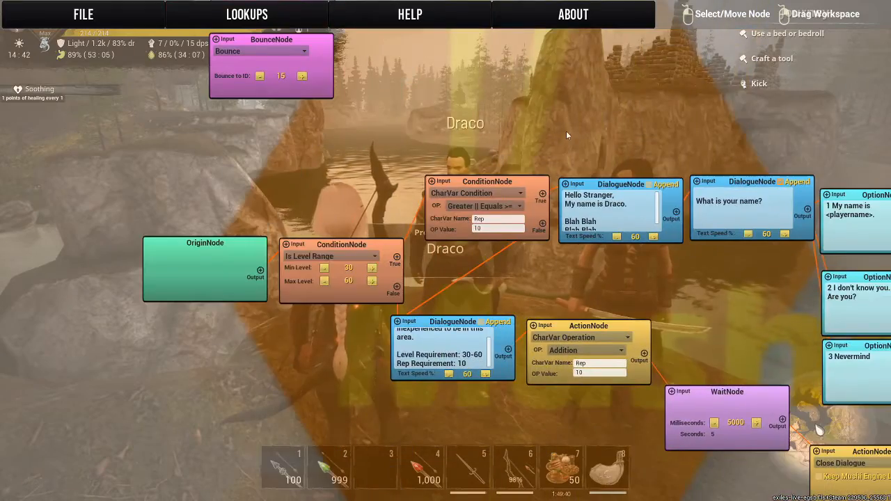
{"action": "left_click_drag", "start_coordinate": [566, 131], "coordinate": [354, 110]}
{"action": "left_click", "coordinate": [83, 14]}
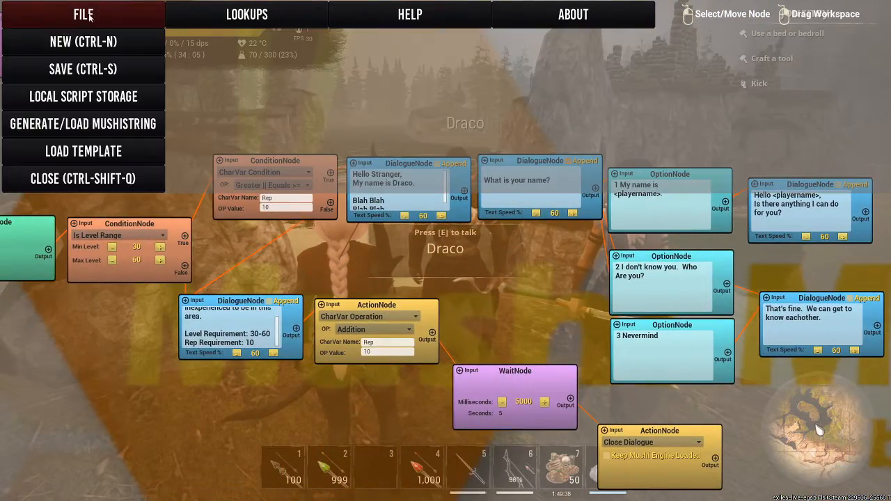
{"action": "left_click", "coordinate": [63, 16]}
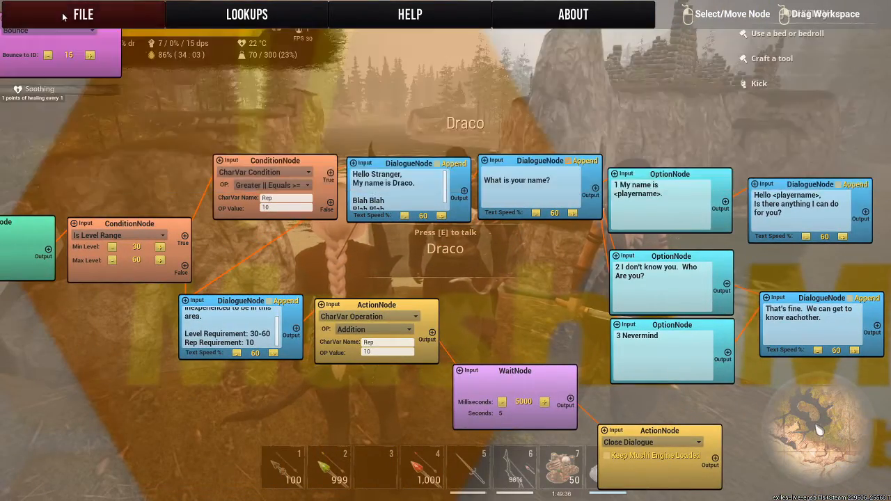
{"action": "left_click", "coordinate": [62, 17]}
{"action": "left_click", "coordinate": [84, 42]}
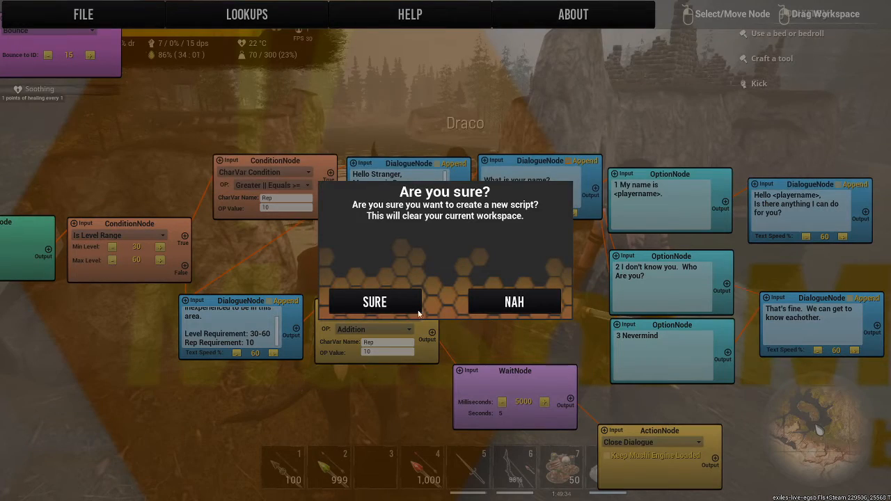
{"action": "left_click", "coordinate": [354, 301]}
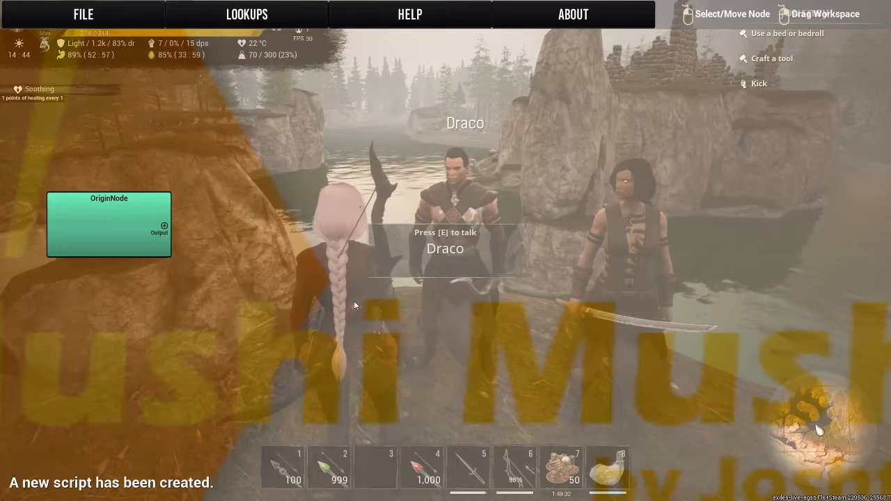
Add a Dialogue node beside the Origin node.
{"action": "left_click_drag", "start_coordinate": [196, 202], "coordinate": [109, 305]}
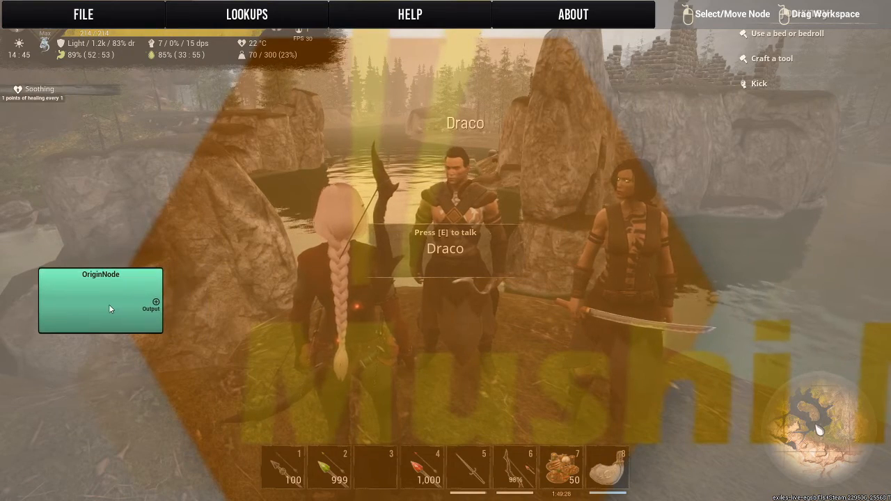
{"action": "left_click_drag", "start_coordinate": [317, 167], "coordinate": [349, 122]}
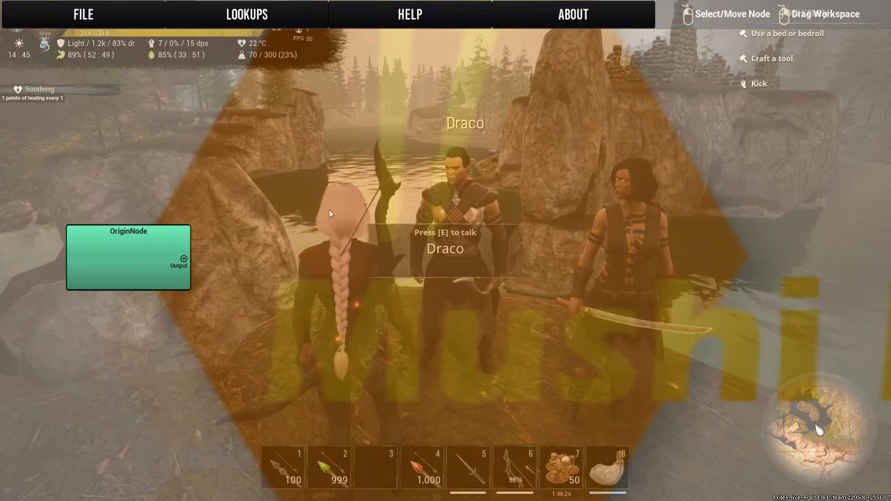
{"action": "right_click", "coordinate": [243, 253]}
{"action": "right_click", "coordinate": [262, 189]}
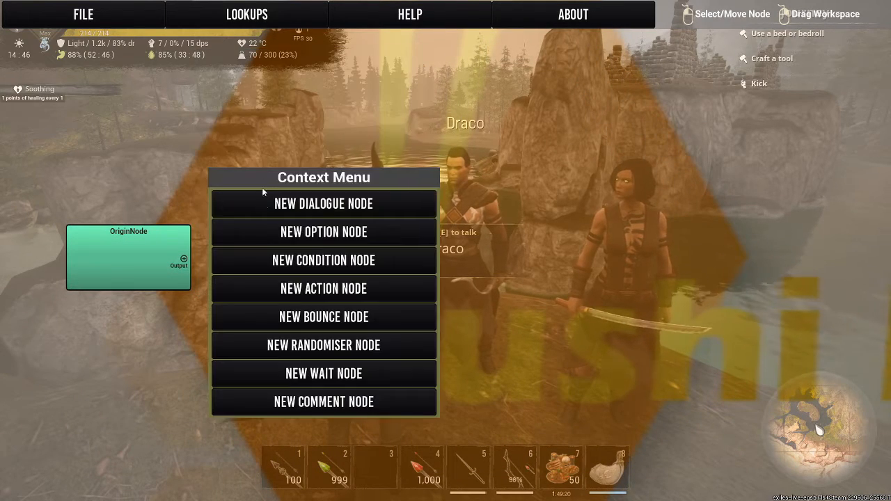
{"action": "left_click", "coordinate": [246, 204]}
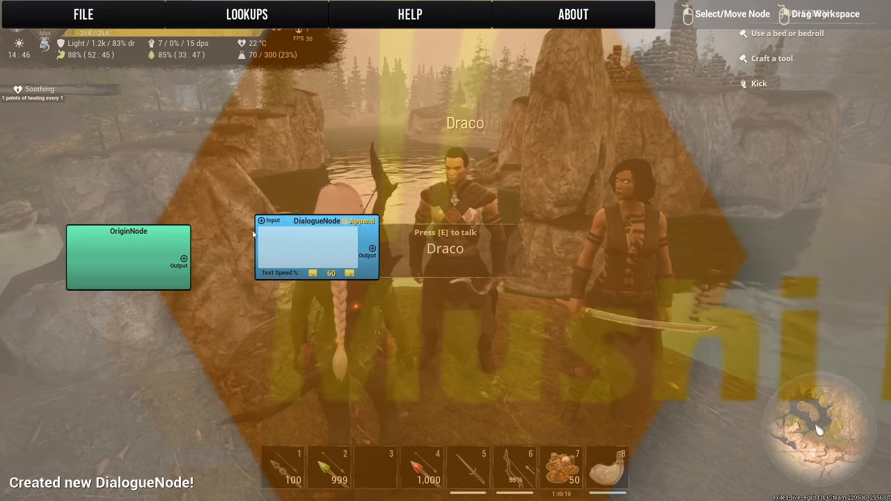
Write the Dialogue node's text as "Hello <playername>, Would you like to play a game?" with a line break after the comma.
{"action": "left_click", "coordinate": [300, 250]}
{"action": "type", "text": "Hello "}
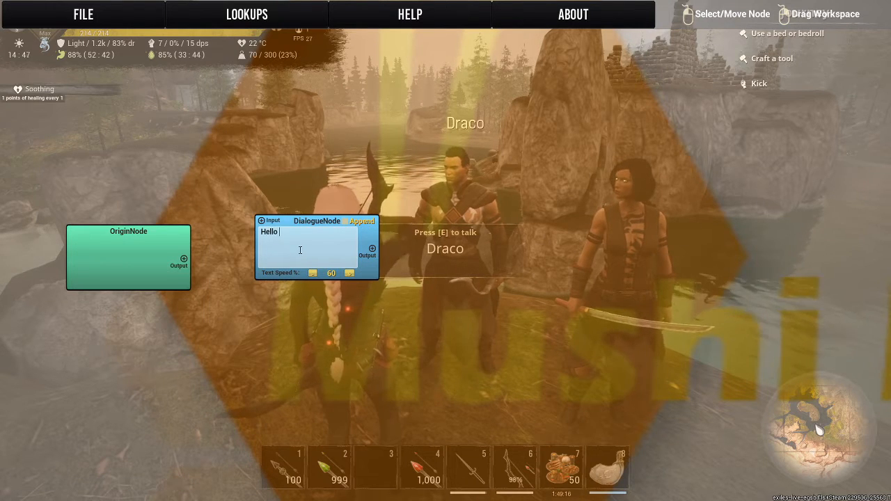
{"action": "type", "text": "<pla"}
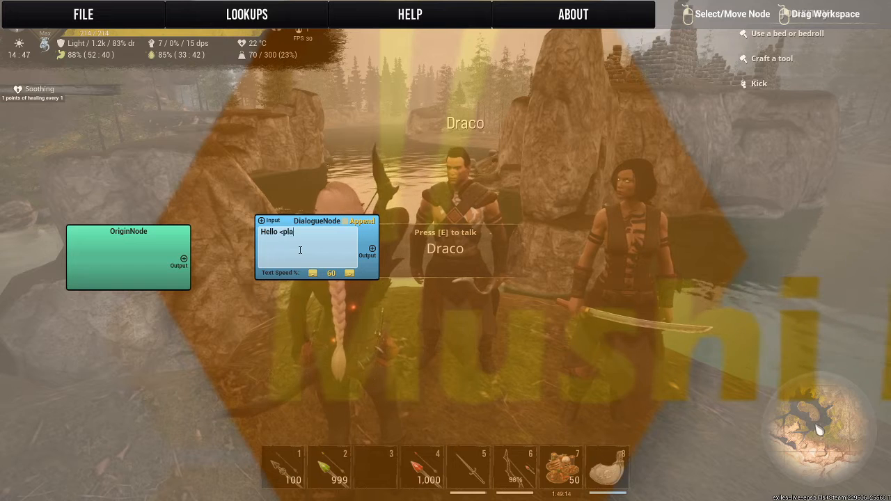
{"action": "type", "text": "yername"}
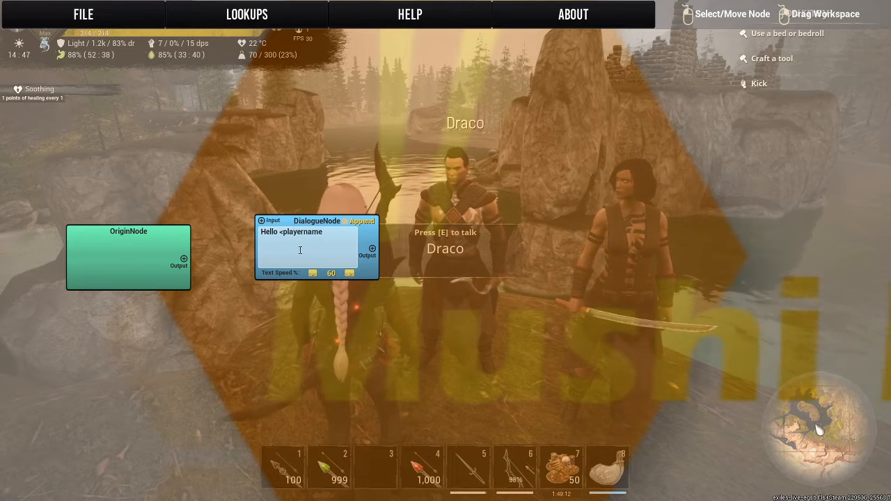
{"action": "type", "text": ">"}
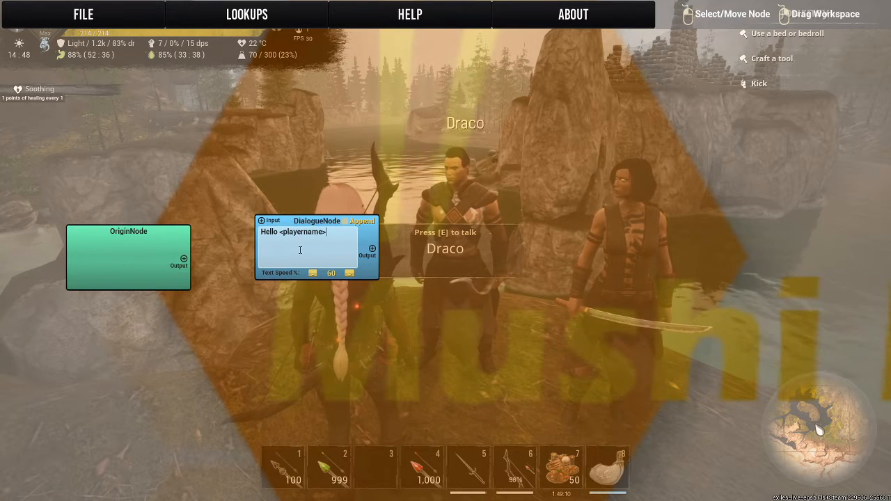
{"action": "type", "text": ","}
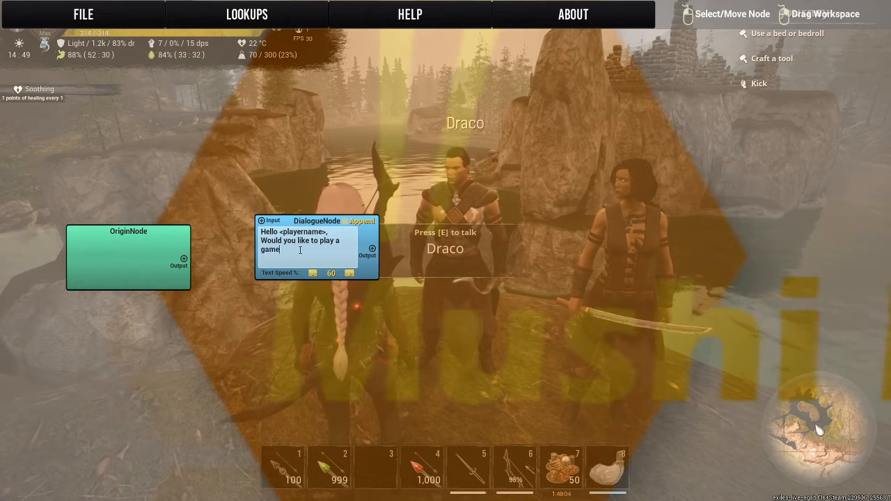
{"action": "type", "text": "?"}
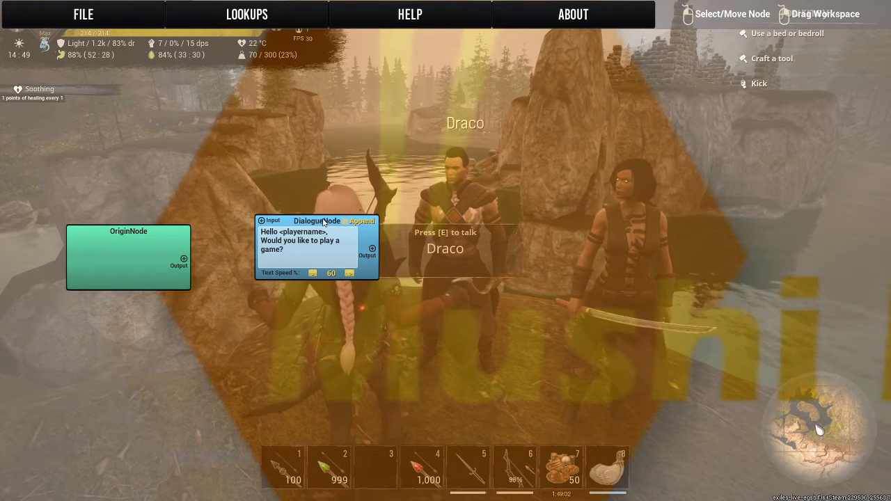
Align the Dialogue node next to the Origin node and link the Origin output to the Dialogue input.
{"action": "left_click_drag", "start_coordinate": [321, 222], "coordinate": [271, 231]}
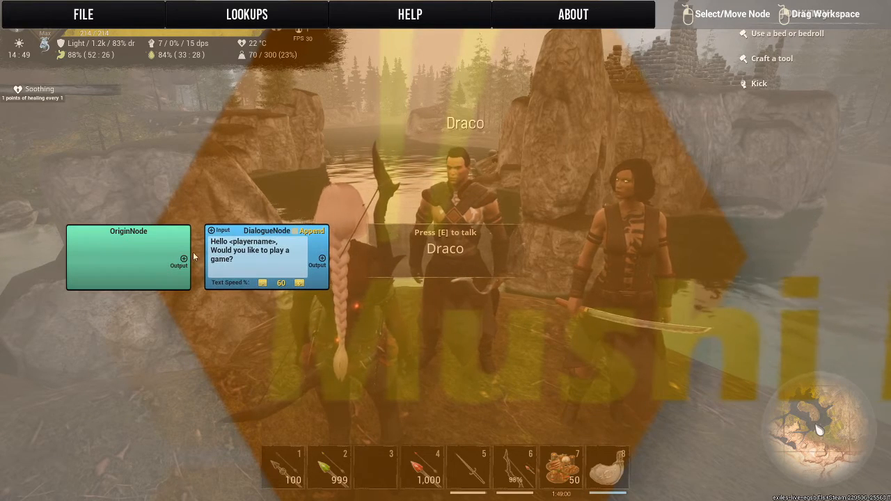
{"action": "left_click_drag", "start_coordinate": [449, 249], "coordinate": [362, 224]}
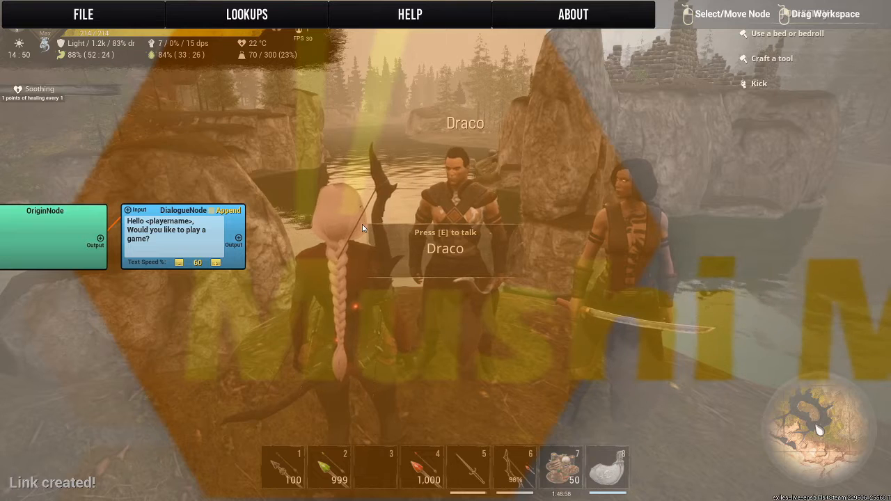
Add two Option nodes and stack them one above the other beside the Dialogue node.
{"action": "right_click", "coordinate": [362, 224]}
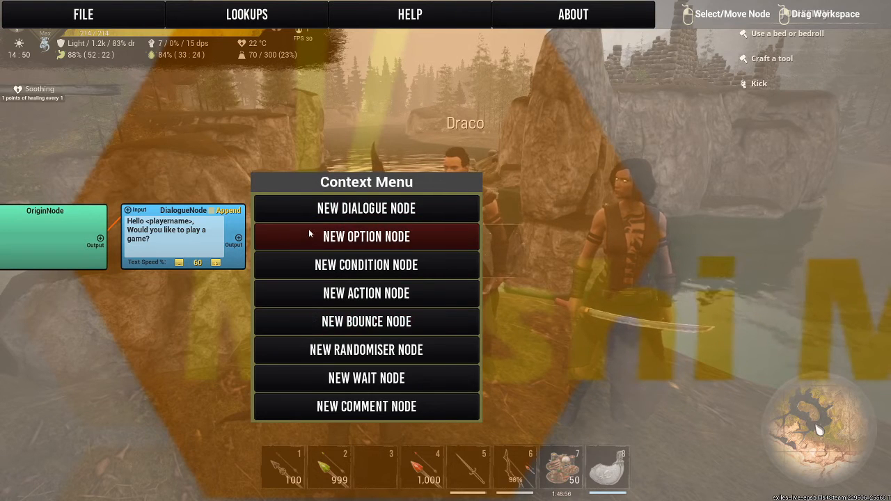
{"action": "left_click", "coordinate": [308, 234]}
{"action": "right_click", "coordinate": [296, 335]}
{"action": "left_click", "coordinate": [326, 202]}
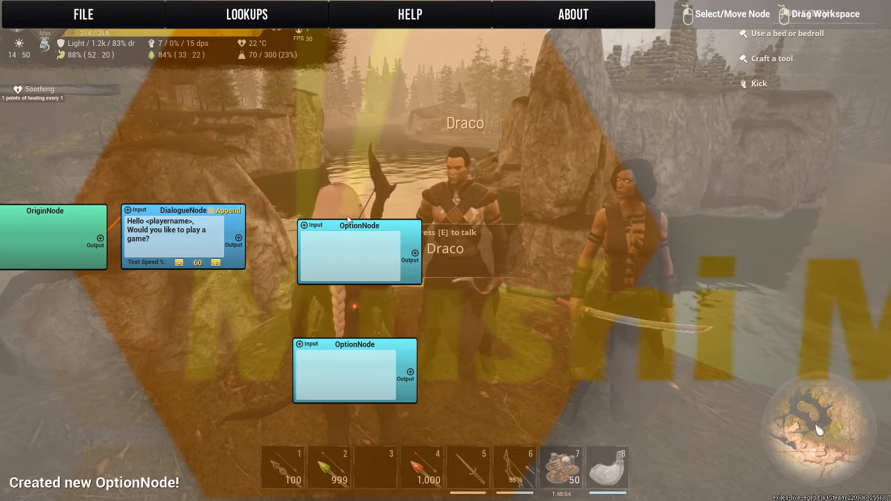
{"action": "left_click_drag", "start_coordinate": [344, 227], "coordinate": [311, 170]}
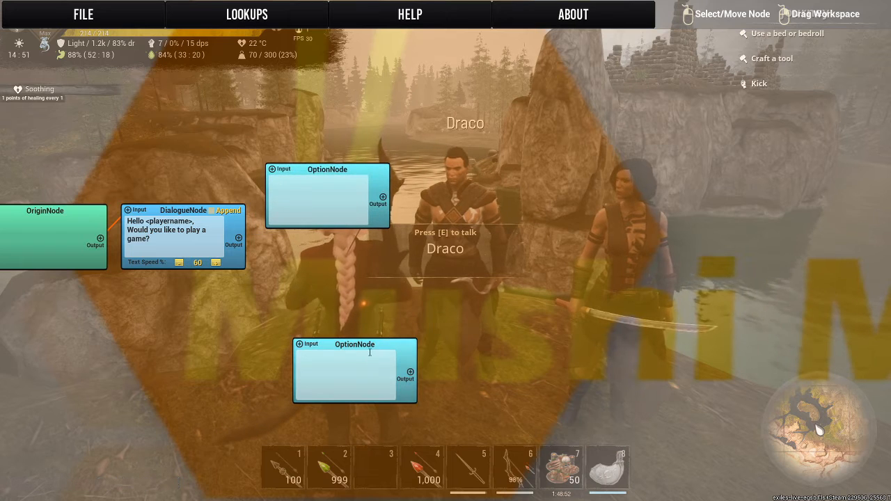
{"action": "left_click_drag", "start_coordinate": [364, 345], "coordinate": [332, 256]}
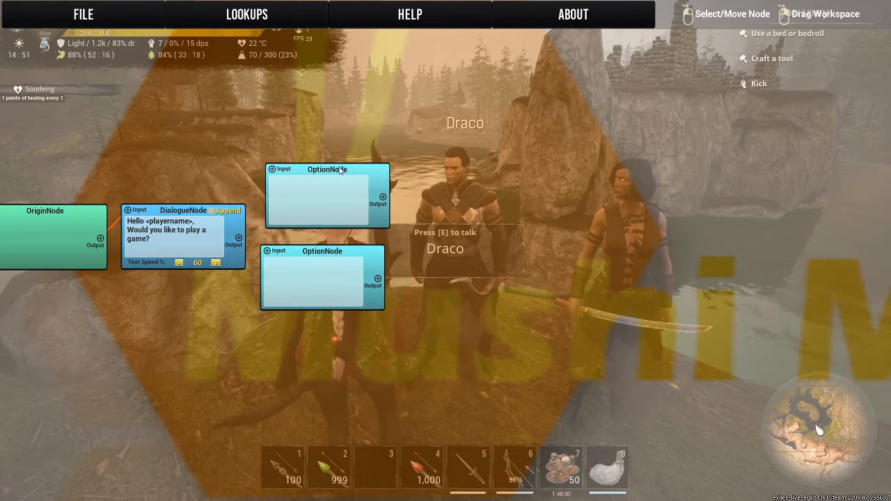
{"action": "left_click_drag", "start_coordinate": [344, 172], "coordinate": [336, 180]}
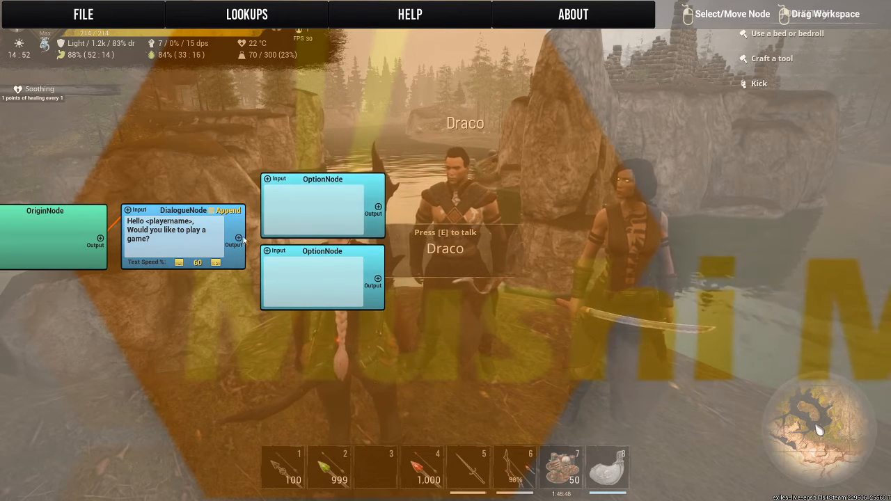
Link the Dialogue node to both Option nodes and word them "Sure, I would Love too!!" and "No Thanks!".
{"action": "left_click", "coordinate": [282, 180]}
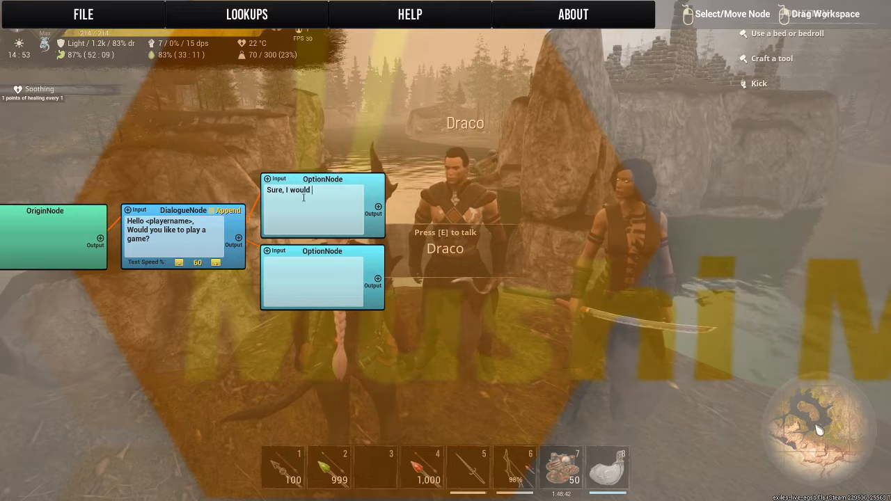
{"action": "type", "text": "e too!!"}
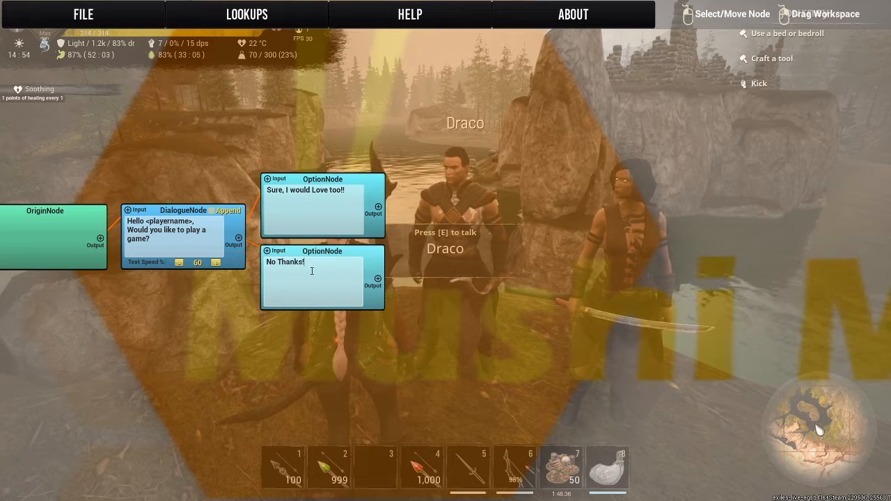
Add a Dialogue node, link the "No Thanks!" option to it, and place it beside that option.
{"action": "left_click_drag", "start_coordinate": [413, 281], "coordinate": [311, 275]}
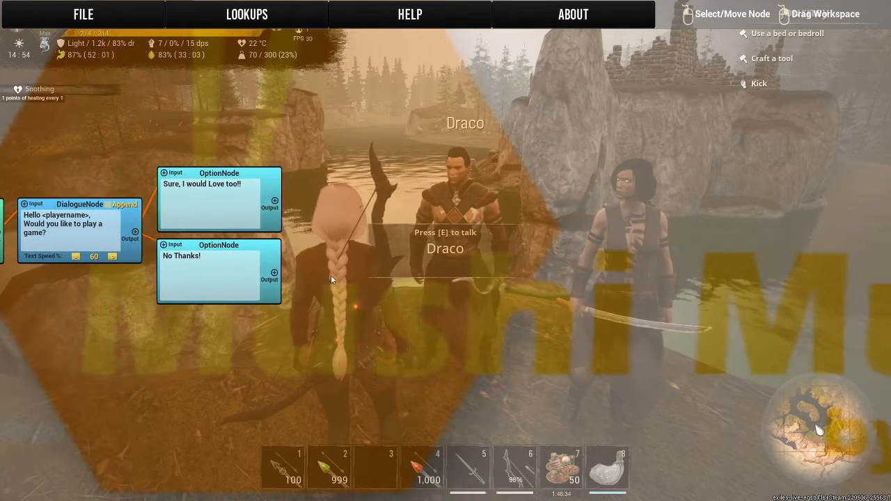
{"action": "right_click", "coordinate": [319, 270]}
{"action": "right_click", "coordinate": [341, 242]}
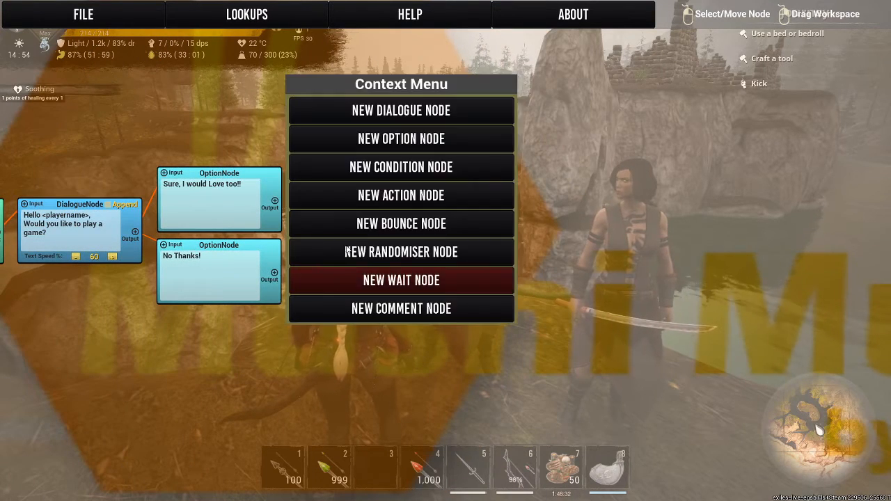
{"action": "left_click", "coordinate": [336, 112]}
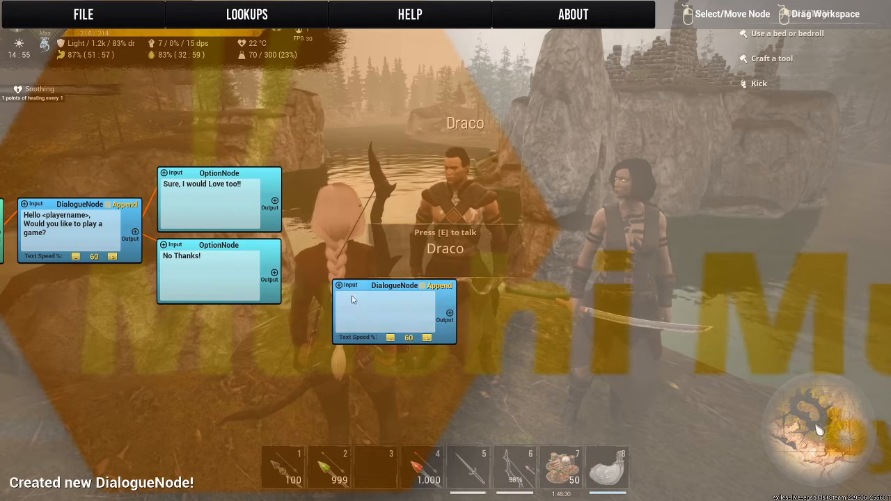
{"action": "left_click", "coordinate": [272, 273]}
{"action": "left_click", "coordinate": [350, 285]}
{"action": "left_click_drag", "start_coordinate": [367, 286], "coordinate": [321, 253]}
{"action": "right_click", "coordinate": [331, 277]}
Write "Maybe Next Time Then!" as the text of the Dialogue node following the "No Thanks!" option.
{"action": "left_click", "coordinate": [307, 270]}
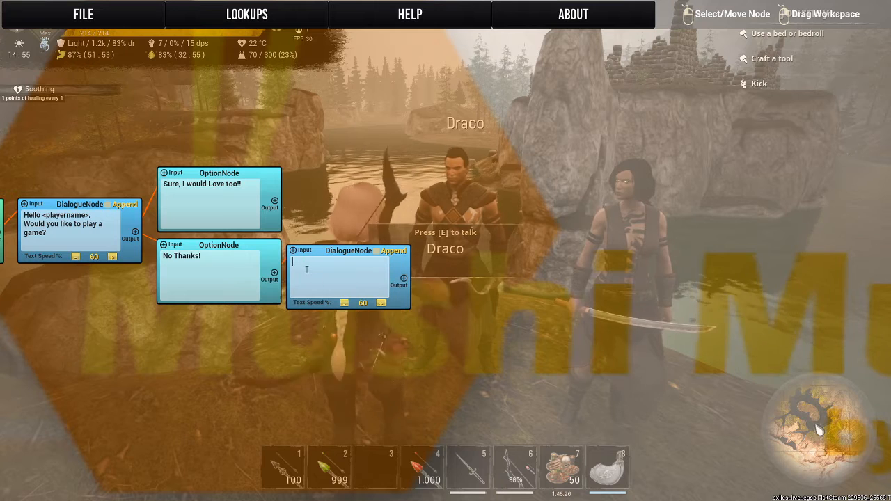
{"action": "type", "text": "Maybe"}
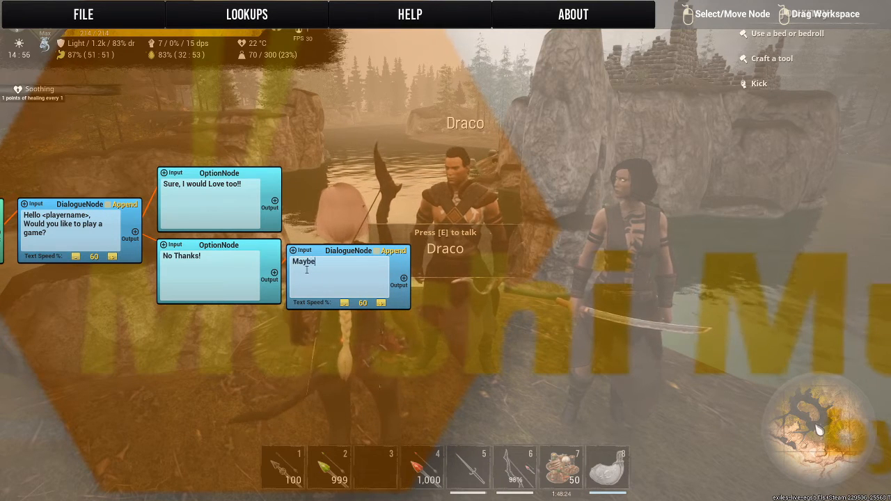
{"action": "type", "text": " Next Time Then!"}
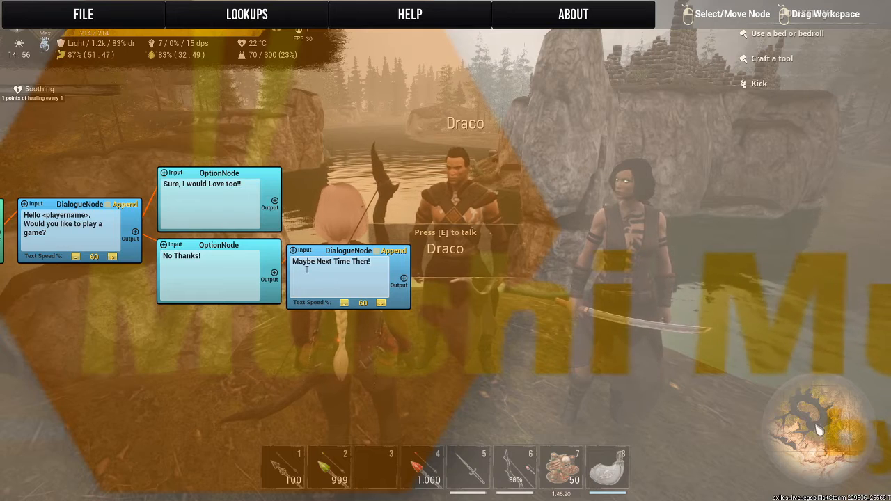
Add a Wait node of 2000 milliseconds beside the "Maybe Next Time Then!" Dialogue node and link that dialogue to it.
{"action": "left_click_drag", "start_coordinate": [504, 245], "coordinate": [414, 208]}
{"action": "right_click", "coordinate": [345, 233]}
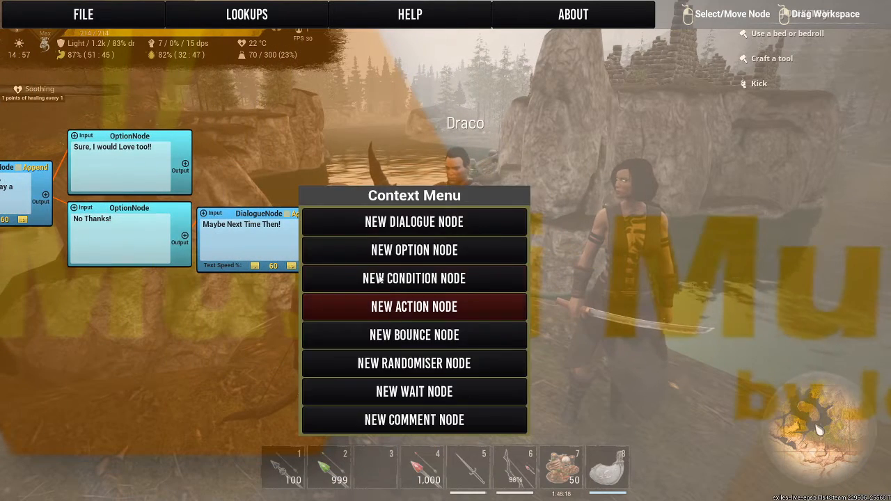
{"action": "left_click", "coordinate": [370, 392]}
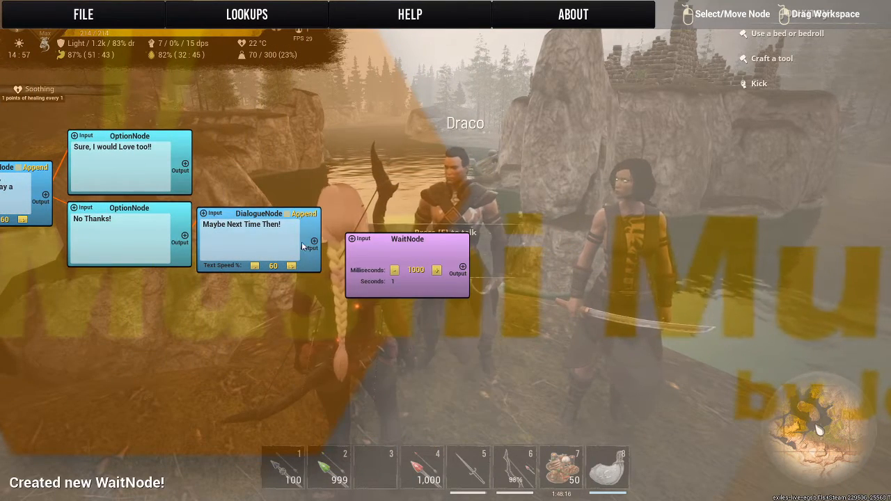
{"action": "left_click", "coordinate": [436, 270]}
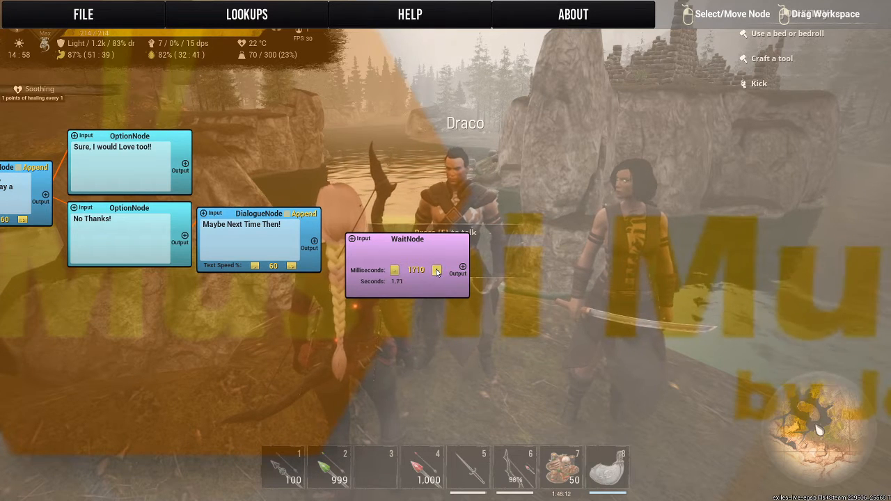
{"action": "left_click", "coordinate": [395, 271]}
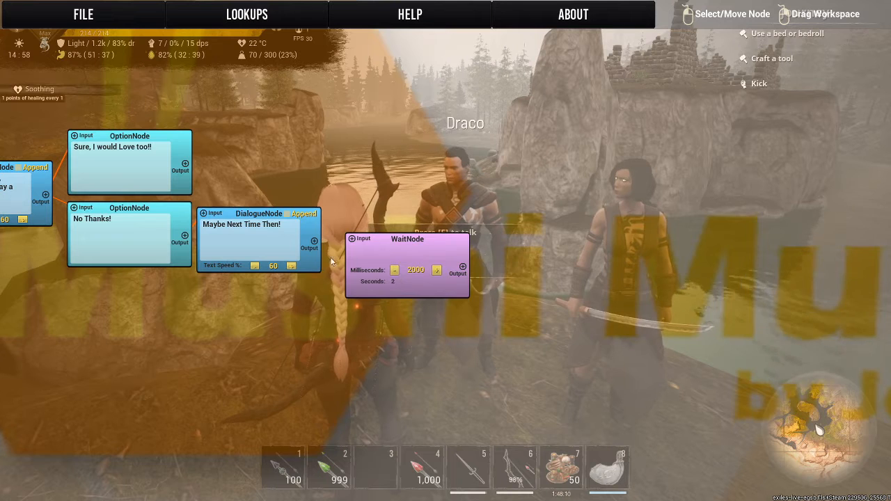
{"action": "left_click_drag", "start_coordinate": [315, 242], "coordinate": [365, 221]}
Add an Action node set to Close Dialogue and link the Wait node's output to it.
{"action": "right_click", "coordinate": [458, 179]}
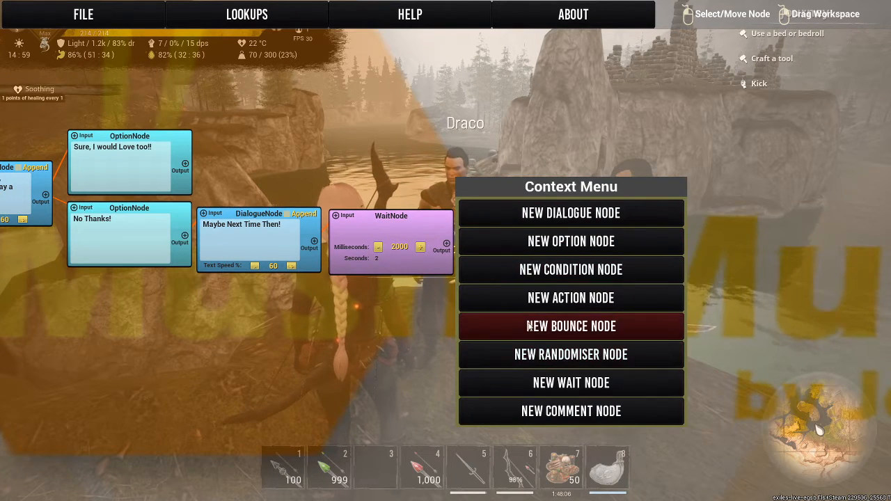
{"action": "left_click", "coordinate": [514, 295]}
{"action": "left_click", "coordinate": [573, 242]}
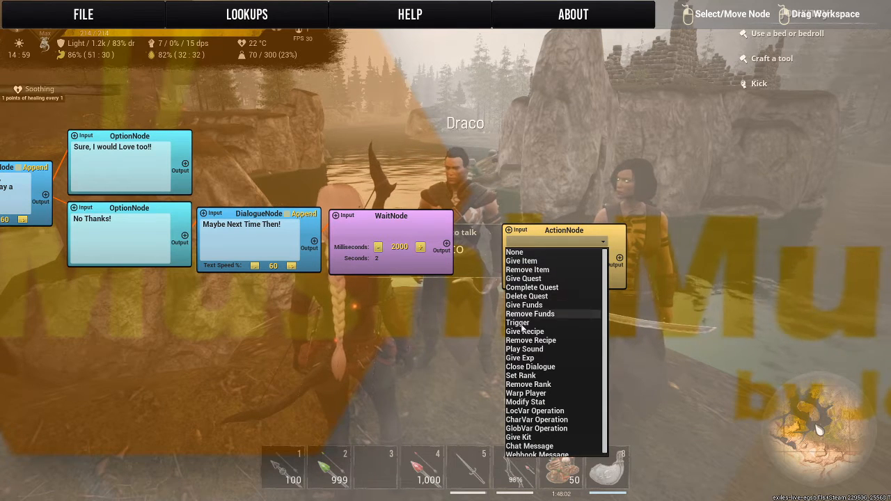
{"action": "left_click", "coordinate": [529, 367]}
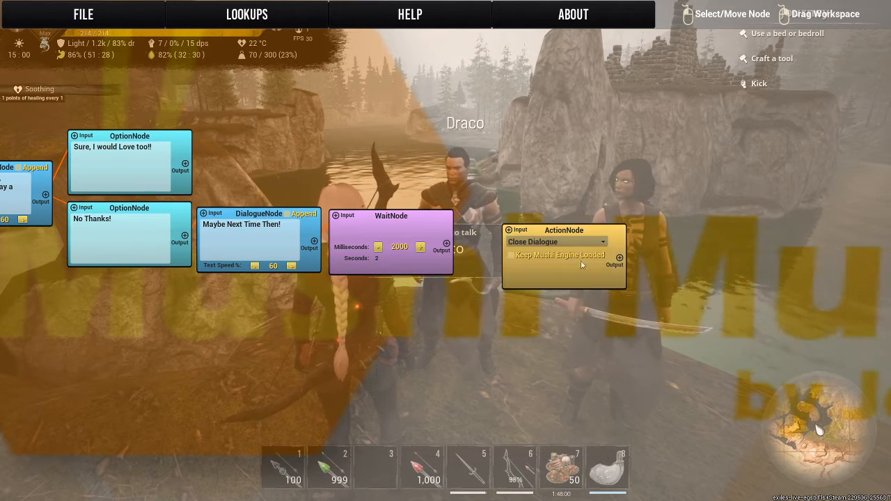
{"action": "left_click", "coordinate": [521, 228]}
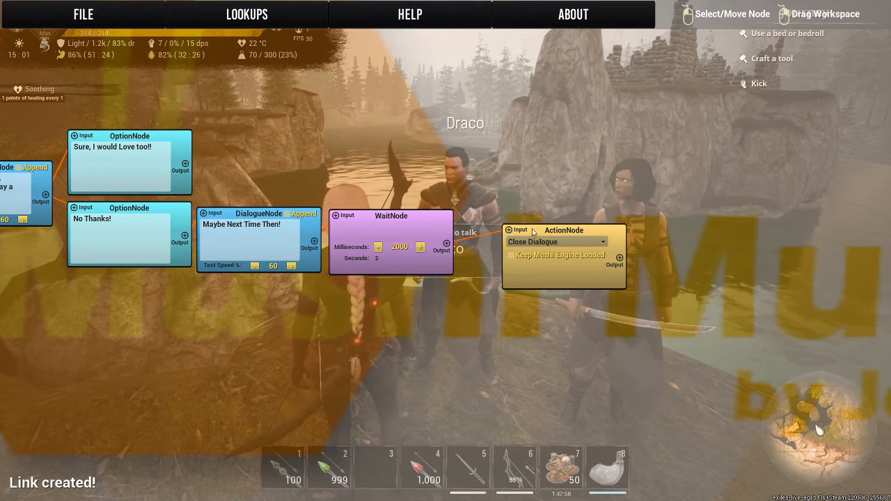
Line up the Dialogue, Wait and Action nodes in one row with the "No Thanks!" option.
{"action": "left_click_drag", "start_coordinate": [289, 176], "coordinate": [528, 202]}
{"action": "left_click_drag", "start_coordinate": [482, 241], "coordinate": [490, 241]}
{"action": "left_click_drag", "start_coordinate": [617, 246], "coordinate": [611, 238]}
{"action": "left_click_drag", "start_coordinate": [718, 250], "coordinate": [724, 241]}
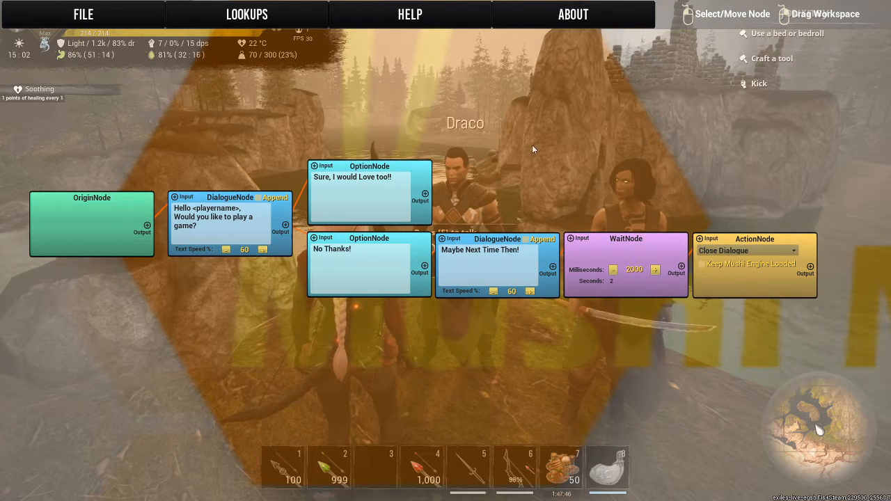
Add a Bounce node beside the "Sure, I would Love too!!" option and set its type to Bounce.
{"action": "left_click_drag", "start_coordinate": [368, 125], "coordinate": [239, 160]}
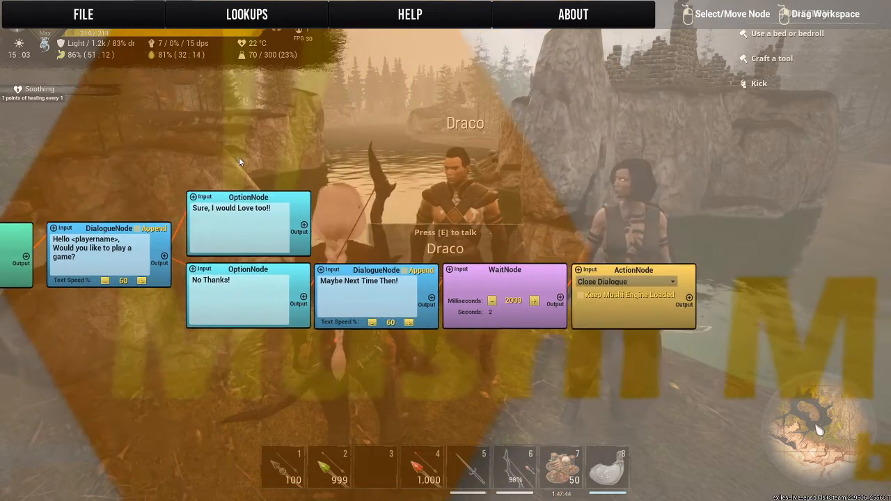
{"action": "right_click", "coordinate": [362, 217]}
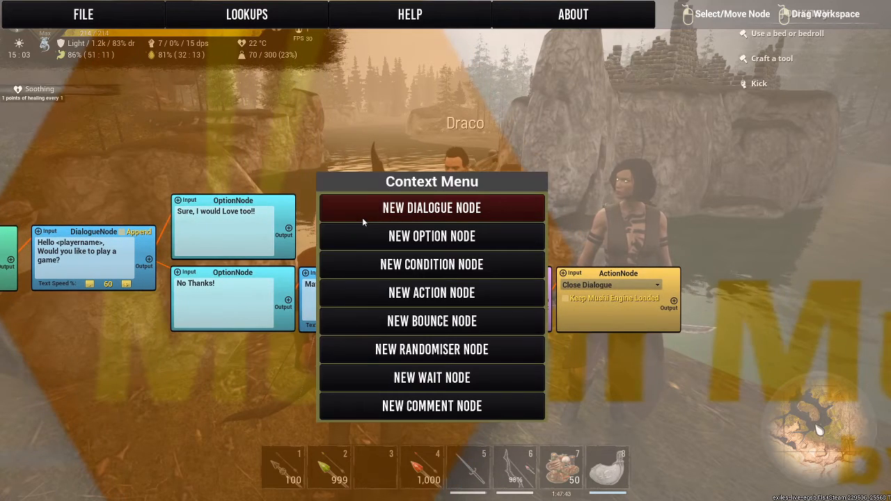
{"action": "left_click", "coordinate": [366, 324]}
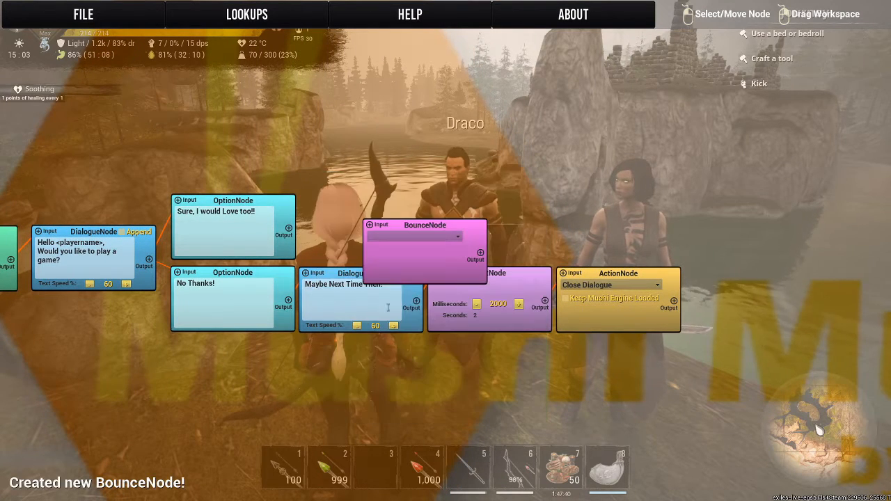
{"action": "left_click_drag", "start_coordinate": [433, 221], "coordinate": [368, 204]}
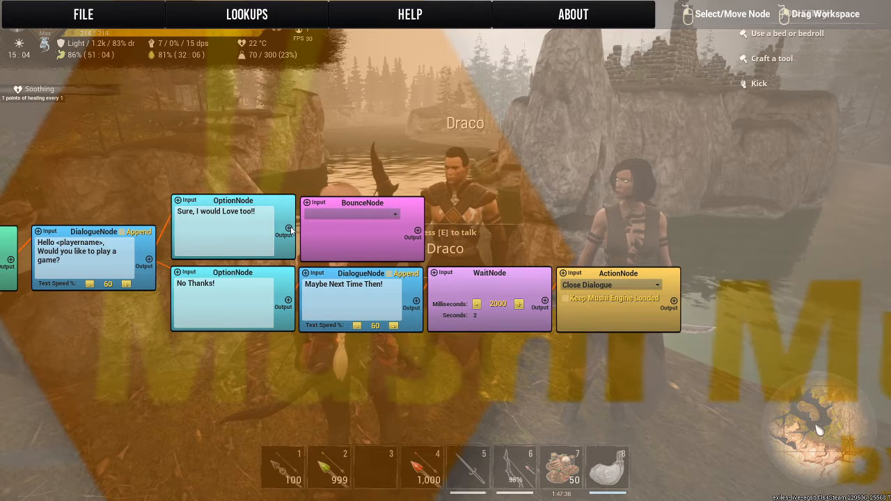
{"action": "left_click_drag", "start_coordinate": [288, 229], "coordinate": [307, 203]}
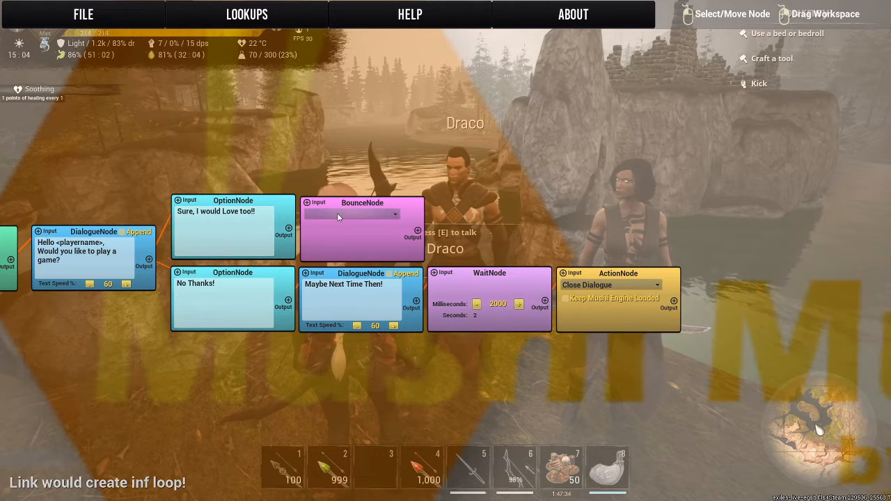
{"action": "left_click", "coordinate": [340, 215]}
{"action": "left_click", "coordinate": [333, 234]}
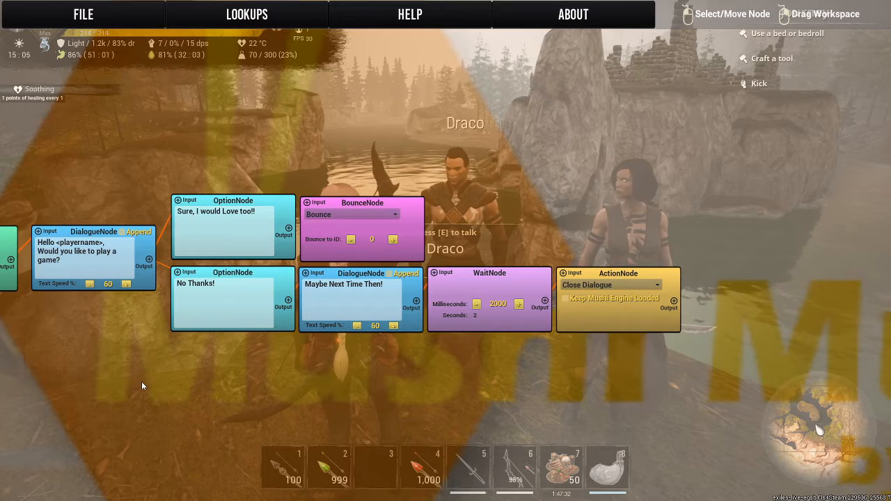
Add a second Bounce node in the empty area below the Origin node and set its type to Land.
{"action": "left_click_drag", "start_coordinate": [150, 372], "coordinate": [502, 176]}
{"action": "right_click", "coordinate": [318, 220]}
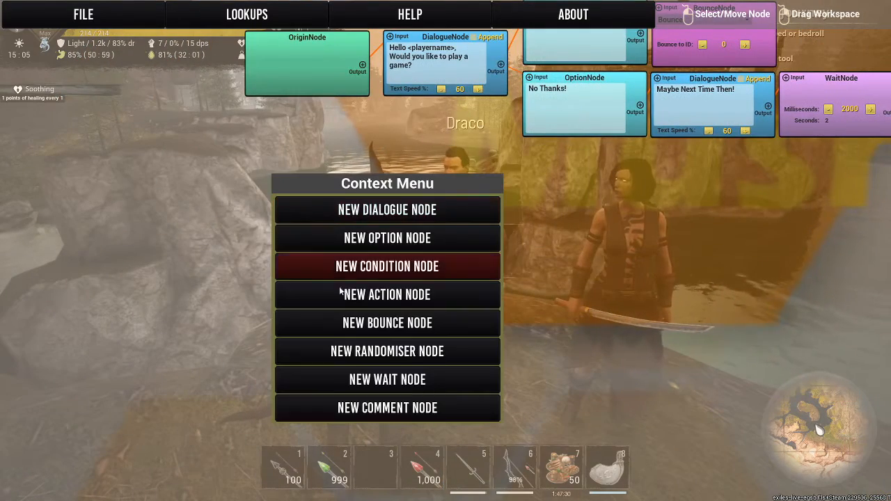
{"action": "left_click", "coordinate": [321, 316]}
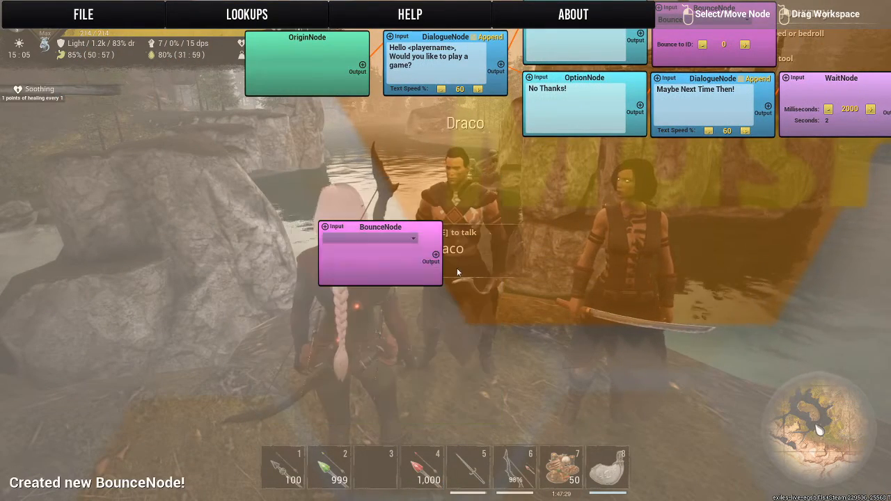
{"action": "left_click", "coordinate": [403, 238]}
{"action": "left_click", "coordinate": [363, 266]}
{"action": "left_click_drag", "start_coordinate": [367, 230], "coordinate": [317, 245]}
Set the first Bounce node to bounce to ID 8 and link the "Sure, I would Love too!!" option to it.
{"action": "left_click_drag", "start_coordinate": [625, 222], "coordinate": [491, 298]}
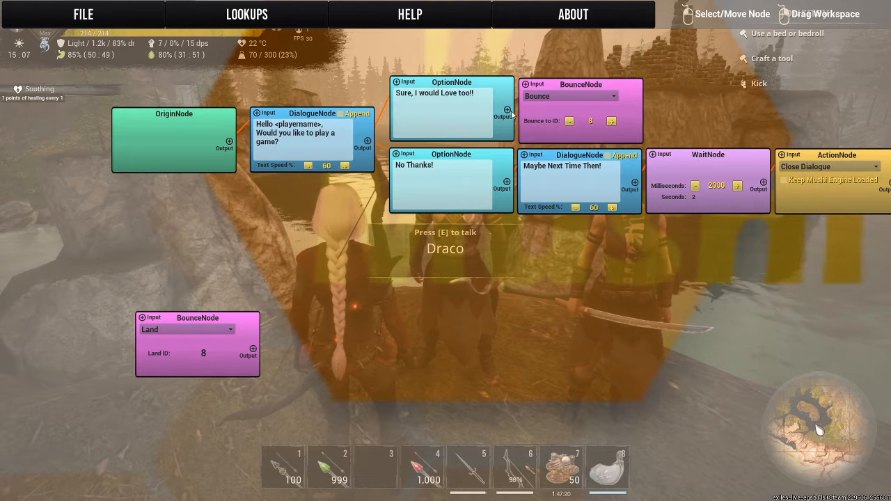
{"action": "left_click", "coordinate": [535, 84]}
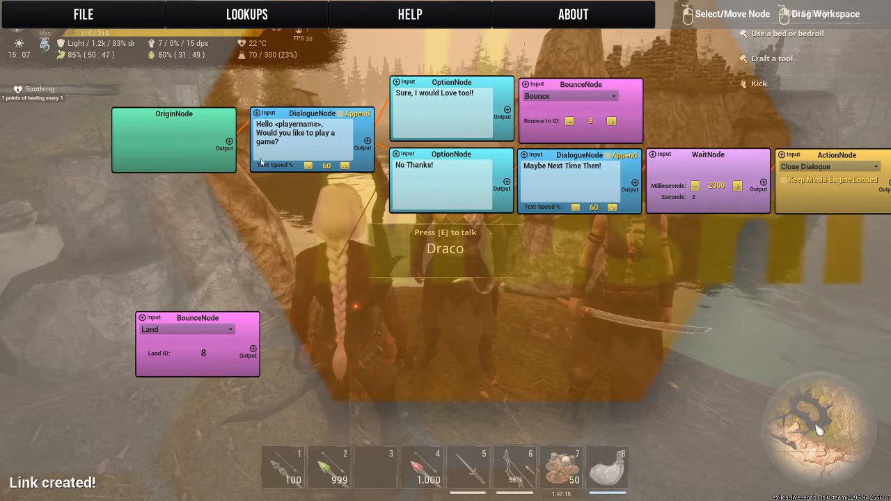
Add a Dialogue node and place it right beside the Land Bounce node.
{"action": "left_click_drag", "start_coordinate": [222, 333], "coordinate": [260, 221]}
{"action": "left_click", "coordinate": [315, 243]}
{"action": "left_click", "coordinate": [317, 231]}
{"action": "right_click", "coordinate": [349, 240]}
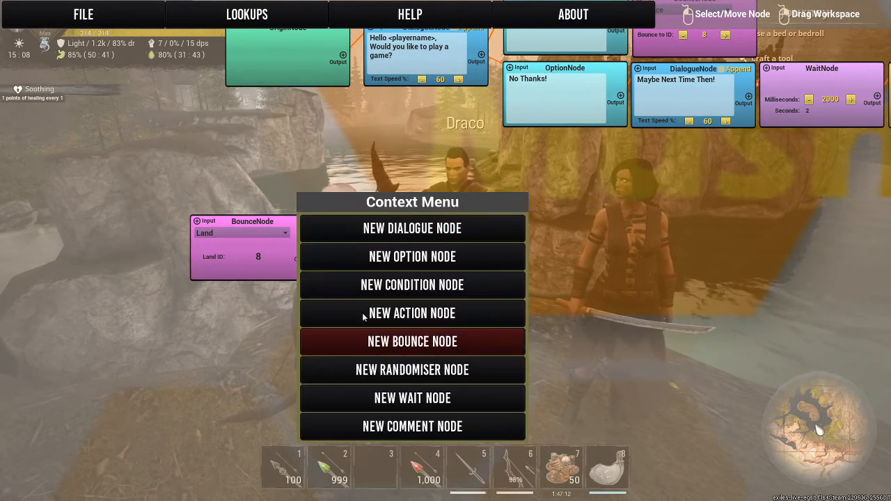
{"action": "left_click", "coordinate": [349, 230]}
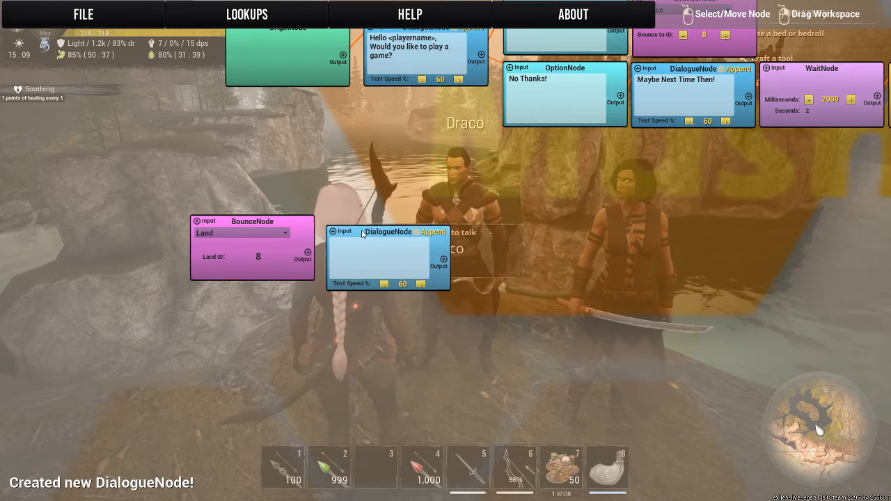
{"action": "left_click_drag", "start_coordinate": [357, 226], "coordinate": [354, 225]}
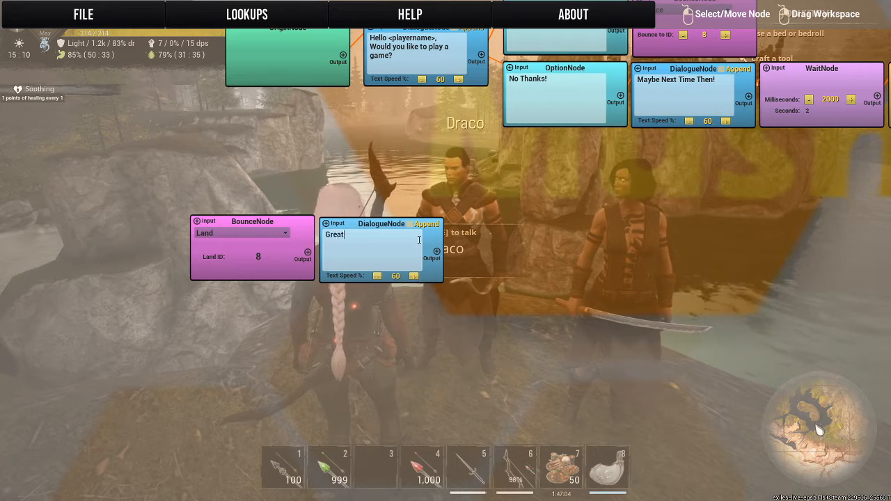
Write "Great Let's Play Rock, Paper, Scissor!" as the text of the Dialogue node beside the Land node.
{"action": "type", "text": "t's Pl"}
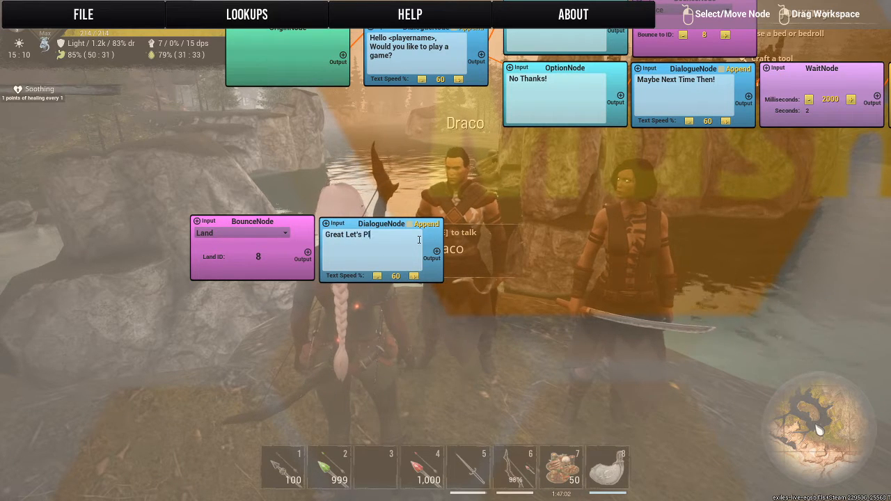
{"action": "type", "text": "ay Roc"}
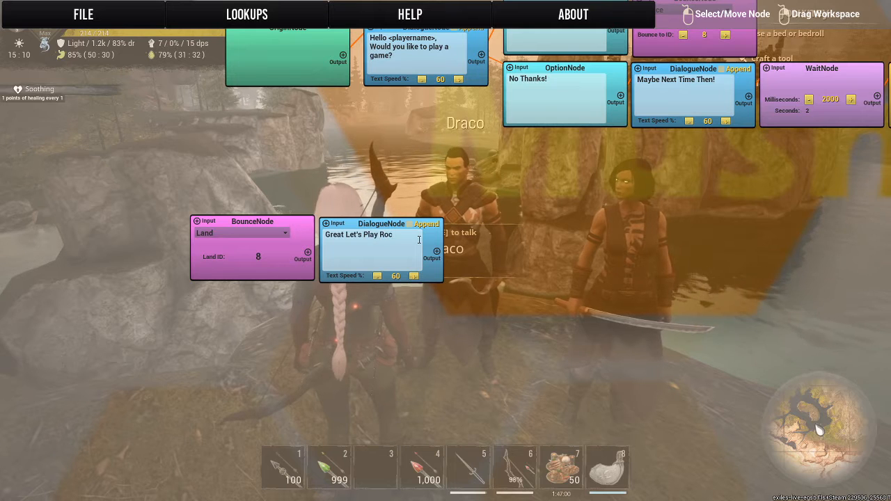
{"action": "type", "text": "k Paper"}
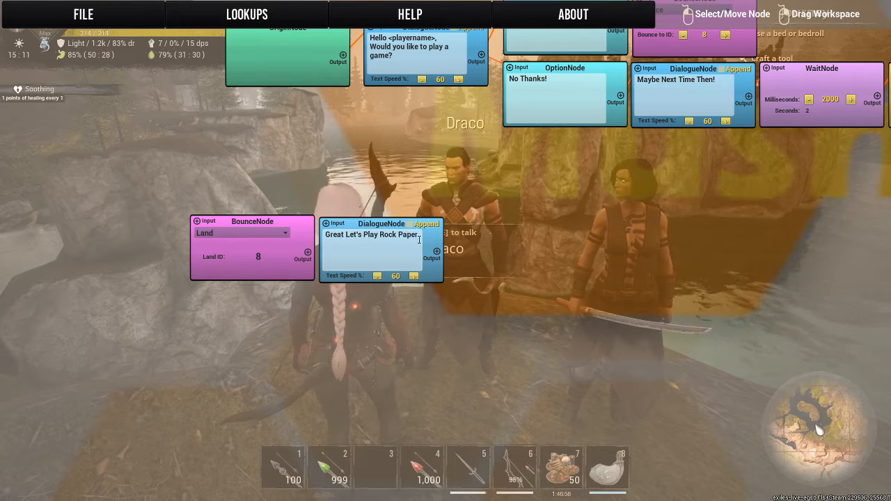
{"action": "key", "text": "BackSpace"}
{"action": "key", "text": "BackSpace"}
{"action": "key", "text": "BackSpace"}
{"action": "type", "text": ", "}
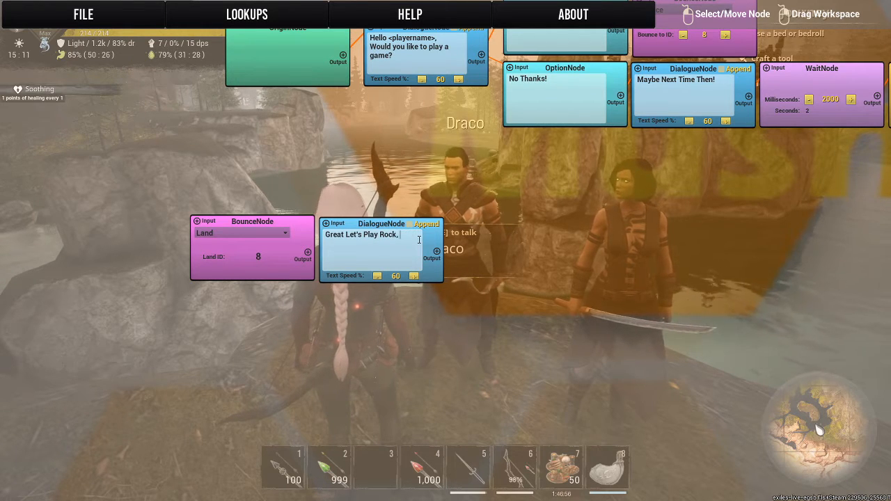
{"action": "type", "text": "Paper,"}
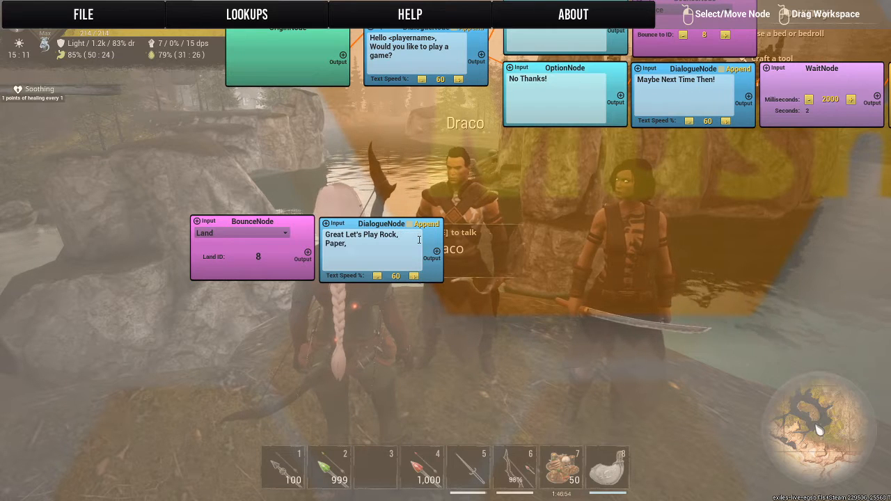
{"action": "type", "text": " Scissor"}
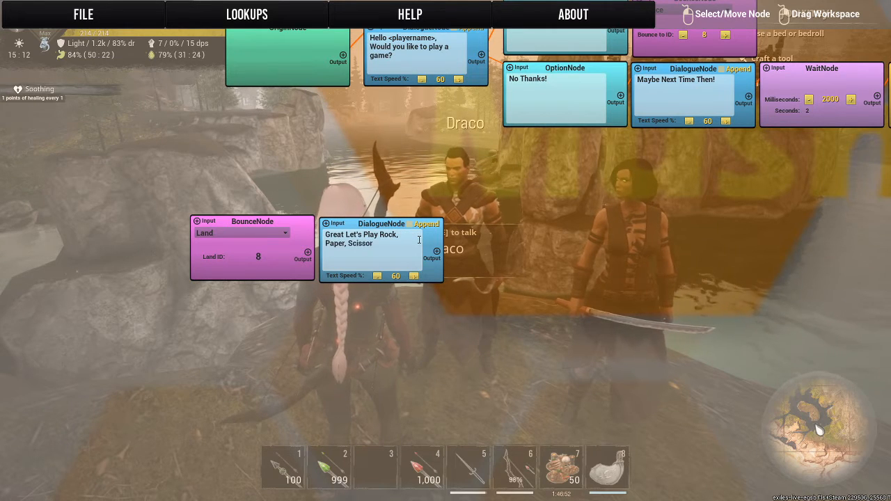
{"action": "type", "text": "!"}
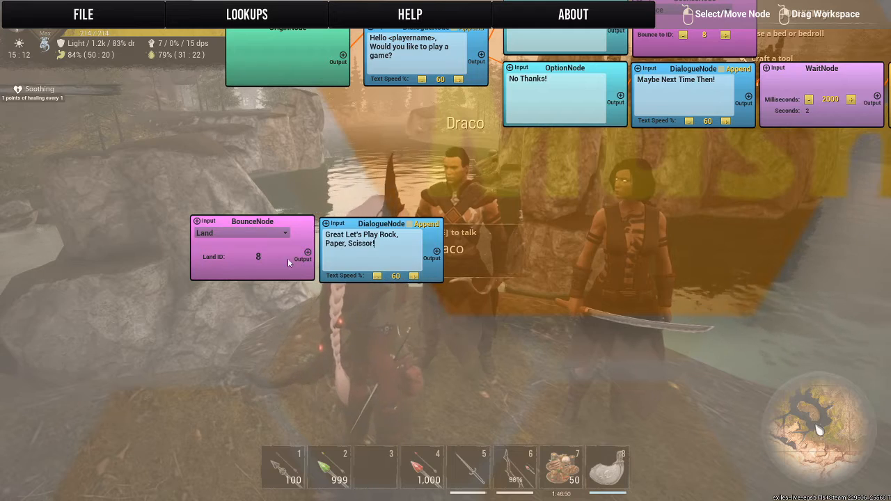
Link the Land Bounce node to its Dialogue node and add three Option nodes in the empty area beside them.
{"action": "left_click", "coordinate": [308, 253]}
{"action": "left_click", "coordinate": [327, 224]}
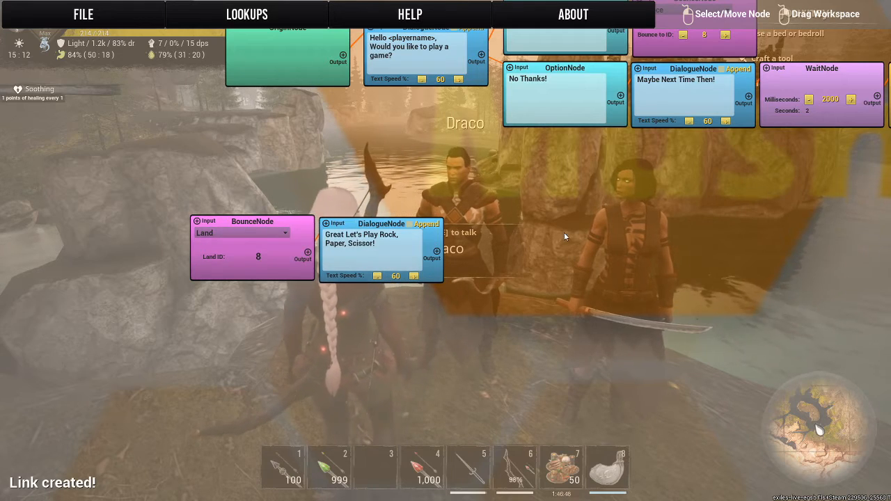
{"action": "left_click_drag", "start_coordinate": [565, 237], "coordinate": [419, 231]}
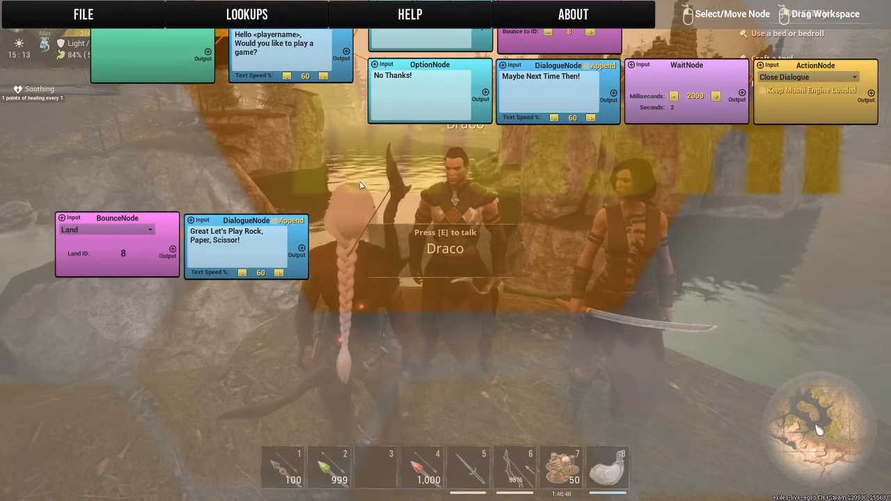
{"action": "right_click", "coordinate": [361, 185]}
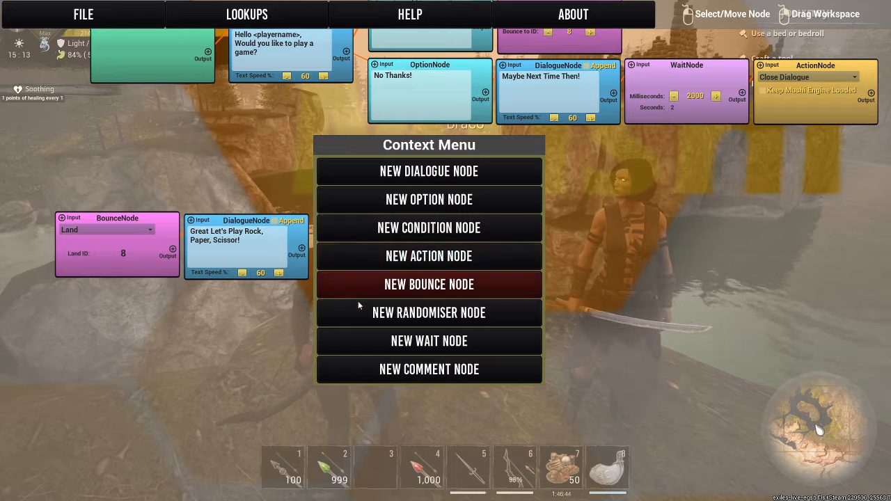
{"action": "left_click", "coordinate": [351, 195]}
{"action": "right_click", "coordinate": [349, 171]}
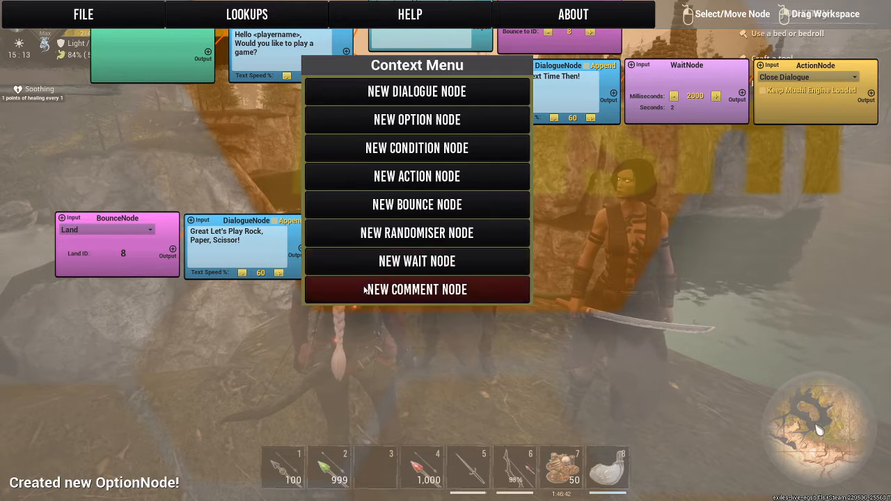
{"action": "left_click", "coordinate": [369, 130]}
{"action": "right_click", "coordinate": [298, 338]}
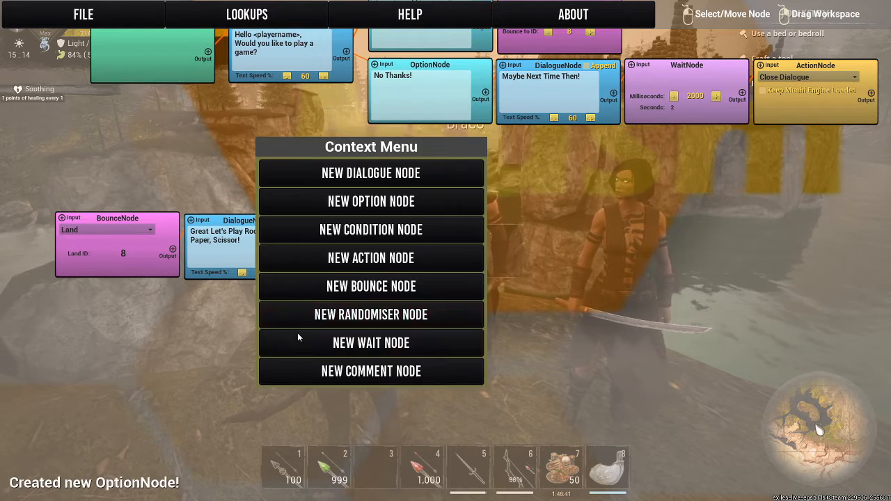
{"action": "left_click", "coordinate": [330, 208]}
Link the output of the "Great Let's Play Rock, Paper, Scissor!" Dialogue node to each of the three blank Option nodes.
{"action": "left_click", "coordinate": [302, 249]}
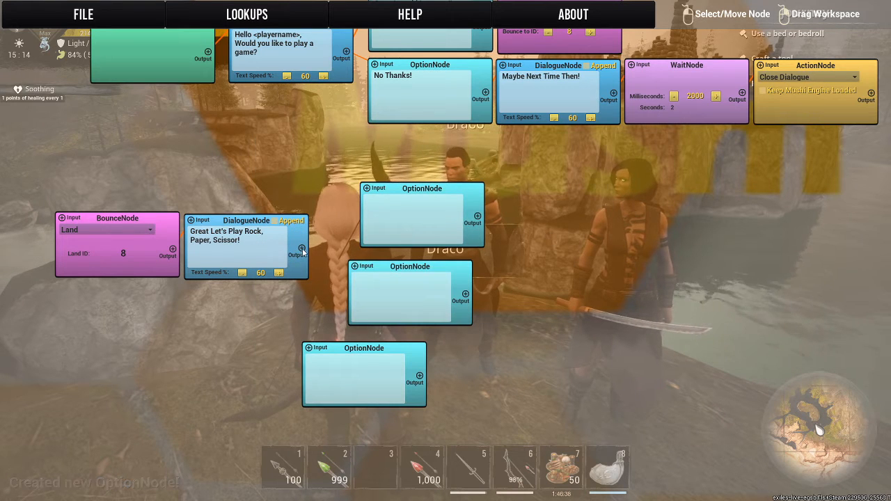
{"action": "left_click", "coordinate": [369, 189]}
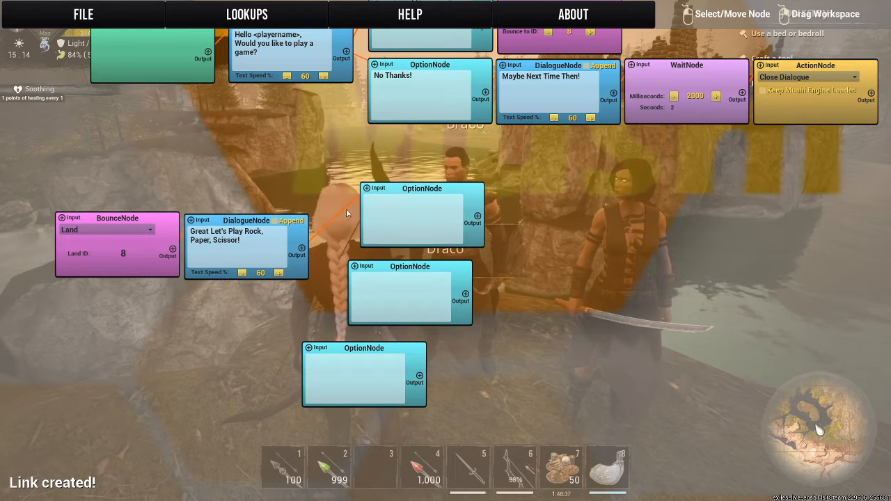
{"action": "left_click", "coordinate": [369, 270]}
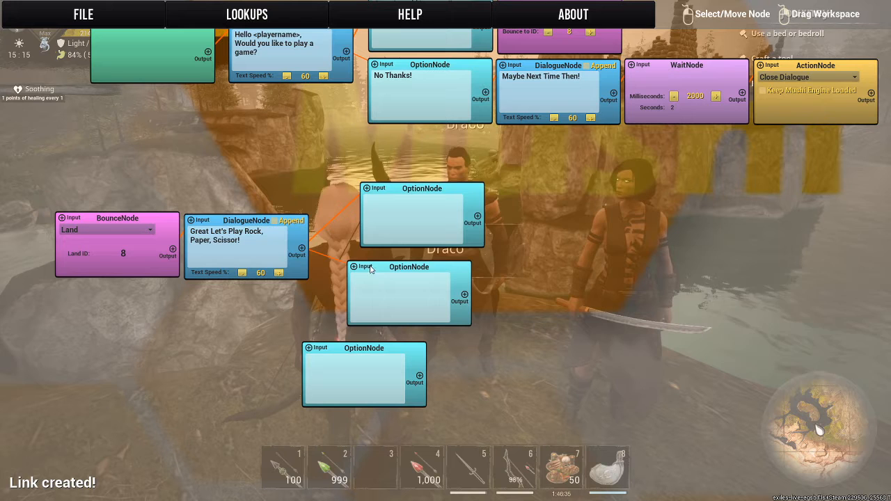
{"action": "left_click", "coordinate": [303, 249]}
{"action": "left_click", "coordinate": [309, 348]}
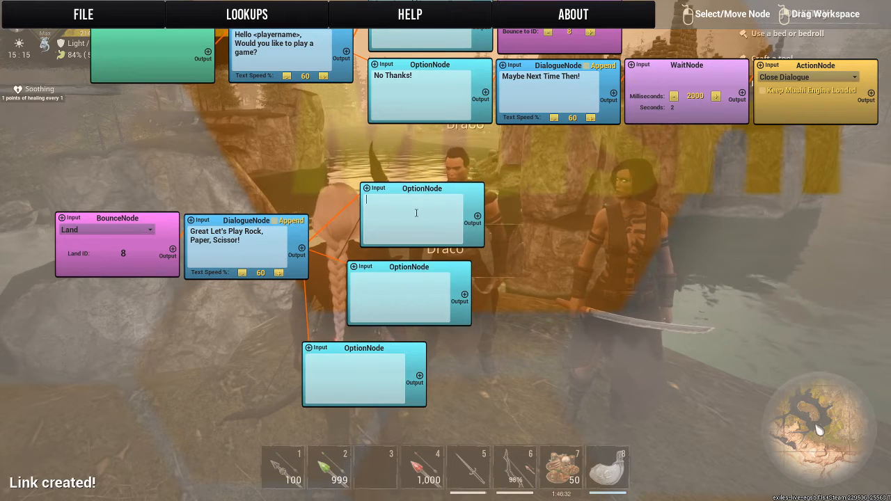
Write "Rock", "Paper" and "Scissor" as the texts of the three blank Option nodes, from the highest to the lowest.
{"action": "type", "text": "Rock"}
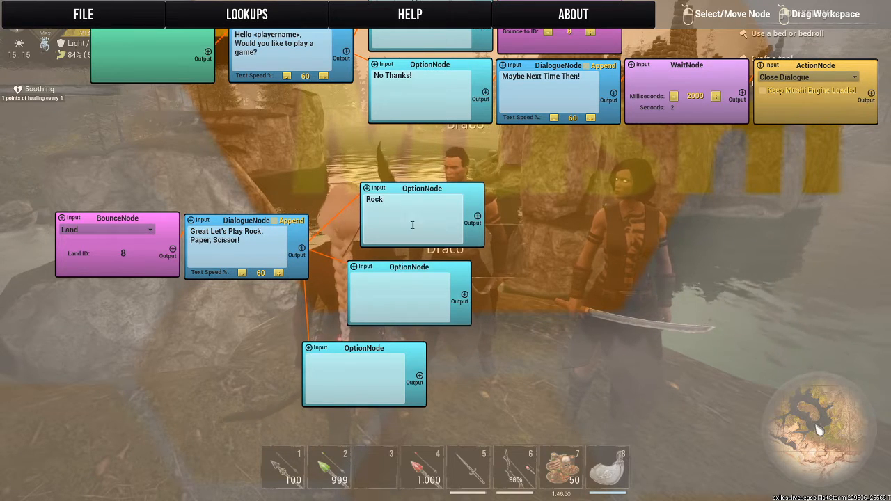
{"action": "left_click", "coordinate": [388, 305]}
{"action": "type", "text": "Pap"}
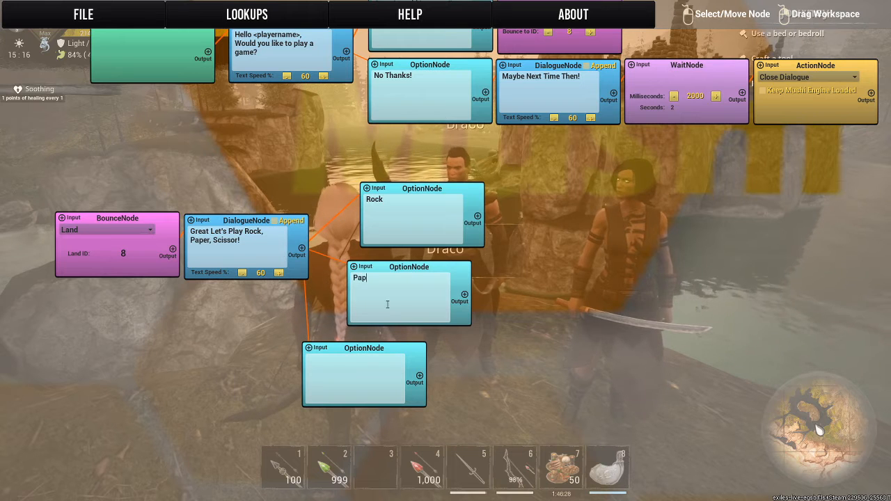
{"action": "type", "text": "er"}
{"action": "left_click", "coordinate": [352, 383]}
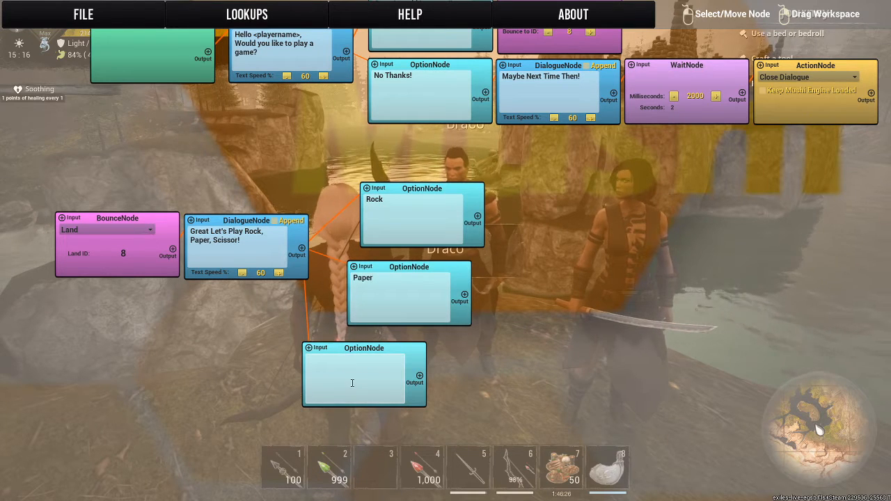
{"action": "type", "text": "Sc"}
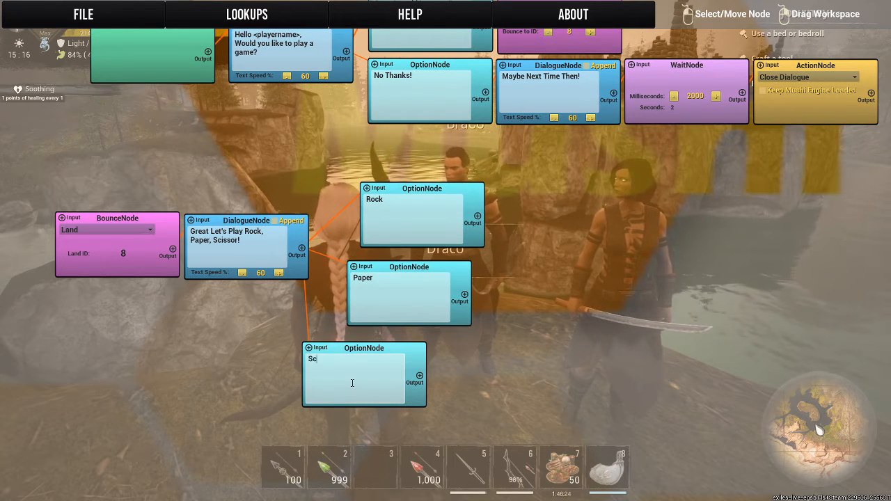
{"action": "type", "text": "issor"}
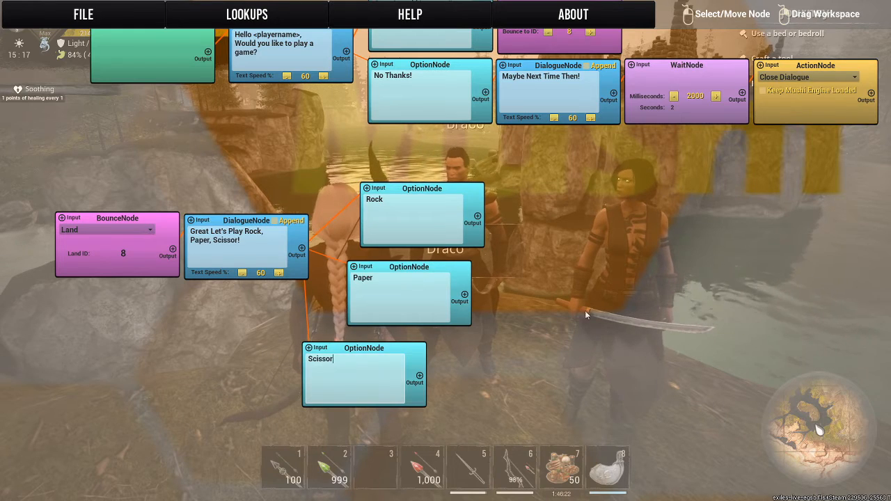
Stack the Rock, Paper and Scissor Option nodes in a tight vertical column beside their Dialogue node.
{"action": "left_click_drag", "start_coordinate": [586, 306], "coordinate": [558, 331]}
{"action": "left_click_drag", "start_coordinate": [400, 223], "coordinate": [358, 206]}
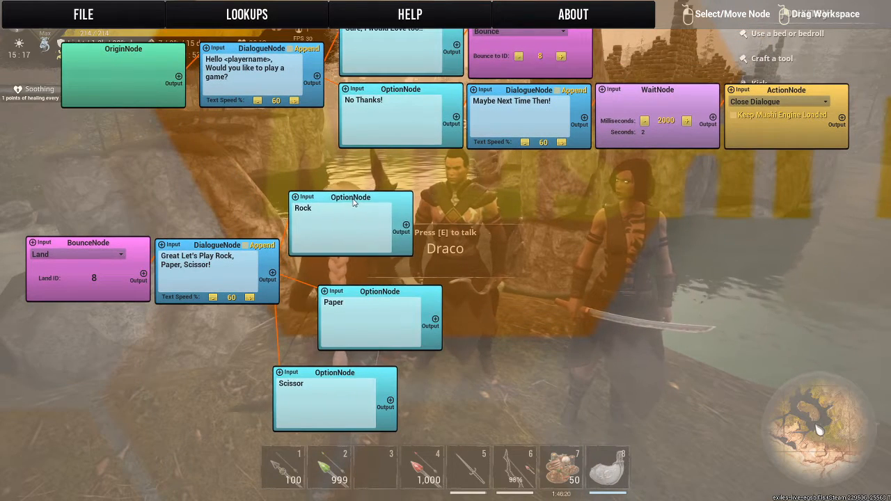
{"action": "left_click_drag", "start_coordinate": [390, 291], "coordinate": [365, 267]}
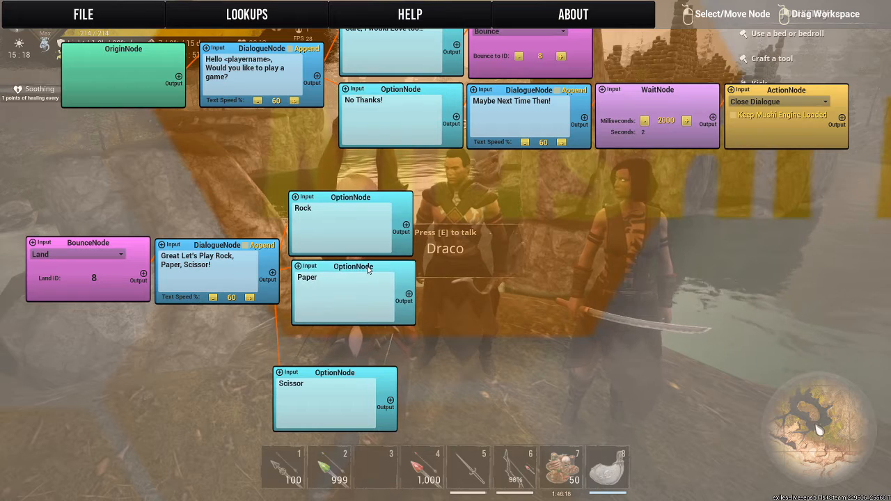
{"action": "left_click_drag", "start_coordinate": [367, 380], "coordinate": [384, 343]}
Add three Action nodes in the empty area beside the Rock, Paper and Scissor options.
{"action": "left_click_drag", "start_coordinate": [547, 307], "coordinate": [494, 270]}
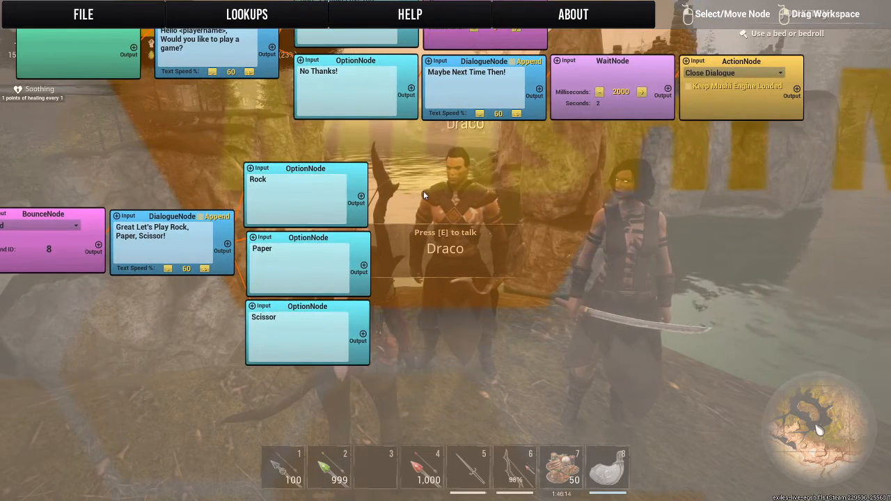
{"action": "right_click", "coordinate": [378, 146]}
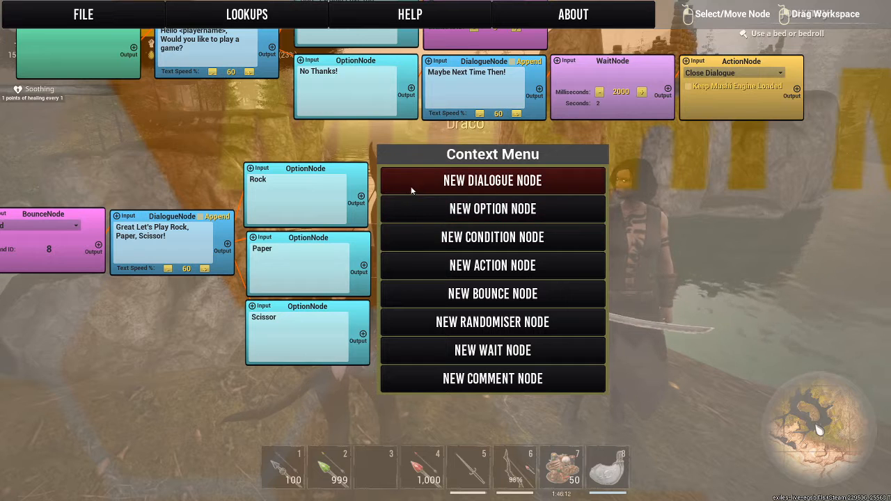
{"action": "left_click", "coordinate": [424, 266]}
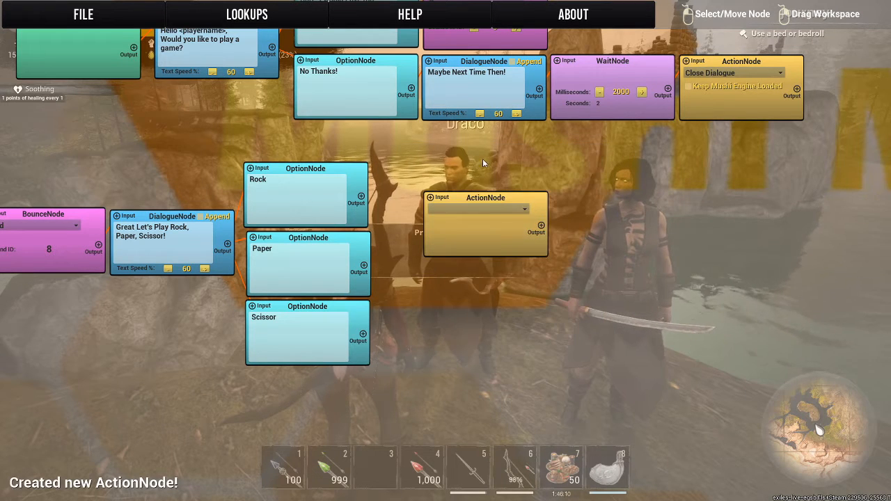
{"action": "right_click", "coordinate": [438, 114]}
{"action": "left_click", "coordinate": [488, 241]}
{"action": "right_click", "coordinate": [336, 135]}
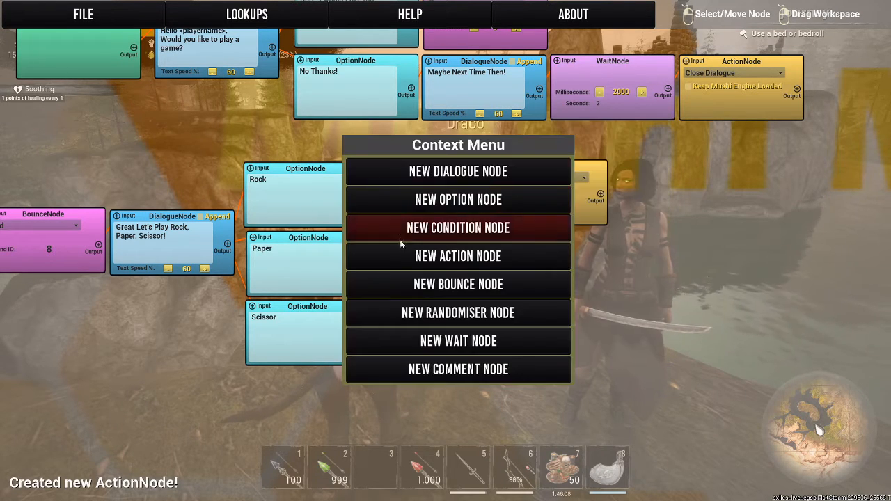
{"action": "left_click", "coordinate": [397, 256]}
Set the action type of all three new Action nodes to LocVar Operation.
{"action": "left_click", "coordinate": [455, 200]}
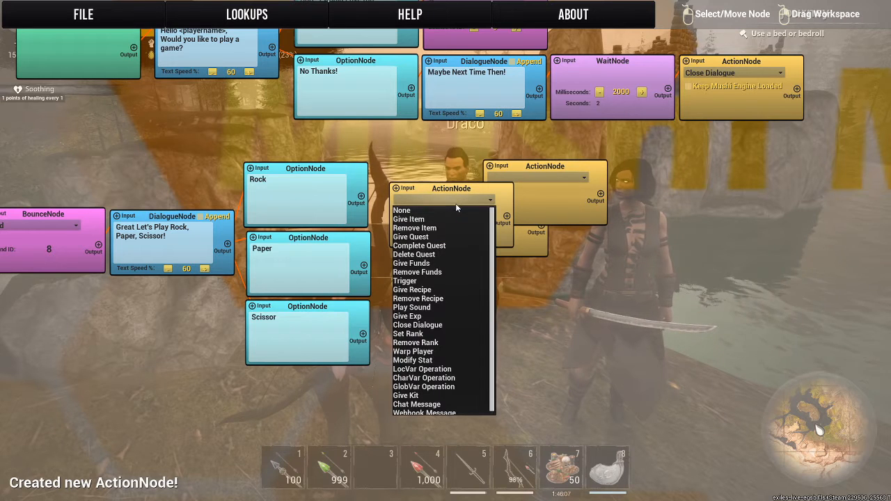
{"action": "left_click", "coordinate": [406, 370]}
{"action": "left_click", "coordinate": [532, 179]}
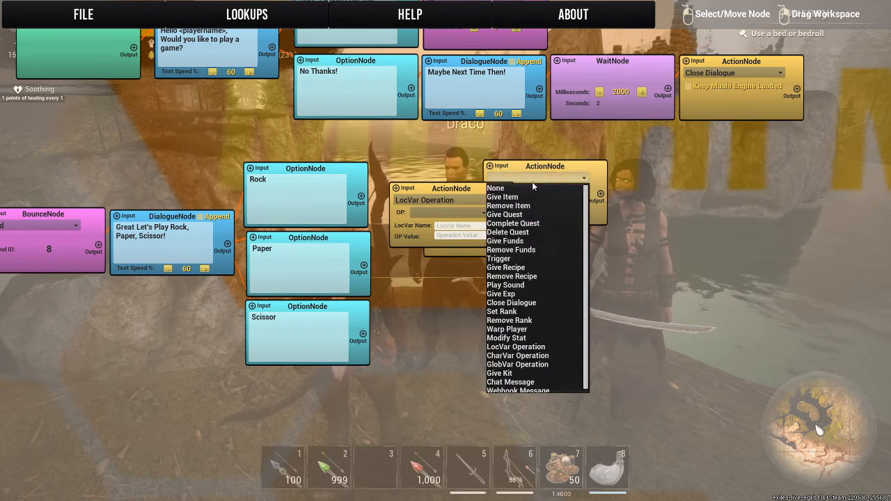
{"action": "left_click", "coordinate": [516, 346]}
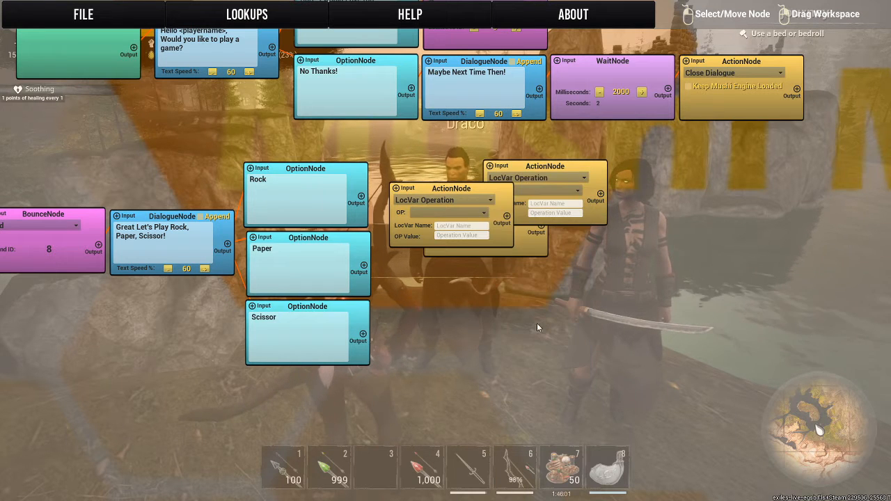
{"action": "left_click", "coordinate": [534, 252]}
{"action": "left_click", "coordinate": [520, 210]}
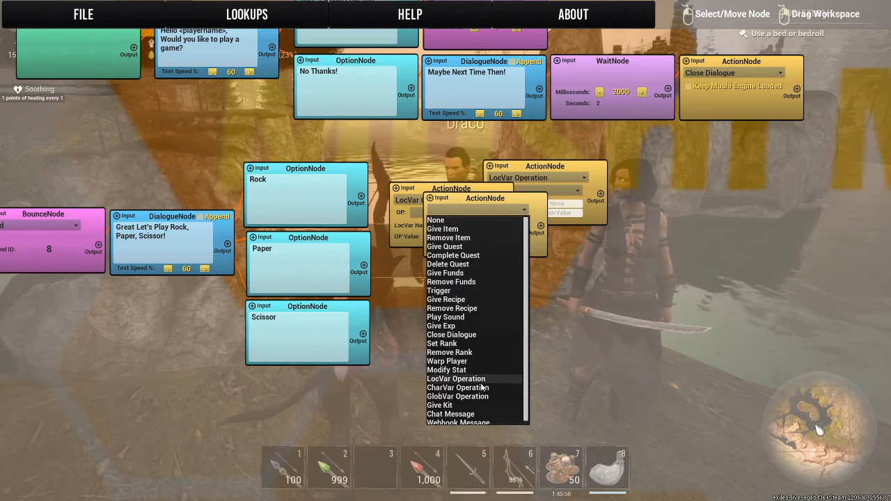
{"action": "left_click", "coordinate": [445, 379]}
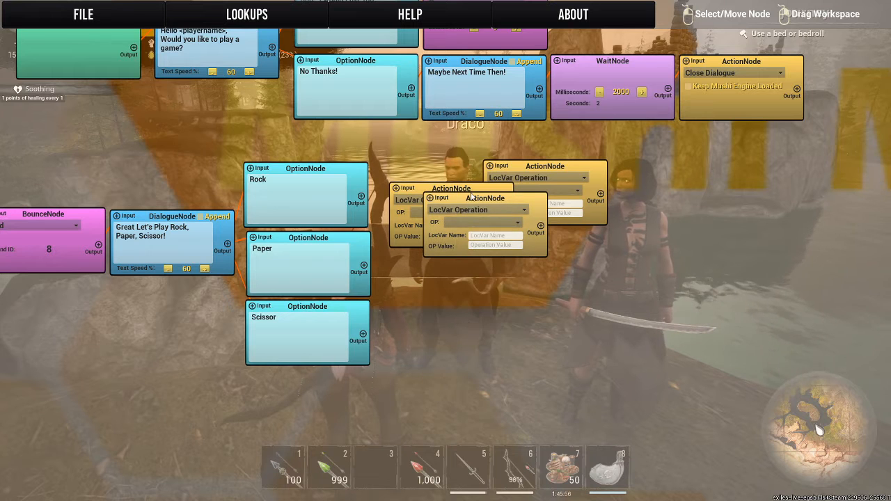
Place one Action node beside the Scissor option, link them, and set it to Addition with LocVar name Scissor and OP value 1.
{"action": "left_click_drag", "start_coordinate": [470, 197], "coordinate": [393, 310]}
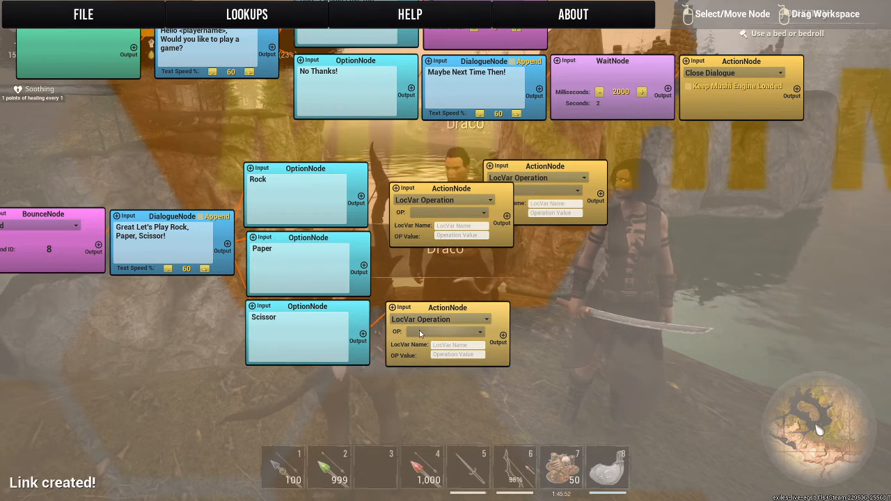
{"action": "left_click", "coordinate": [420, 332]}
{"action": "left_click", "coordinate": [420, 321]}
{"action": "left_click", "coordinate": [420, 320]}
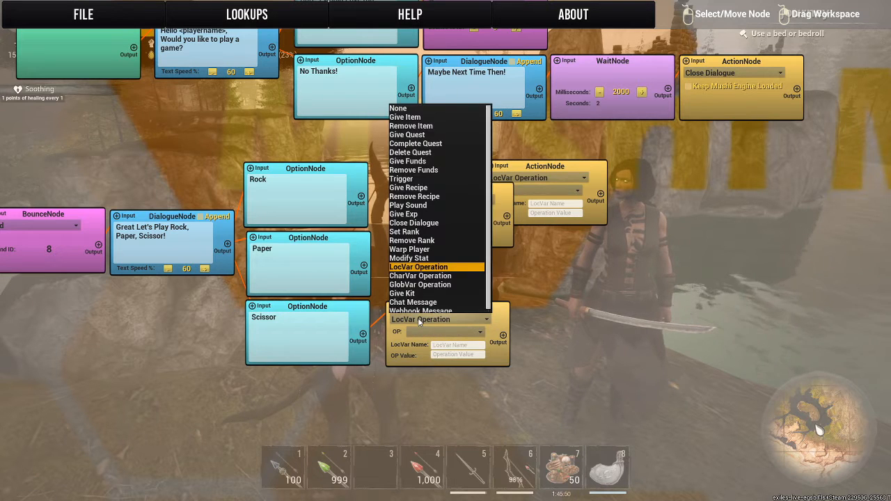
{"action": "left_click", "coordinate": [401, 348]}
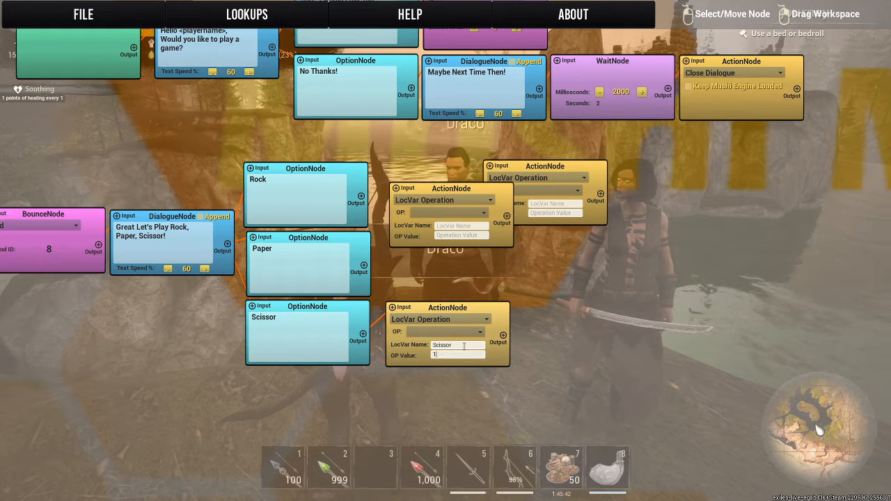
{"action": "left_click", "coordinate": [413, 333]}
{"action": "left_click", "coordinate": [421, 343]}
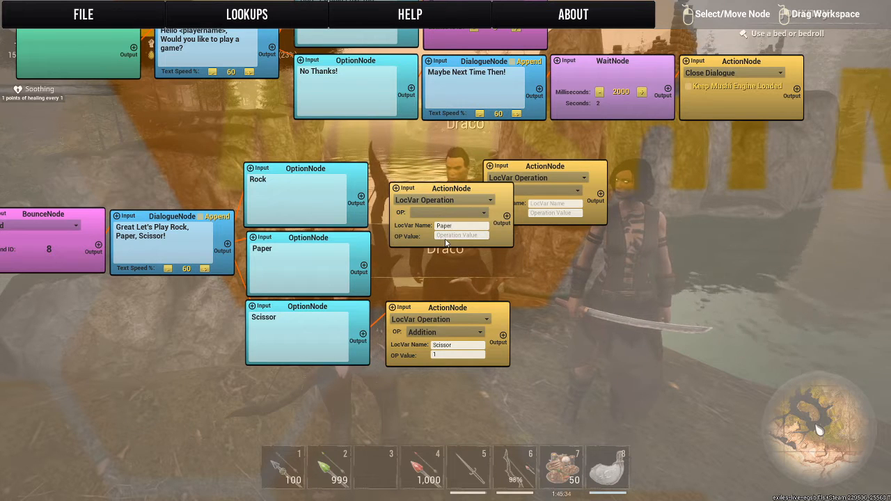
Set the next Action node to Addition with LocVar name Paper and OP value 1, linked and placed beside the Paper option.
{"action": "left_click", "coordinate": [438, 212]}
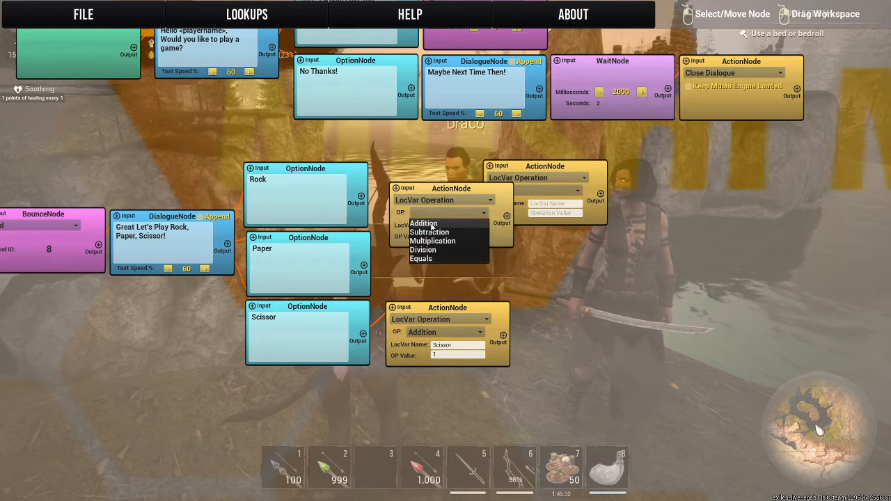
{"action": "left_click", "coordinate": [431, 224]}
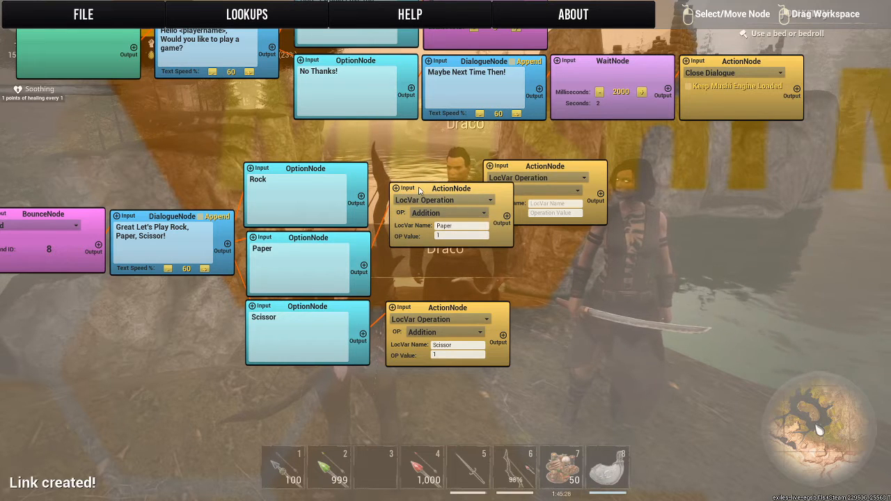
{"action": "left_click_drag", "start_coordinate": [420, 190], "coordinate": [417, 240]}
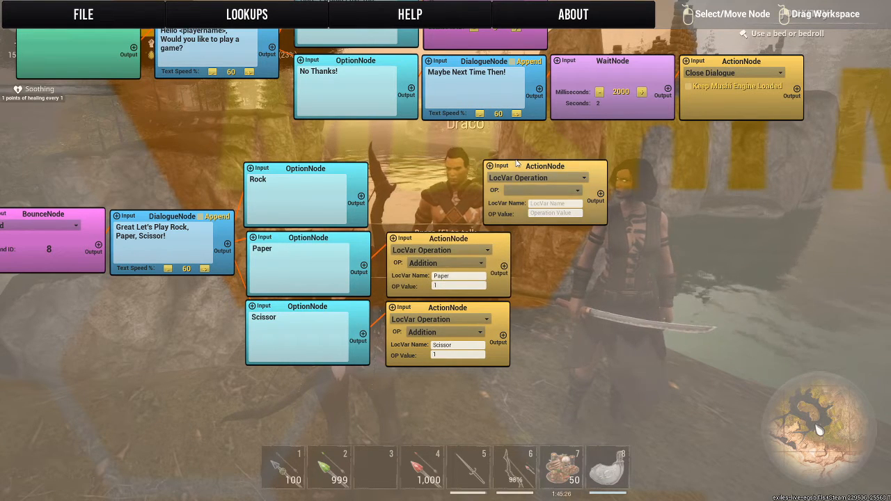
Place the last Action node beside the Rock option, link them, and set it to Addition with LocVar name Rock and OP value 1.
{"action": "left_click_drag", "start_coordinate": [517, 163], "coordinate": [422, 166]}
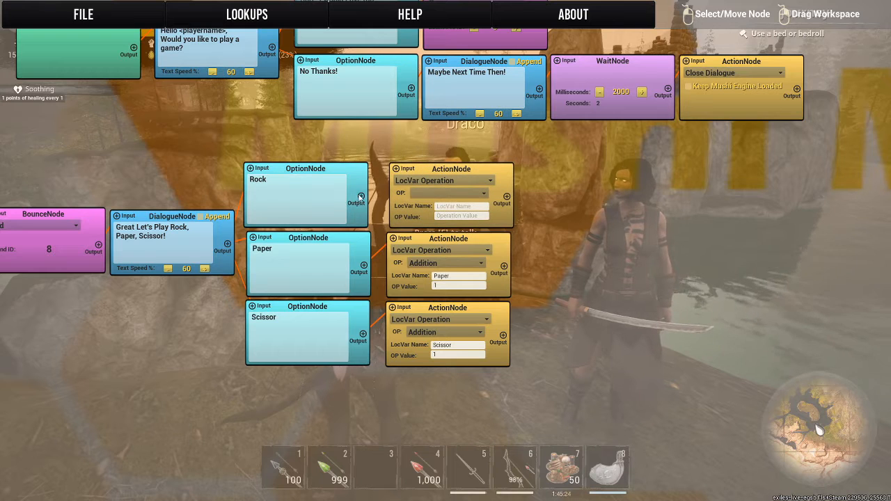
{"action": "left_click", "coordinate": [397, 169]}
{"action": "left_click", "coordinate": [410, 181]}
{"action": "left_click", "coordinate": [411, 181]}
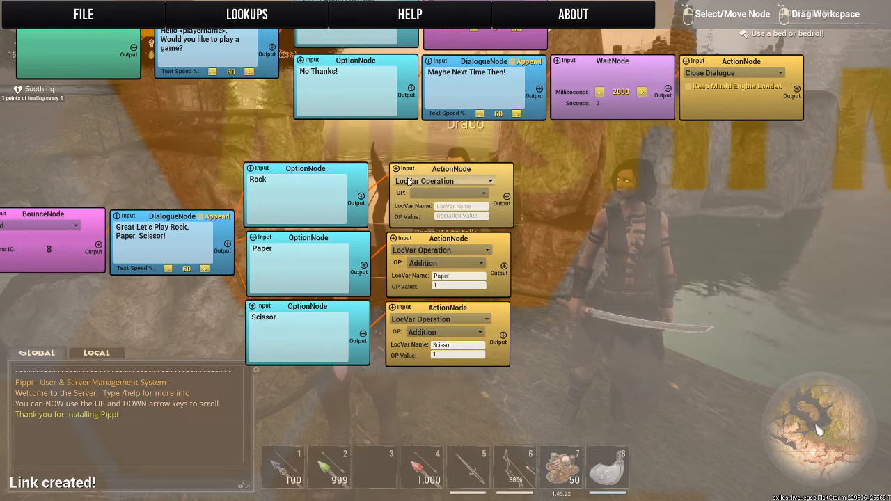
{"action": "left_click", "coordinate": [423, 194]}
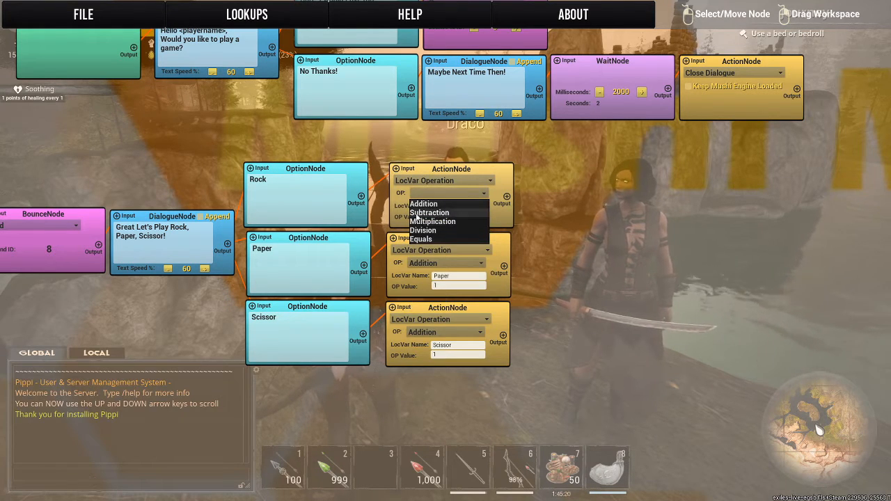
{"action": "left_click", "coordinate": [417, 206]}
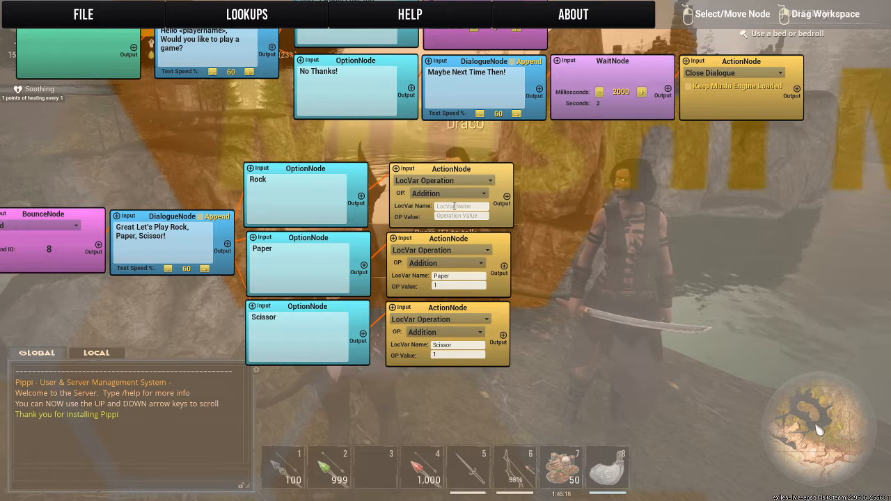
{"action": "type", "text": "Rock"}
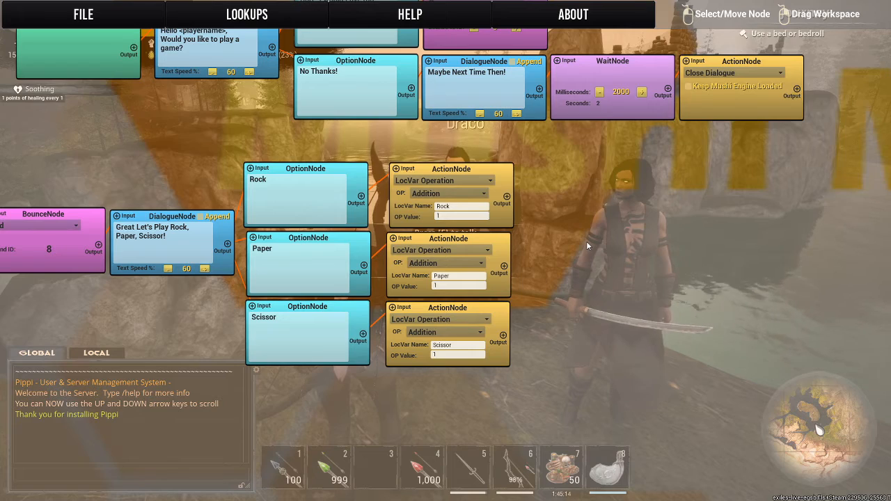
Align the Rock, Paper and Scissor Action nodes in an even column beside their options.
{"action": "left_click_drag", "start_coordinate": [587, 241], "coordinate": [540, 199]}
{"action": "left_click_drag", "start_coordinate": [444, 137], "coordinate": [435, 133]}
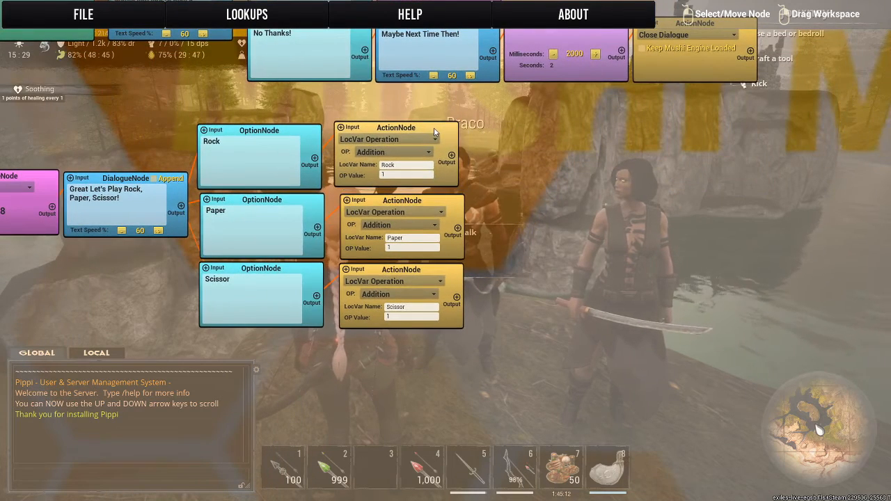
{"action": "left_click_drag", "start_coordinate": [455, 202], "coordinate": [449, 200]}
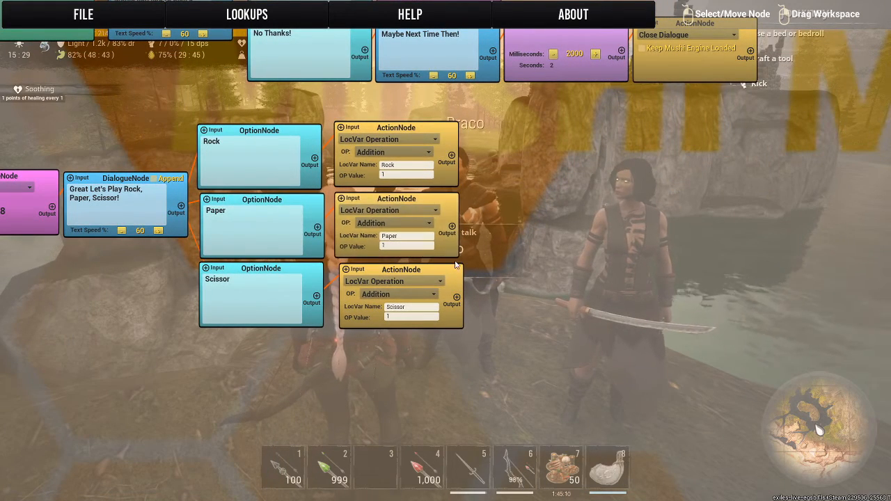
{"action": "left_click_drag", "start_coordinate": [449, 272], "coordinate": [447, 268]}
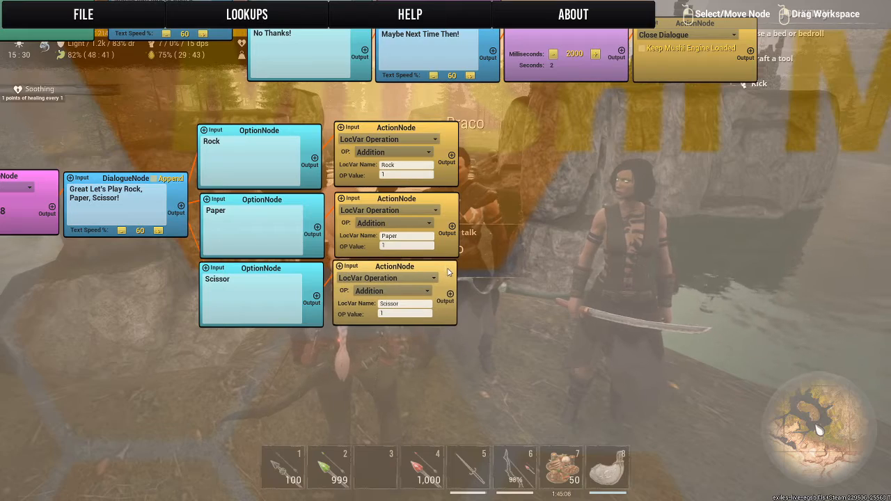
Add a Randomiser node beside the three Action nodes and link the output of each Action node to its input.
{"action": "left_click_drag", "start_coordinate": [572, 219], "coordinate": [465, 218]}
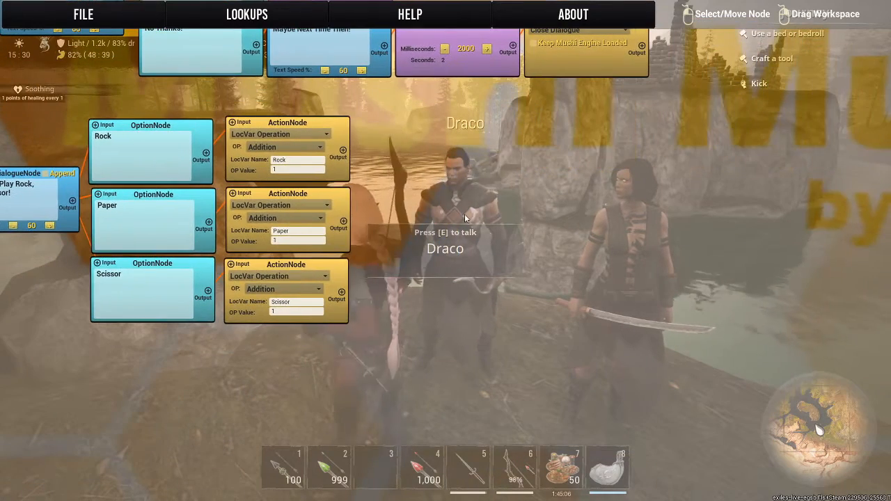
{"action": "right_click", "coordinate": [426, 185]}
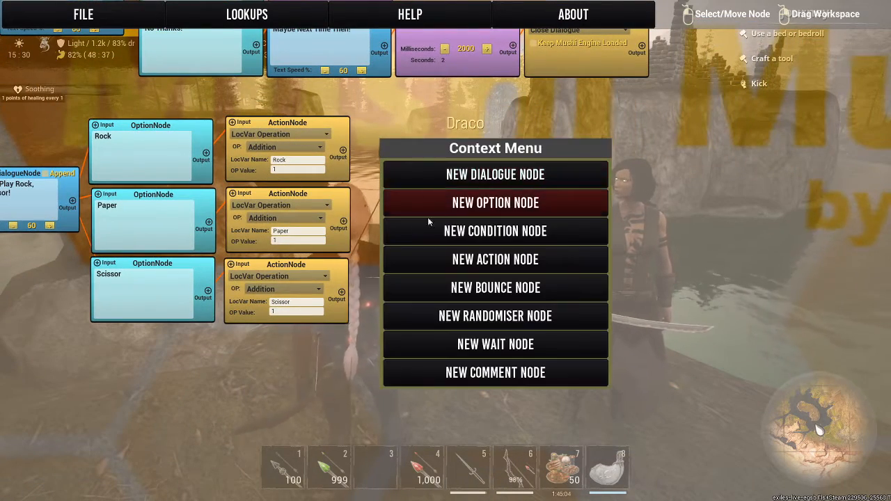
{"action": "right_click", "coordinate": [417, 165]}
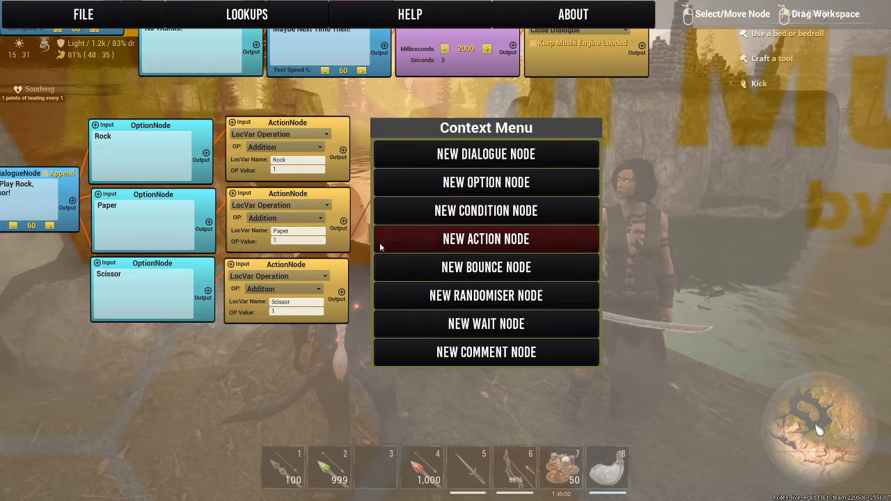
{"action": "left_click", "coordinate": [415, 305]}
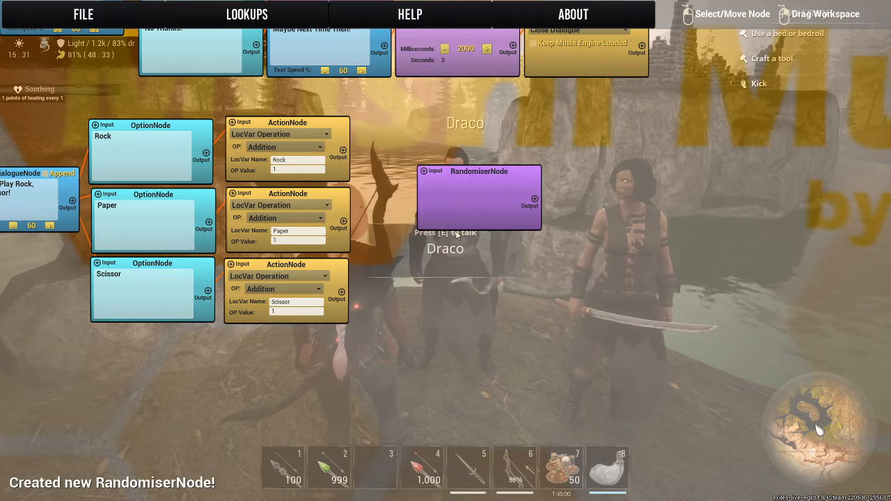
{"action": "left_click_drag", "start_coordinate": [481, 178], "coordinate": [457, 194]}
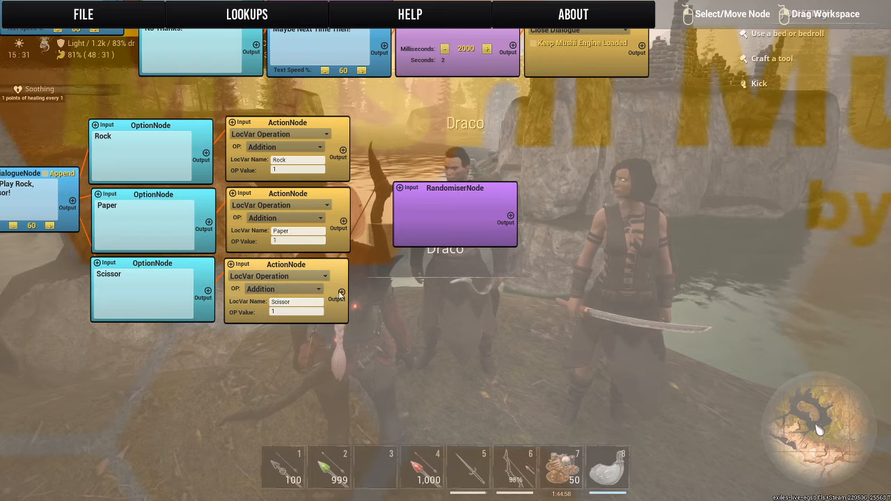
{"action": "left_click_drag", "start_coordinate": [383, 227], "coordinate": [400, 188]}
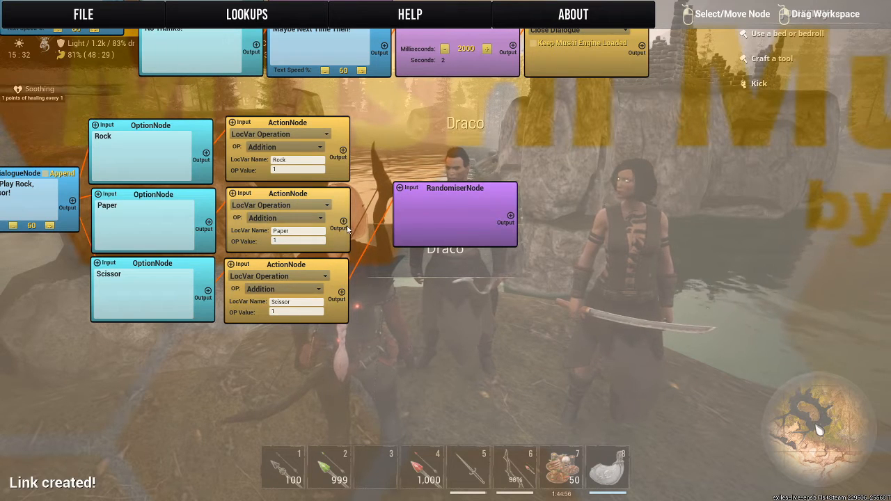
{"action": "left_click_drag", "start_coordinate": [344, 223], "coordinate": [399, 188]}
{"action": "left_click_drag", "start_coordinate": [343, 149], "coordinate": [399, 188]}
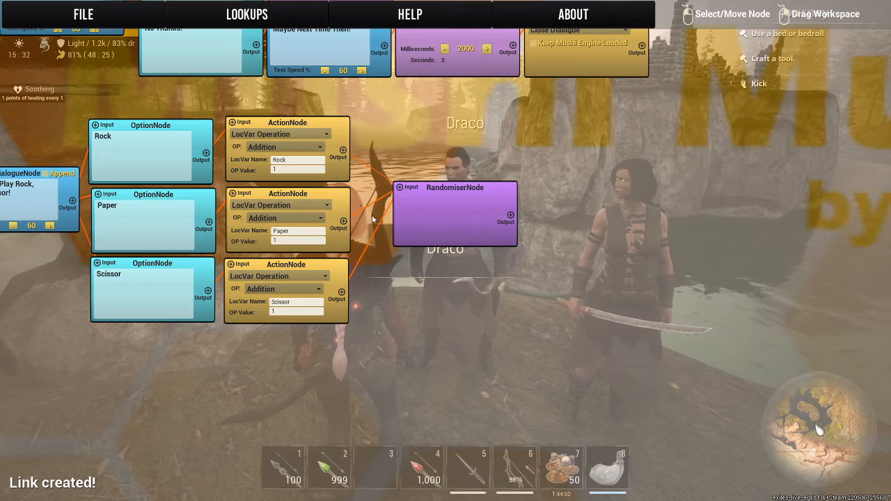
Move the Land Bounce node and the "Great Let's Play Rock, Paper, Scissor!" dialogue away from the options, and remove the dialogue's links to them.
{"action": "left_click_drag", "start_coordinate": [447, 196], "coordinate": [614, 285]}
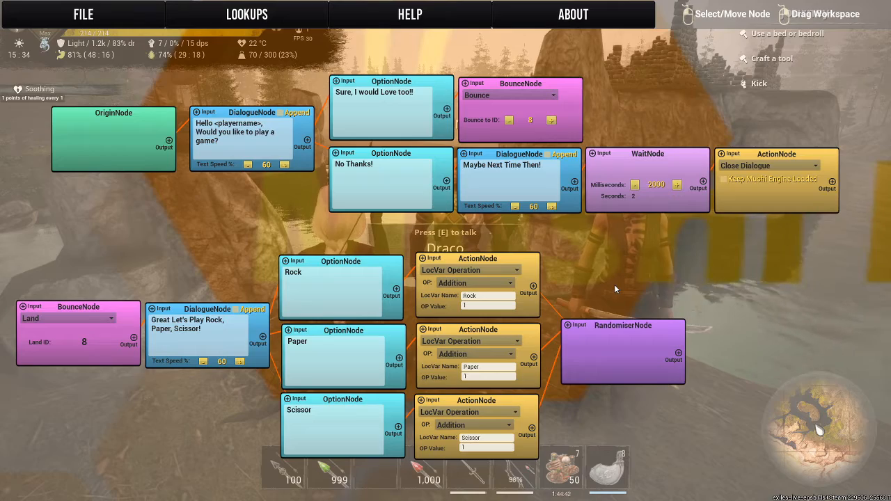
{"action": "left_click_drag", "start_coordinate": [611, 252], "coordinate": [736, 182]}
{"action": "left_click_drag", "start_coordinate": [230, 195], "coordinate": [334, 197]}
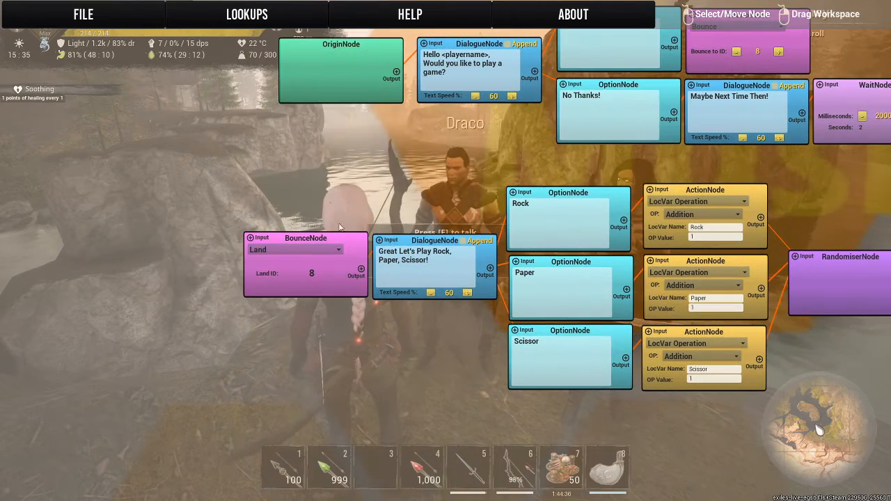
{"action": "left_click_drag", "start_coordinate": [334, 239], "coordinate": [191, 245]}
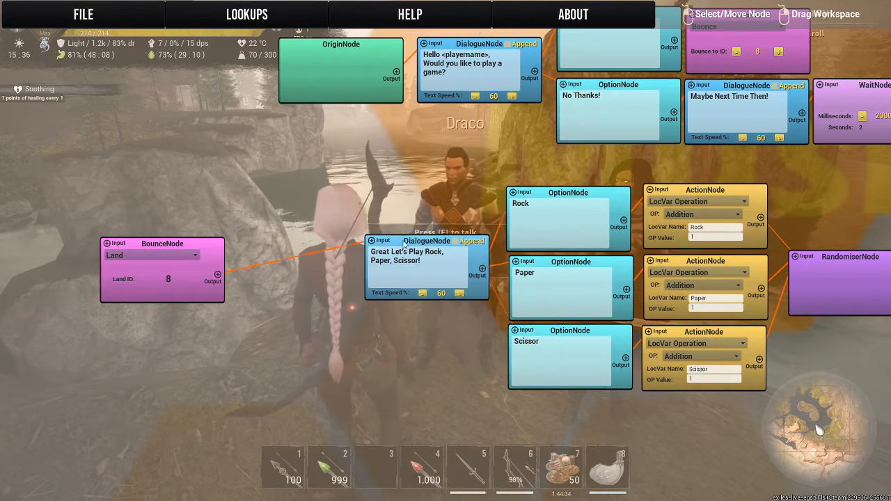
{"action": "left_click_drag", "start_coordinate": [437, 241], "coordinate": [300, 245]}
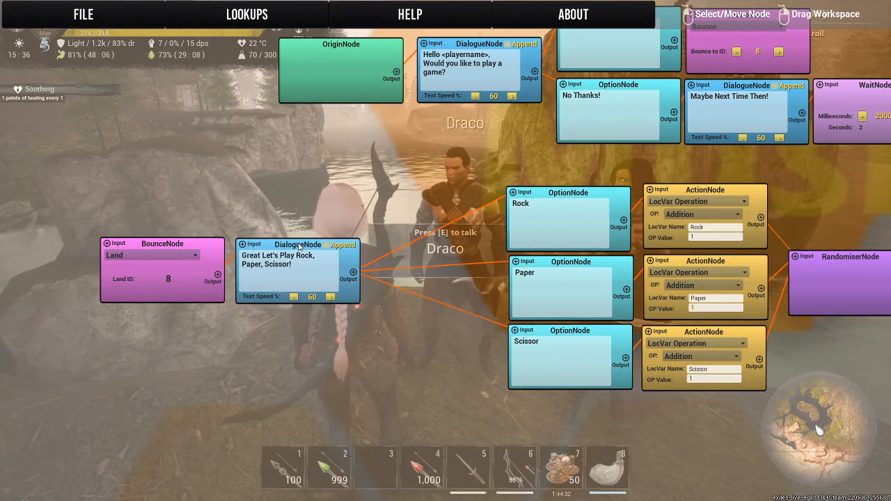
{"action": "left_click", "coordinate": [412, 245]}
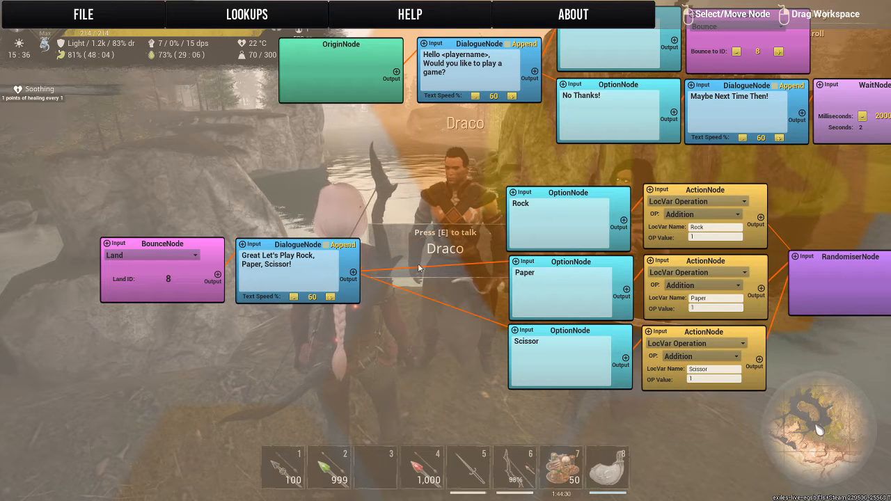
{"action": "left_click", "coordinate": [421, 267]}
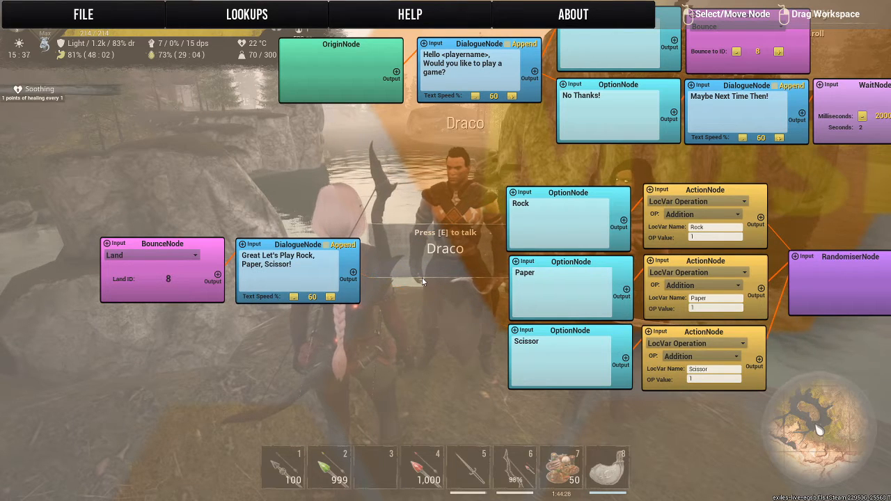
Insert a Bounce node set to Land between the dialogue and the three options, linking the dialogue to it and it to each option.
{"action": "right_click", "coordinate": [422, 277]}
{"action": "left_click", "coordinate": [423, 213]}
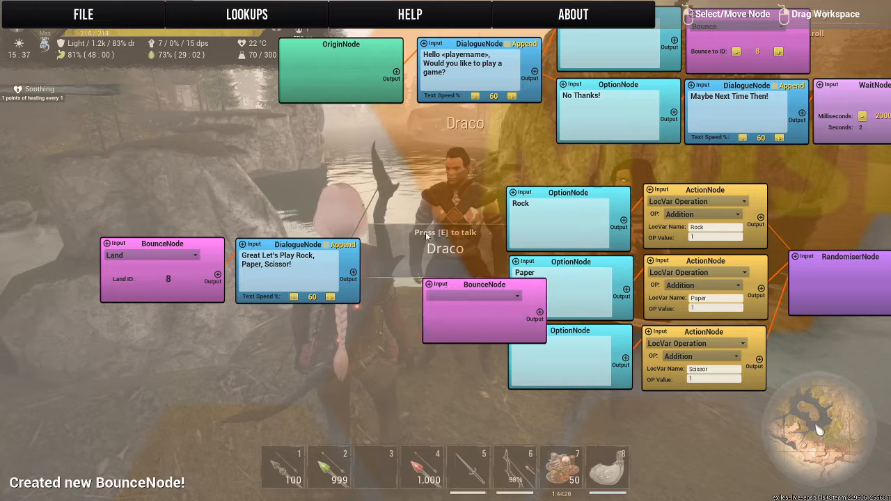
{"action": "left_click", "coordinate": [448, 296]}
{"action": "left_click", "coordinate": [443, 324]}
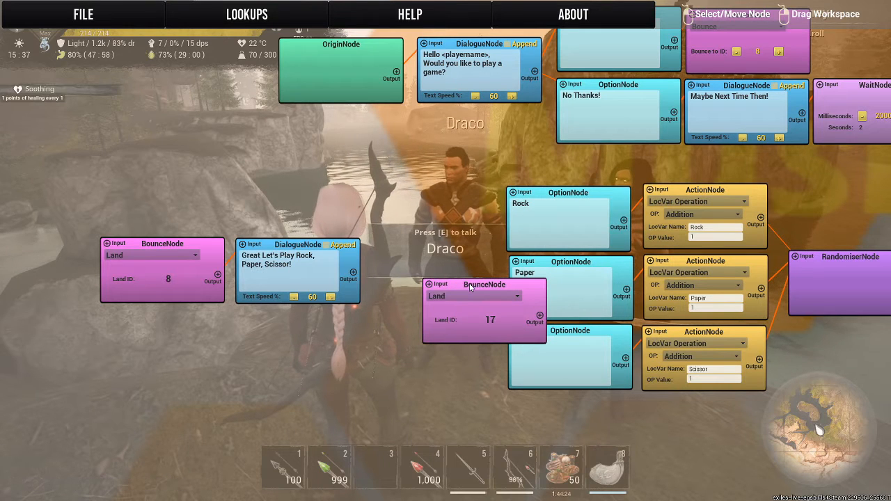
{"action": "left_click_drag", "start_coordinate": [470, 286], "coordinate": [414, 250]}
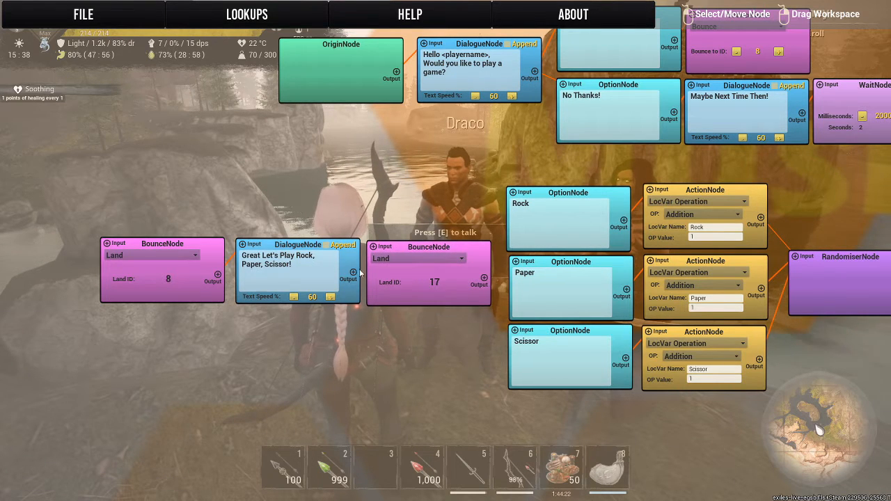
{"action": "left_click", "coordinate": [354, 273]}
{"action": "left_click", "coordinate": [374, 247]}
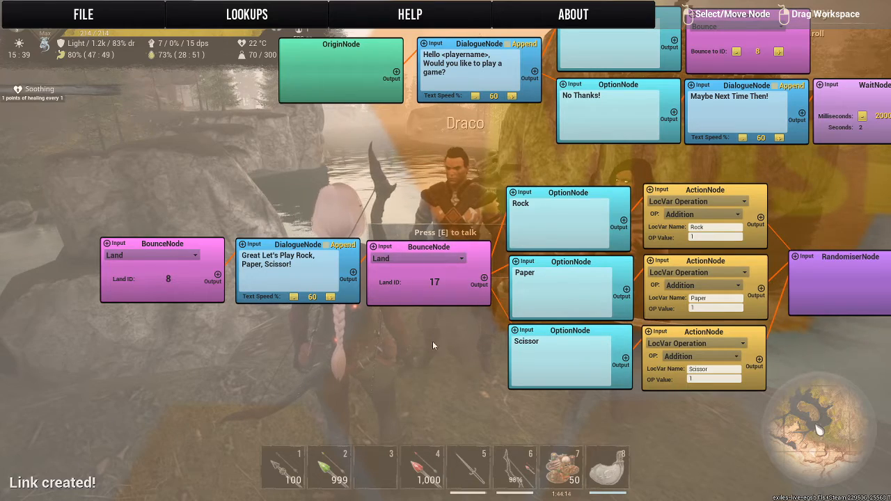
Add three Dialogue nodes in the empty area beside the Randomiser node.
{"action": "left_click_drag", "start_coordinate": [478, 156], "coordinate": [217, 144]}
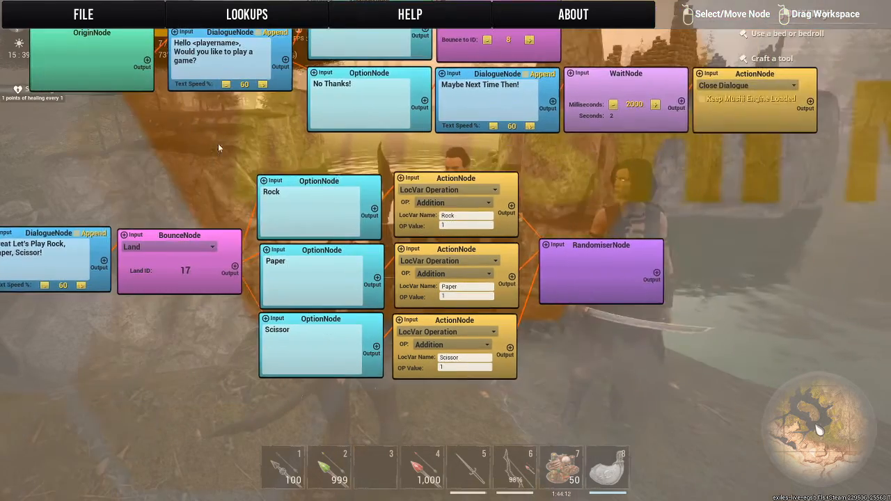
{"action": "left_click_drag", "start_coordinate": [799, 263], "coordinate": [498, 240]}
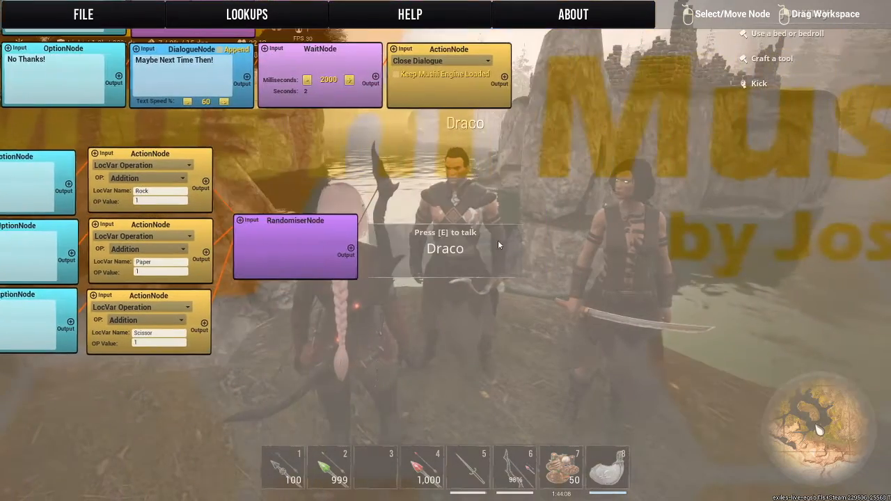
{"action": "right_click", "coordinate": [421, 197]}
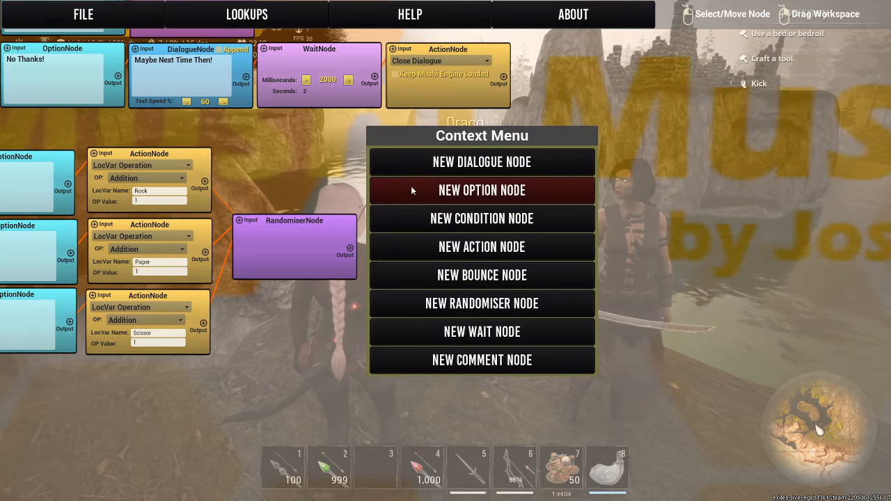
{"action": "left_click", "coordinate": [410, 185]}
{"action": "right_click", "coordinate": [428, 174]}
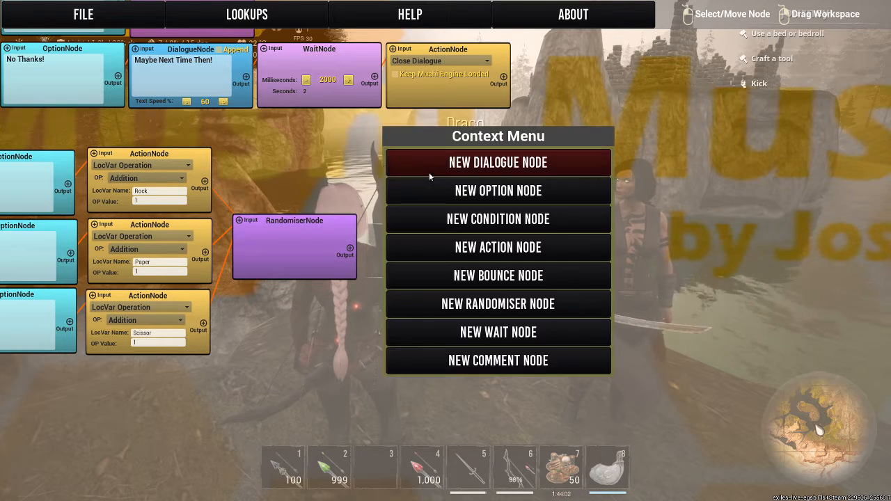
{"action": "right_click", "coordinate": [449, 163]}
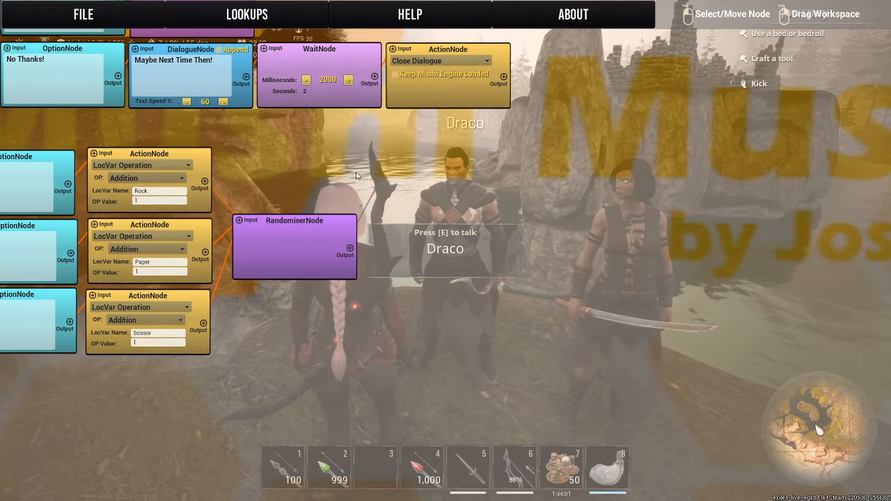
{"action": "right_click", "coordinate": [405, 169]}
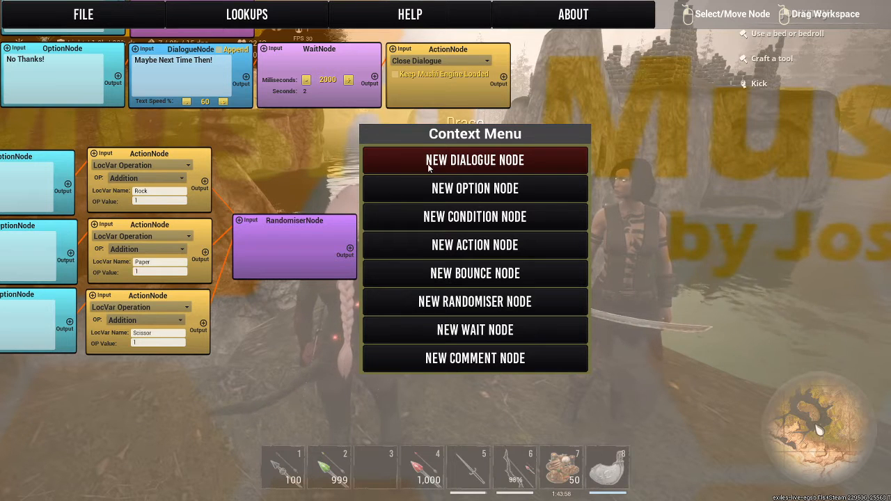
{"action": "left_click", "coordinate": [412, 172]}
{"action": "right_click", "coordinate": [408, 108]}
{"action": "left_click", "coordinate": [414, 106]}
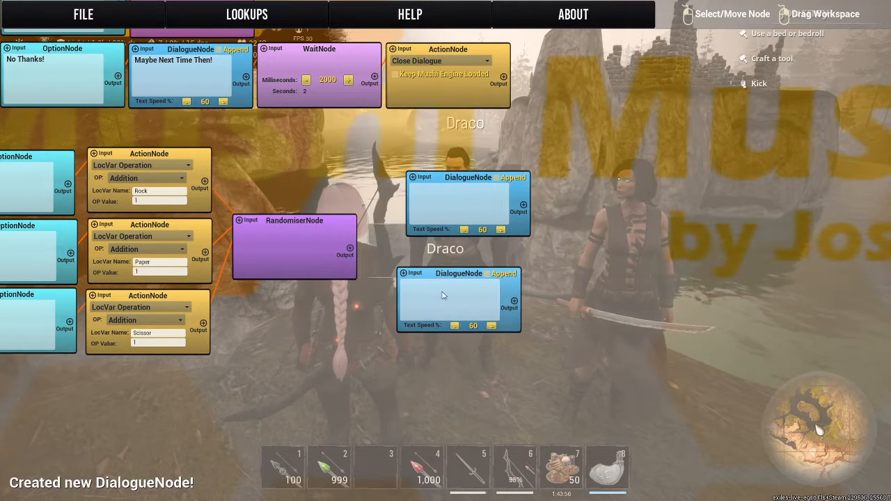
{"action": "right_click", "coordinate": [344, 335]}
{"action": "left_click", "coordinate": [417, 163]}
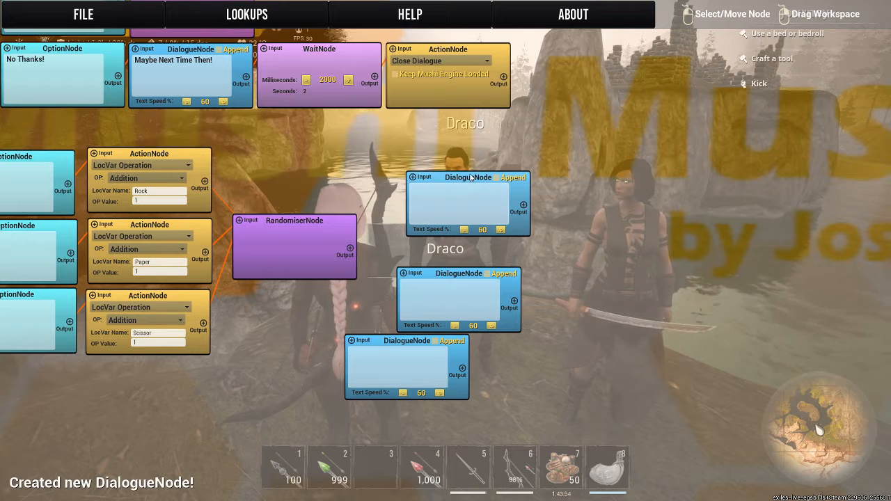
Stack the three empty Dialogue nodes in a column beside the Randomiser node and link its output to each of them.
{"action": "left_click_drag", "start_coordinate": [470, 178], "coordinate": [436, 137]}
{"action": "left_click_drag", "start_coordinate": [471, 274], "coordinate": [447, 213]}
{"action": "left_click_drag", "start_coordinate": [399, 348], "coordinate": [424, 294]}
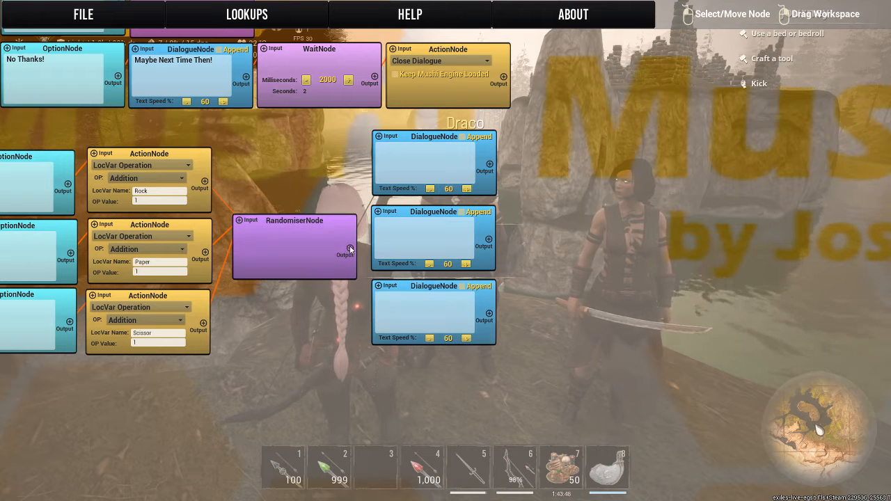
{"action": "left_click_drag", "start_coordinate": [351, 249], "coordinate": [374, 286]}
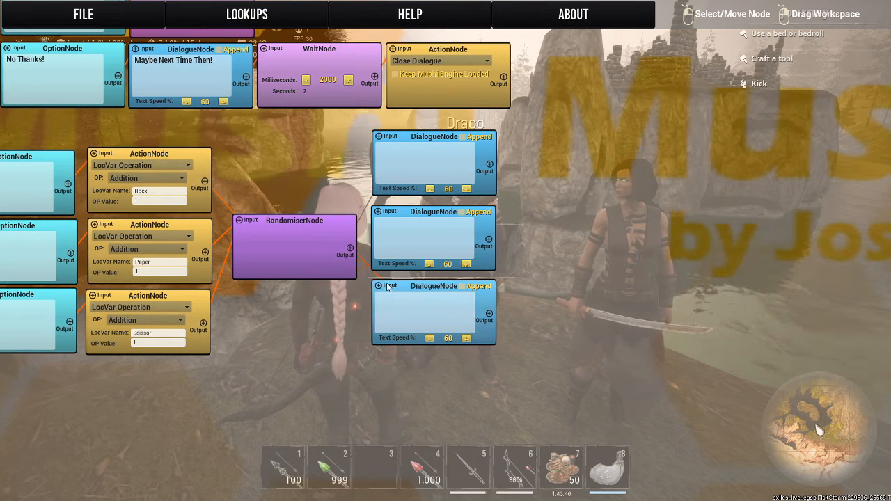
{"action": "left_click_drag", "start_coordinate": [351, 249], "coordinate": [382, 131]}
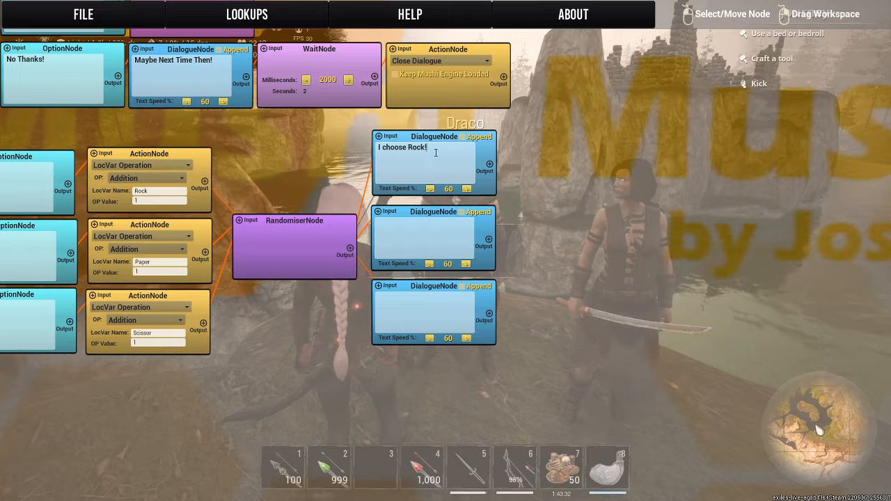
Fill the three randomised Dialogue nodes with "I choose Rock!", "I choose Paper!" and "I choose Scissor!".
{"action": "type", "text": "!"}
{"action": "left_click", "coordinate": [422, 232]}
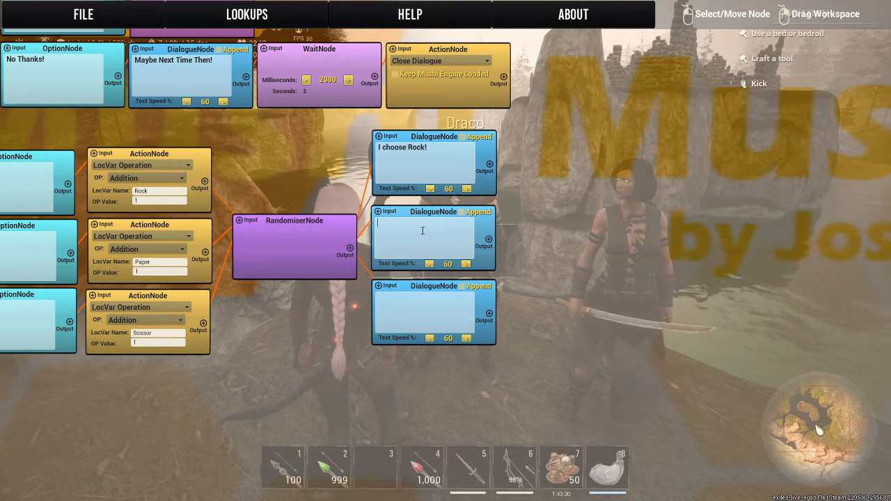
{"action": "type", "text": "I choose Rock!"}
{"action": "left_click", "coordinate": [429, 307]}
{"action": "type", "text": "I choose Rock!"}
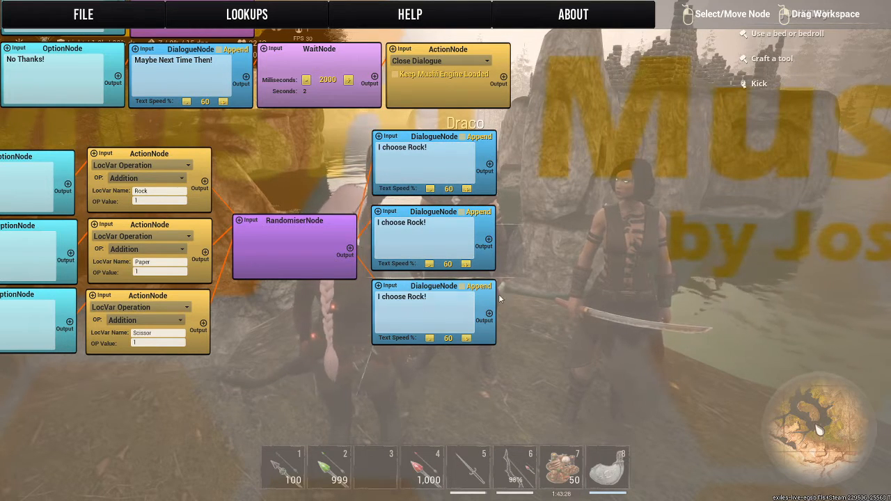
{"action": "double_click", "coordinate": [410, 223]}
{"action": "type", "text": "Paper"}
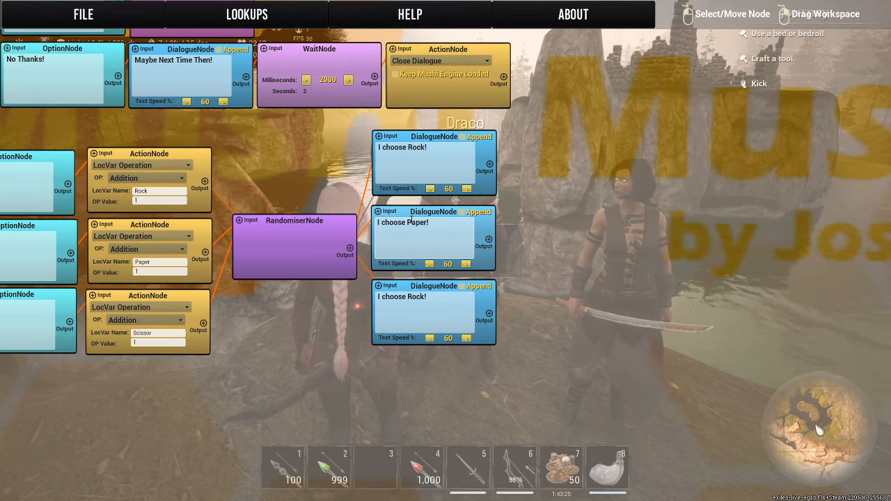
{"action": "double_click", "coordinate": [413, 298]}
{"action": "type", "text": "Scissor"}
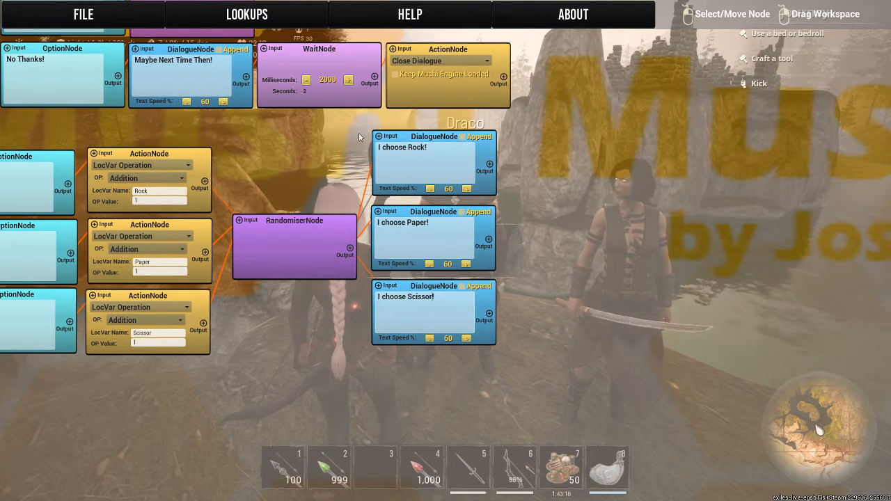
Add a LocVar Condition node beside the "I choose Rock!" dialogue and link the dialogue's output to its input.
{"action": "left_click_drag", "start_coordinate": [654, 205], "coordinate": [500, 201]}
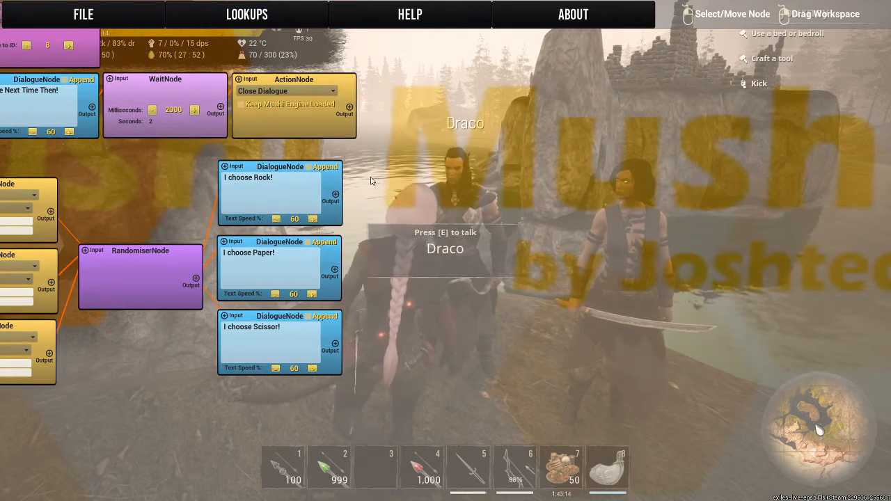
{"action": "right_click", "coordinate": [371, 176]}
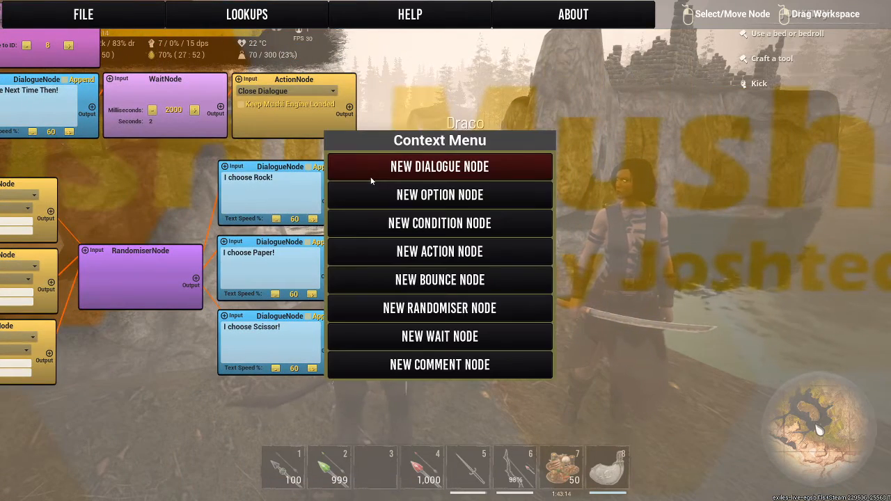
{"action": "left_click", "coordinate": [376, 222]}
{"action": "left_click_drag", "start_coordinate": [409, 184], "coordinate": [394, 167]}
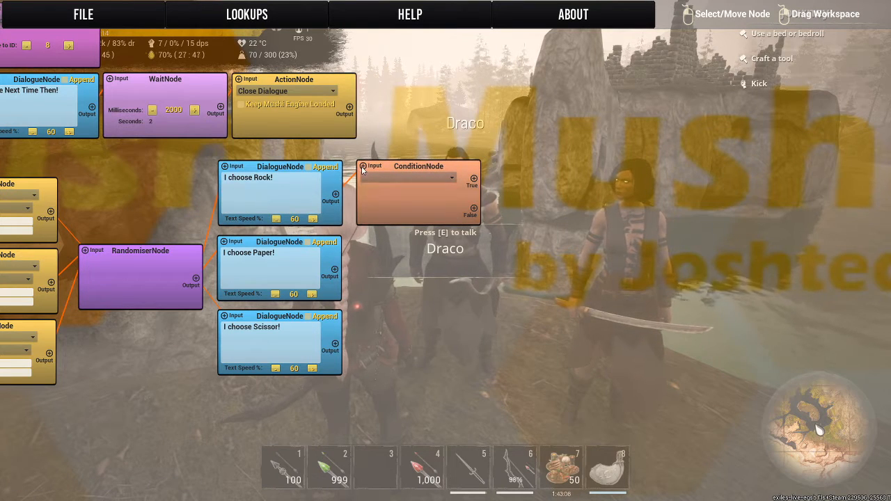
{"action": "left_click", "coordinate": [362, 170]}
{"action": "left_click", "coordinate": [386, 179]}
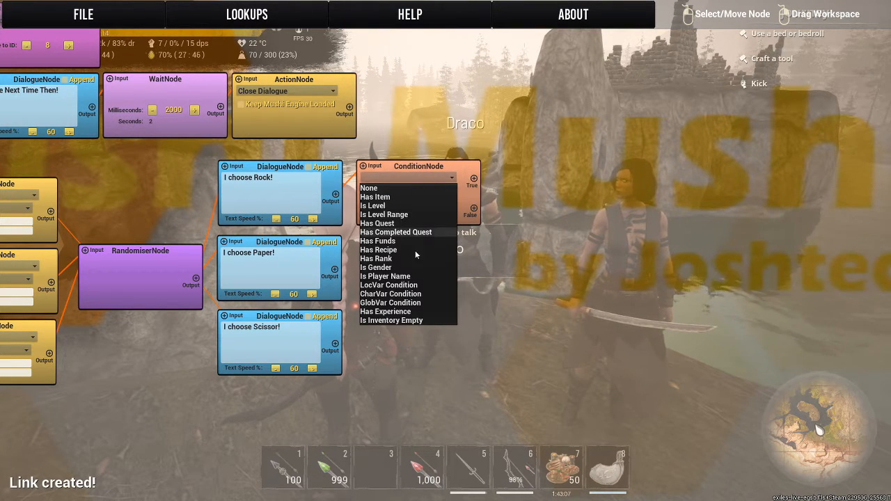
{"action": "left_click", "coordinate": [383, 285]}
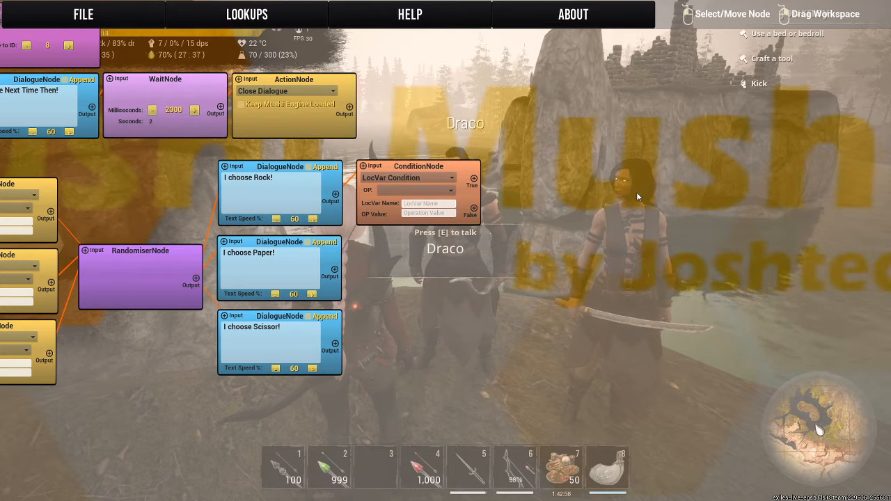
Configure the LocVar condition to check that the local variable Paper Equals == 1.
{"action": "type", "text": "Pap"}
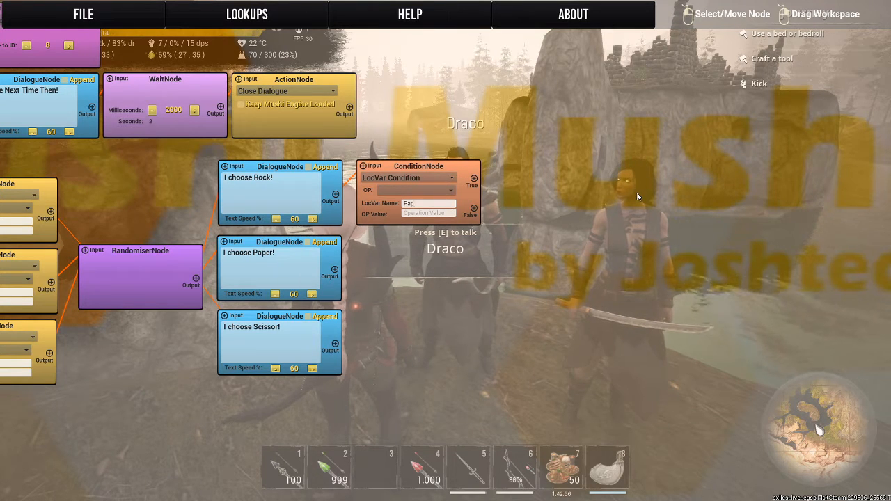
{"action": "type", "text": "er"}
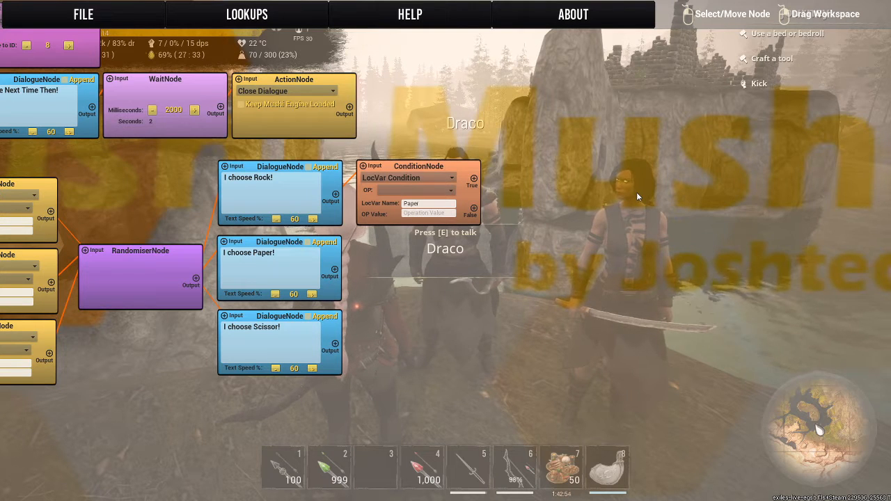
{"action": "left_click", "coordinate": [415, 190]}
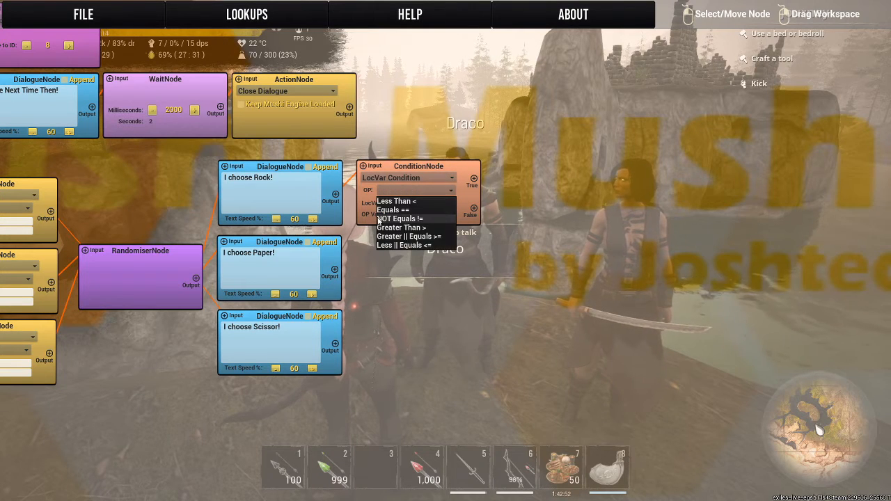
{"action": "left_click", "coordinate": [380, 210]}
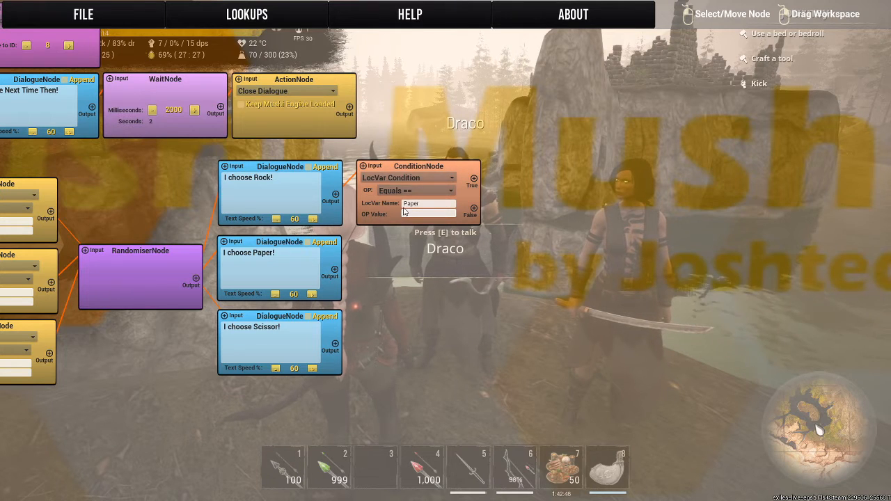
{"action": "type", "text": "1"}
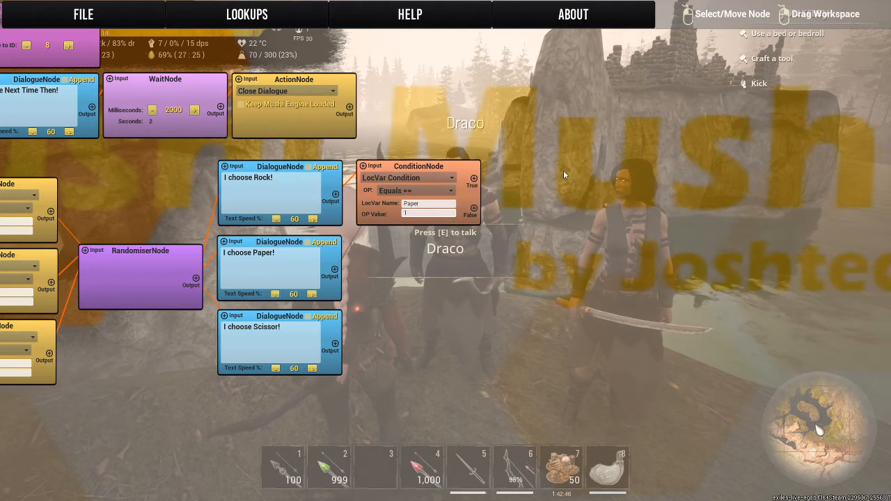
Add a Dialogue node reading "I didn't Win!" beside the Condition node and link the condition's False output to it.
{"action": "left_click_drag", "start_coordinate": [563, 170], "coordinate": [499, 186]}
{"action": "left_click_drag", "start_coordinate": [129, 198], "coordinate": [486, 170]}
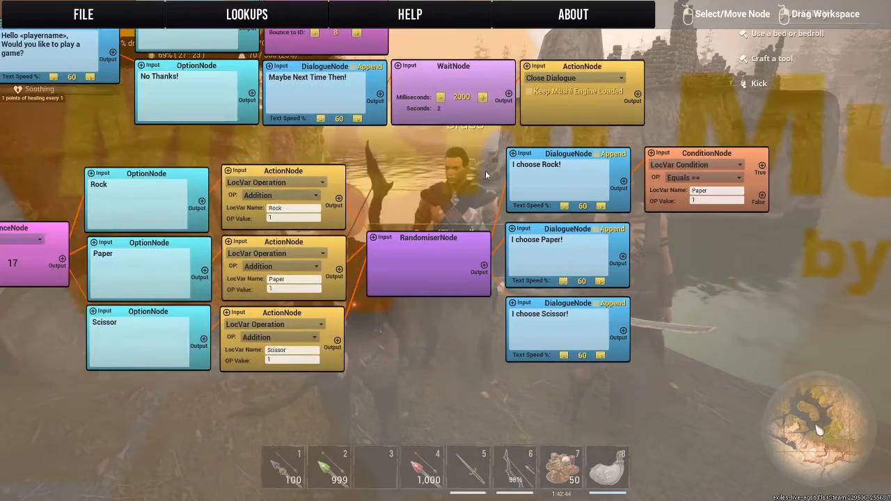
{"action": "left_click_drag", "start_coordinate": [737, 257], "coordinate": [303, 296]}
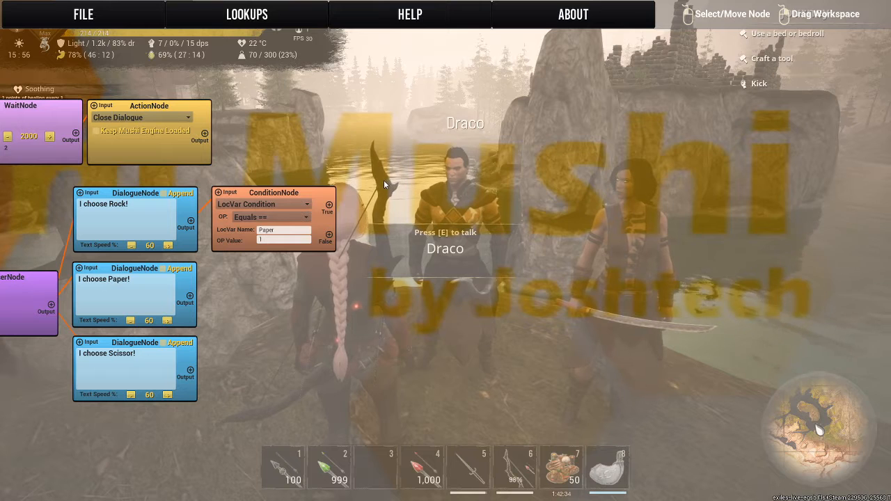
{"action": "right_click", "coordinate": [368, 238]}
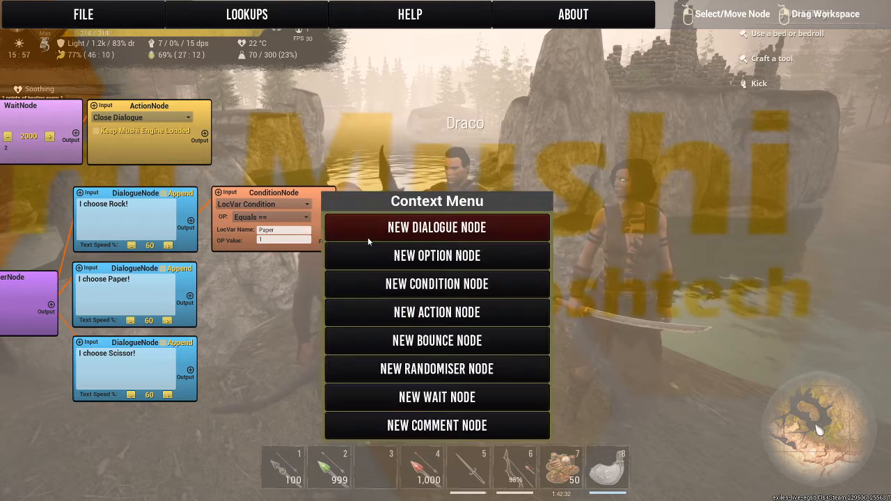
{"action": "left_click", "coordinate": [365, 232]}
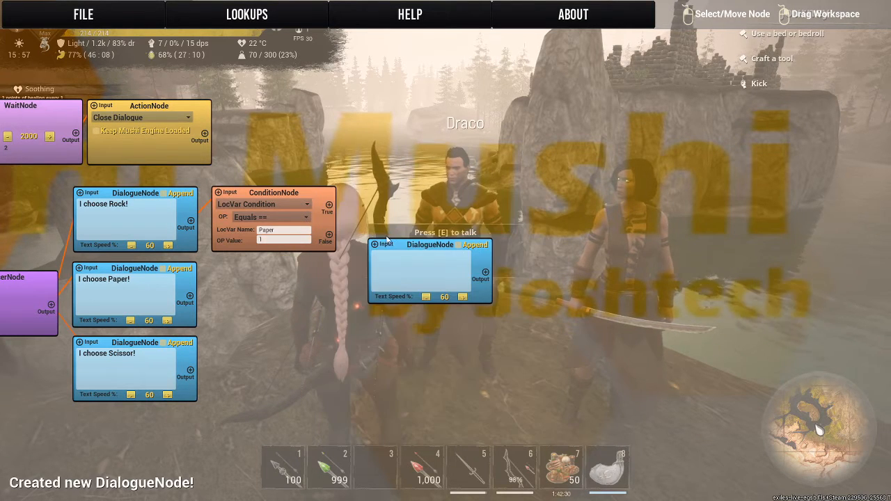
{"action": "left_click_drag", "start_coordinate": [387, 239], "coordinate": [361, 239]}
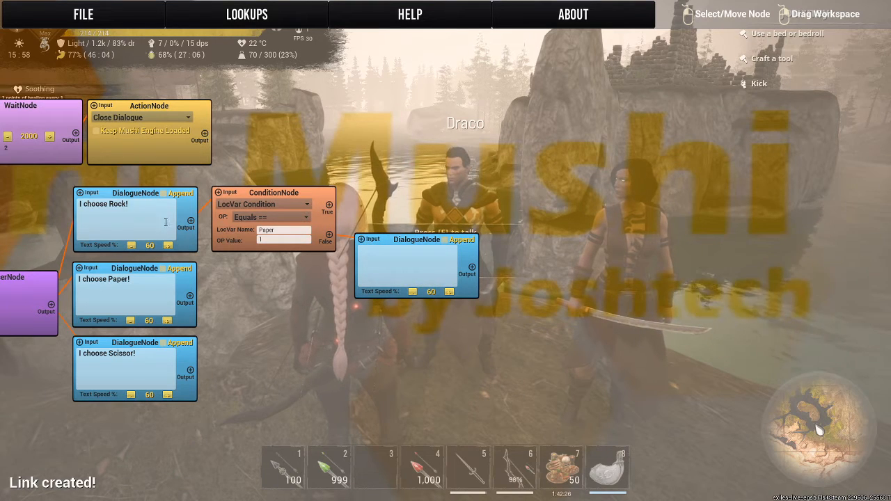
{"action": "left_click", "coordinate": [390, 255]}
{"action": "type", "text": "I did"}
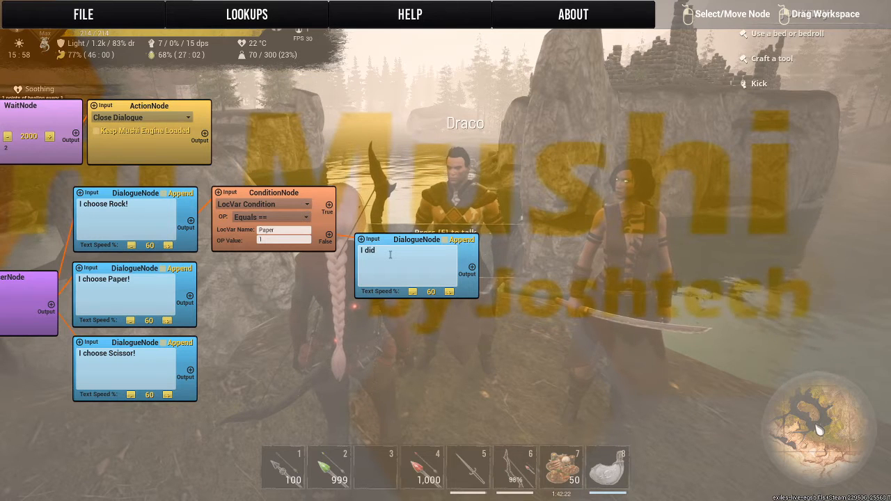
{"action": "type", "text": " Win"}
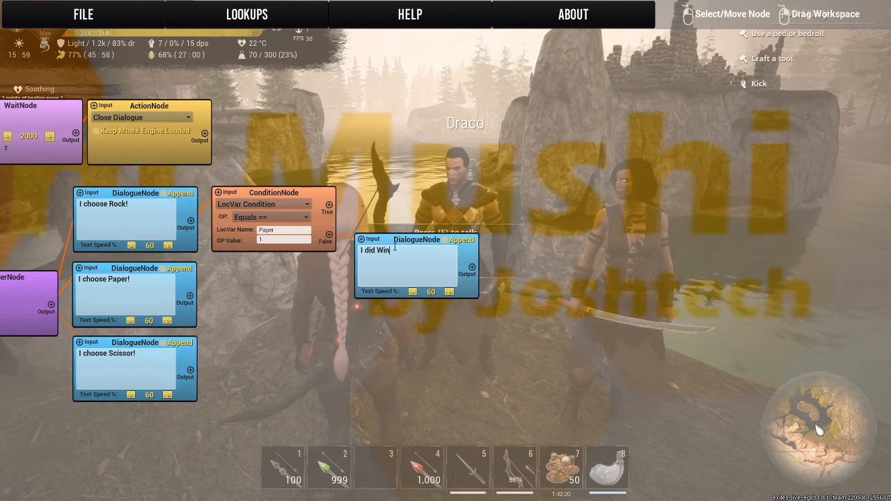
{"action": "type", "text": "!"}
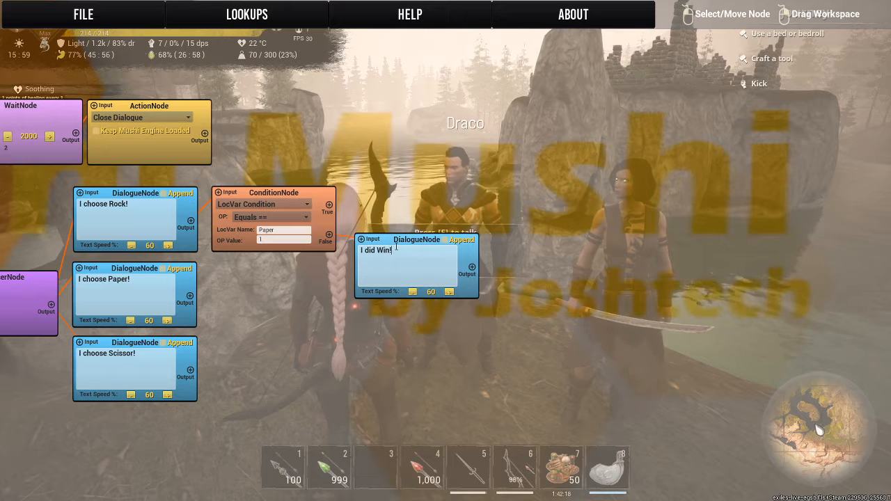
{"action": "key", "text": "BackSpace"}
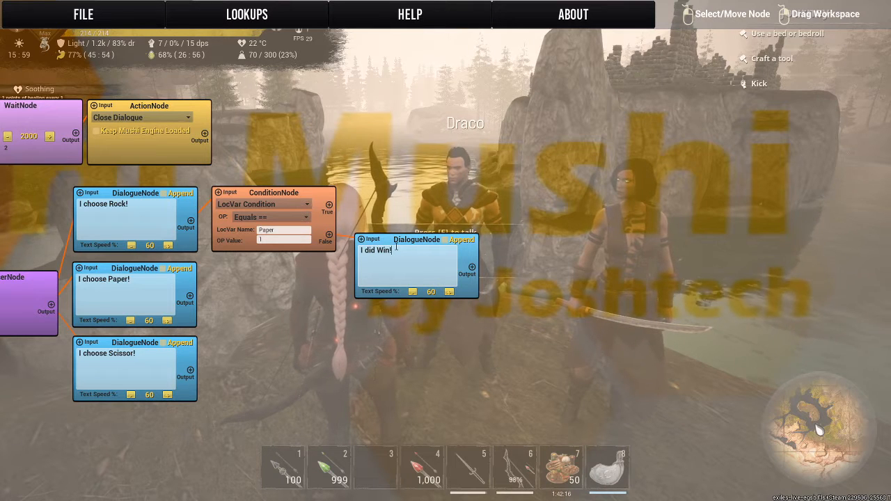
{"action": "type", "text": "!"}
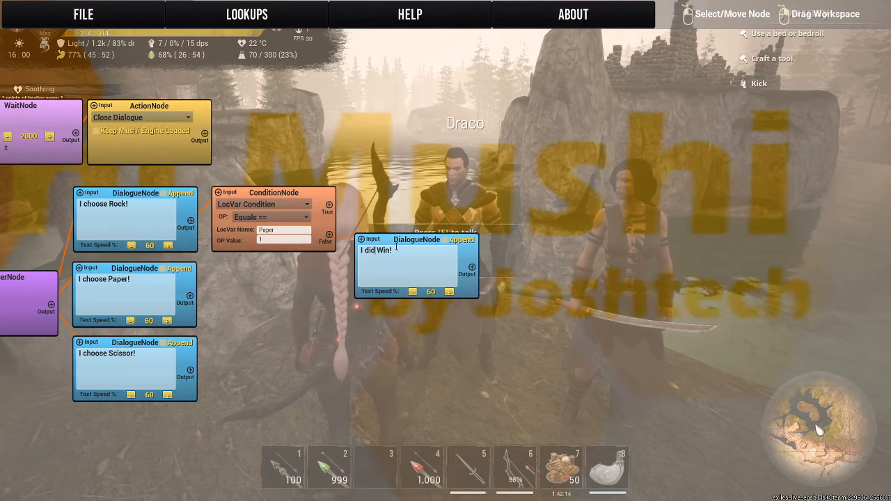
{"action": "type", "text": "n'"}
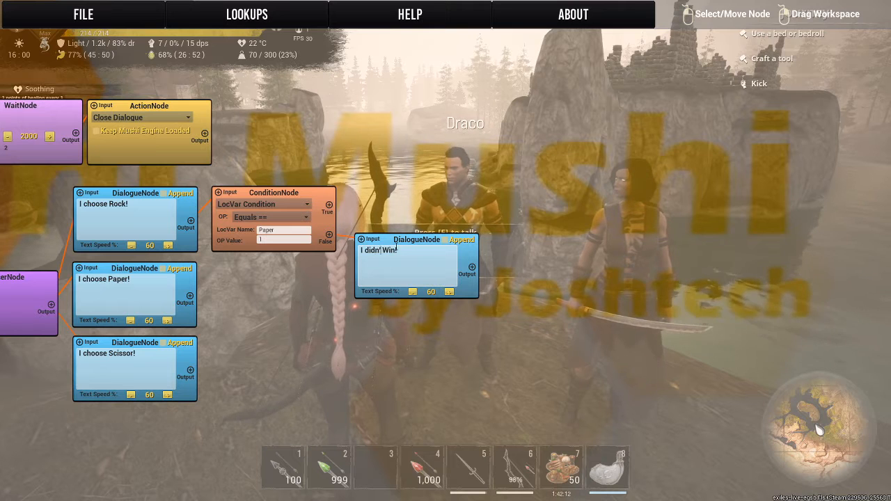
{"action": "type", "text": "t"}
Add a Dialogue node reading "I WON!!!!!" above the "I didn't Win!" dialogue and link the condition's True output to it.
{"action": "right_click", "coordinate": [395, 187]}
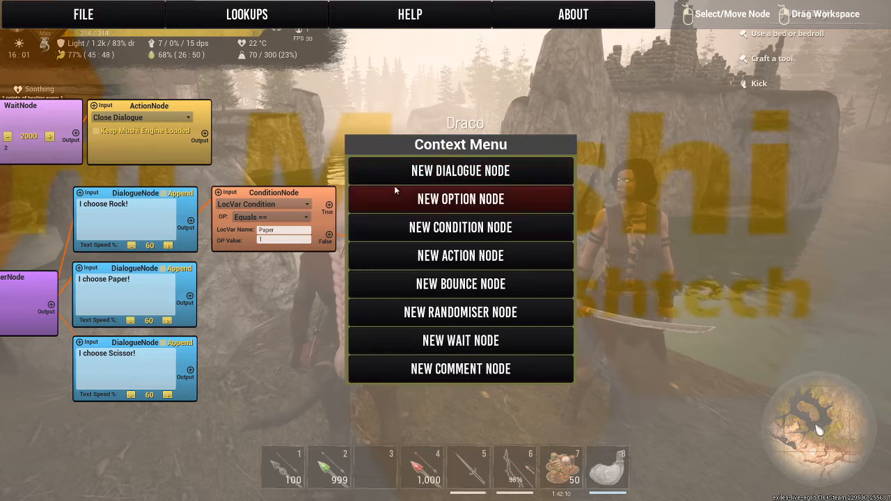
{"action": "left_click", "coordinate": [395, 178]}
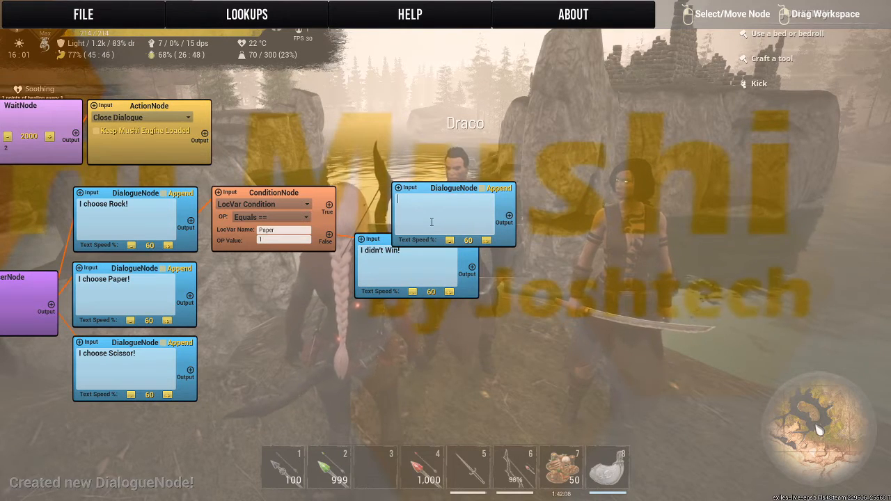
{"action": "type", "text": "I W"}
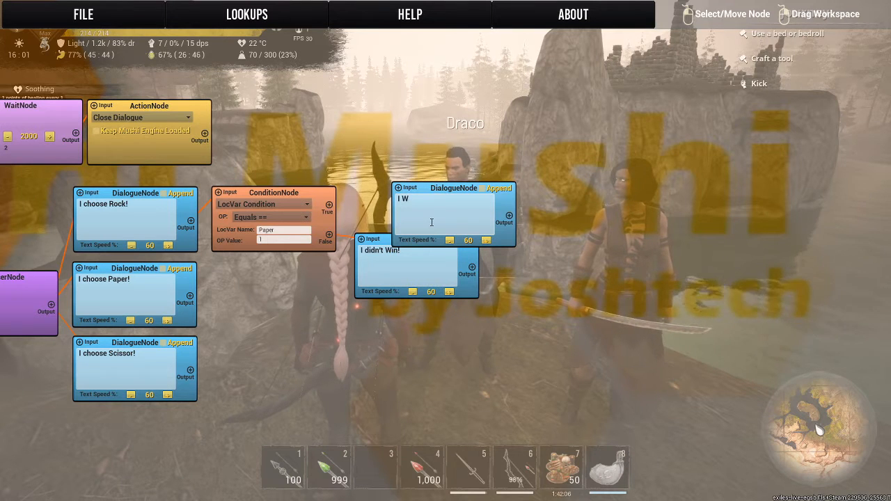
{"action": "type", "text": "ON!!!!!"}
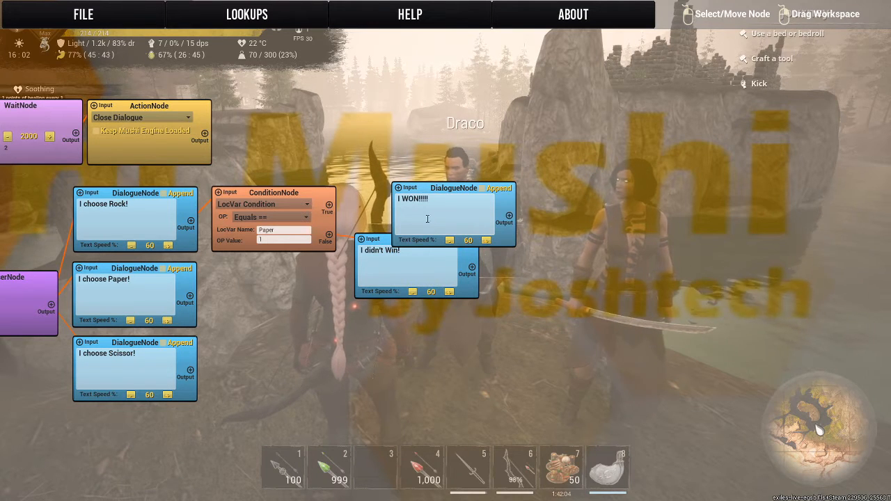
{"action": "left_click_drag", "start_coordinate": [399, 192], "coordinate": [372, 161]}
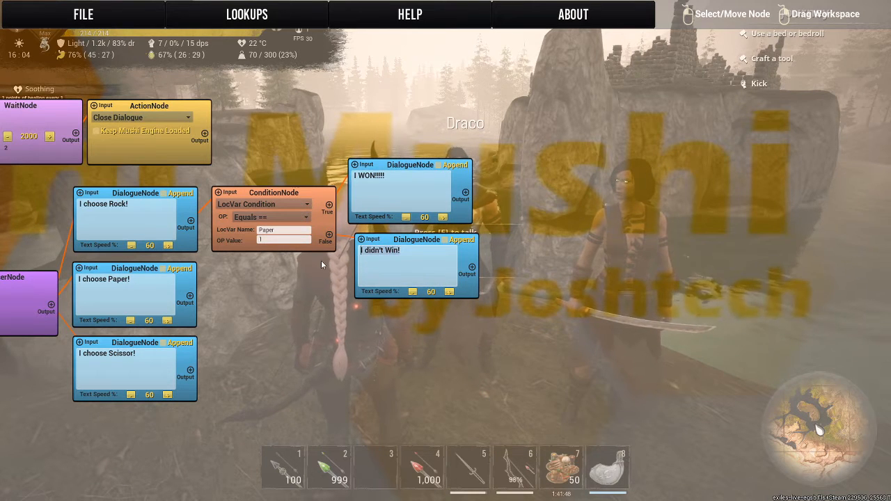
Swap the outcome texts so the True dialogue reads "I didn't Win!" and the False dialogue reads "I Win!".
{"action": "key", "text": "BackSpace"}
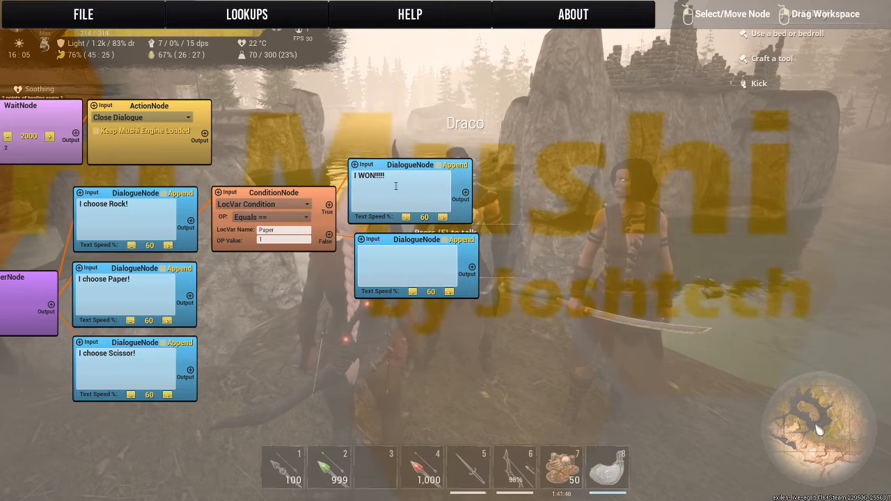
{"action": "left_click_drag", "start_coordinate": [341, 183], "coordinate": [339, 182]}
{"action": "type", "text": "I didn't Win!"}
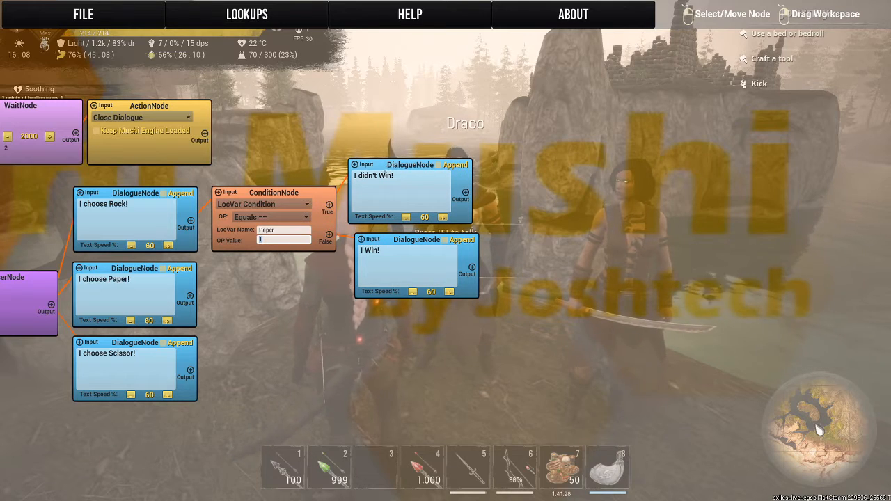
Move the Paper condition and its "I didn't Win!" and "I Win!" dialogues up, clear of the three "I choose" dialogues.
{"action": "left_click_drag", "start_coordinate": [507, 342], "coordinate": [656, 242]}
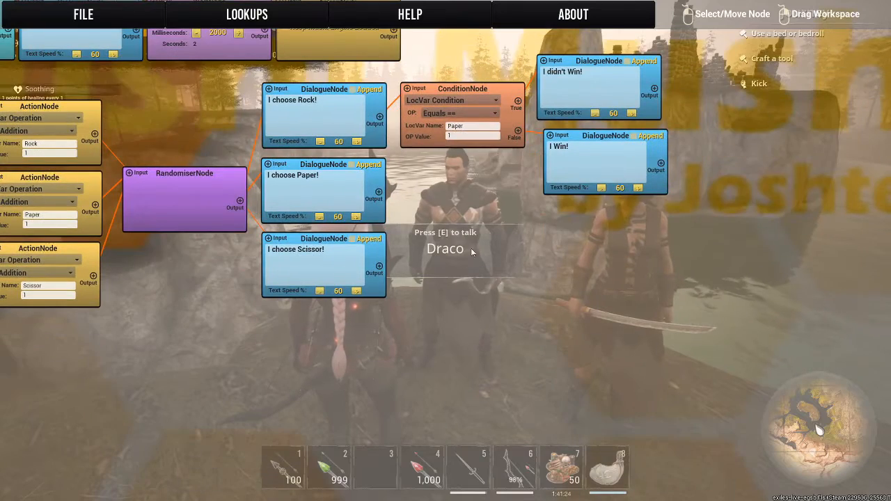
{"action": "left_click_drag", "start_coordinate": [472, 253], "coordinate": [357, 347]}
{"action": "left_click_drag", "start_coordinate": [475, 159], "coordinate": [505, 125]}
{"action": "left_click_drag", "start_coordinate": [496, 224], "coordinate": [516, 190]}
{"action": "left_click_drag", "start_coordinate": [359, 190], "coordinate": [382, 150]}
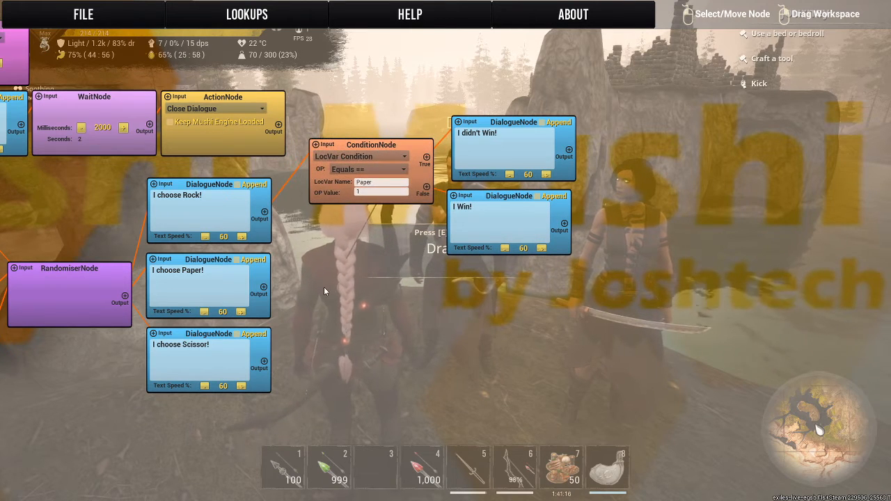
Add a second Condition node and two blank Dialogue nodes beside it, below the Paper condition group.
{"action": "right_click", "coordinate": [324, 286]}
{"action": "right_click", "coordinate": [328, 300]}
{"action": "right_click", "coordinate": [328, 291]}
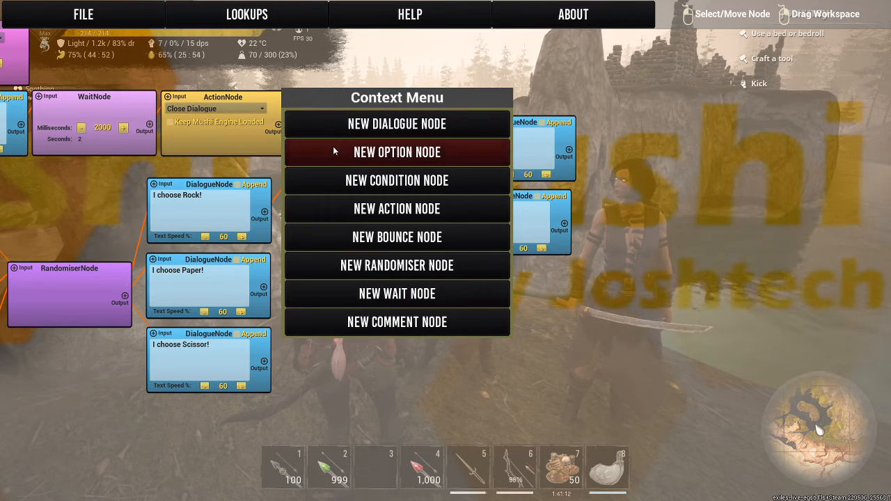
{"action": "left_click", "coordinate": [331, 177]}
{"action": "right_click", "coordinate": [521, 295]}
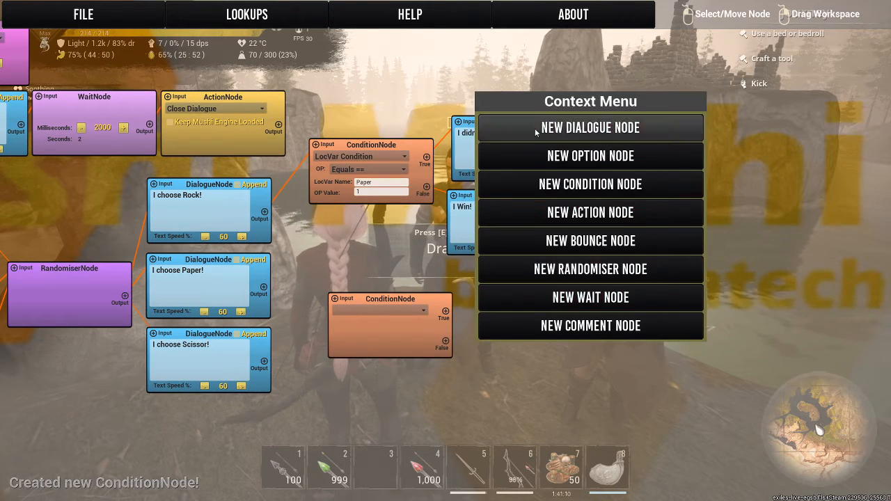
{"action": "left_click", "coordinate": [535, 128]}
{"action": "right_click", "coordinate": [490, 303]}
{"action": "left_click", "coordinate": [489, 135]}
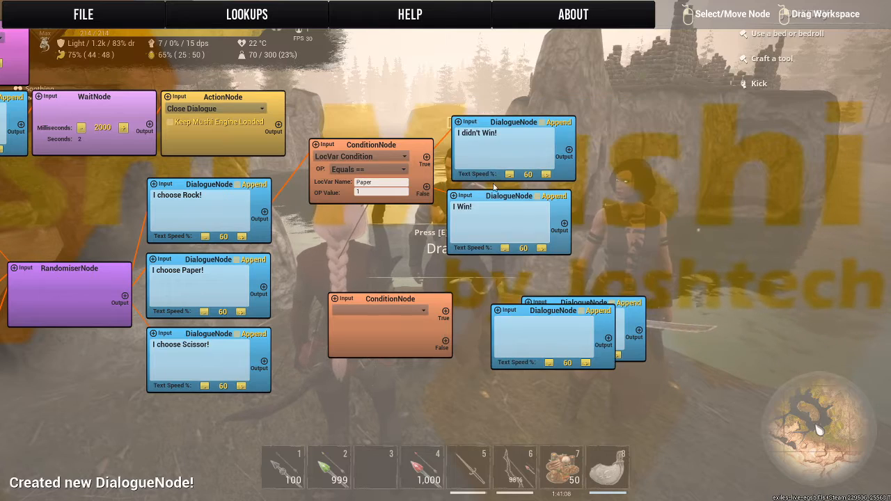
Add a third Condition node and two more blank Dialogue nodes in the free space below the second condition group.
{"action": "left_click_drag", "start_coordinate": [684, 202], "coordinate": [683, 33]}
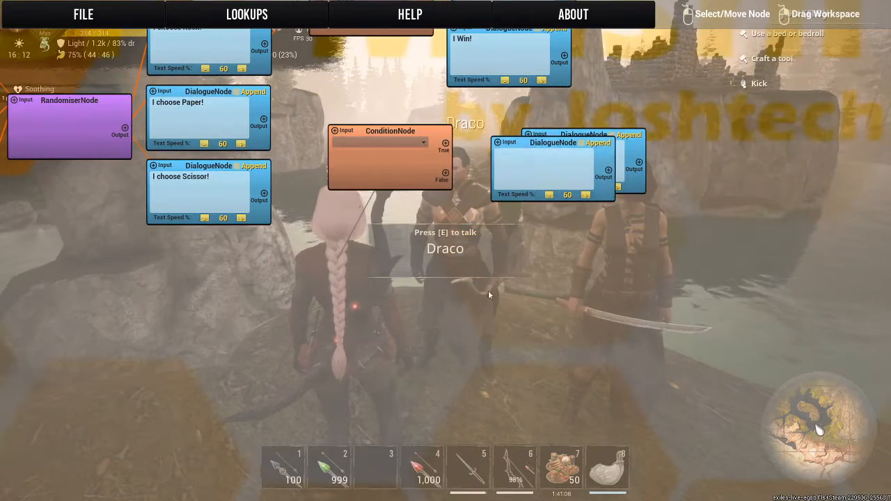
{"action": "right_click", "coordinate": [329, 324]}
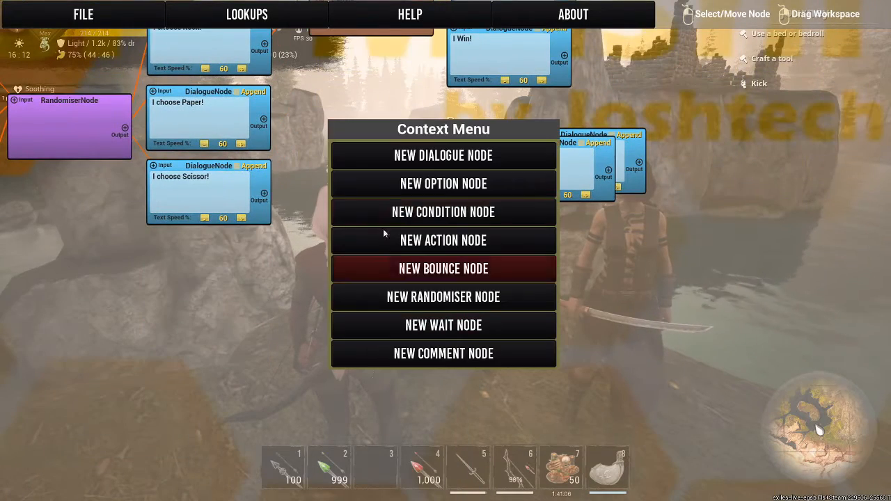
{"action": "left_click", "coordinate": [390, 160]}
{"action": "right_click", "coordinate": [546, 248]}
{"action": "left_click", "coordinate": [556, 234]}
{"action": "right_click", "coordinate": [518, 244]}
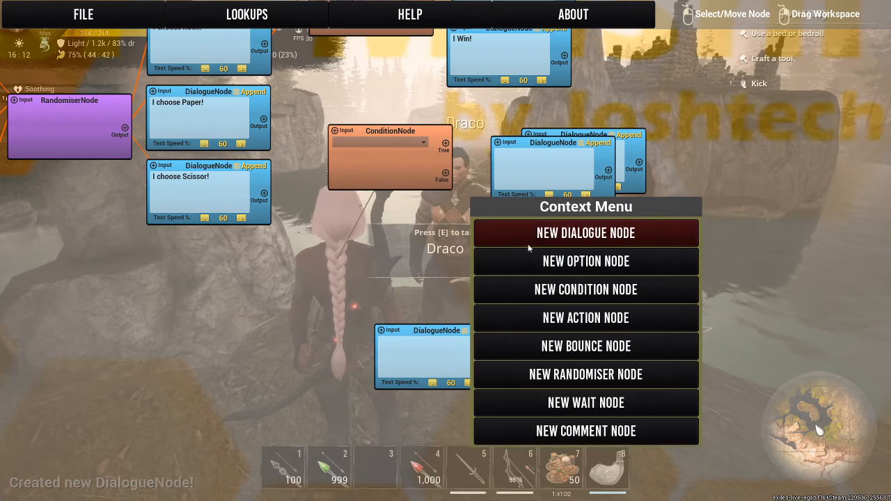
{"action": "left_click", "coordinate": [530, 233]}
{"action": "right_click", "coordinate": [403, 261]}
{"action": "left_click", "coordinate": [407, 277]}
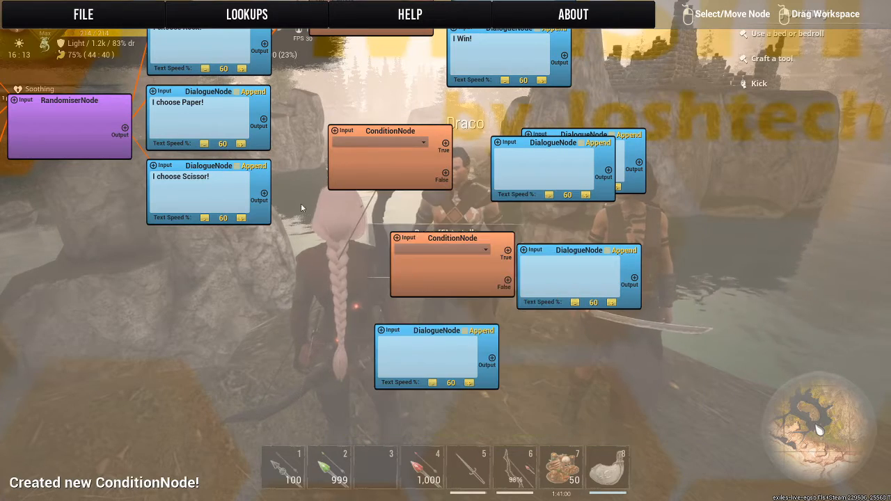
Move the second Condition node beside the "I choose Paper!" dialogue and link that dialogue's output to it.
{"action": "left_click_drag", "start_coordinate": [301, 204], "coordinate": [358, 329]}
{"action": "left_click_drag", "start_coordinate": [425, 250], "coordinate": [386, 219]}
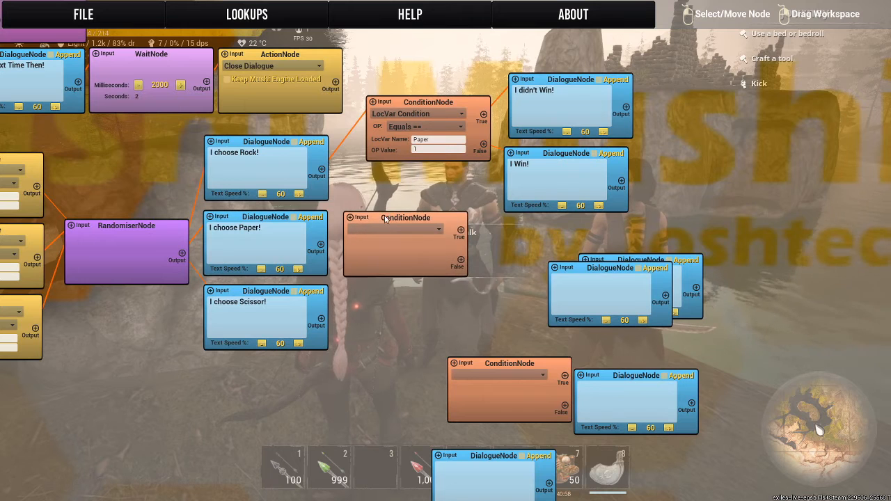
{"action": "left_click", "coordinate": [321, 245]}
{"action": "left_click", "coordinate": [350, 218]}
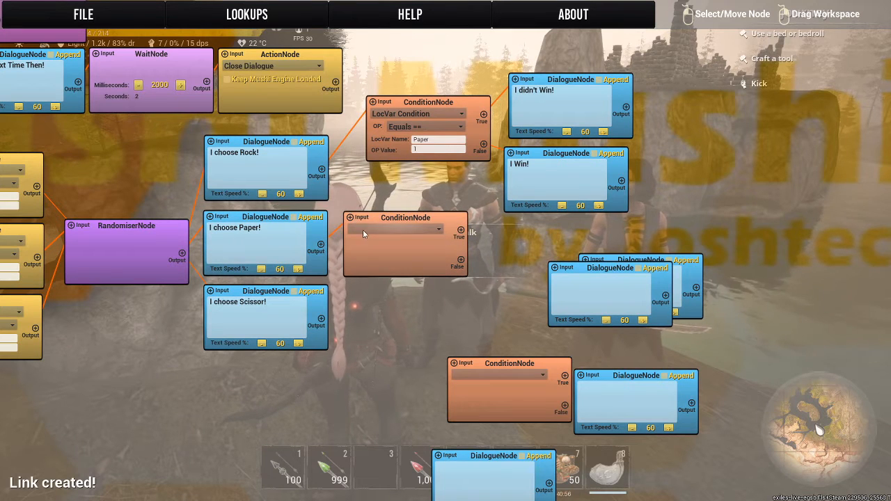
Set the condition beside "I choose Paper!" to LocVar Condition with variable name Scissor and operation value 1.
{"action": "left_click", "coordinate": [363, 230]}
{"action": "left_click", "coordinate": [352, 337]}
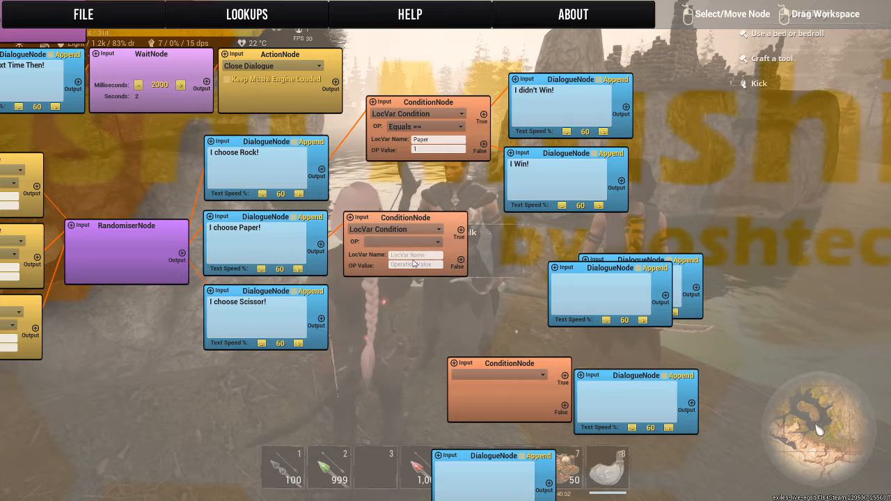
{"action": "type", "text": "Scissor"}
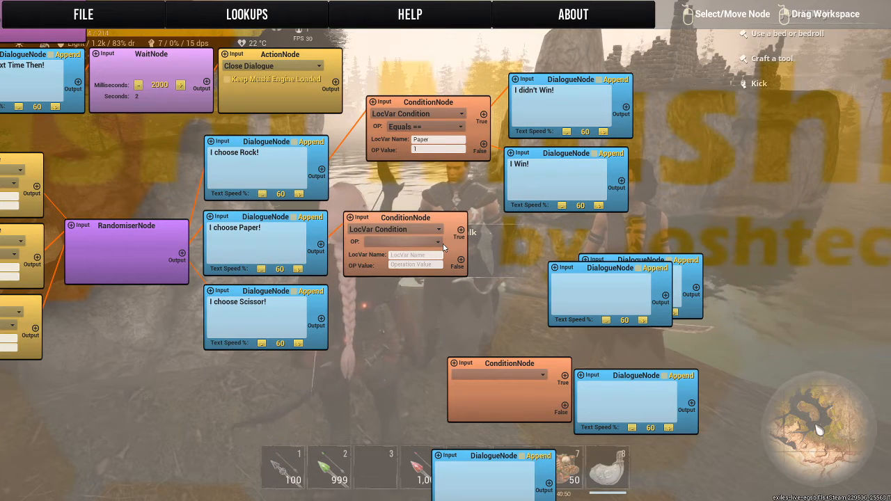
{"action": "key", "text": "Tab"}
{"action": "type", "text": "1"}
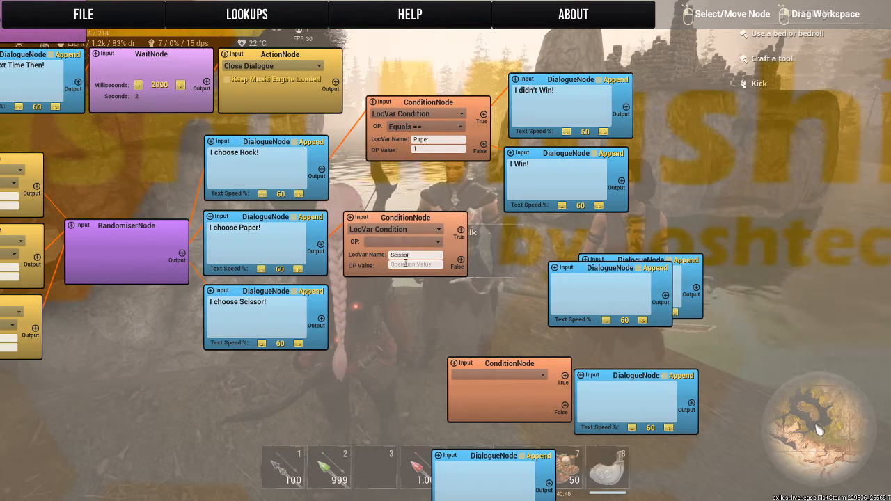
Stack two blank Dialogue nodes beside the Scissor condition and link its True output to the upper one and False to the lower.
{"action": "left_click_drag", "start_coordinate": [598, 272], "coordinate": [551, 293]}
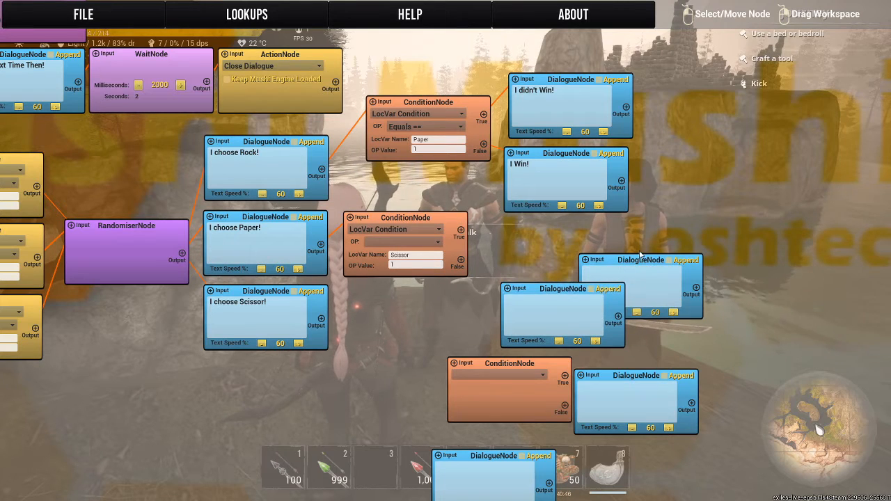
{"action": "left_click_drag", "start_coordinate": [638, 263], "coordinate": [571, 225]}
{"action": "left_click_drag", "start_coordinate": [684, 261], "coordinate": [603, 193]}
{"action": "left_click_drag", "start_coordinate": [506, 221], "coordinate": [491, 230]}
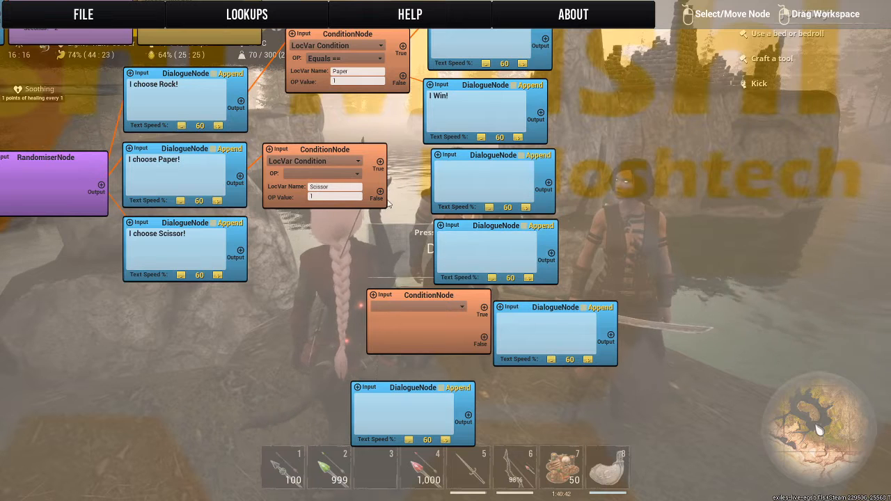
{"action": "left_click_drag", "start_coordinate": [380, 162], "coordinate": [437, 160]}
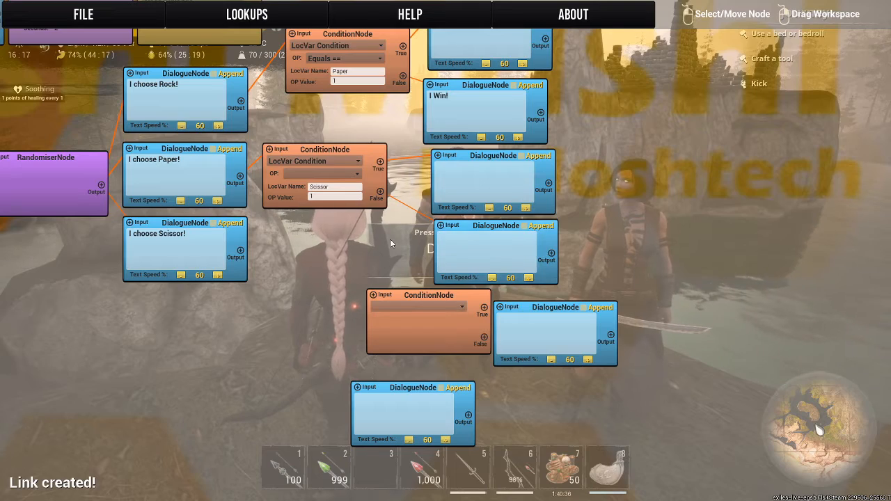
Delete the two blank Dialogue nodes linked to the Scissor condition.
{"action": "left_click_drag", "start_coordinate": [391, 240], "coordinate": [324, 321]}
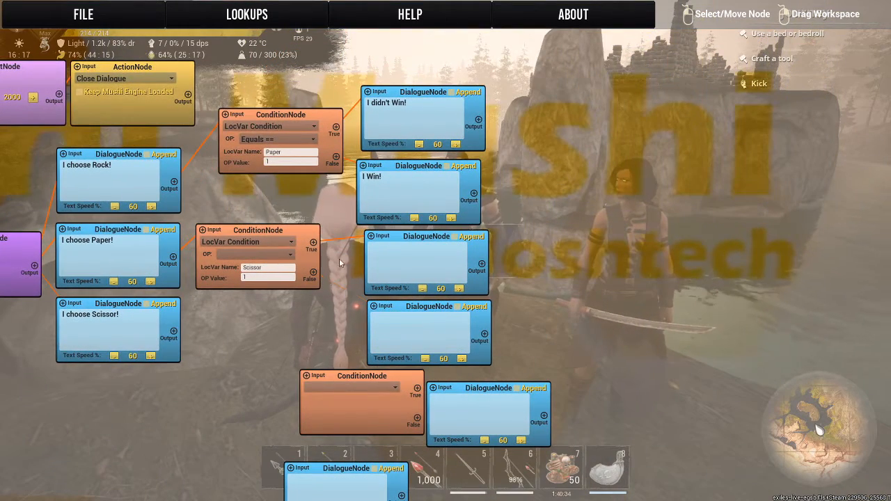
{"action": "right_click", "coordinate": [445, 263]}
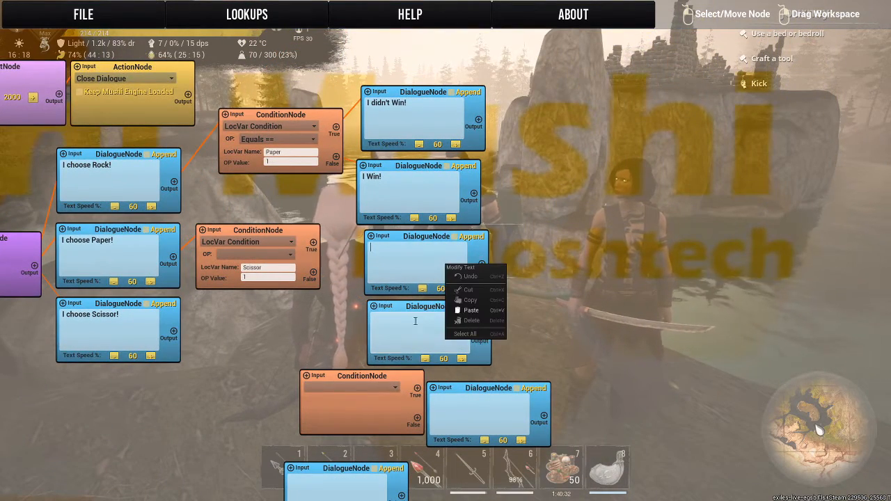
{"action": "right_click", "coordinate": [397, 307]}
{"action": "right_click", "coordinate": [395, 307]}
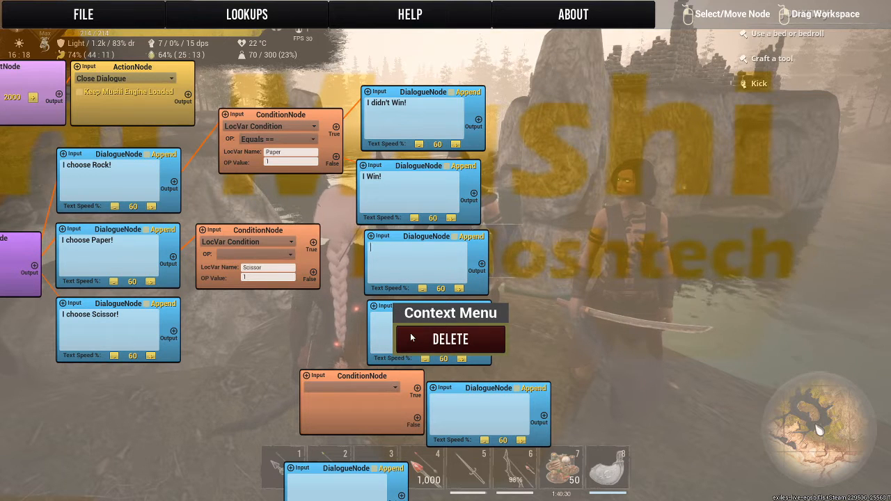
{"action": "left_click", "coordinate": [411, 337]}
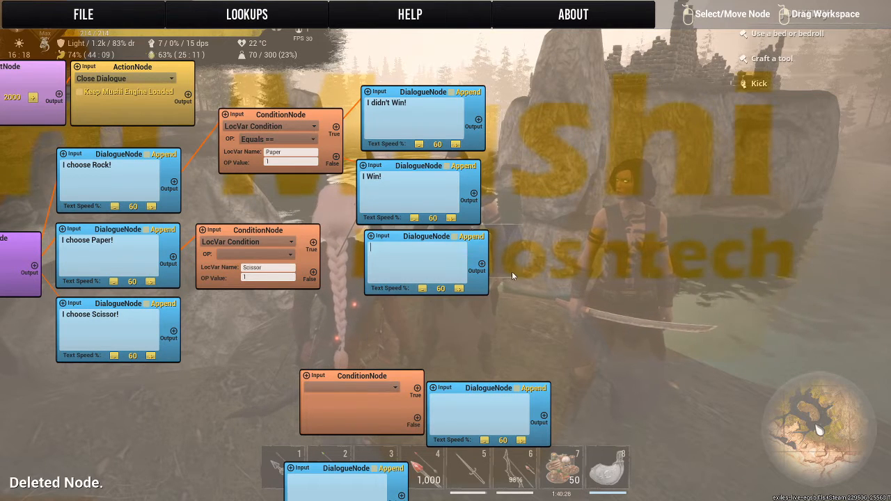
{"action": "right_click", "coordinate": [472, 242]}
{"action": "left_click", "coordinate": [492, 271]}
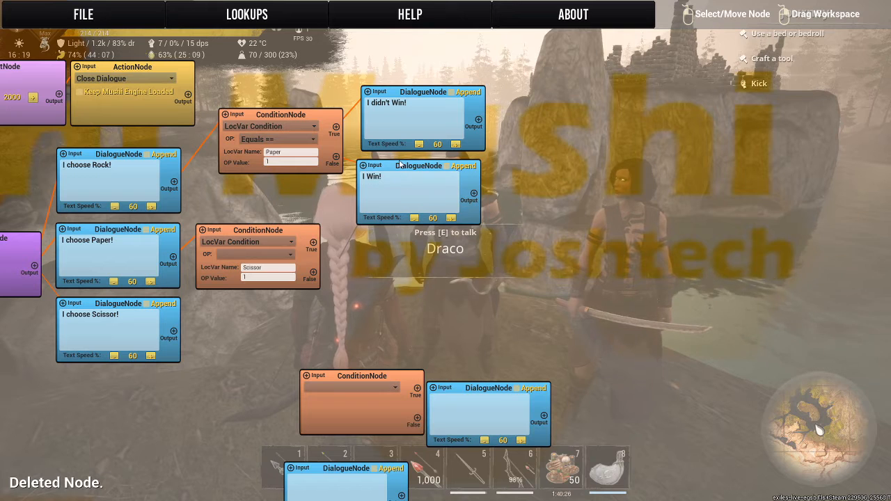
Space out the outcome dialogues and Paper condition, and link the Scissor condition's True output to "I didn't Win!" and False to "I Win!".
{"action": "left_click_drag", "start_coordinate": [402, 174], "coordinate": [500, 258]}
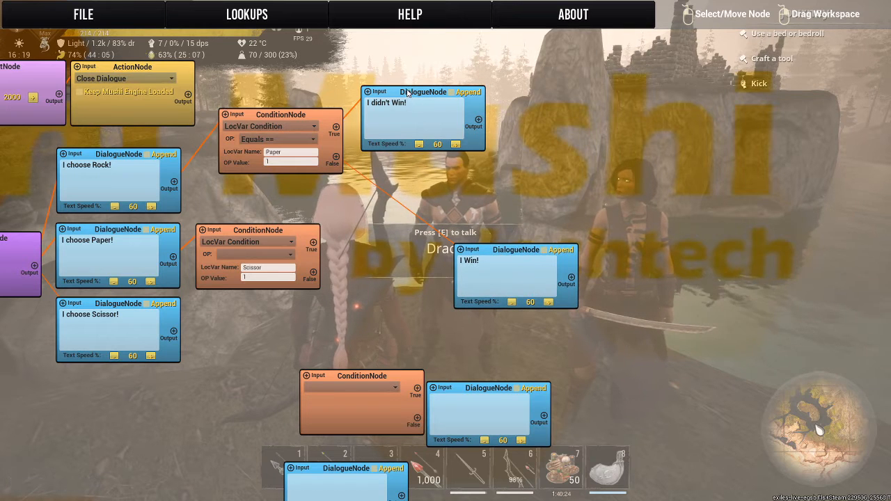
{"action": "left_click_drag", "start_coordinate": [407, 93], "coordinate": [513, 163]}
{"action": "left_click_drag", "start_coordinate": [292, 116], "coordinate": [275, 161]}
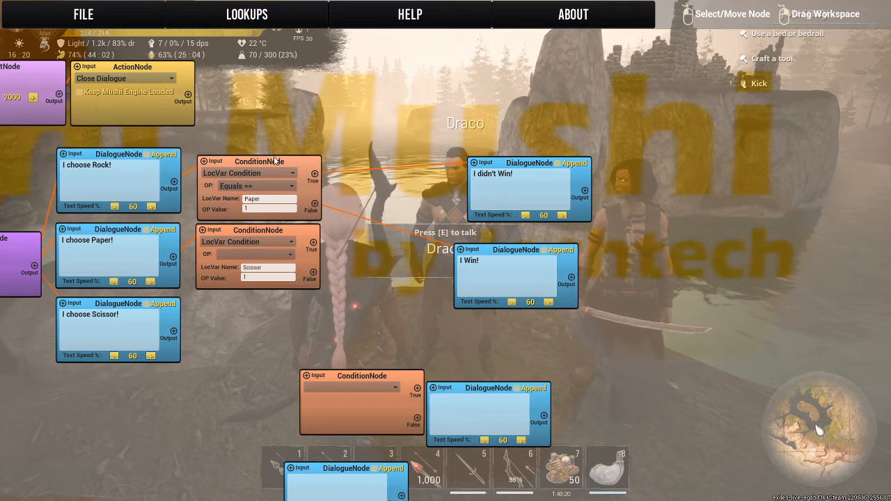
{"action": "left_click_drag", "start_coordinate": [315, 243], "coordinate": [473, 164]}
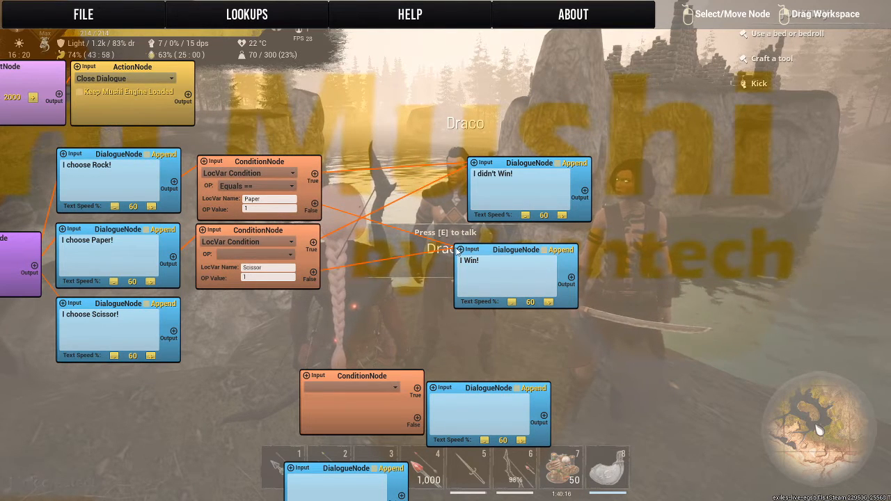
Delete the two leftover blank Dialogue nodes around the unused Condition node.
{"action": "right_click", "coordinate": [468, 382]}
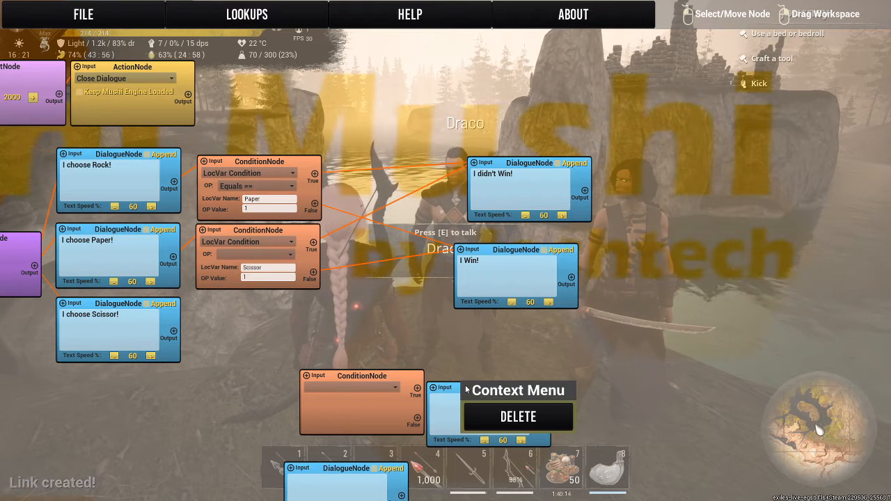
{"action": "left_click", "coordinate": [485, 412]}
{"action": "right_click", "coordinate": [320, 470]}
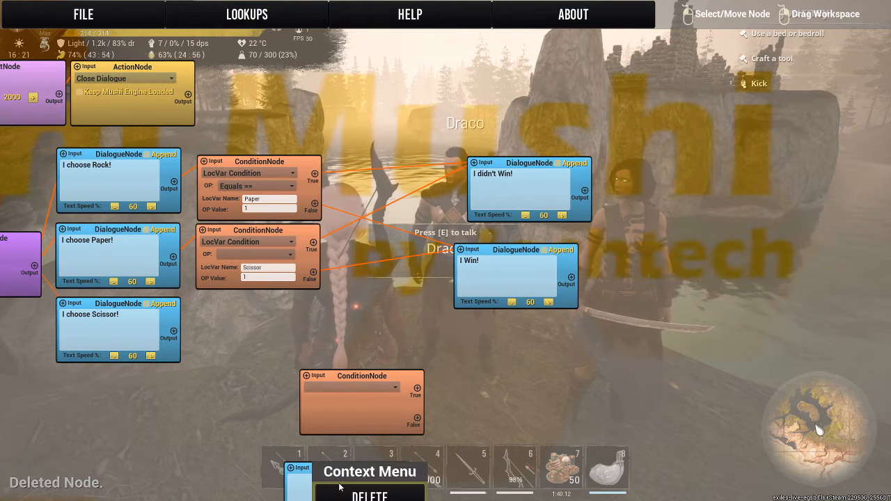
{"action": "left_click", "coordinate": [331, 497]}
Move the unused Condition node beside "I choose Scissor!", link that dialogue to it, and set its type to LocVar Condition.
{"action": "left_click_drag", "start_coordinate": [341, 380], "coordinate": [234, 310]}
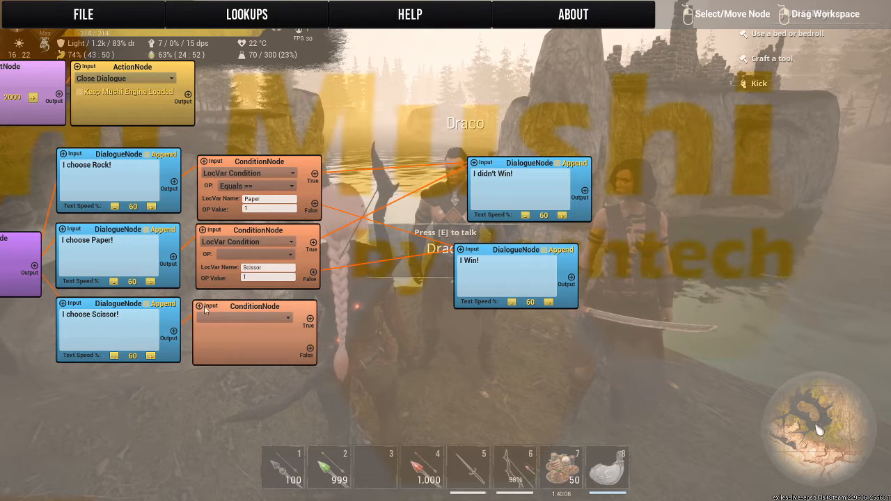
{"action": "left_click", "coordinate": [210, 318]}
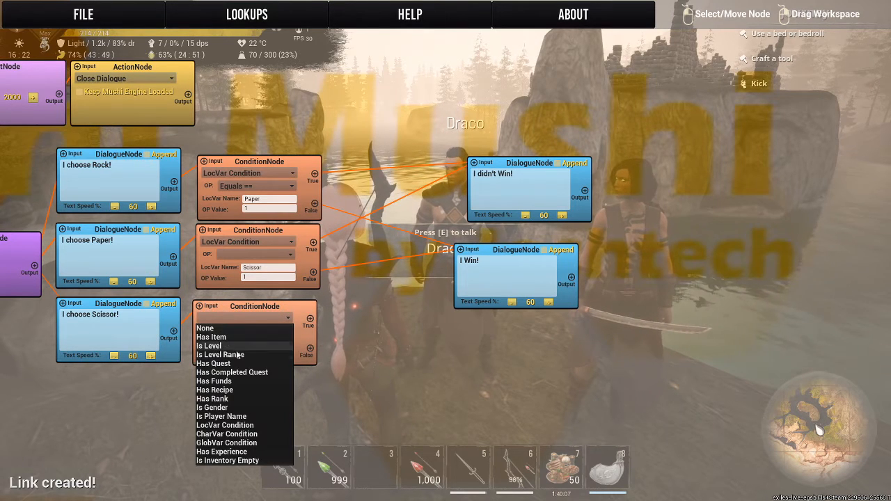
{"action": "left_click", "coordinate": [213, 434]}
{"action": "left_click", "coordinate": [275, 318]}
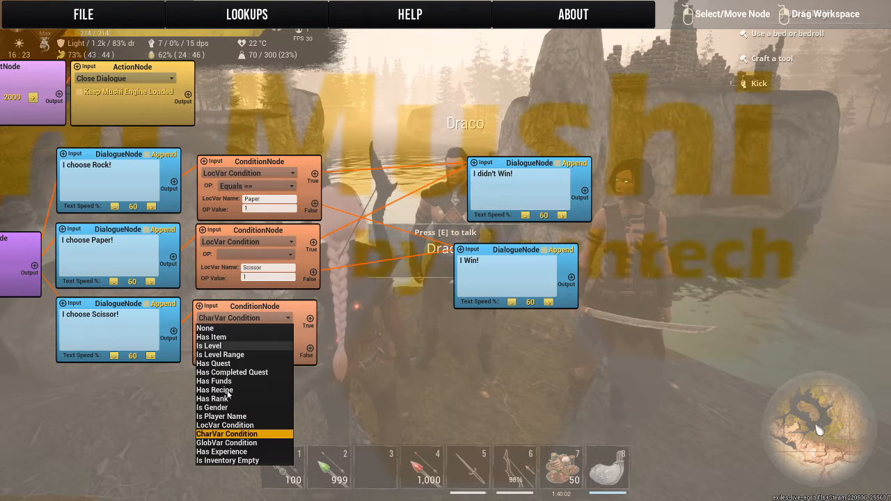
{"action": "left_click", "coordinate": [218, 425]}
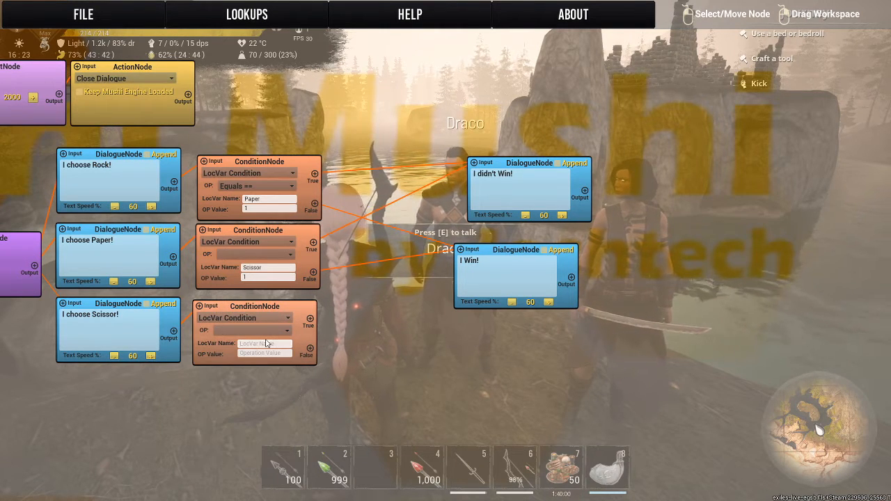
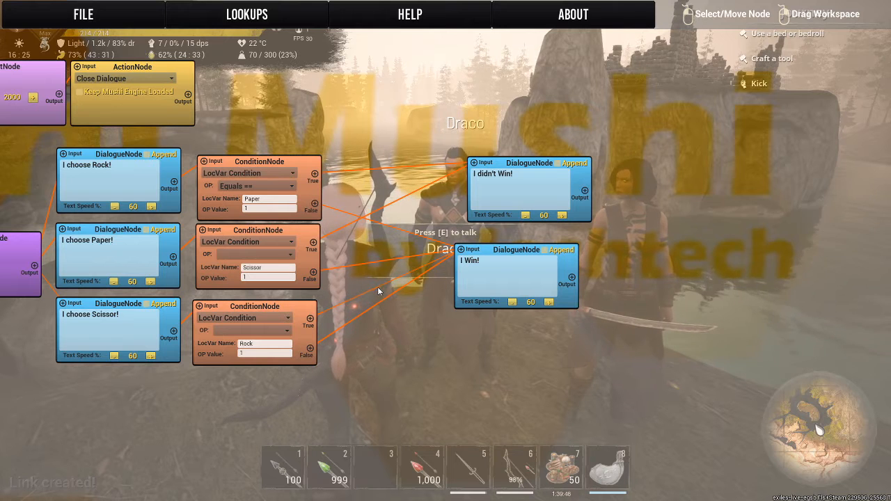
Link the Rock condition's True output to "I didn't Win!", and move both outcome dialogues closer to the conditions.
{"action": "left_click_drag", "start_coordinate": [310, 319], "coordinate": [401, 186]}
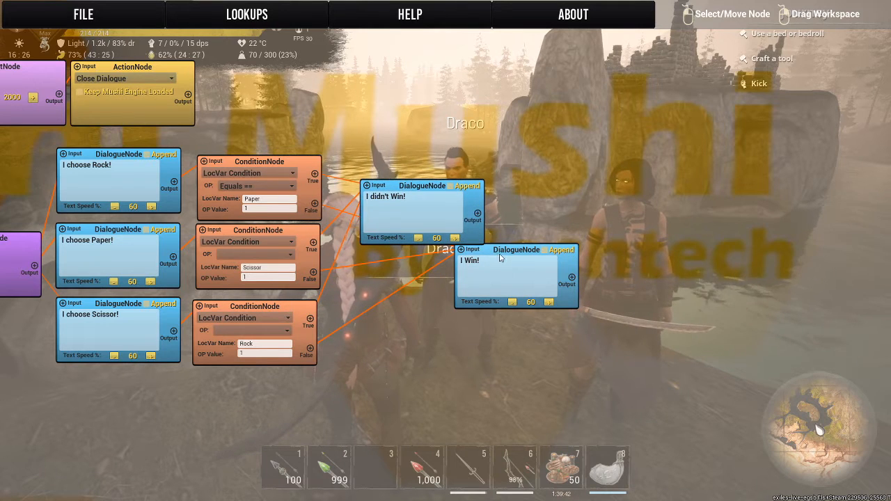
{"action": "left_click_drag", "start_coordinate": [495, 254], "coordinate": [409, 281]}
{"action": "left_click_drag", "start_coordinate": [553, 219], "coordinate": [815, 246]}
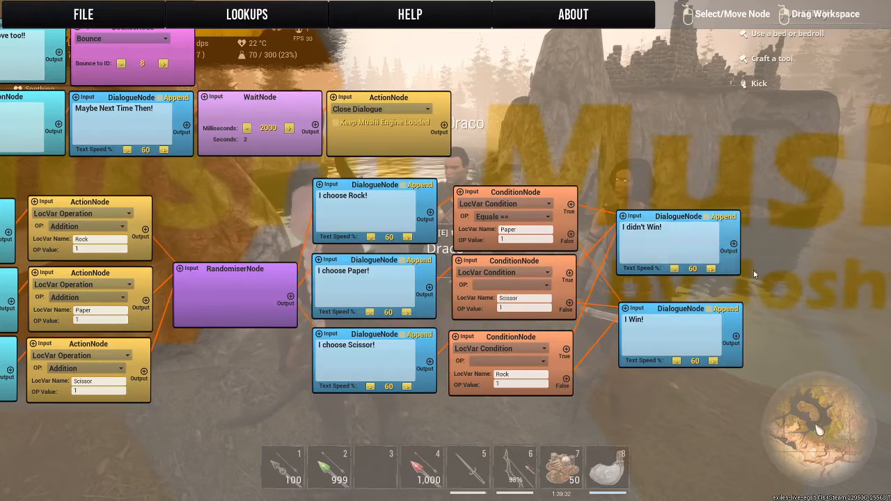
Create three blank Action nodes in the empty space past the "I didn't Win!" and "I Win!" dialogues.
{"action": "left_click_drag", "start_coordinate": [755, 257], "coordinate": [335, 225]}
{"action": "right_click", "coordinate": [336, 227]}
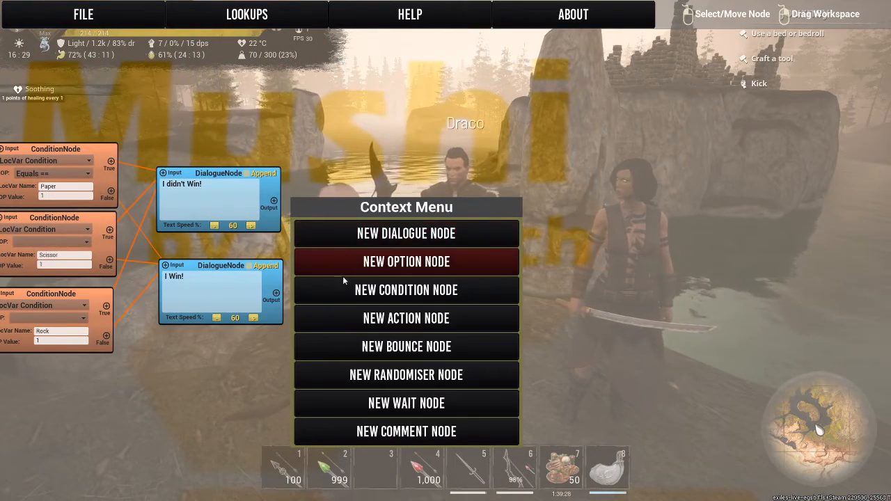
{"action": "left_click", "coordinate": [340, 319]}
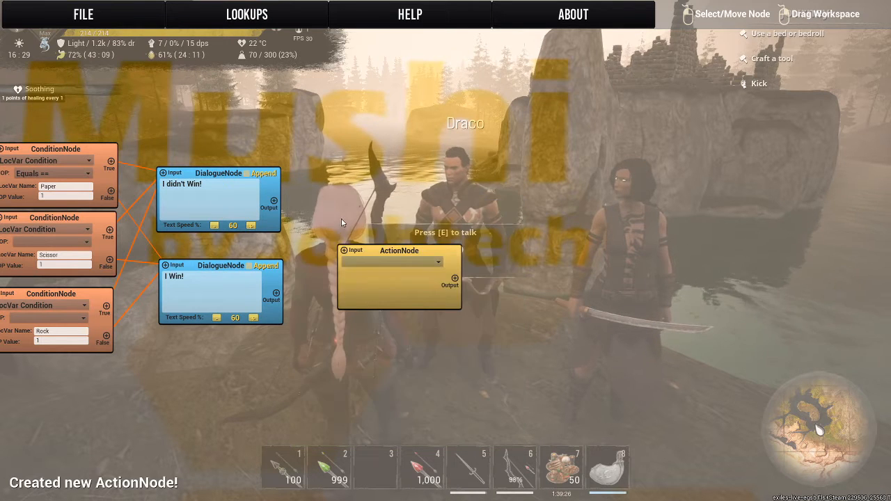
{"action": "right_click", "coordinate": [341, 205]}
{"action": "left_click", "coordinate": [365, 291]}
{"action": "right_click", "coordinate": [347, 164]}
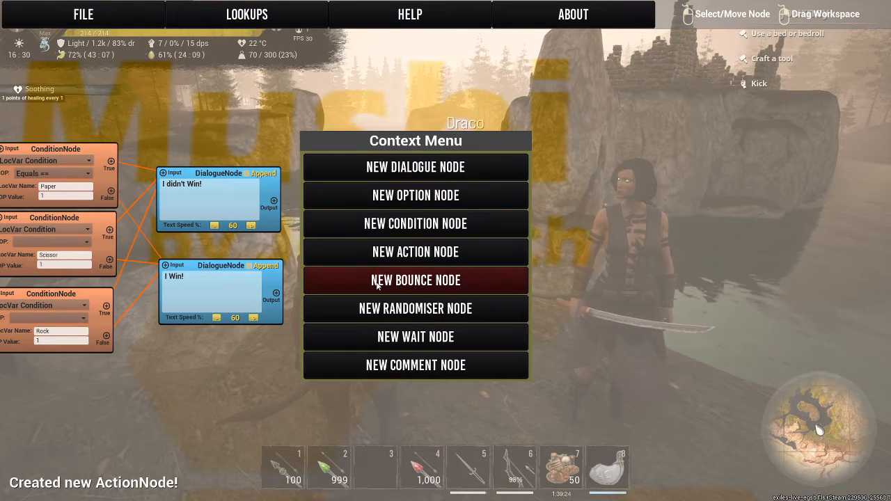
{"action": "left_click", "coordinate": [365, 261]}
Set the front Action node to LocVar Operation with Multiplication, LocVar name Rock and OP value 0.
{"action": "left_click", "coordinate": [403, 197]}
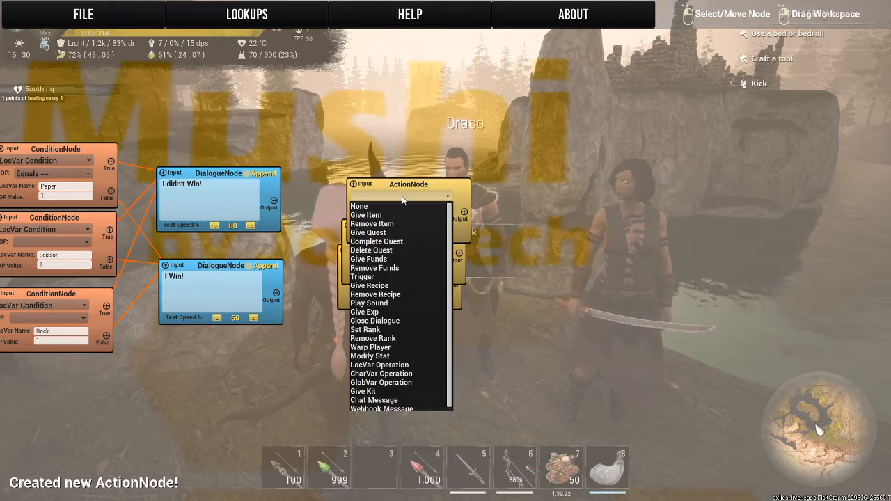
{"action": "left_click", "coordinate": [359, 366]}
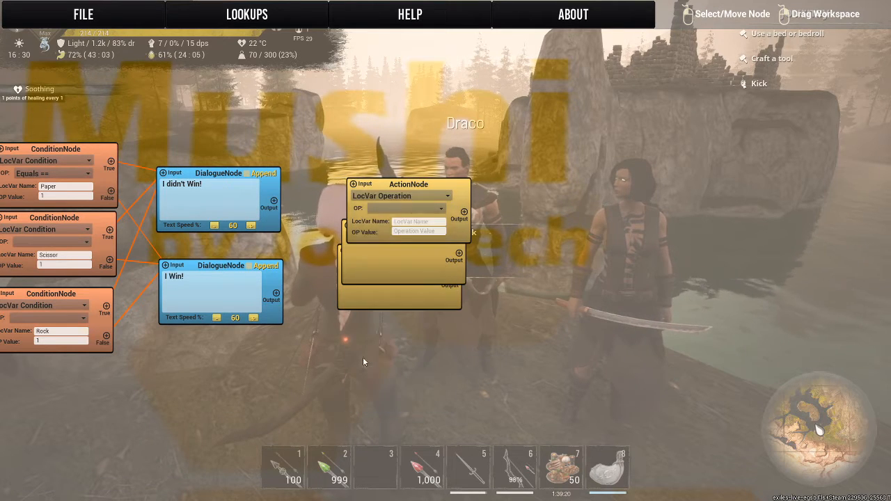
{"action": "left_click", "coordinate": [400, 208]}
{"action": "left_click", "coordinate": [410, 237]}
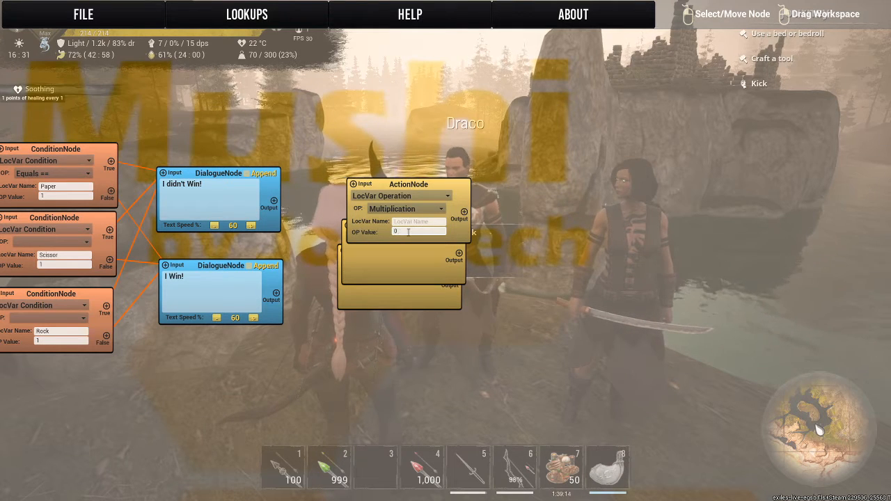
{"action": "left_click", "coordinate": [409, 232]}
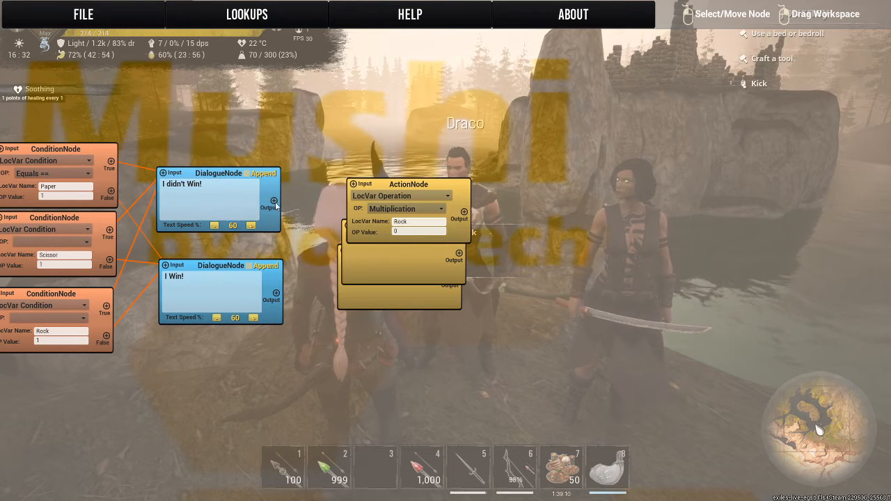
Link "I didn't Win!" and "I Win!" to the Rock action node, and place a blank Action node beside it.
{"action": "left_click_drag", "start_coordinate": [274, 201], "coordinate": [353, 184]}
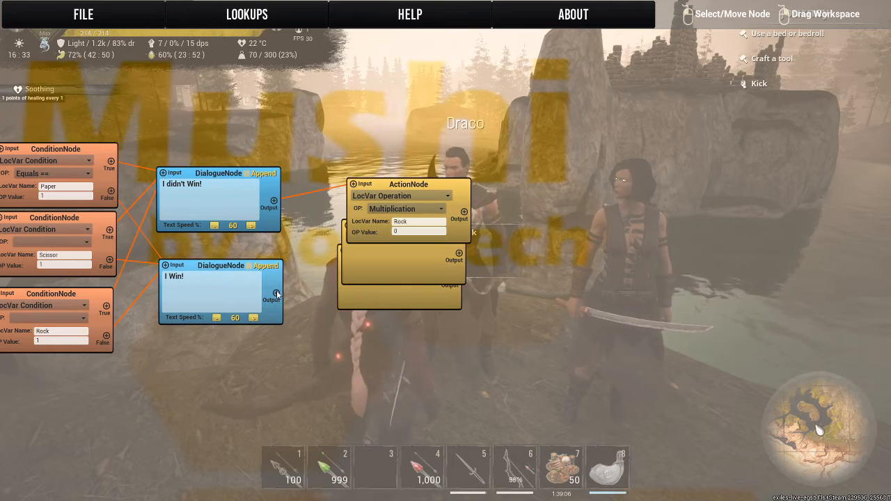
{"action": "left_click_drag", "start_coordinate": [277, 293], "coordinate": [353, 184]}
{"action": "left_click_drag", "start_coordinate": [575, 261], "coordinate": [541, 283]}
{"action": "left_click_drag", "start_coordinate": [411, 207], "coordinate": [484, 247]}
{"action": "left_click", "coordinate": [414, 286]}
Set the Action node beside the Rock action to LocVar Operation with Multiplication, LocVar name Scissor and OP value 0.
{"action": "left_click", "coordinate": [456, 260]}
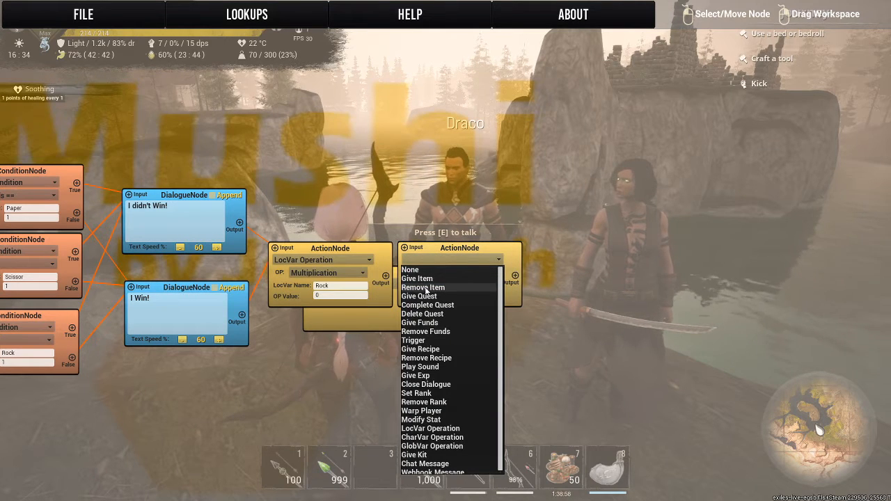
{"action": "left_click", "coordinate": [421, 428]}
{"action": "left_click", "coordinate": [451, 271]}
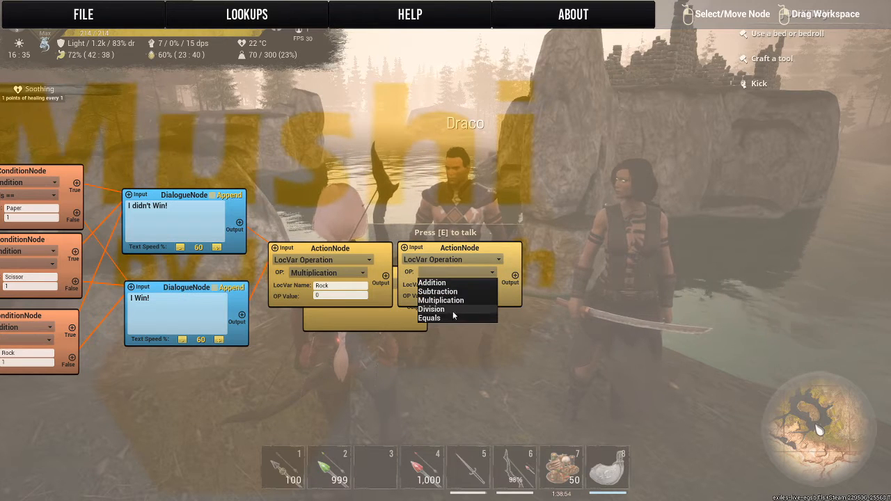
{"action": "left_click", "coordinate": [456, 301]}
{"action": "left_click", "coordinate": [465, 285]}
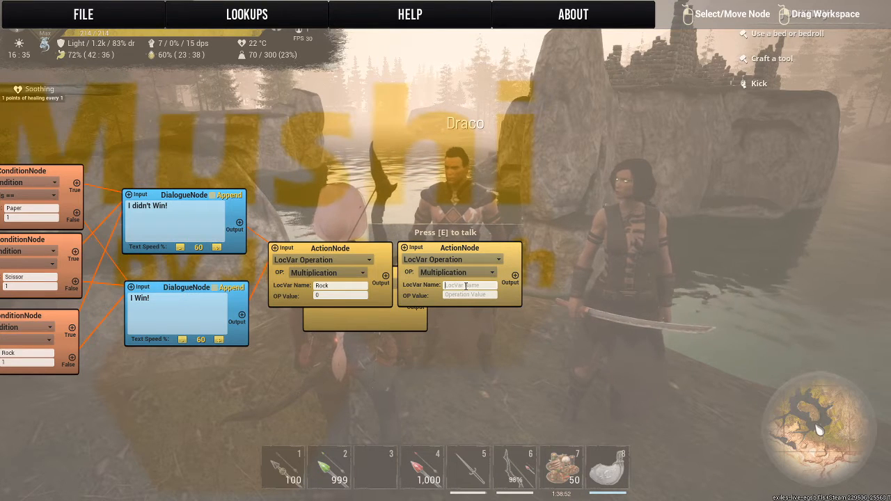
{"action": "type", "text": "Scissor"}
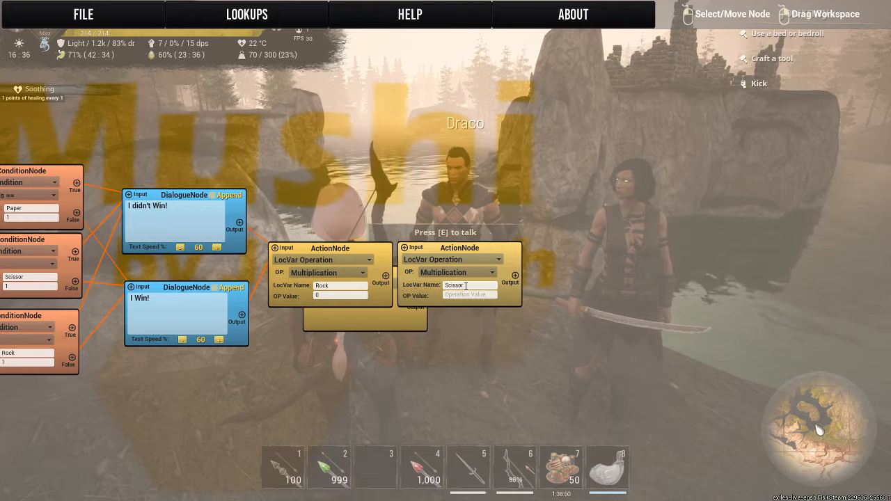
{"action": "type", "text": "0"}
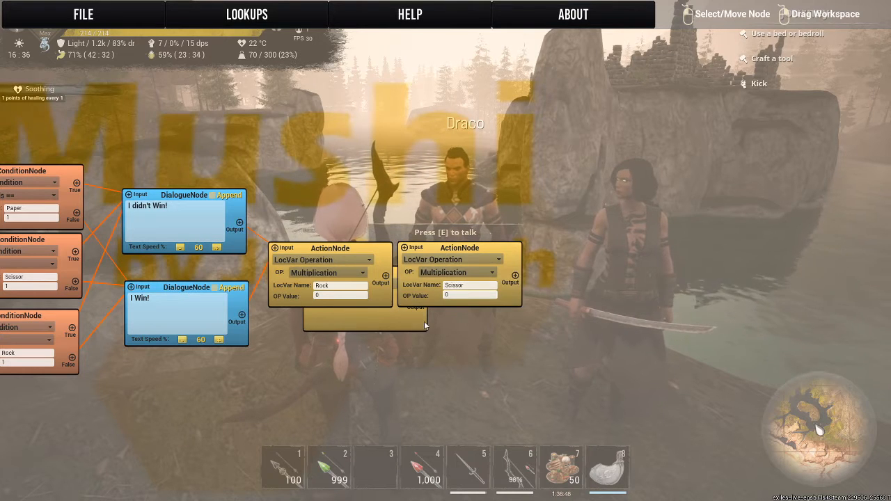
Move the remaining blank Action node past the Scissor action node and link the Scissor action's output to it.
{"action": "left_click", "coordinate": [357, 273]}
{"action": "left_click_drag", "start_coordinate": [357, 273], "coordinate": [585, 255]}
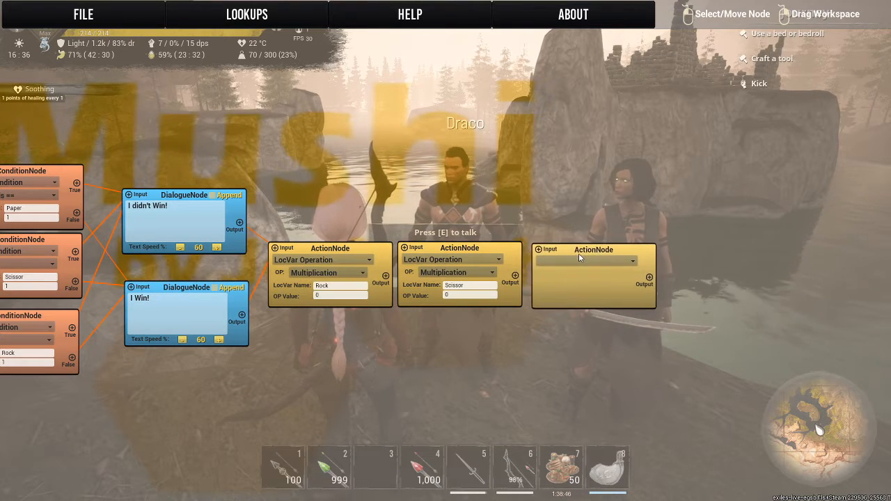
{"action": "left_click", "coordinate": [538, 252]}
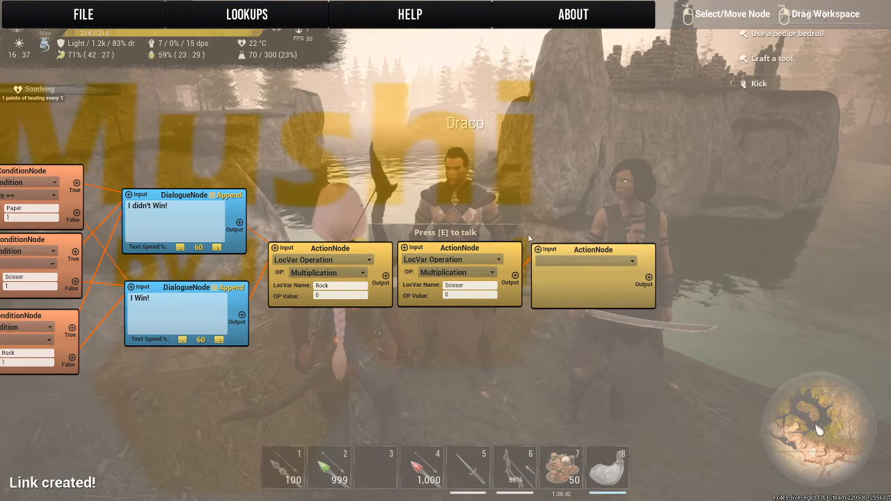
Set the last Action node to LocVar Operation with Multiplication, LocVar name Paper and OP value 0.
{"action": "left_click_drag", "start_coordinate": [602, 263], "coordinate": [385, 244]}
{"action": "left_click", "coordinate": [385, 244]}
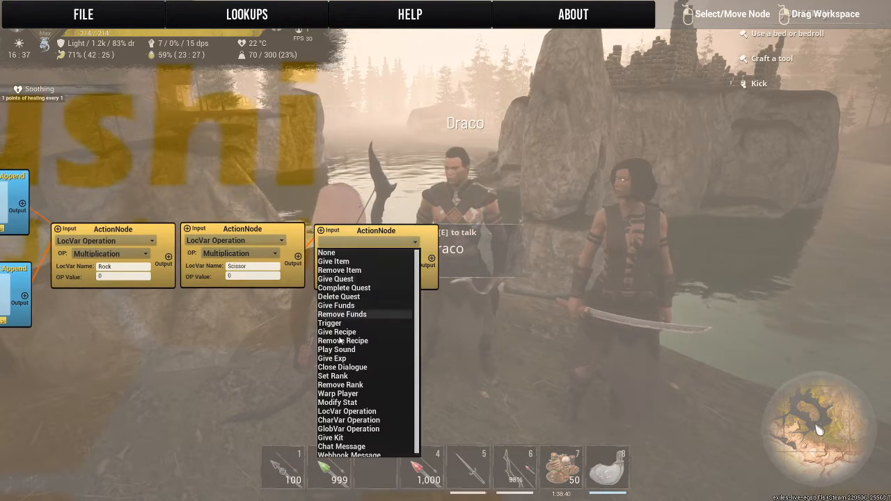
{"action": "scroll", "coordinate": [336, 448], "scroll_direction": "down", "scroll_amount": 1}
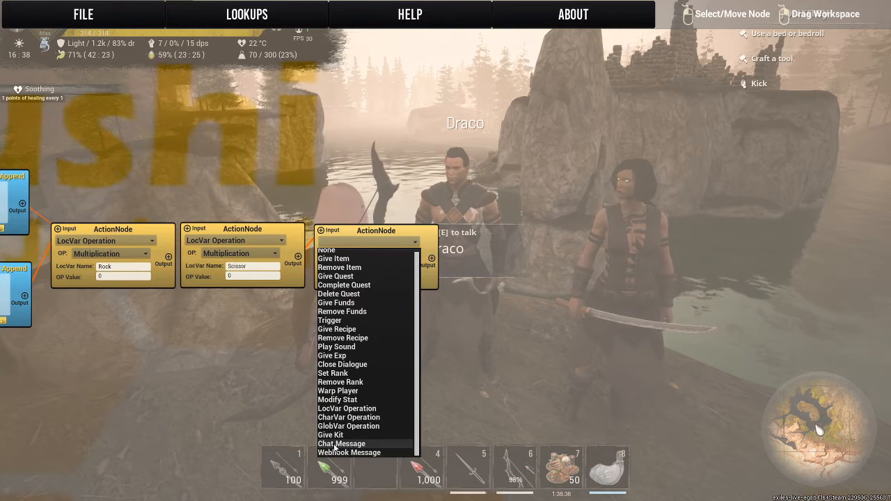
{"action": "left_click", "coordinate": [329, 408]}
{"action": "left_click", "coordinate": [382, 268]}
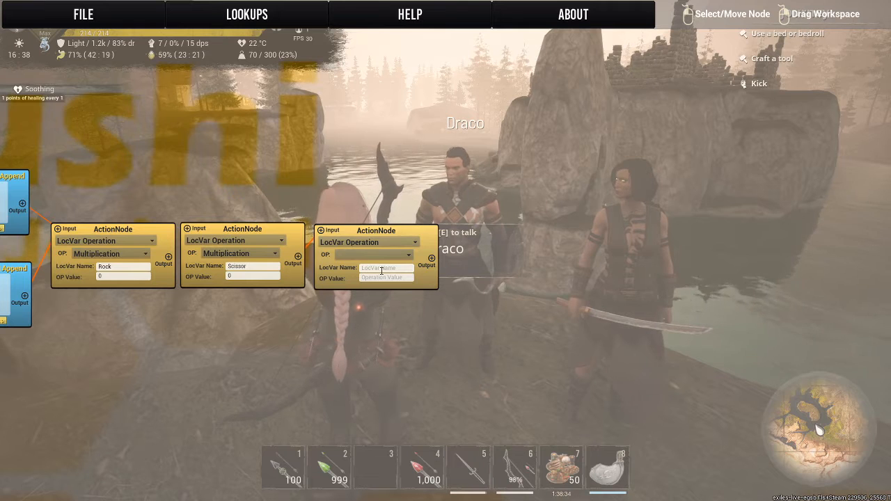
{"action": "type", "text": "Paper"}
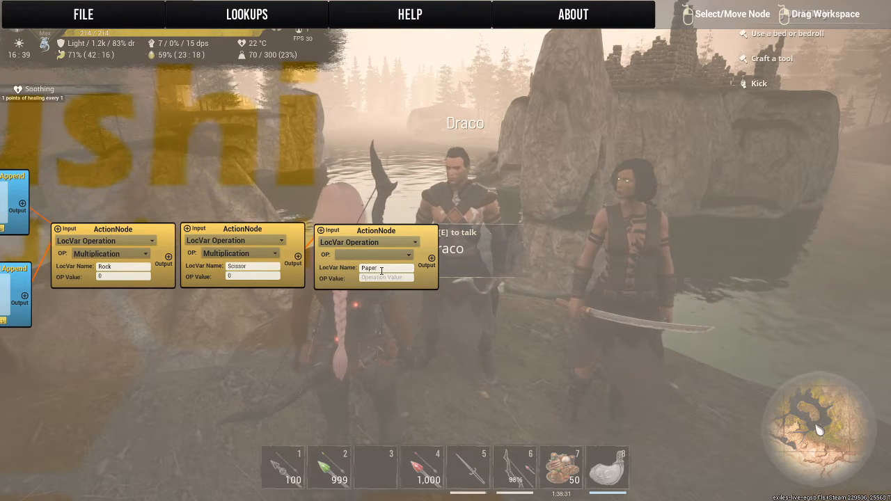
{"action": "left_click", "coordinate": [376, 278]}
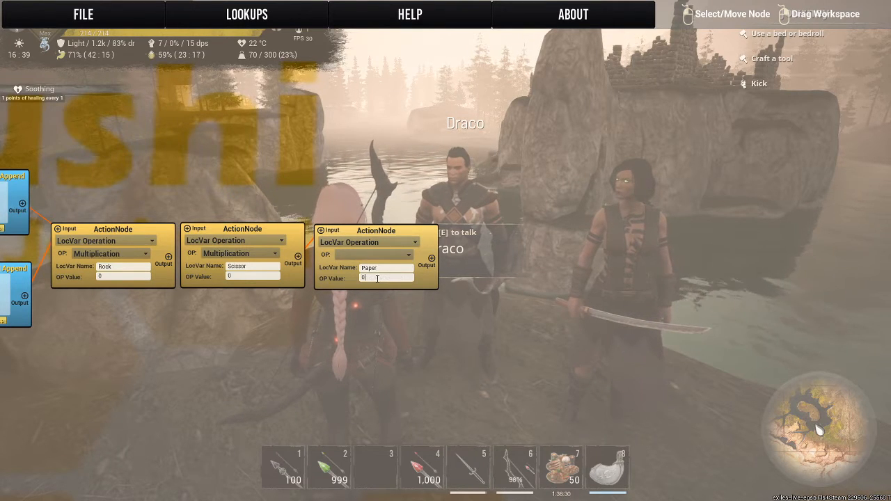
{"action": "left_click", "coordinate": [371, 255]}
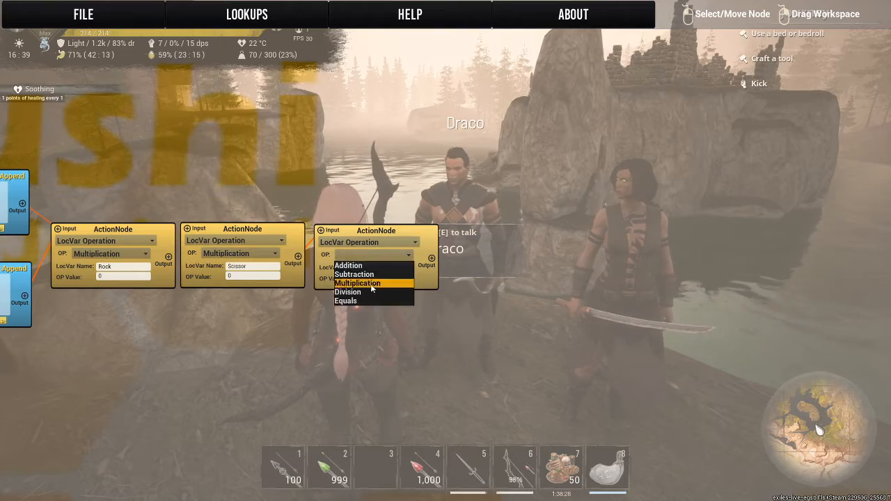
{"action": "left_click", "coordinate": [369, 285]}
Create a blank Dialogue node past the Paper action node, leaving a gap between them.
{"action": "left_click_drag", "start_coordinate": [139, 362], "coordinate": [37, 378]}
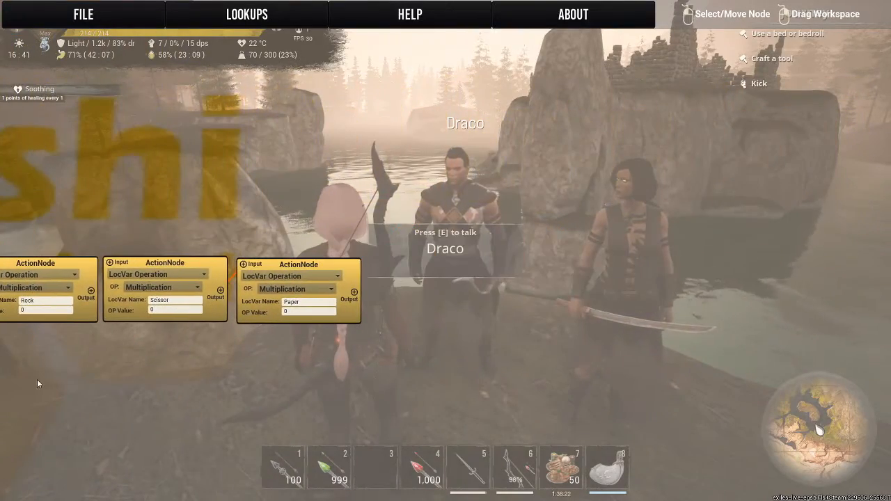
{"action": "right_click", "coordinate": [429, 284]}
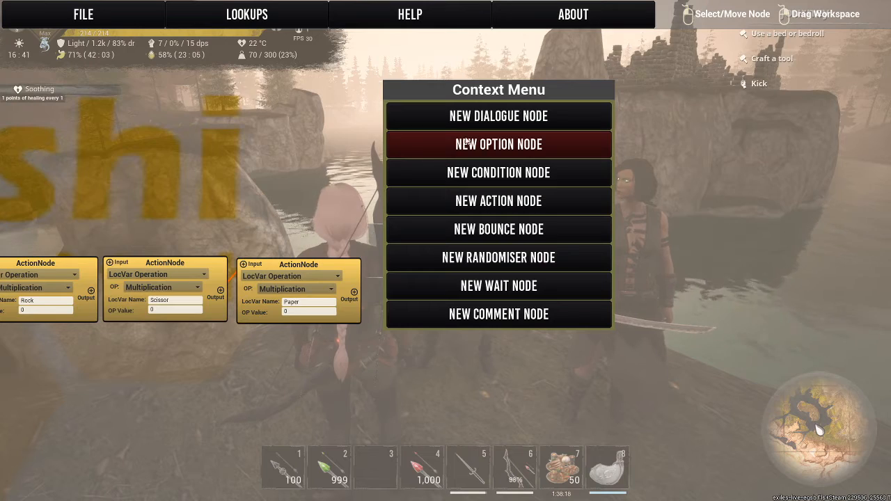
{"action": "left_click", "coordinate": [449, 124]}
{"action": "left_click_drag", "start_coordinate": [274, 152], "coordinate": [208, 185]}
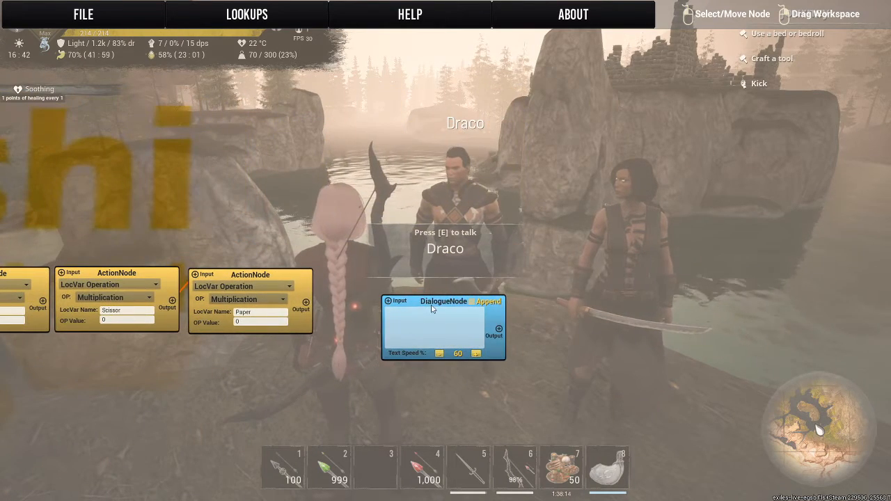
{"action": "left_click_drag", "start_coordinate": [444, 307], "coordinate": [467, 291]}
Add a Wait node, link the Paper action node to it, and arrange it between that action and the blank dialogue.
{"action": "right_click", "coordinate": [335, 289]}
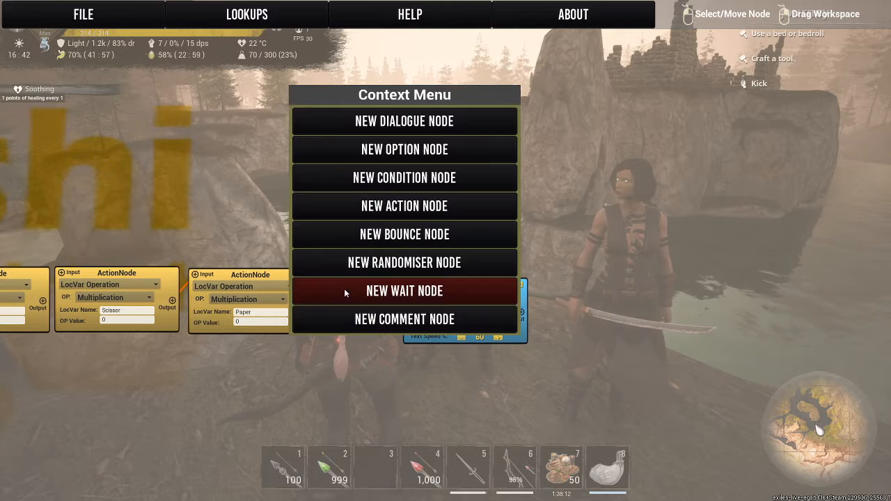
{"action": "left_click", "coordinate": [358, 289]}
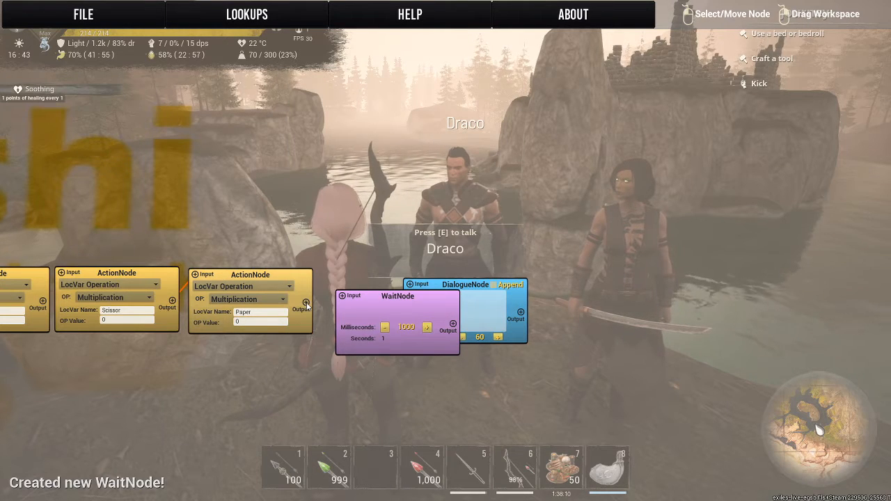
{"action": "left_click_drag", "start_coordinate": [305, 302], "coordinate": [342, 295]}
{"action": "left_click_drag", "start_coordinate": [471, 284], "coordinate": [528, 302]}
{"action": "left_click_drag", "start_coordinate": [384, 296], "coordinate": [368, 270]}
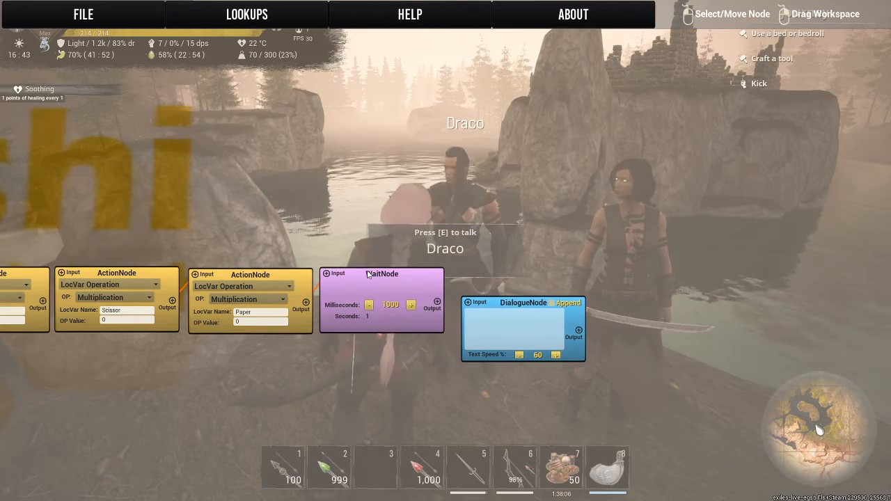
Link the Wait node to the blank Dialogue node, align the dialogue beside it, and enter "Play Again?" as its text.
{"action": "left_click_drag", "start_coordinate": [14, 250], "coordinate": [340, 237]}
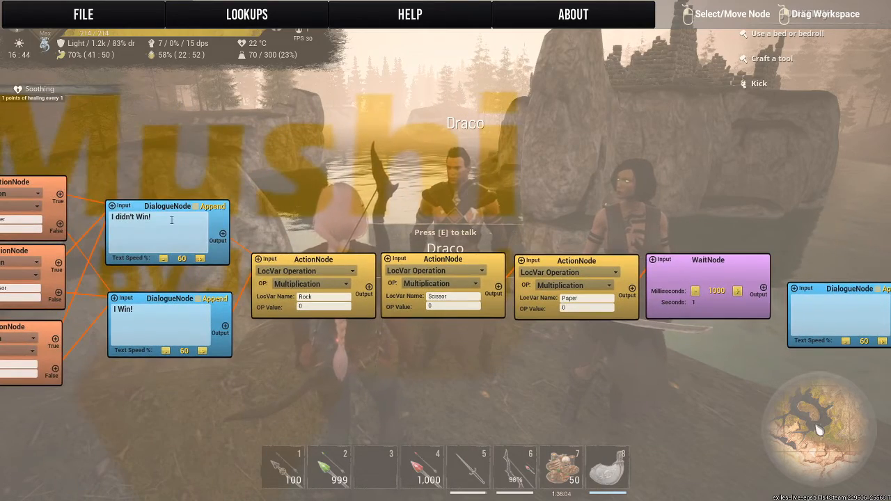
{"action": "left_click_drag", "start_coordinate": [363, 209], "coordinate": [34, 218]}
{"action": "left_click_drag", "start_coordinate": [493, 232], "coordinate": [326, 212]}
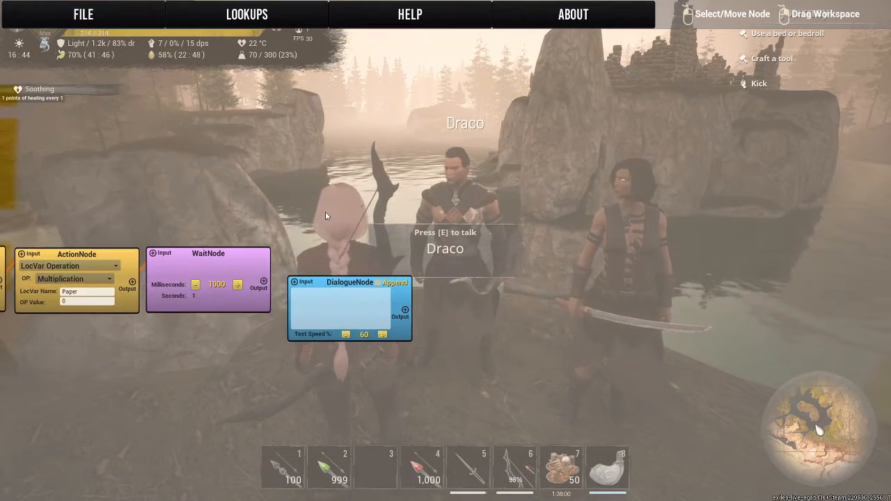
{"action": "left_click", "coordinate": [303, 286]}
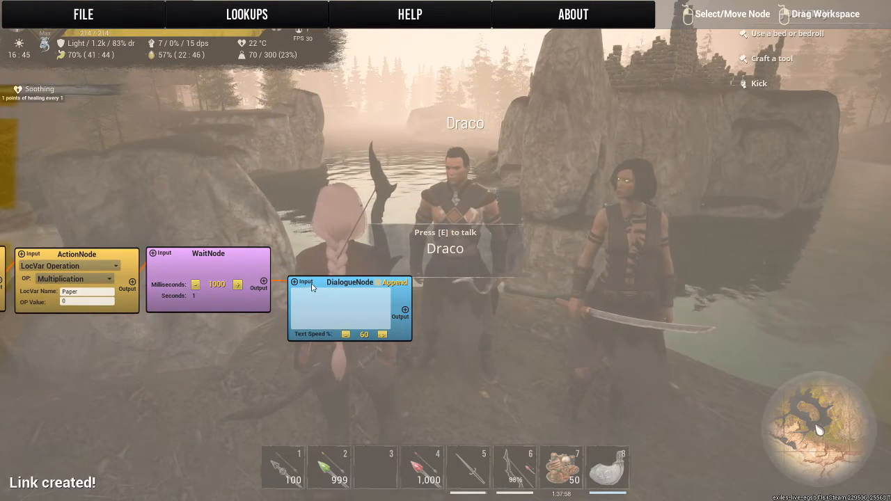
{"action": "left_click_drag", "start_coordinate": [312, 286], "coordinate": [303, 259]}
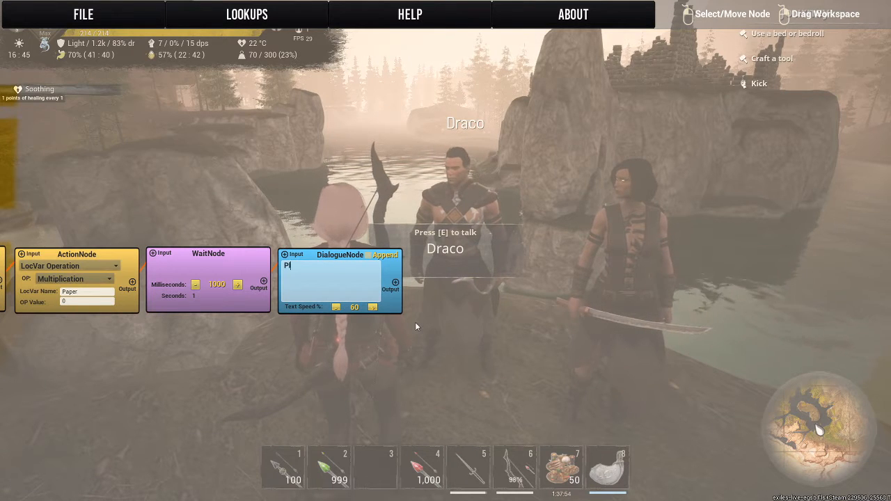
{"action": "type", "text": "Play Again"}
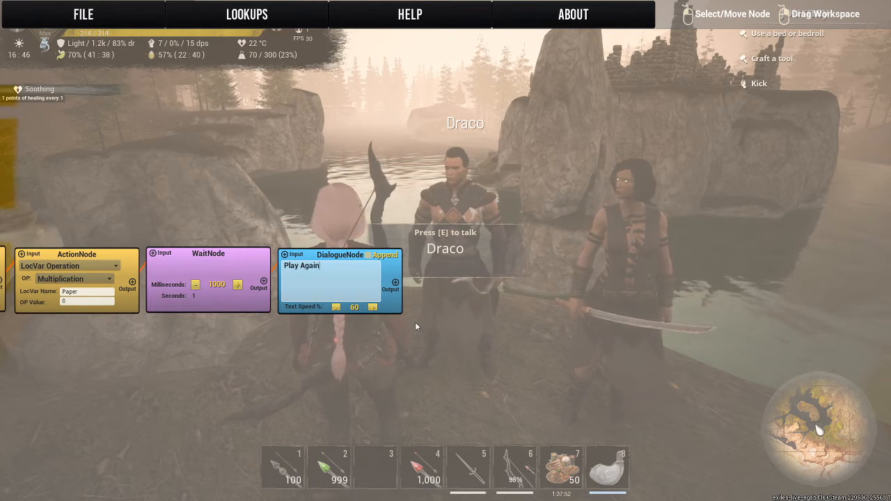
{"action": "type", "text": "?"}
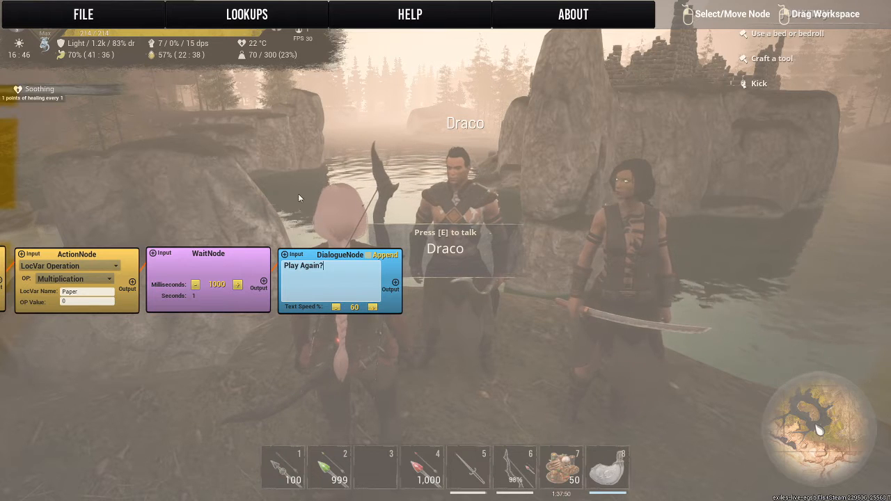
Create two blank Option nodes past the "Play Again?" Dialogue node.
{"action": "left_click_drag", "start_coordinate": [298, 193], "coordinate": [127, 185]}
{"action": "right_click", "coordinate": [285, 195]}
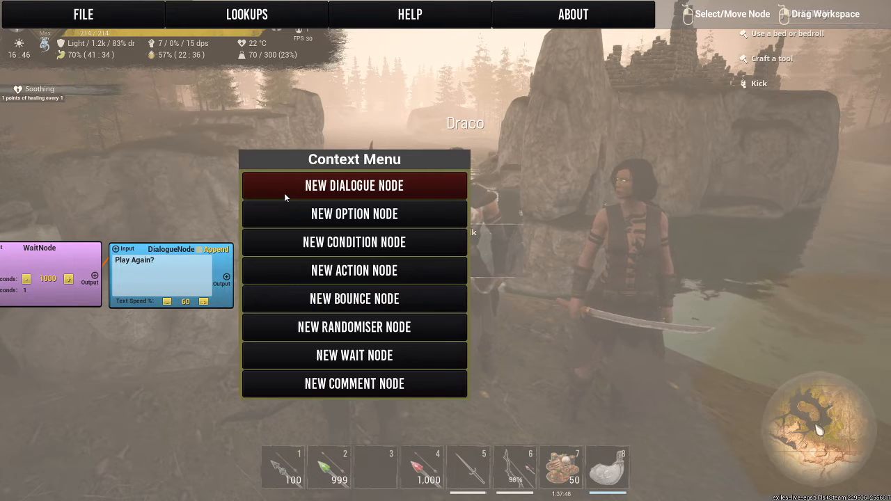
{"action": "left_click", "coordinate": [278, 214]}
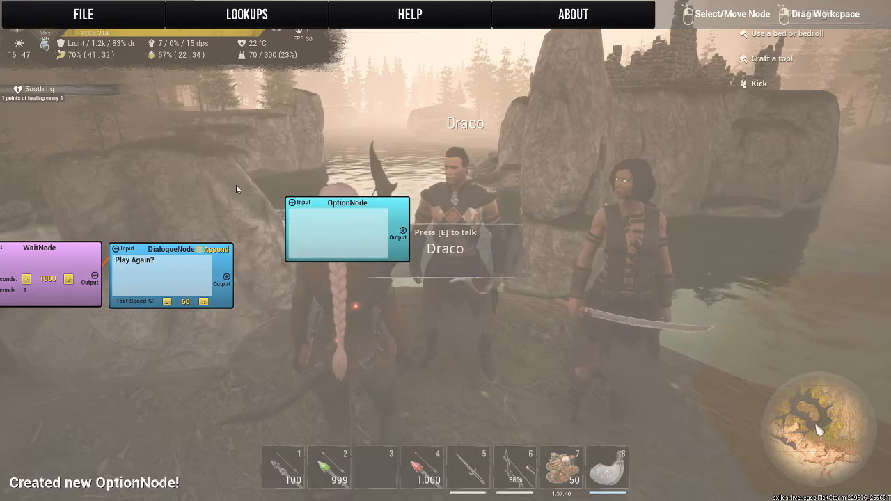
{"action": "right_click", "coordinate": [237, 185]}
{"action": "left_click", "coordinate": [251, 211]}
Stack the two Option nodes beside the "Play Again?" dialogue, link it to the upper one and enter "Yes! I would like to Play Again" there.
{"action": "left_click_drag", "start_coordinate": [246, 201], "coordinate": [771, 163]}
{"action": "left_click_drag", "start_coordinate": [357, 186], "coordinate": [795, 162]}
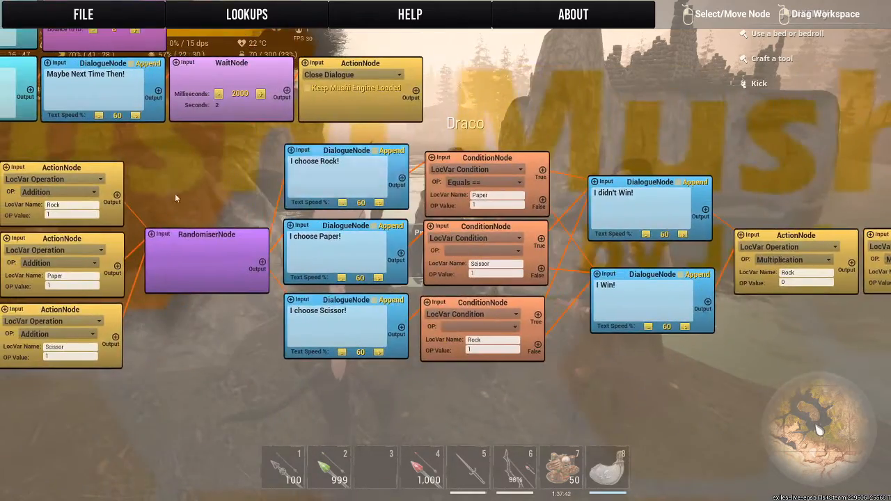
{"action": "left_click_drag", "start_coordinate": [175, 194], "coordinate": [11, 191]}
{"action": "left_click_drag", "start_coordinate": [647, 169], "coordinate": [8, 135]}
{"action": "left_click_drag", "start_coordinate": [340, 156], "coordinate": [220, 177]}
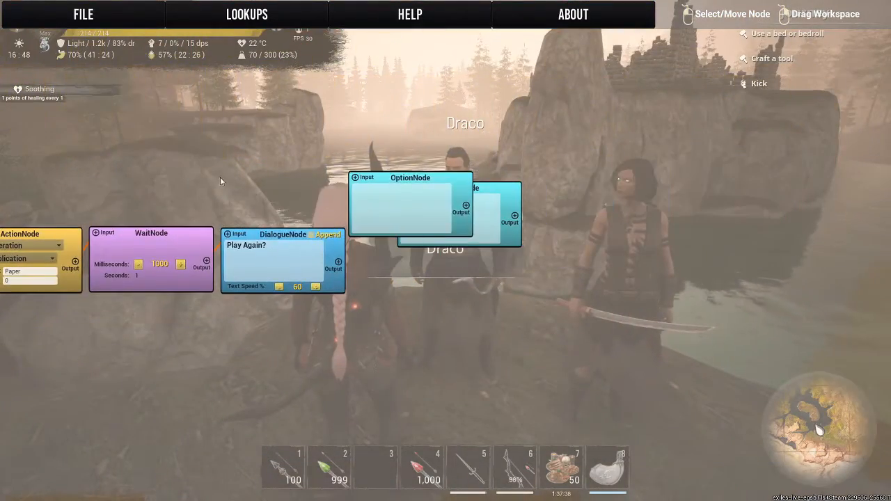
{"action": "left_click_drag", "start_coordinate": [424, 178], "coordinate": [428, 309]}
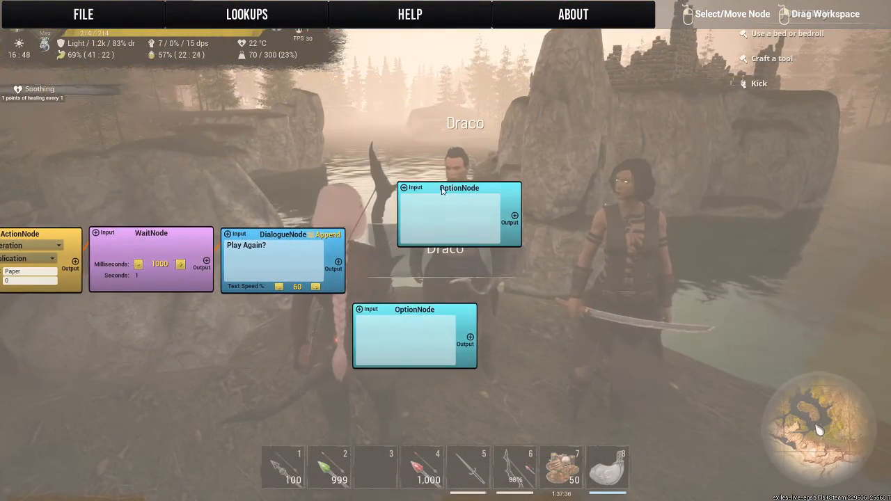
{"action": "left_click_drag", "start_coordinate": [442, 190], "coordinate": [401, 198]}
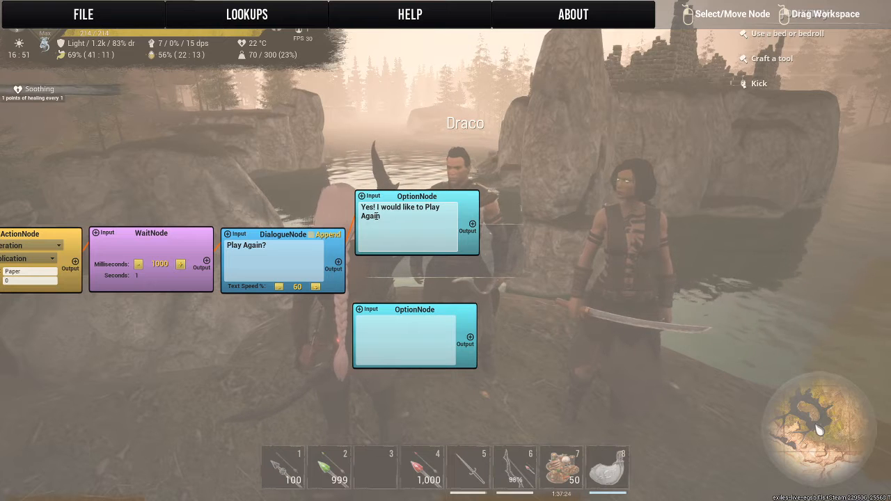
Create a Dialogue node past the "Yes!" option and enter "Ok Choose rock, paper or Scissor" as its text.
{"action": "right_click", "coordinate": [345, 221]}
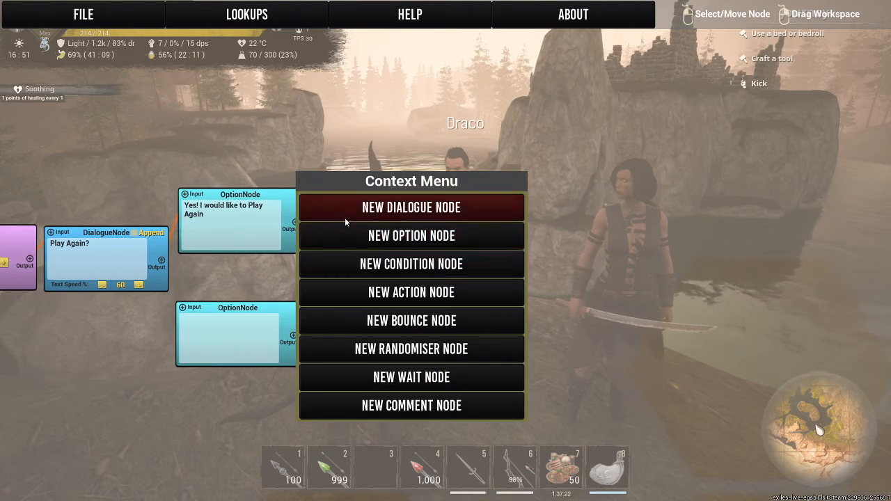
{"action": "left_click", "coordinate": [423, 207]}
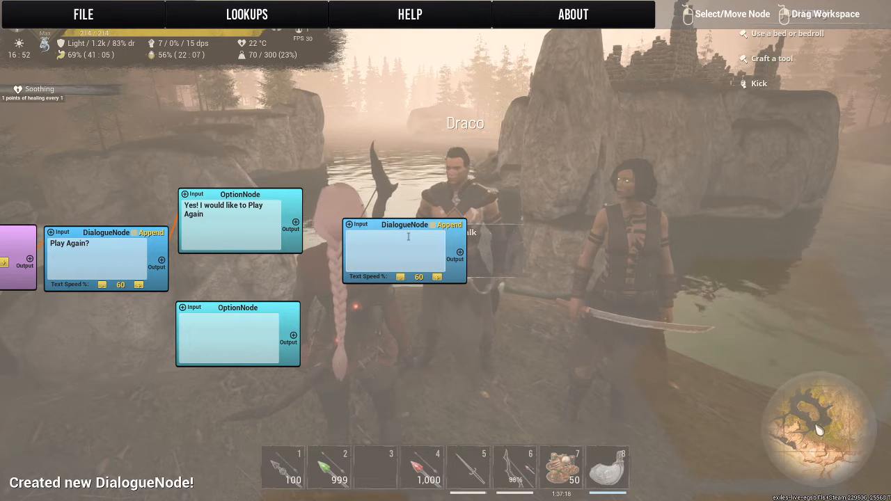
{"action": "left_click", "coordinate": [408, 237]}
{"action": "type", "text": "Ok "}
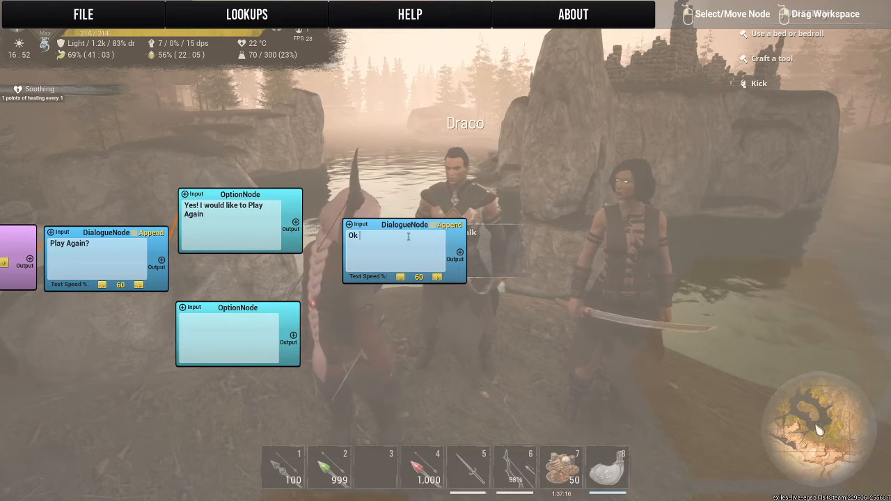
{"action": "type", "text": "Choose rock"}
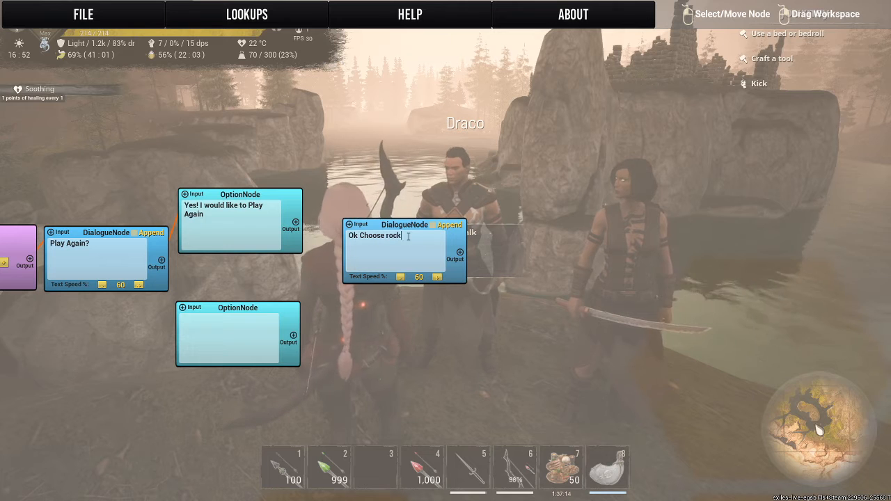
{"action": "type", "text": ", pap"}
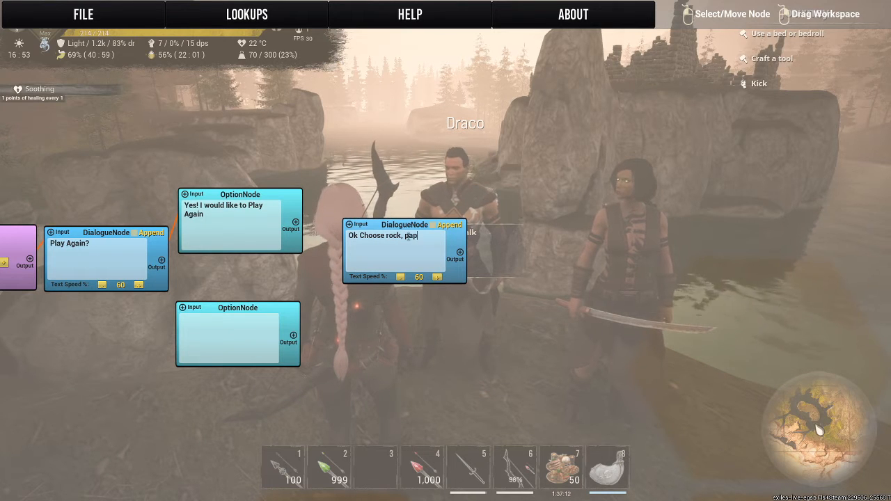
{"action": "type", "text": "er or Sci"}
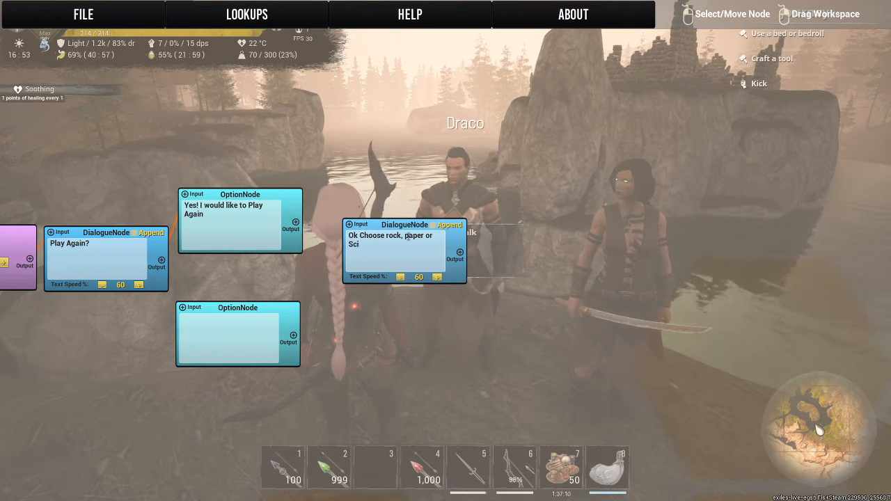
{"action": "type", "text": "ssor"}
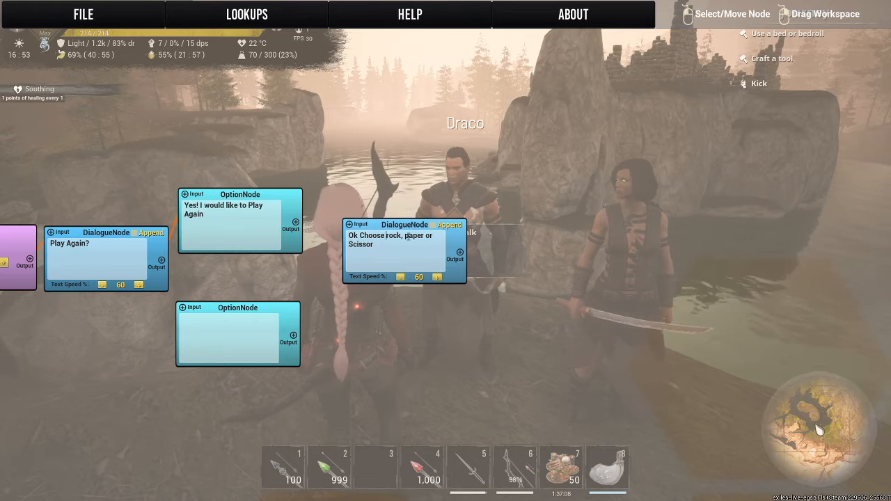
Capitalise Rock and Paper in the new dialogue's text, link the "Yes!" option to it and align it beside that option.
{"action": "key", "text": "Delete"}
{"action": "type", "text": "R"}
{"action": "left_click", "coordinate": [408, 236]}
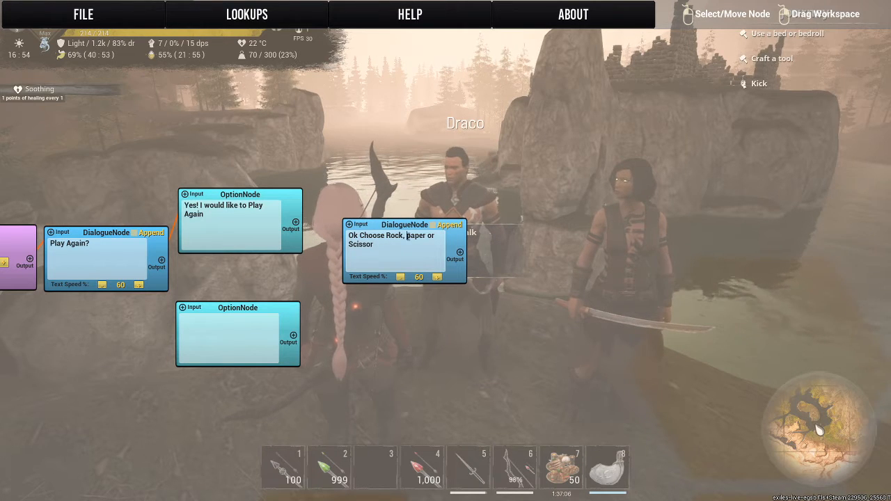
{"action": "key", "text": "Delete"}
{"action": "type", "text": "P"}
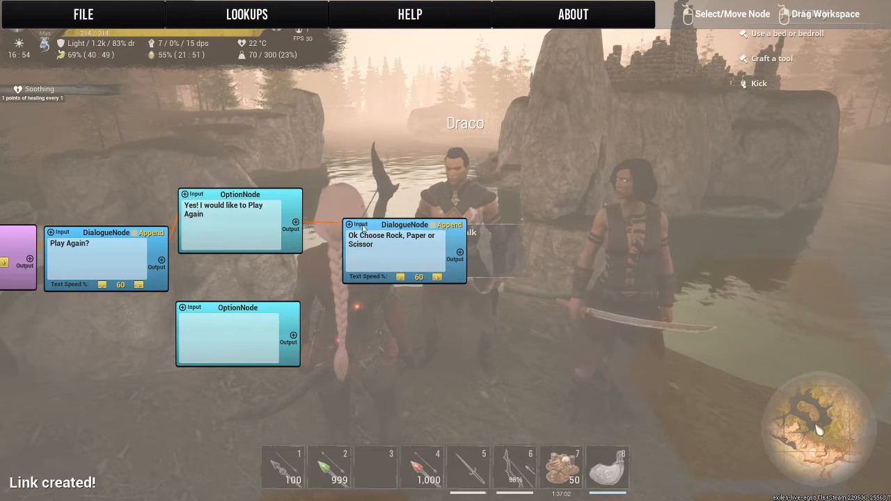
{"action": "left_click_drag", "start_coordinate": [363, 227], "coordinate": [332, 197]}
Create a Bounce node past the "Ok Choose Rock, Paper or Scissor" dialogue and set its type to Bounce.
{"action": "right_click", "coordinate": [472, 230]}
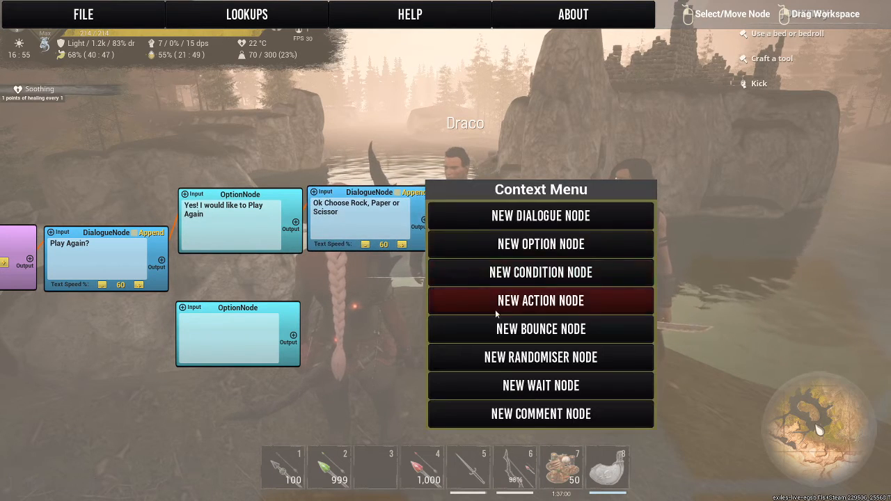
{"action": "left_click", "coordinate": [485, 339]}
{"action": "left_click", "coordinate": [522, 245]}
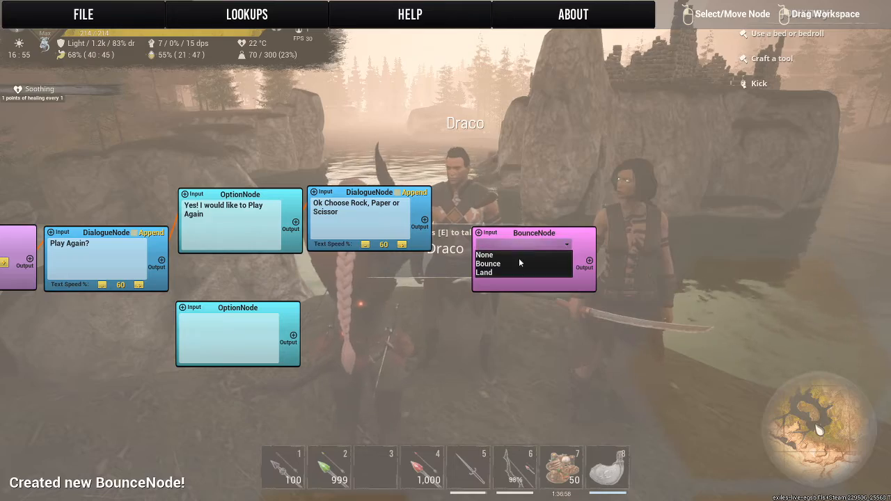
{"action": "left_click", "coordinate": [502, 265]}
Set the Bounce node's Bounce to ID to 17, link the "Ok Choose" dialogue to it and align it beside that dialogue.
{"action": "left_click_drag", "start_coordinate": [253, 282], "coordinate": [785, 253]}
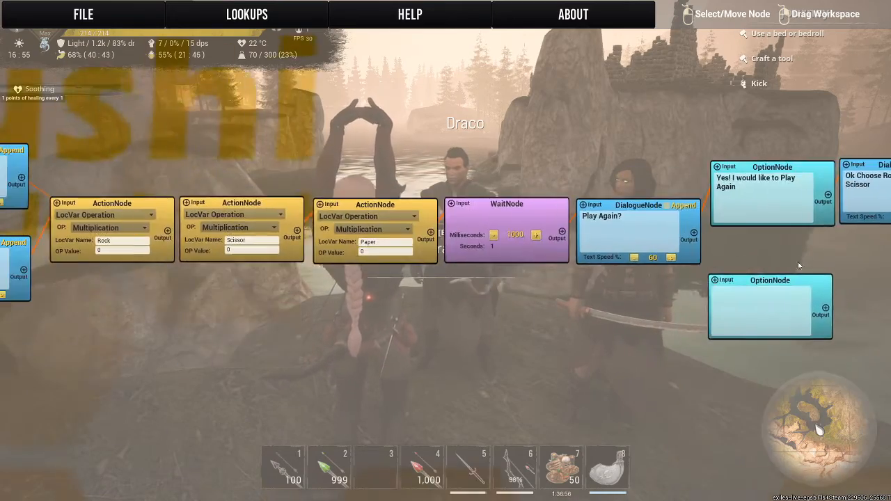
{"action": "left_click_drag", "start_coordinate": [340, 348], "coordinate": [630, 362]}
{"action": "left_click_drag", "start_coordinate": [72, 323], "coordinate": [800, 354]}
{"action": "left_click_drag", "start_coordinate": [716, 398], "coordinate": [100, 328]}
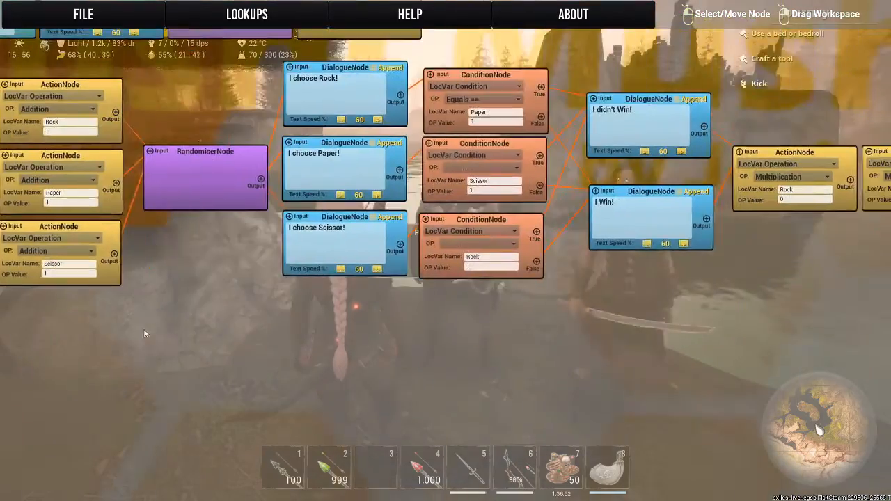
{"action": "left_click_drag", "start_coordinate": [612, 372], "coordinate": [1, 407]}
{"action": "left_click_drag", "start_coordinate": [686, 344], "coordinate": [32, 406]}
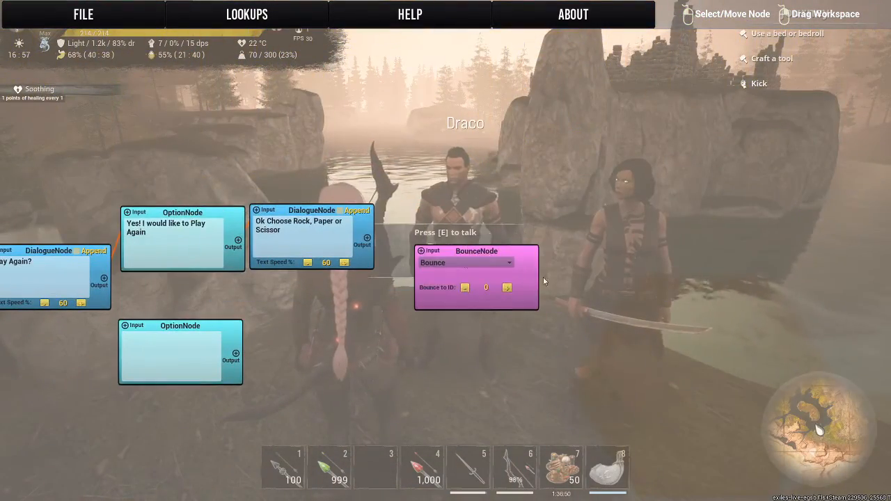
{"action": "left_click", "coordinate": [465, 262]}
{"action": "left_click", "coordinate": [446, 281]}
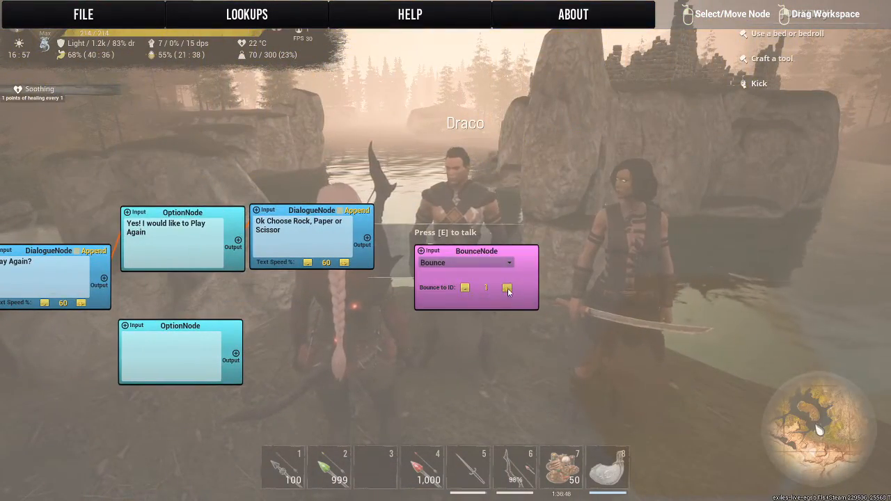
{"action": "left_click", "coordinate": [508, 288]}
{"action": "left_click", "coordinate": [508, 288]}
{"action": "left_click", "coordinate": [508, 289]}
{"action": "left_click", "coordinate": [505, 290]}
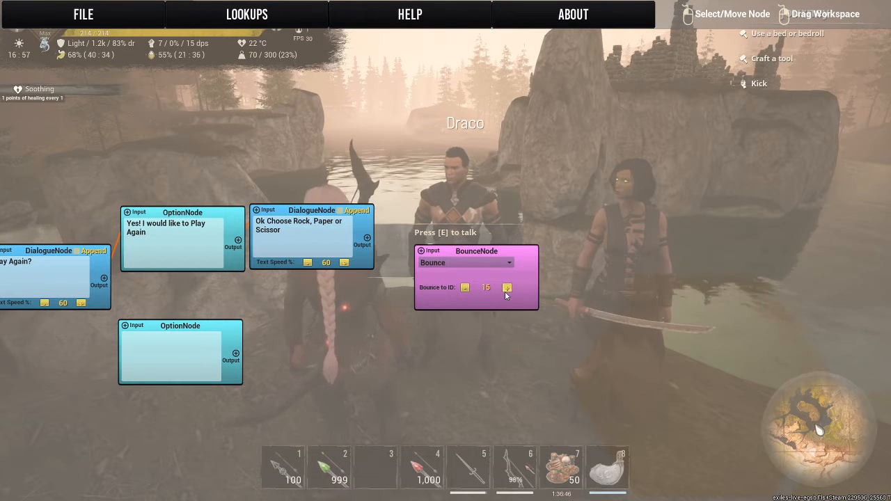
{"action": "left_click", "coordinate": [506, 290]}
{"action": "left_click", "coordinate": [506, 289]}
{"action": "left_click_drag", "start_coordinate": [367, 238], "coordinate": [410, 214]}
Move the blank Option node up under the "Yes!" option, link "Play Again?" to it and enter "No Thanks" as its text.
{"action": "left_click_drag", "start_coordinate": [292, 330], "coordinate": [485, 297]}
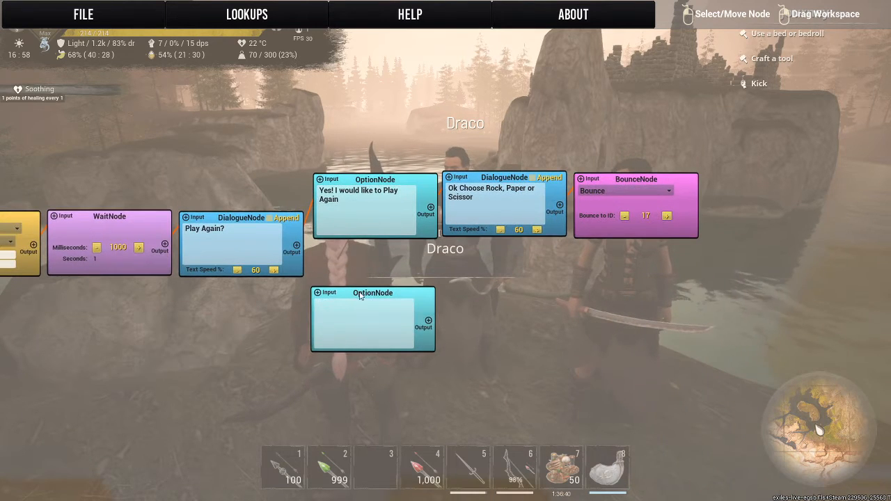
{"action": "left_click_drag", "start_coordinate": [362, 295], "coordinate": [362, 263]}
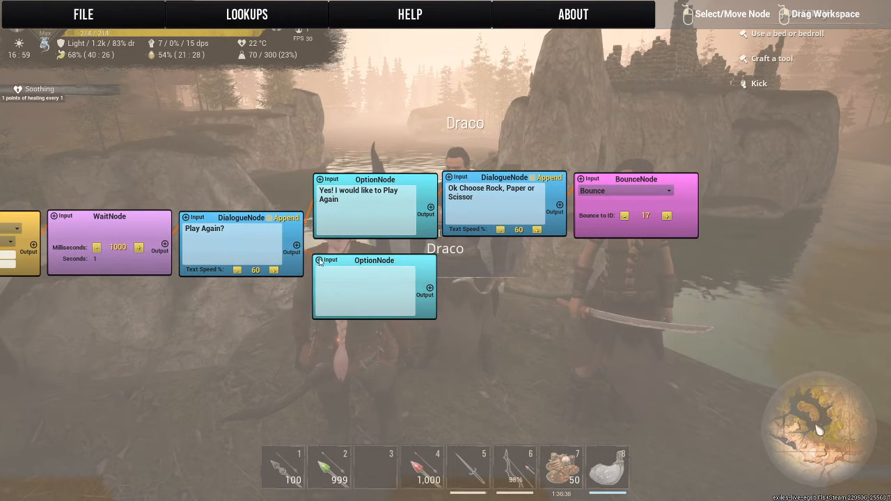
{"action": "left_click", "coordinate": [345, 287]}
{"action": "type", "text": "No"}
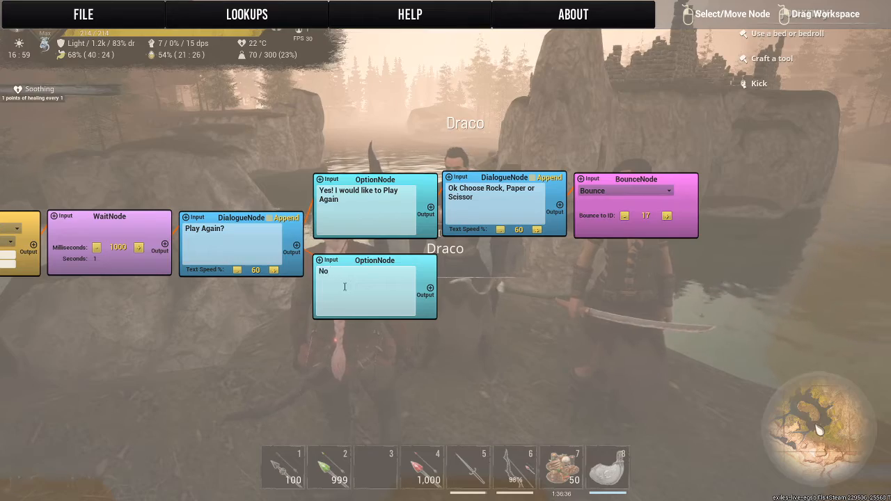
{"action": "type", "text": " Thanks"}
Create a Dialogue node reading "Alright maybe we will play again later.", link the "No Thanks" option to it and align it beside that option.
{"action": "left_click_drag", "start_coordinate": [53, 109], "coordinate": [635, 148]}
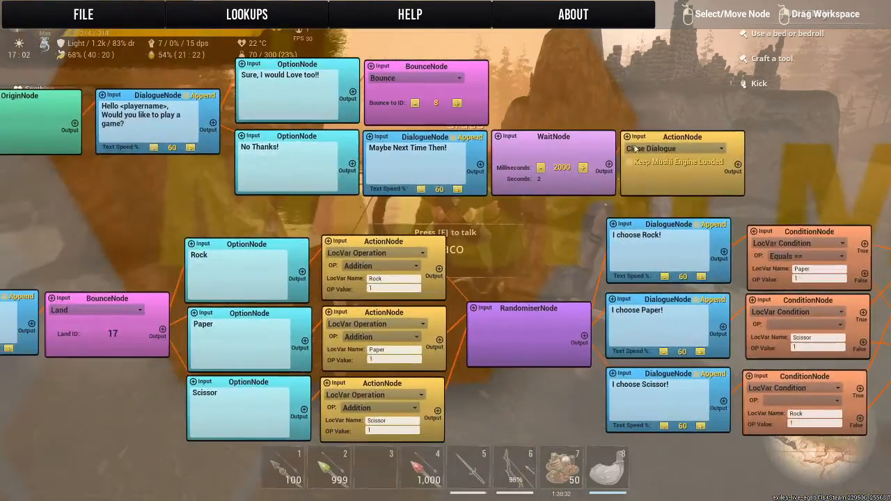
{"action": "left_click_drag", "start_coordinate": [446, 222], "coordinate": [385, 191]}
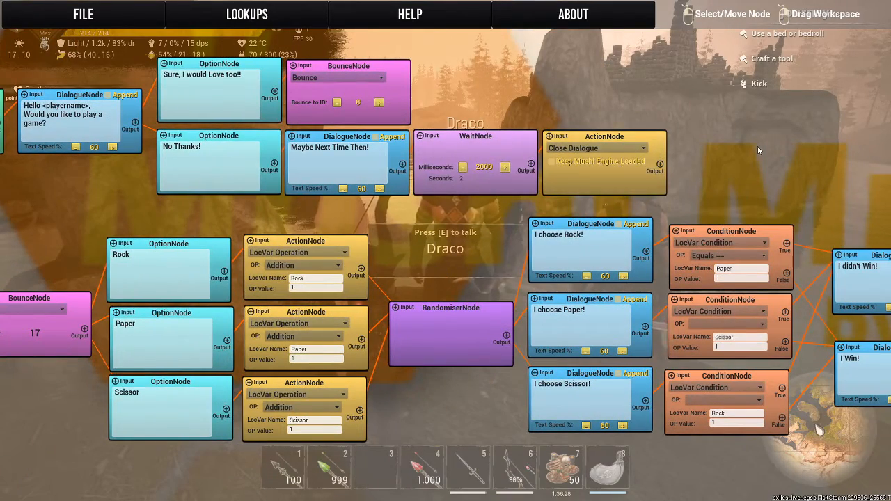
{"action": "left_click_drag", "start_coordinate": [758, 151], "coordinate": [297, 85]}
{"action": "left_click_drag", "start_coordinate": [581, 111], "coordinate": [102, 28]}
{"action": "left_click_drag", "start_coordinate": [672, 332], "coordinate": [225, 339]}
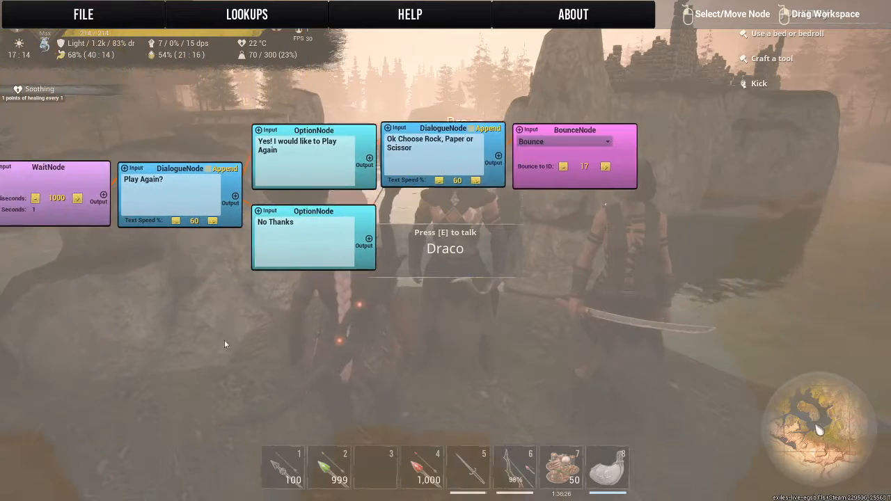
{"action": "right_click", "coordinate": [374, 235]}
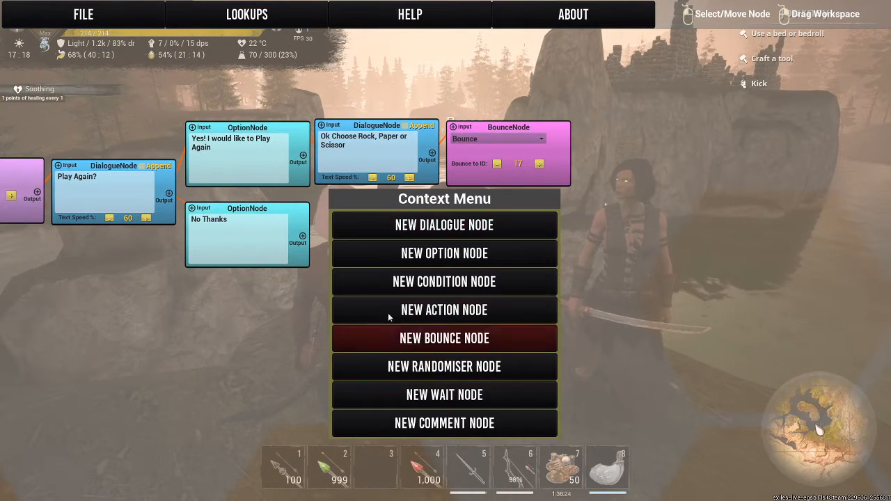
{"action": "left_click", "coordinate": [385, 224]}
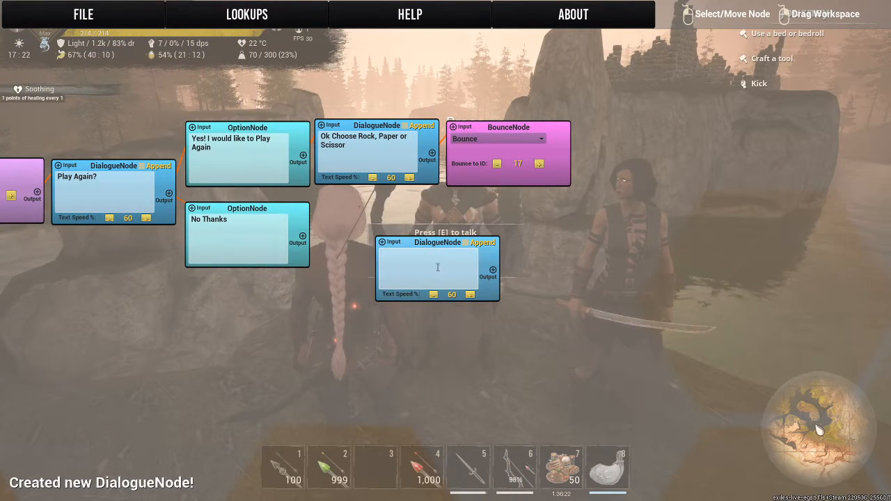
{"action": "left_click", "coordinate": [437, 267]}
{"action": "type", "text": "Al"}
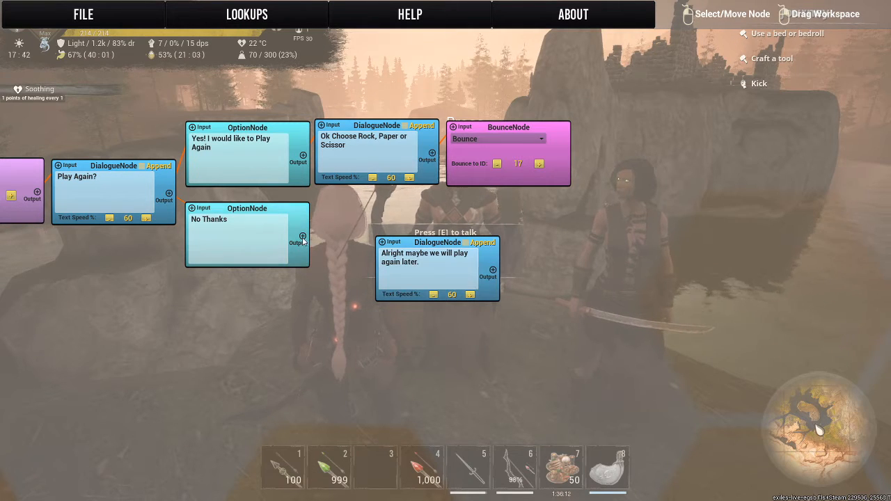
{"action": "left_click", "coordinate": [394, 241]}
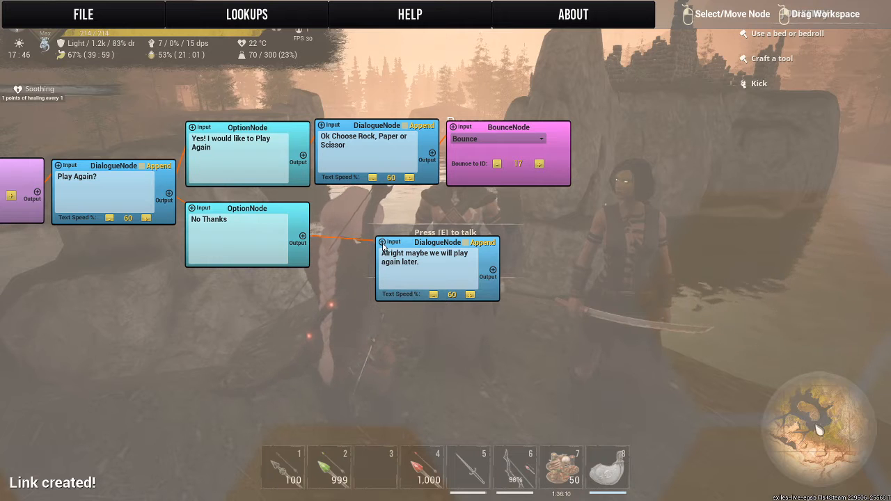
{"action": "left_click_drag", "start_coordinate": [432, 247], "coordinate": [373, 214]}
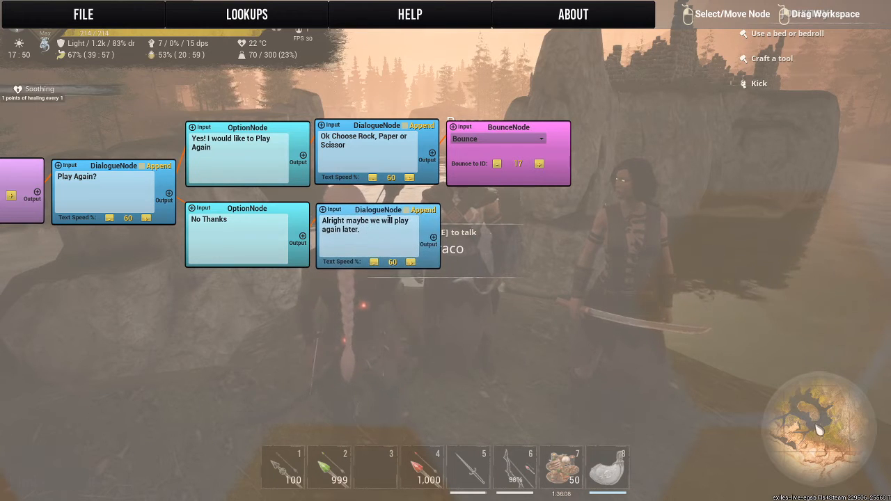
Create a Wait node and an Action node past the "Alright maybe we will play again later." dialogue, setting the action to Close Dialogue.
{"action": "right_click", "coordinate": [534, 283]}
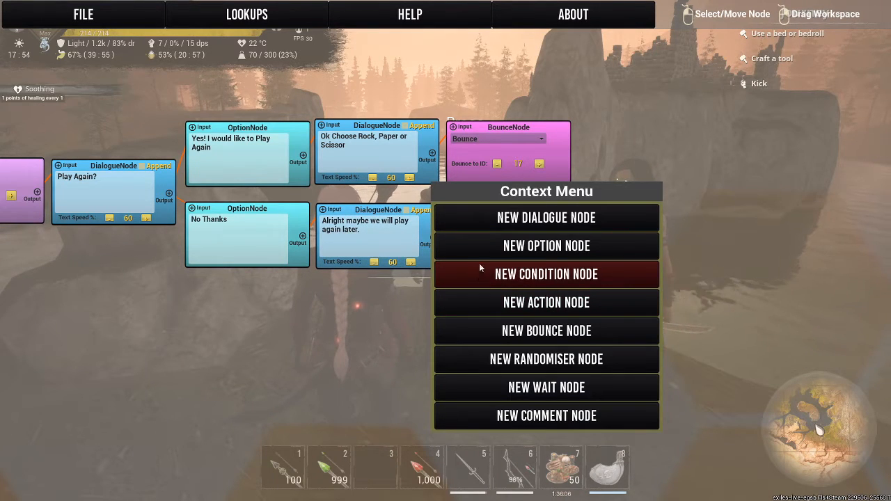
{"action": "left_click", "coordinate": [512, 388]}
{"action": "right_click", "coordinate": [635, 237]}
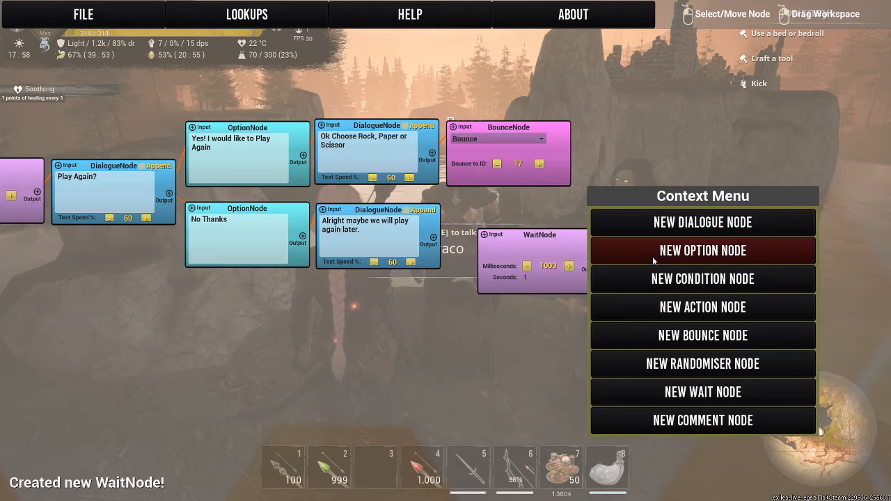
{"action": "left_click", "coordinate": [628, 316]}
{"action": "left_click", "coordinate": [658, 249]}
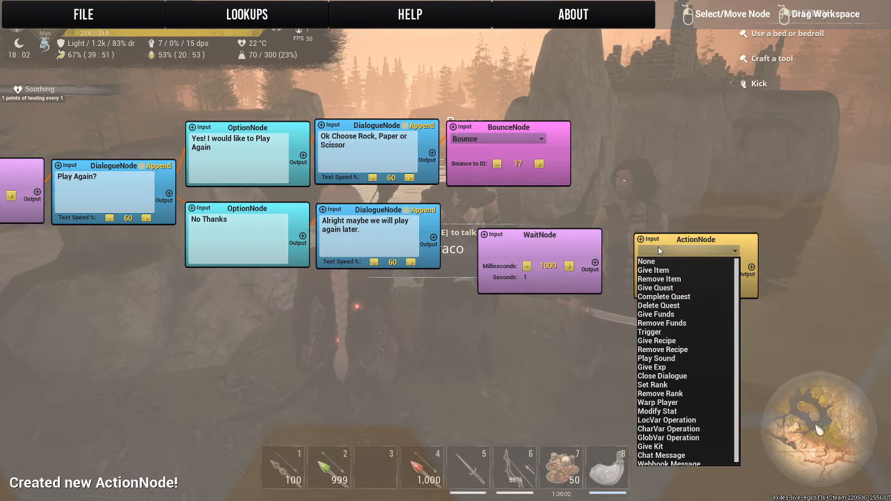
{"action": "left_click", "coordinate": [663, 376]}
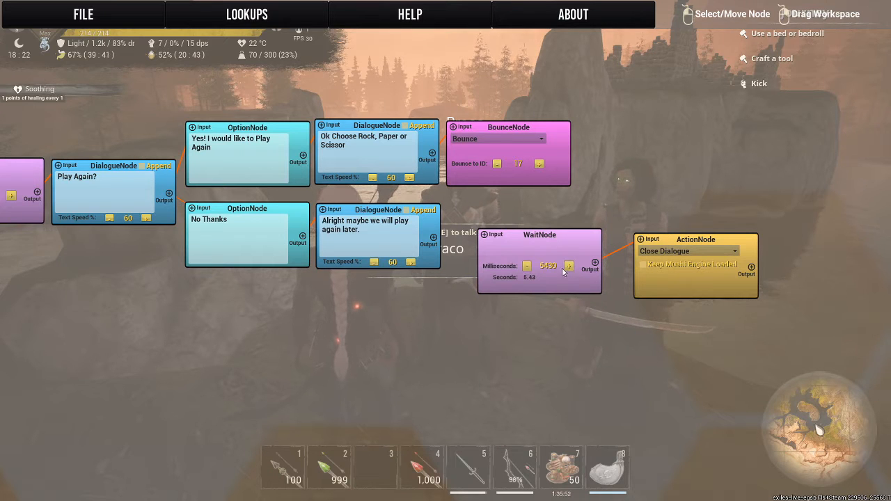
Set the Wait node to 3000 milliseconds, link it between the "Alright maybe" dialogue and Close Dialogue, and align both nodes in that row.
{"action": "left_click", "coordinate": [527, 266]}
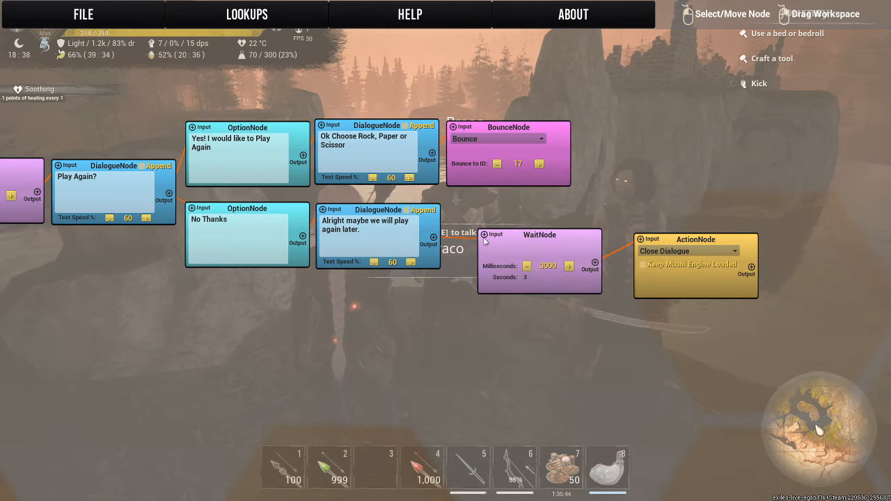
{"action": "left_click_drag", "start_coordinate": [506, 241], "coordinate": [477, 216]}
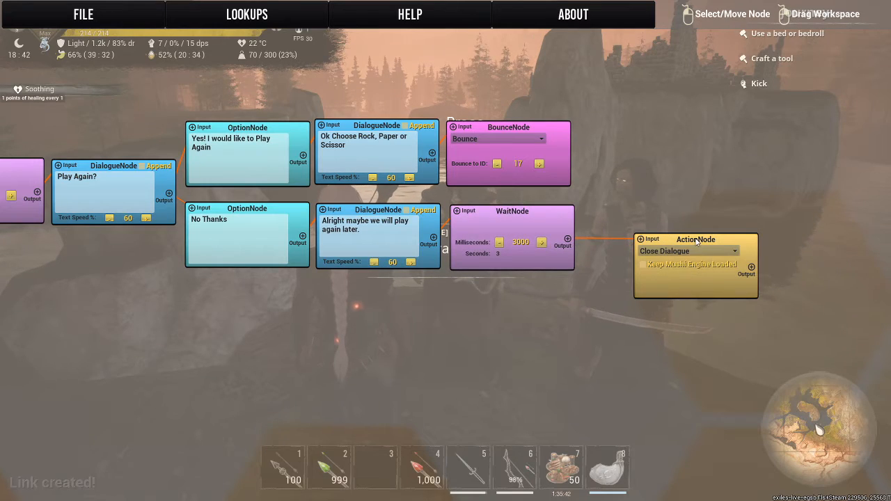
{"action": "left_click_drag", "start_coordinate": [697, 240], "coordinate": [647, 216]}
Examine the dialogue graph from the Rock, Paper and Scissor options through the randomiser, conditions and variable resets to the replay branch.
{"action": "mouse_move", "coordinate": [226, 354]}
{"action": "left_mouse_down"}
{"action": "mouse_move", "coordinate": [699, 367]}
{"action": "mouse_move", "coordinate": [829, 437]}
{"action": "left_mouse_up"}
{"action": "left_click_drag", "start_coordinate": [271, 453], "coordinate": [821, 423]}
{"action": "left_click_drag", "start_coordinate": [341, 411], "coordinate": [646, 369]}
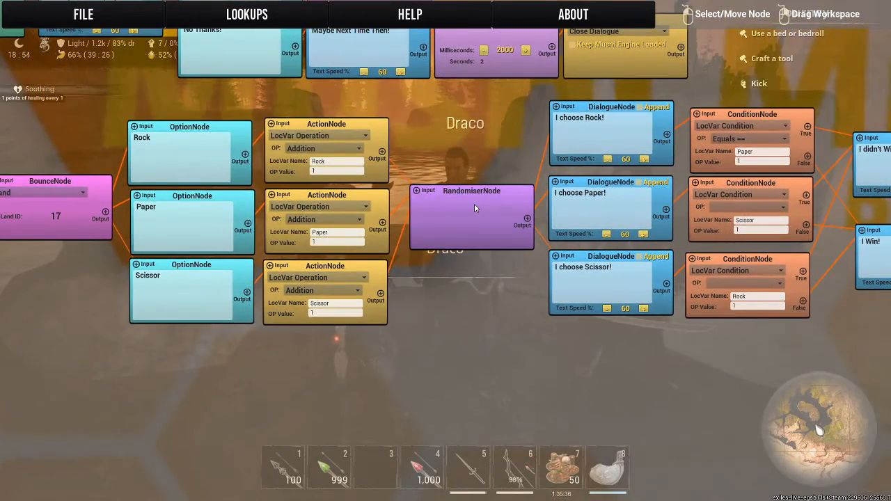
{"action": "left_click_drag", "start_coordinate": [378, 355], "coordinate": [342, 397]}
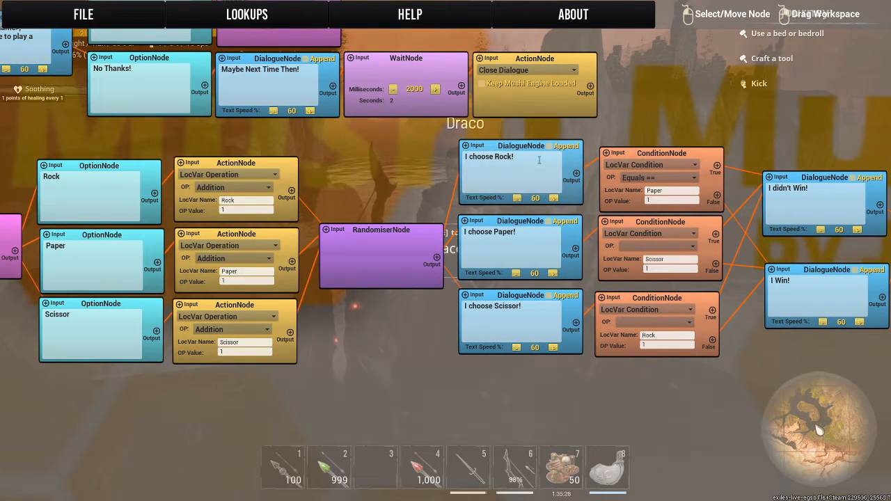
{"action": "left_click_drag", "start_coordinate": [577, 399], "coordinate": [303, 379]}
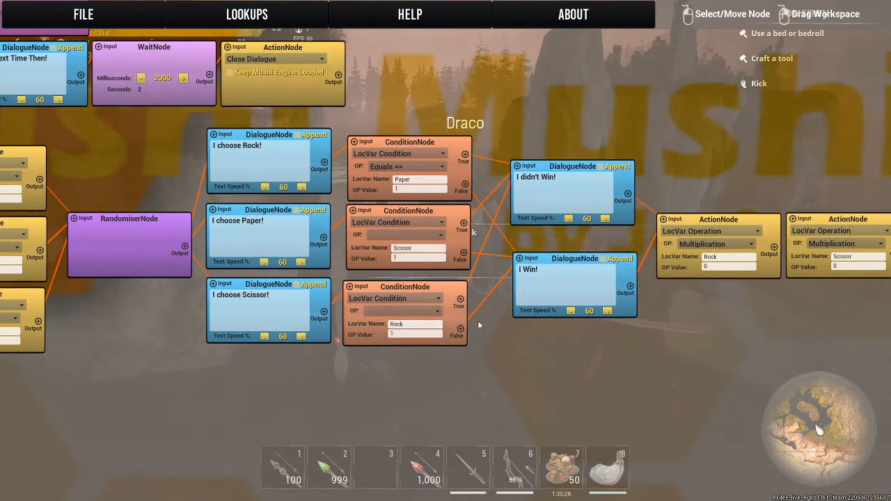
{"action": "left_click_drag", "start_coordinate": [717, 369], "coordinate": [299, 365]}
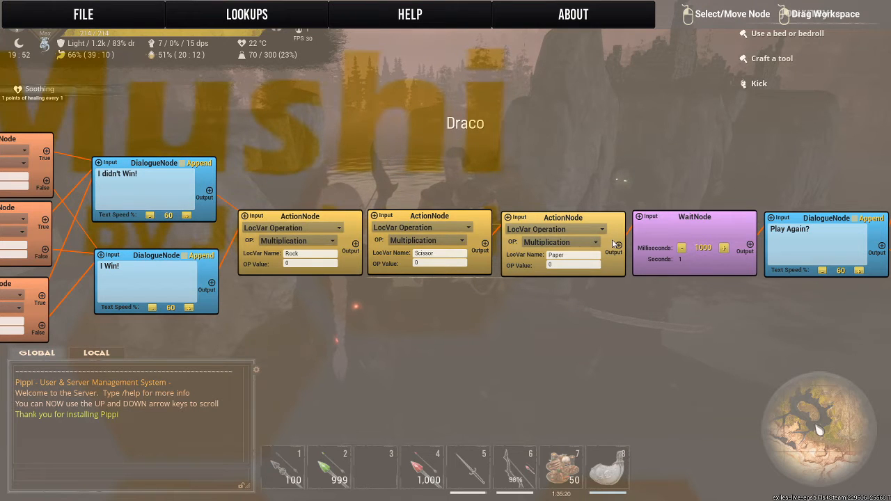
{"action": "left_click_drag", "start_coordinate": [612, 246], "coordinate": [442, 188]}
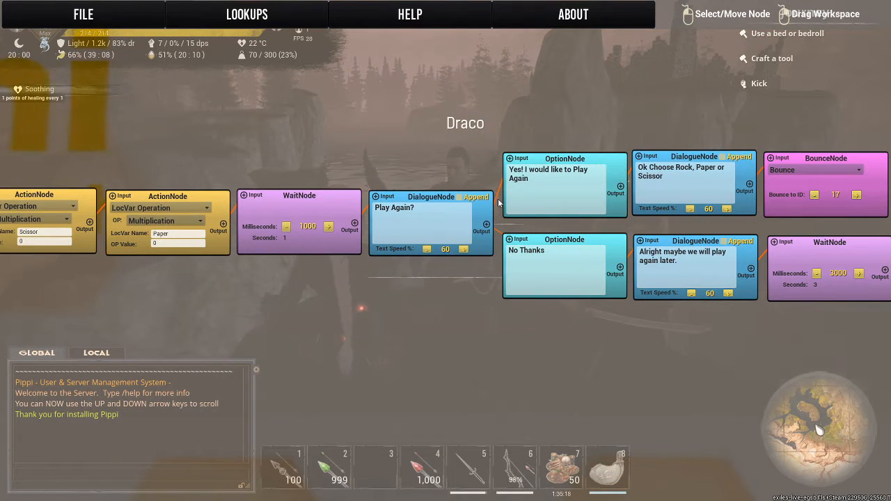
{"action": "left_click_drag", "start_coordinate": [303, 386], "coordinate": [870, 373]}
{"action": "left_click_drag", "start_coordinate": [454, 396], "coordinate": [634, 410]}
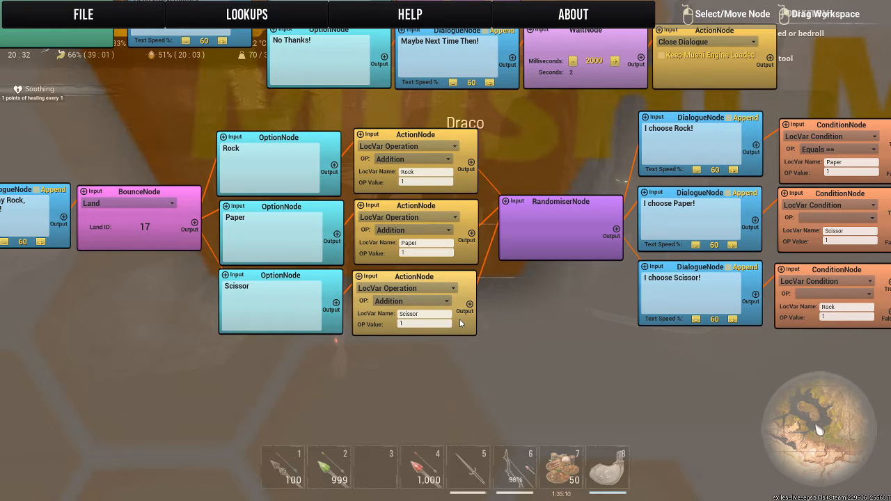
Close the node editor and Draco's Thespian Config, and return to the game world in front of Draco.
{"action": "key", "text": "Escape"}
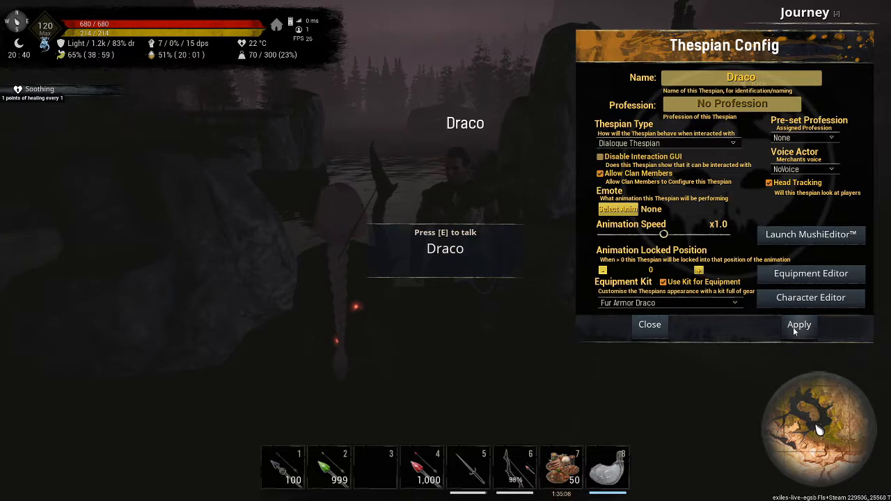
{"action": "left_click", "coordinate": [650, 326]}
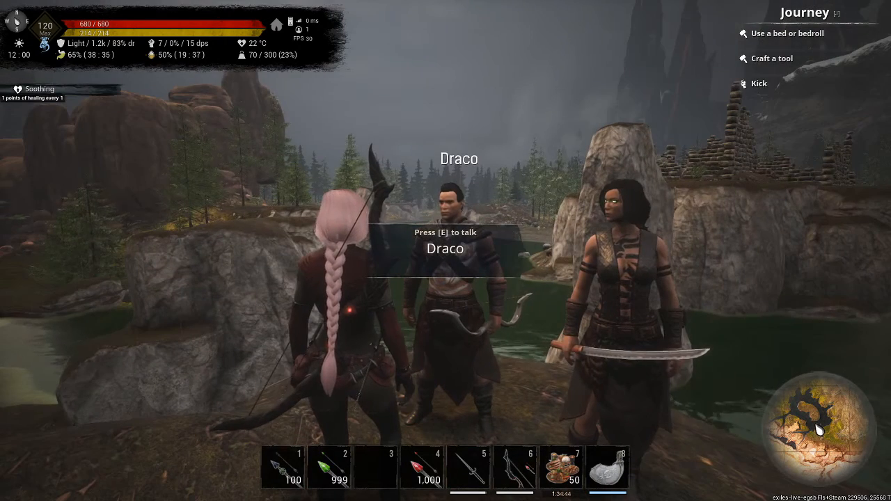
{"action": "key", "text": "s"}
{"action": "key", "text": "w"}
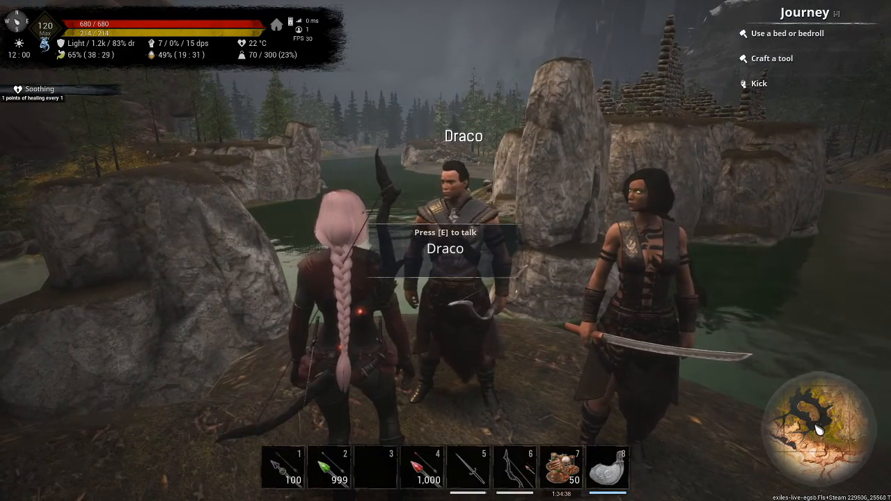
Test Draco's dialogue by declining the game with "No Thanks!", and end the conversation.
{"action": "key", "text": "e"}
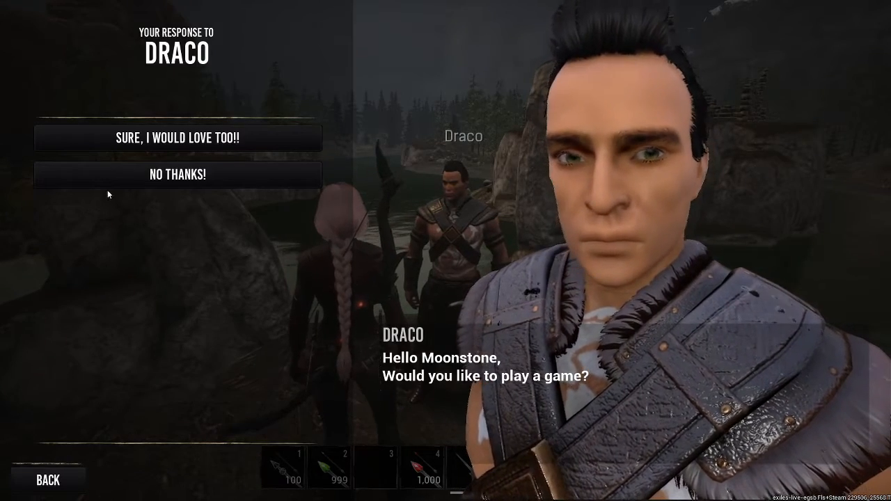
{"action": "left_click", "coordinate": [104, 185]}
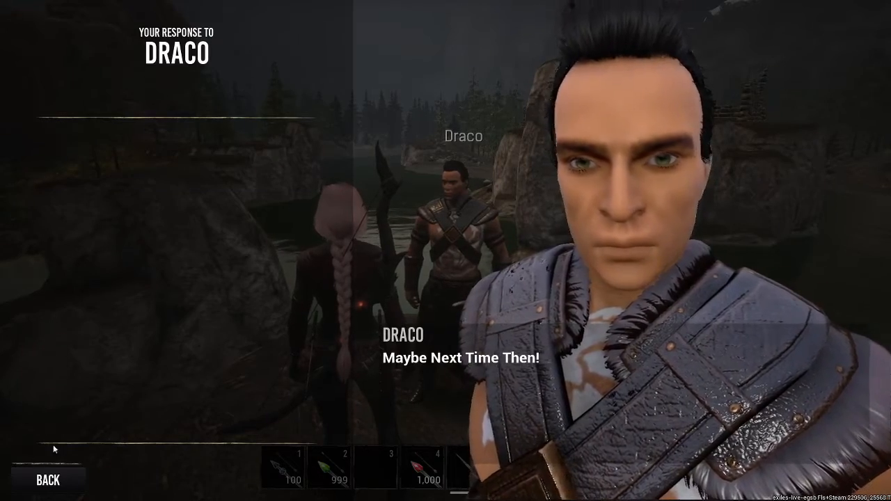
{"action": "left_click", "coordinate": [49, 479]}
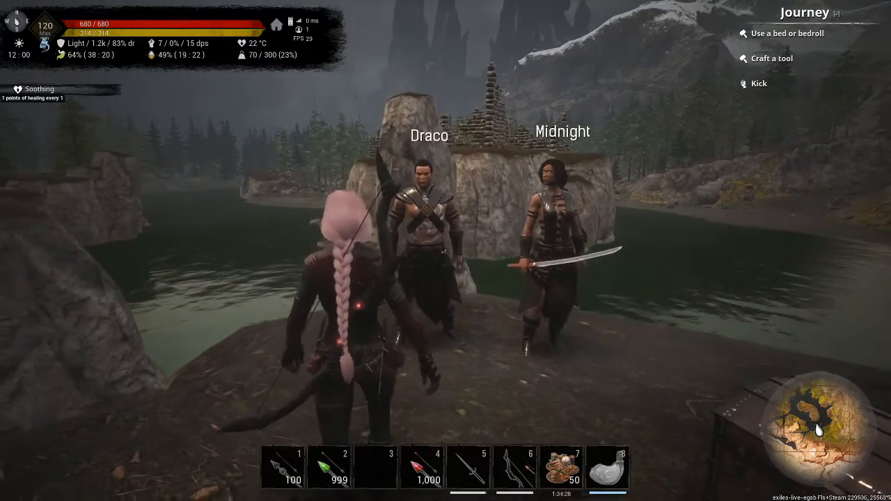
Talk to Draco again, accept with "Sure, I would Love too!!", play Rock, and end the conversation.
{"action": "key", "text": "w"}
{"action": "key", "text": "e"}
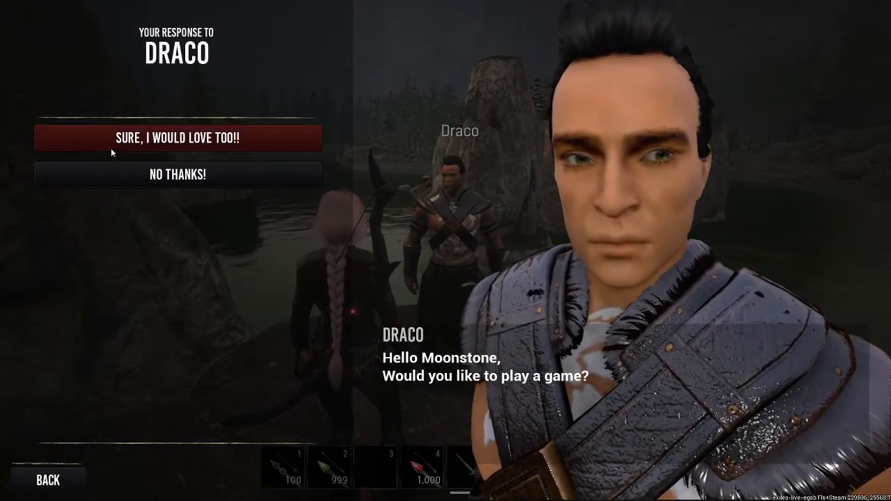
{"action": "left_click", "coordinate": [111, 148]}
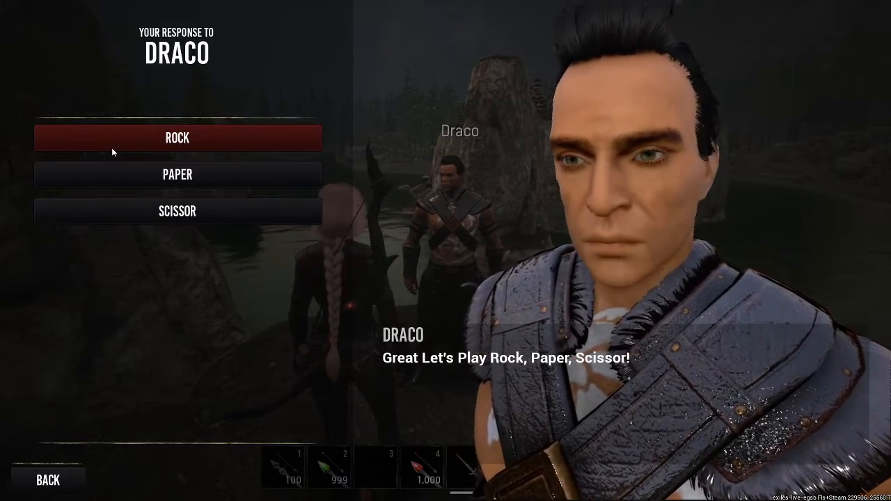
{"action": "left_click", "coordinate": [114, 144]}
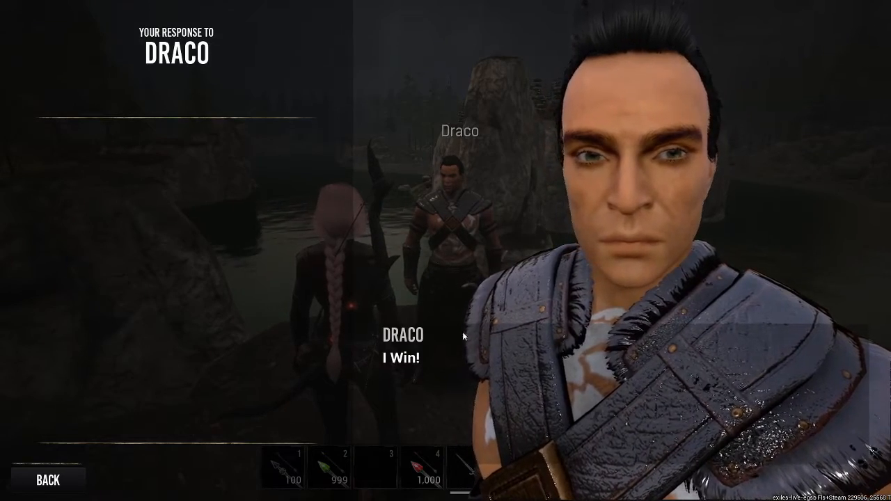
{"action": "left_click", "coordinate": [45, 481]}
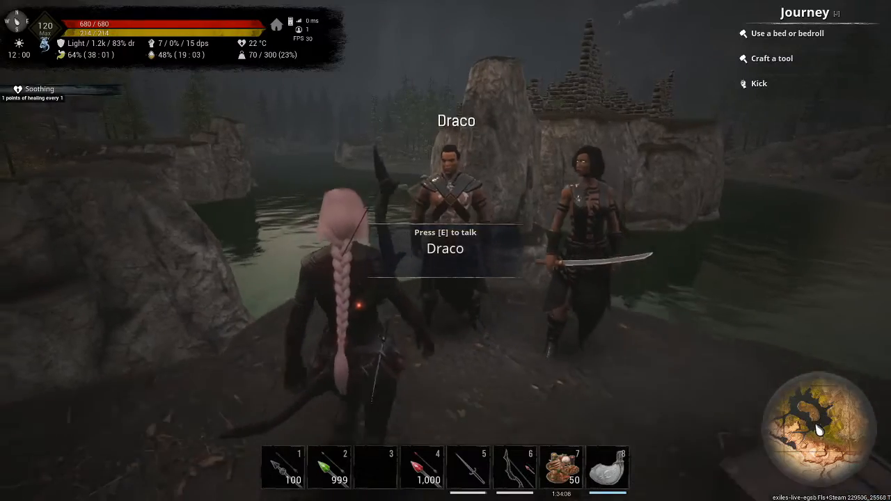
Edit the Draco thespian again and launch its MushiEditor.
{"action": "key", "text": "w"}
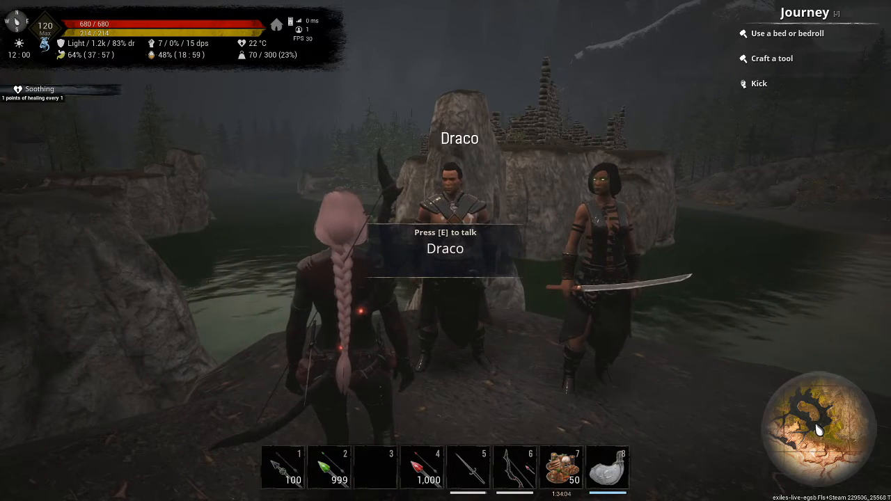
{"action": "key", "text": "e"}
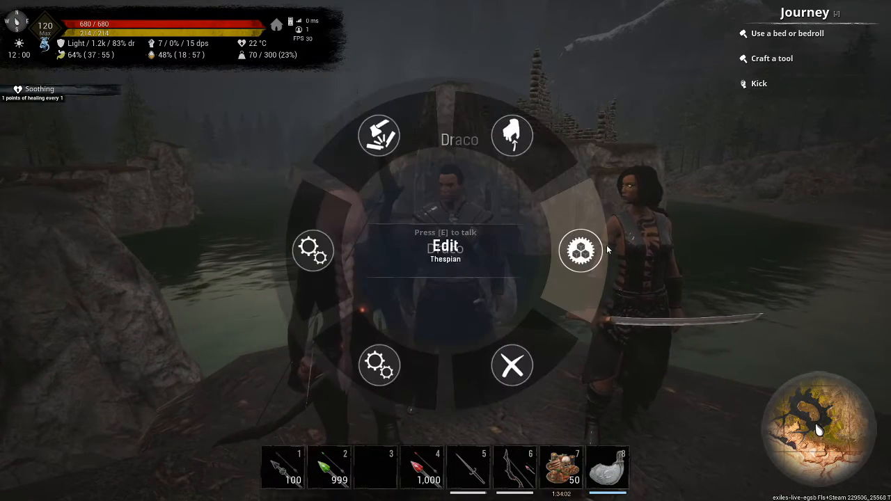
{"action": "left_click", "coordinate": [580, 251]}
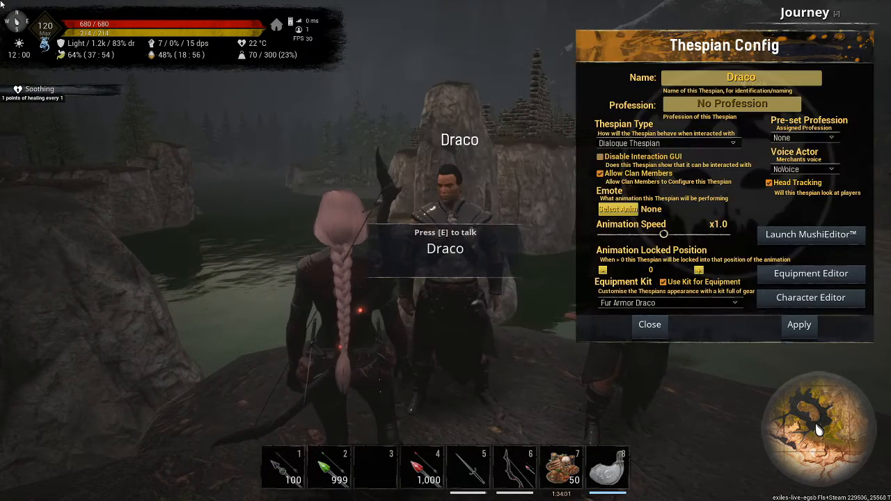
{"action": "left_click", "coordinate": [834, 234]}
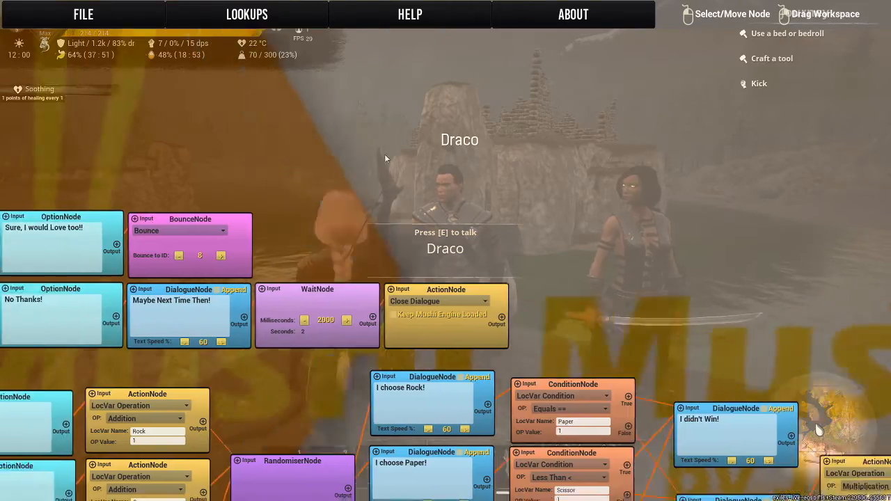
Examine how the conditions, the "I didn't Win!" and "I Win!" dialogues, and the variable resets lead to the "Play Again?" branch.
{"action": "left_click_drag", "start_coordinate": [319, 164], "coordinate": [486, 73]}
{"action": "left_click_drag", "start_coordinate": [448, 303], "coordinate": [163, 102]}
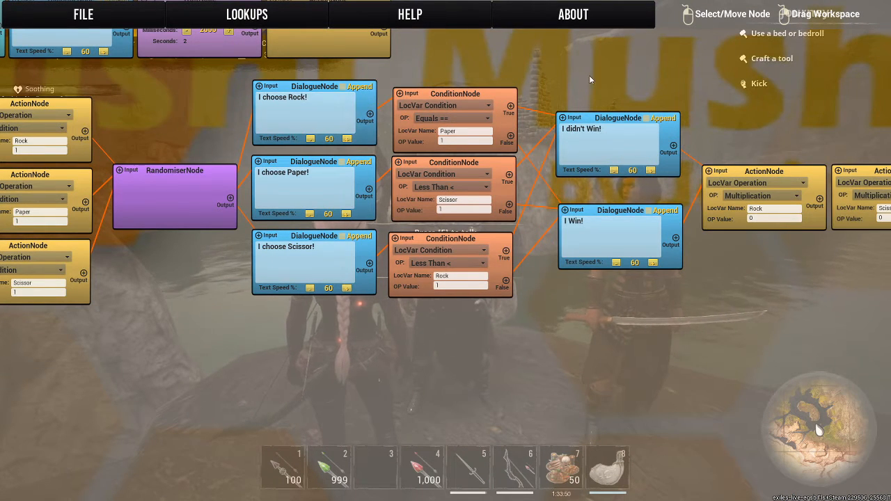
{"action": "left_click_drag", "start_coordinate": [589, 76], "coordinate": [493, 67]}
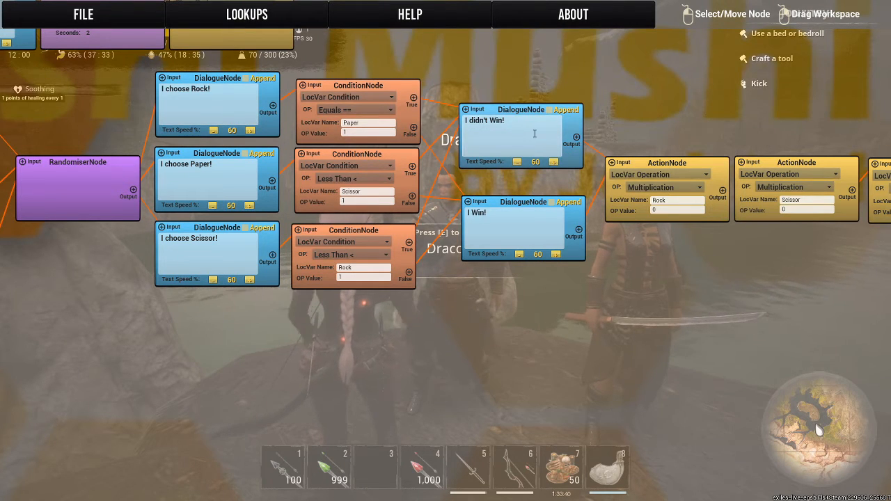
{"action": "left_click_drag", "start_coordinate": [619, 84], "coordinate": [58, 119]}
{"action": "left_click_drag", "start_coordinate": [462, 131], "coordinate": [32, 126]}
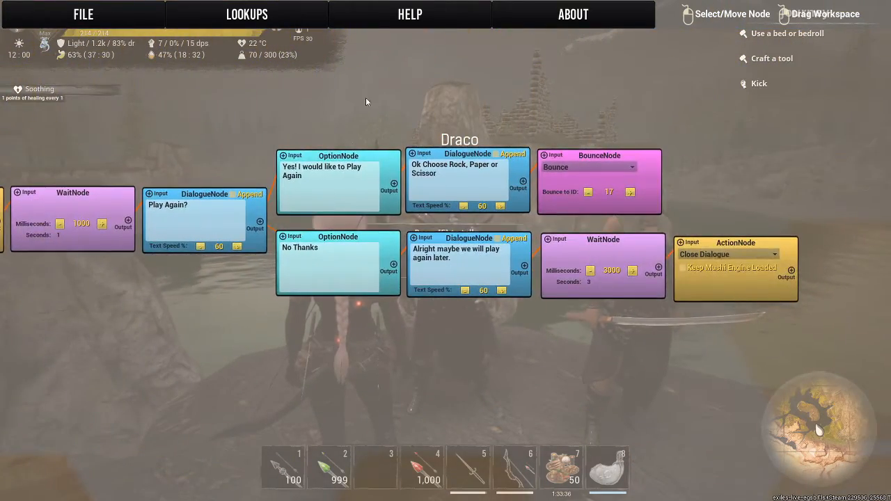
{"action": "left_click_drag", "start_coordinate": [365, 102], "coordinate": [749, 115]}
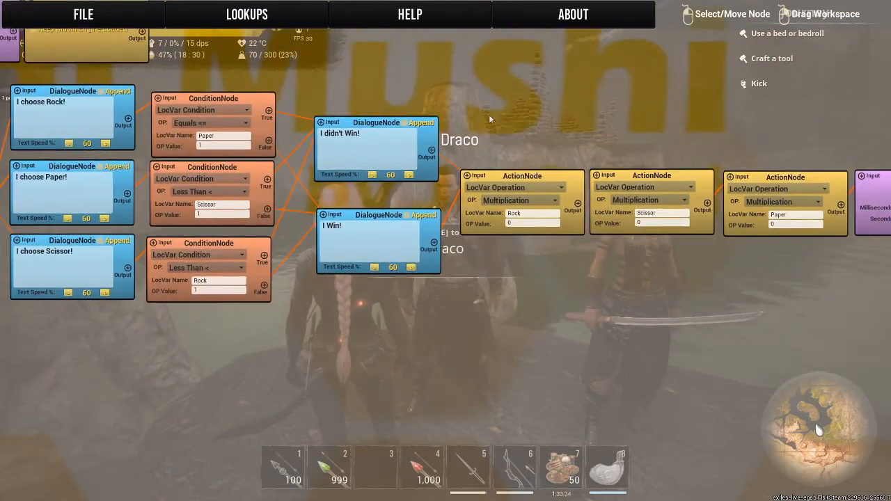
{"action": "left_click_drag", "start_coordinate": [489, 119], "coordinate": [26, 105]}
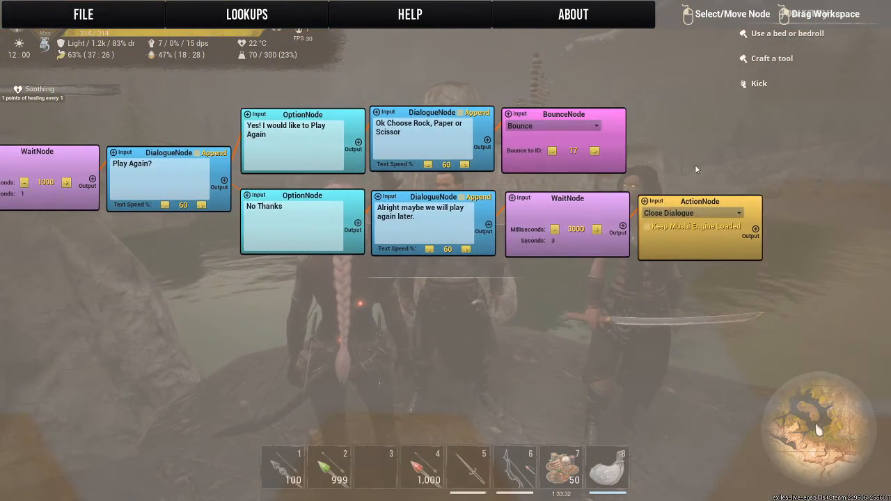
Shift the "Play Again?" dialogue and every node of its Yes and No branches further from the preceding WaitNode to open space.
{"action": "left_click_drag", "start_coordinate": [693, 203], "coordinate": [759, 207]}
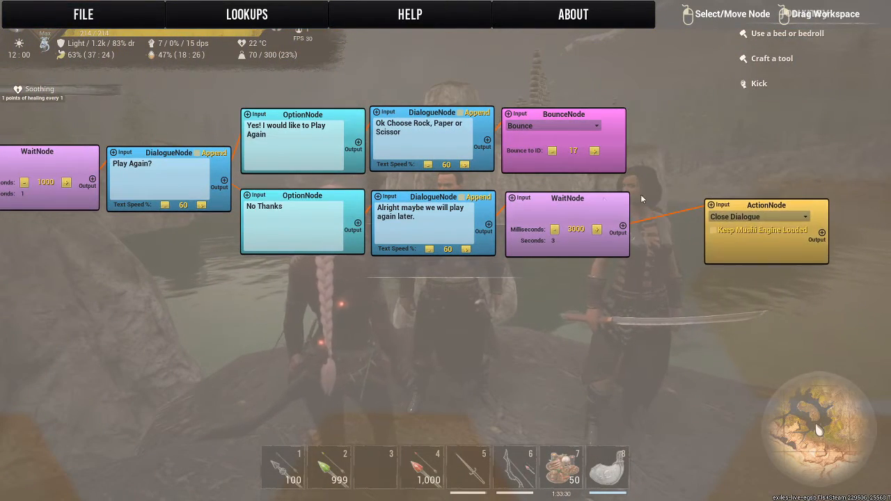
{"action": "left_click_drag", "start_coordinate": [576, 202], "coordinate": [646, 206]}
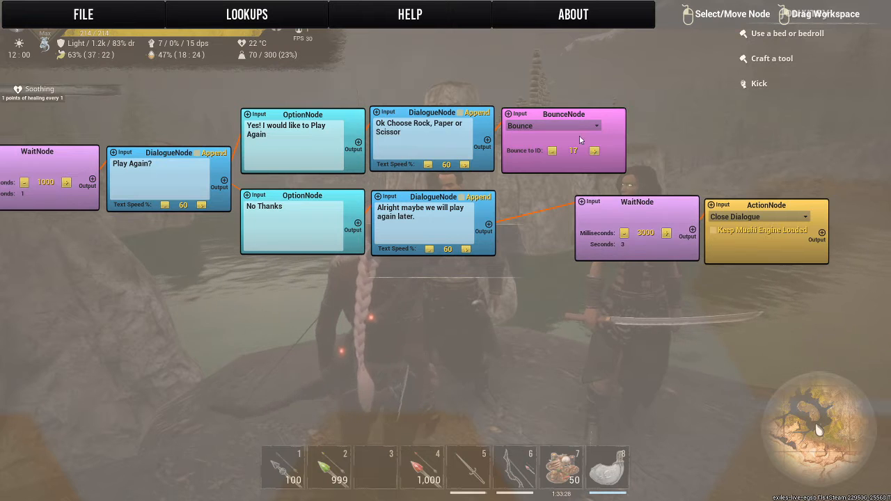
{"action": "left_click_drag", "start_coordinate": [565, 115], "coordinate": [642, 122]}
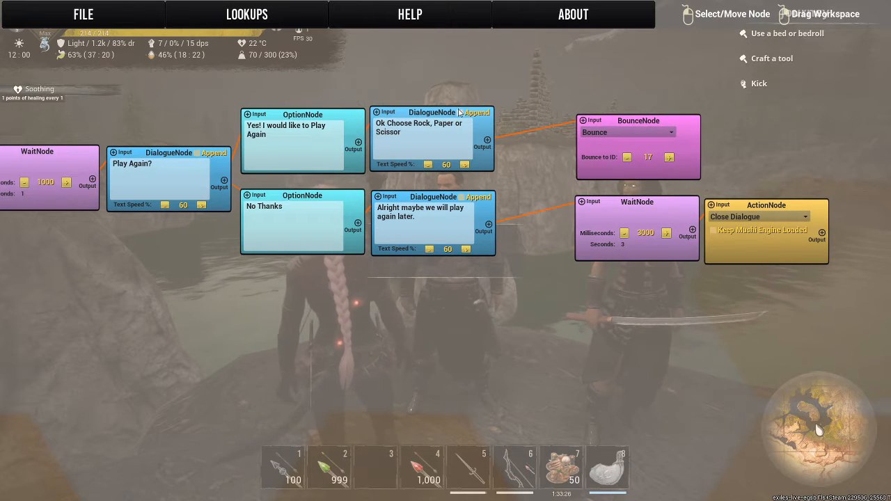
{"action": "left_click_drag", "start_coordinate": [410, 107], "coordinate": [483, 123]}
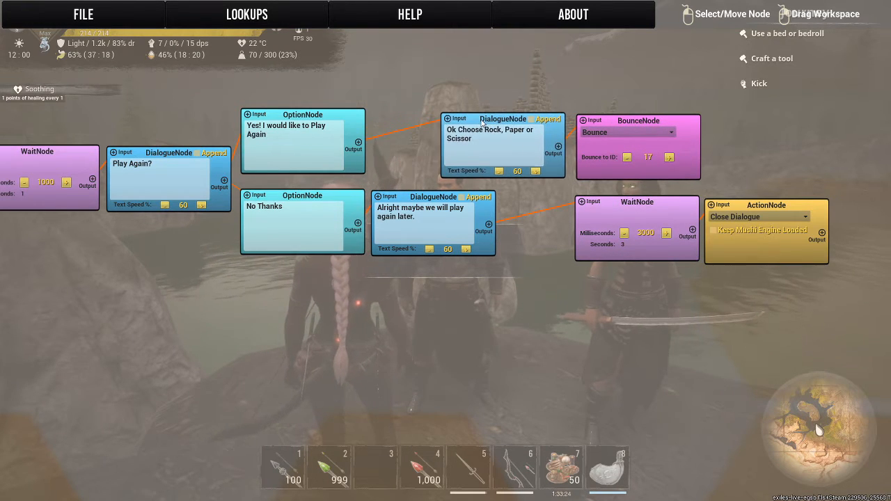
{"action": "left_click_drag", "start_coordinate": [408, 195], "coordinate": [479, 203]}
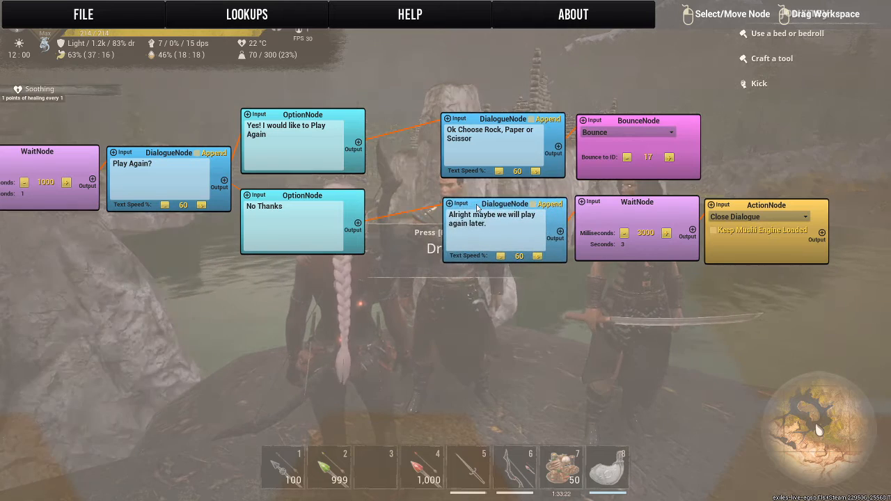
{"action": "left_click_drag", "start_coordinate": [339, 203], "coordinate": [404, 212]}
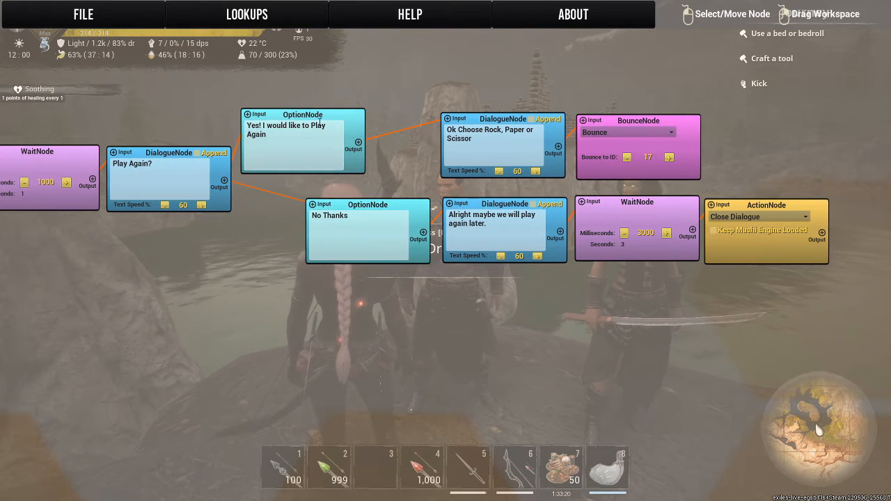
{"action": "left_click_drag", "start_coordinate": [319, 123], "coordinate": [386, 129]}
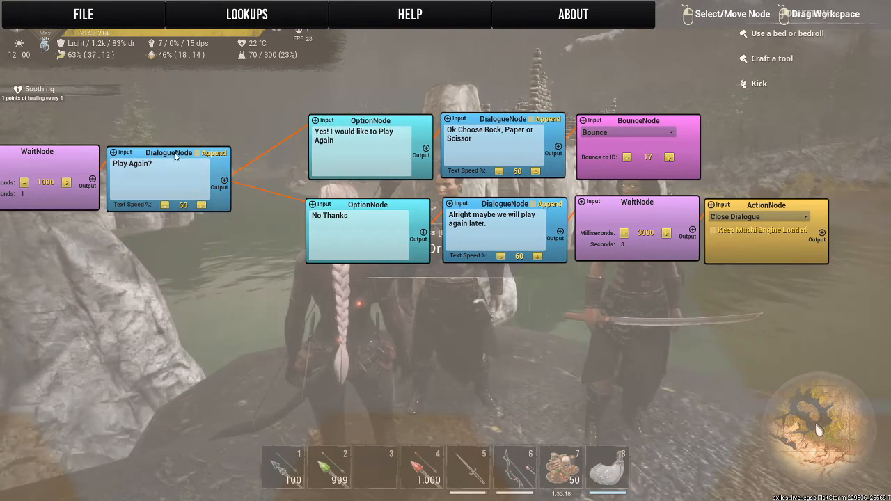
{"action": "left_click_drag", "start_coordinate": [175, 157], "coordinate": [234, 165]}
Regroup the Rock, Scissor and Paper reset ActionNodes near the WaitNode, and move the "I didn't Win!" and "I Win!" dialogues closer to the conditions.
{"action": "left_click_drag", "start_coordinate": [64, 154], "coordinate": [613, 168]}
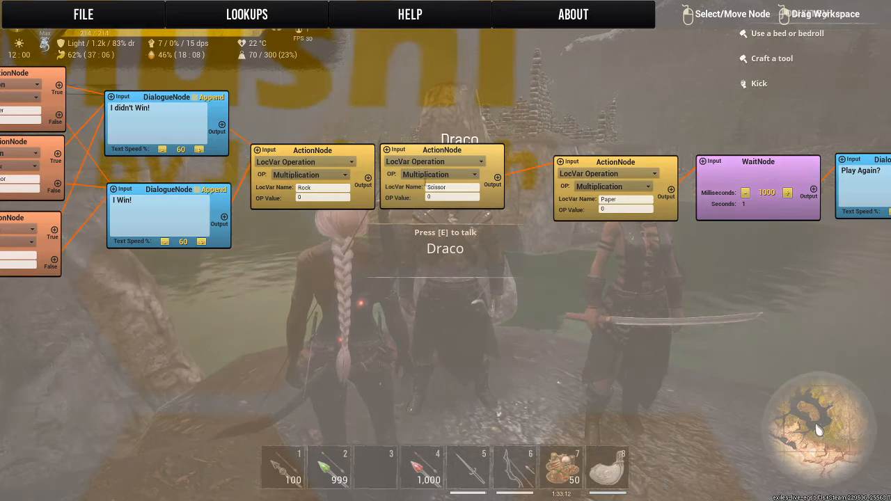
{"action": "left_click_drag", "start_coordinate": [444, 151], "coordinate": [483, 161]}
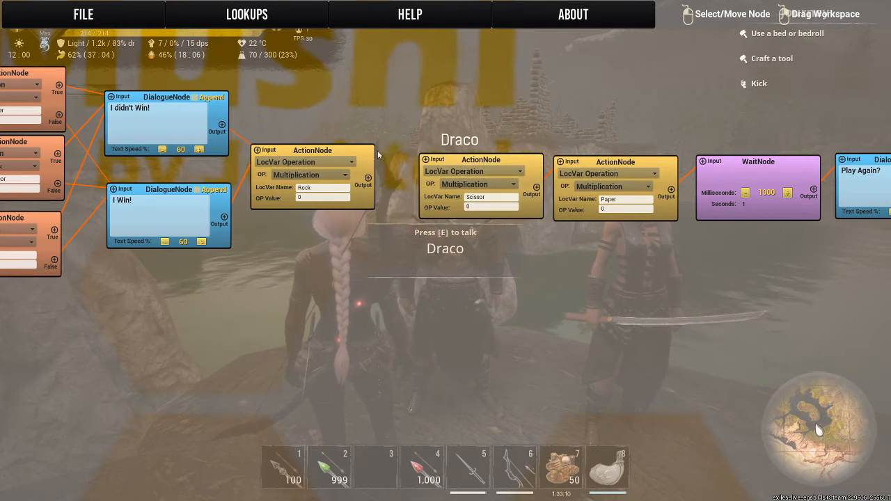
{"action": "left_click_drag", "start_coordinate": [342, 155], "coordinate": [376, 164]}
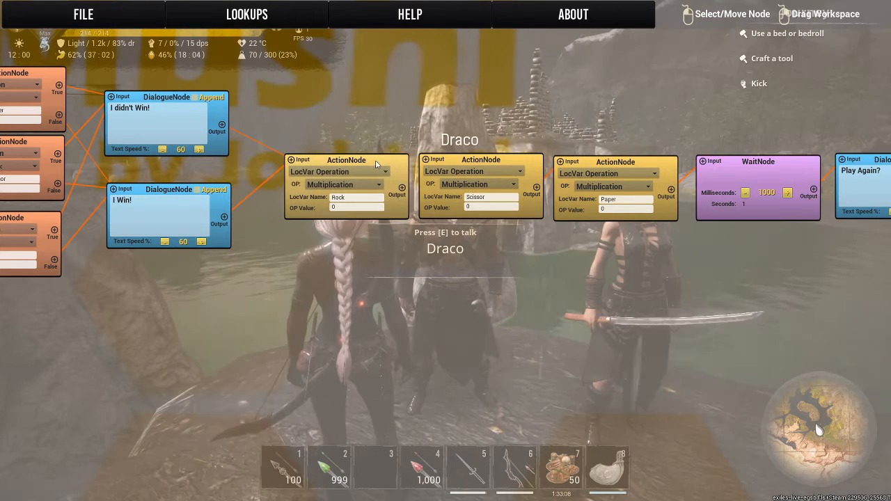
{"action": "left_click", "coordinate": [401, 188]}
{"action": "left_click", "coordinate": [426, 159]}
{"action": "left_click_drag", "start_coordinate": [298, 150], "coordinate": [645, 168]}
{"action": "left_click_drag", "start_coordinate": [513, 206], "coordinate": [483, 211]}
{"action": "left_click_drag", "start_coordinate": [536, 116], "coordinate": [503, 122]}
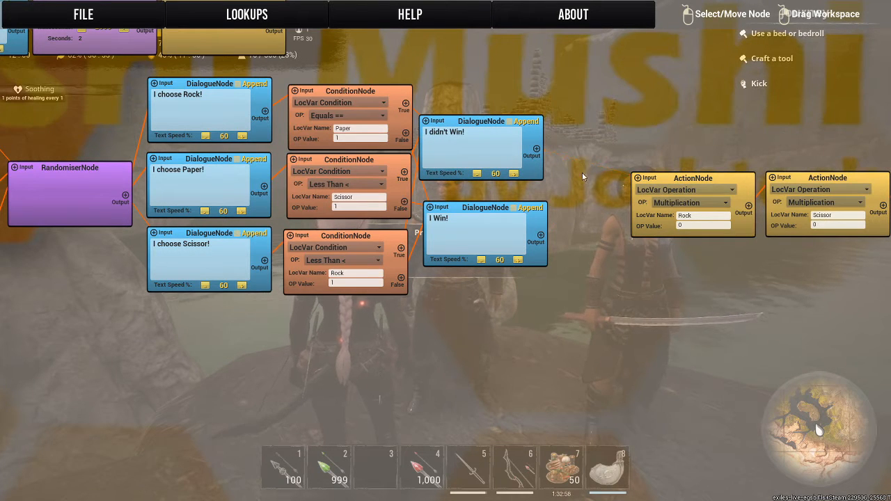
Add a WaitNode, set its wait to 3000 milliseconds, and place it below the "I Win!" dialogue.
{"action": "right_click", "coordinate": [583, 173]}
{"action": "left_click", "coordinate": [606, 340]}
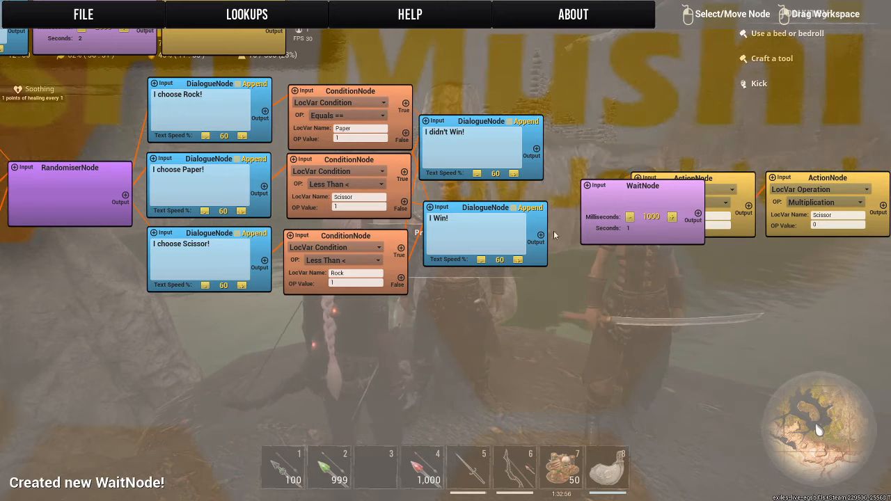
{"action": "left_click", "coordinate": [672, 217]}
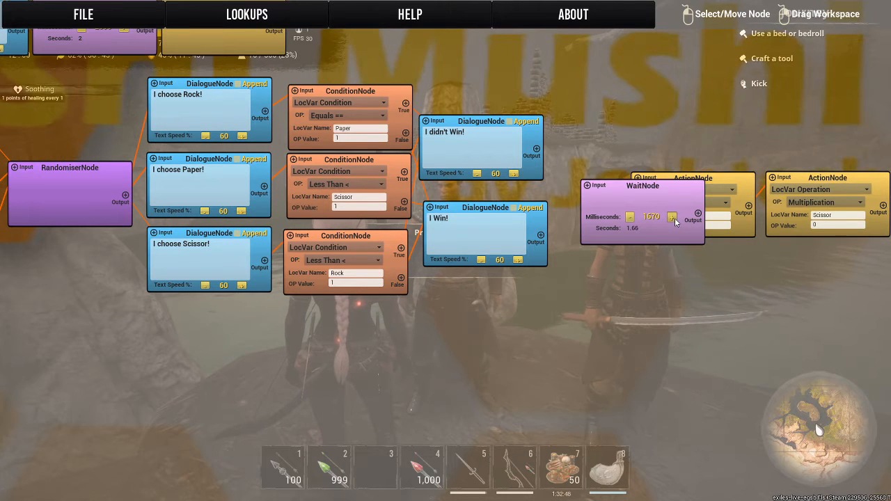
{"action": "left_click", "coordinate": [672, 218]}
{"action": "left_click", "coordinate": [672, 218]}
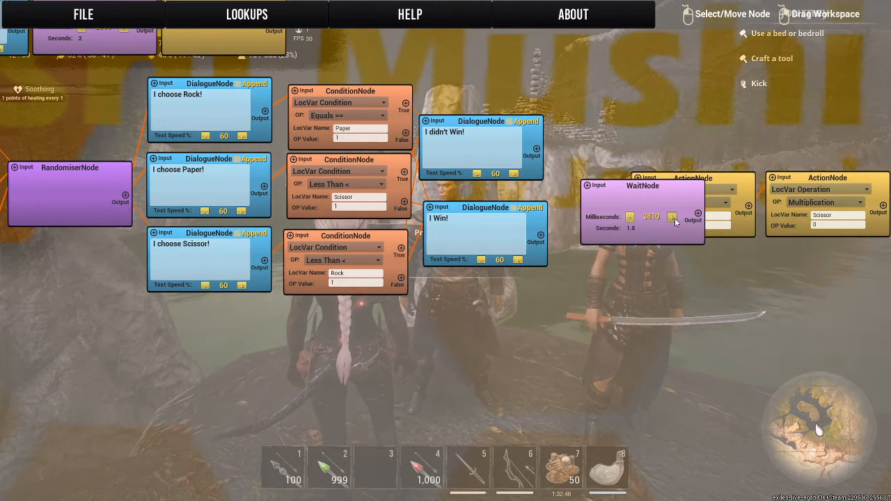
{"action": "left_click", "coordinate": [628, 217]}
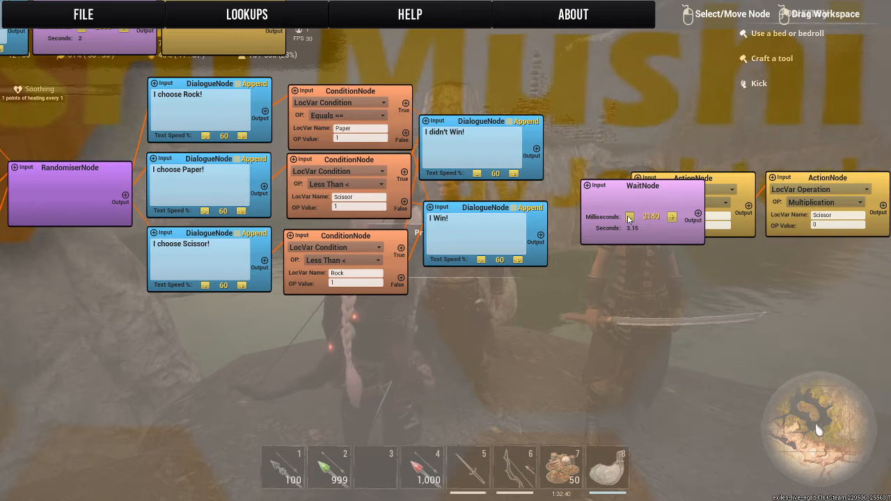
{"action": "left_click", "coordinate": [628, 217]}
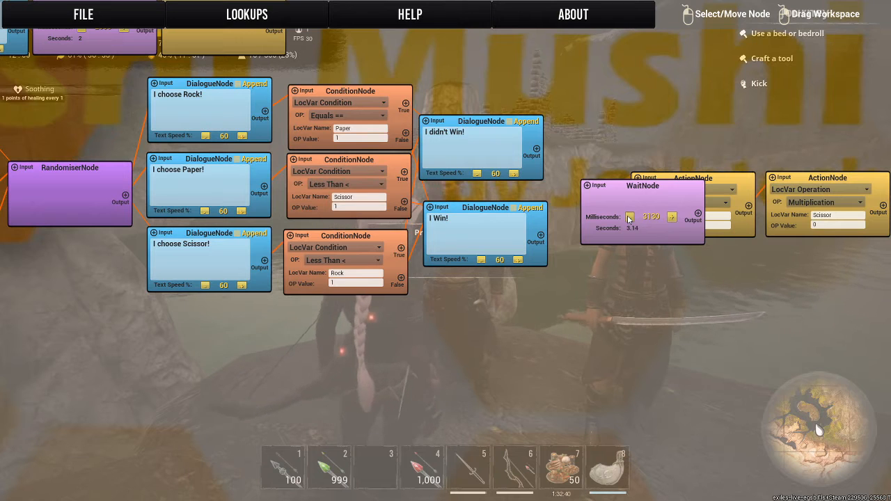
{"action": "left_click", "coordinate": [672, 217]}
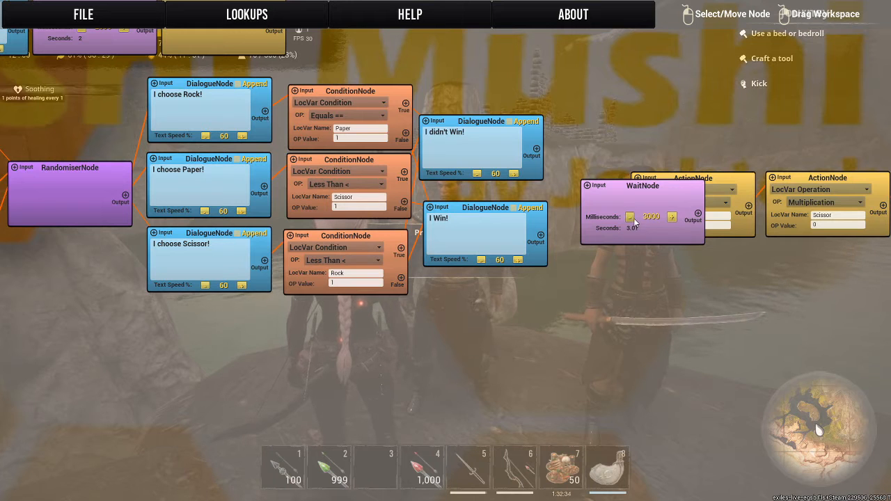
{"action": "left_click_drag", "start_coordinate": [631, 211], "coordinate": [434, 377]}
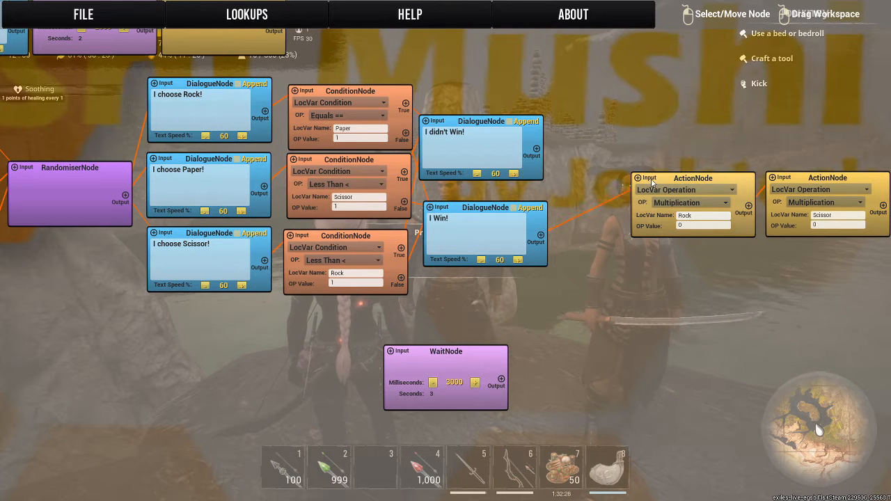
Move the two result dialogues and the three ConditionNodes to open a gap after the "I choose" dialogues.
{"action": "left_click_drag", "start_coordinate": [653, 182], "coordinate": [530, 121]}
{"action": "left_click_drag", "start_coordinate": [442, 213], "coordinate": [519, 223]}
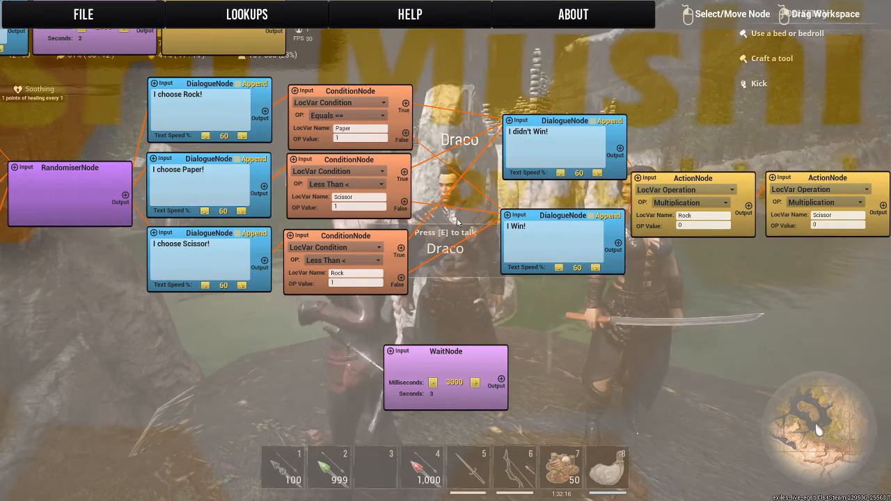
{"action": "left_click_drag", "start_coordinate": [593, 92], "coordinate": [775, 130]}
{"action": "left_click_drag", "start_coordinate": [493, 140], "coordinate": [575, 141]}
{"action": "left_click_drag", "start_coordinate": [479, 206], "coordinate": [563, 212]}
{"action": "left_click_drag", "start_coordinate": [493, 284], "coordinate": [580, 293]}
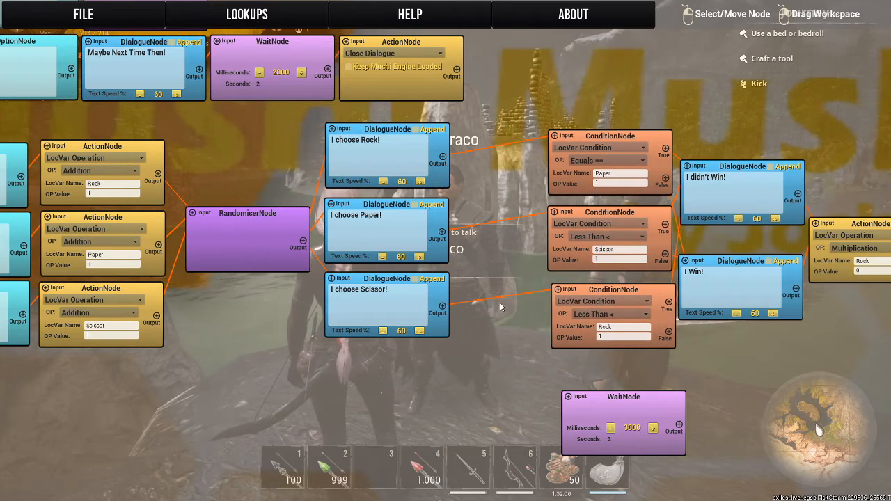
Unlink the "I choose" dialogues from the ConditionNodes and place the 3000 ms WaitNode below the gap between them.
{"action": "left_click_drag", "start_coordinate": [496, 353], "coordinate": [623, 319]}
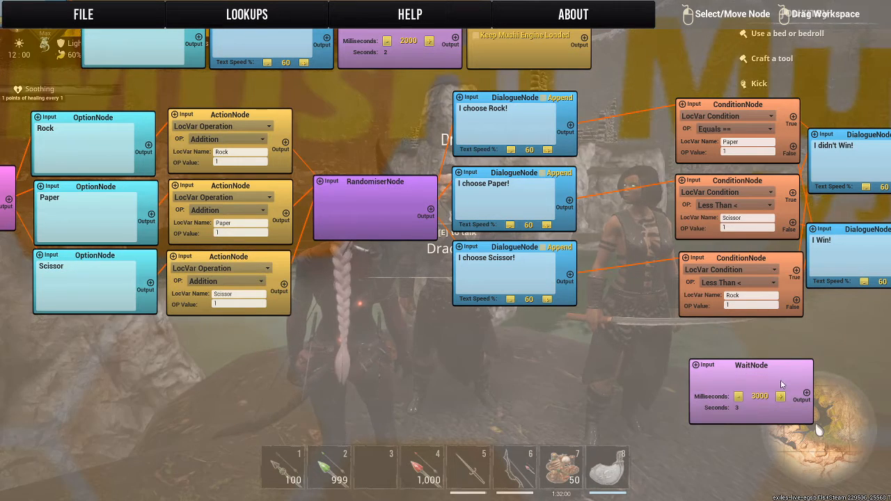
{"action": "left_click_drag", "start_coordinate": [773, 374], "coordinate": [651, 346]}
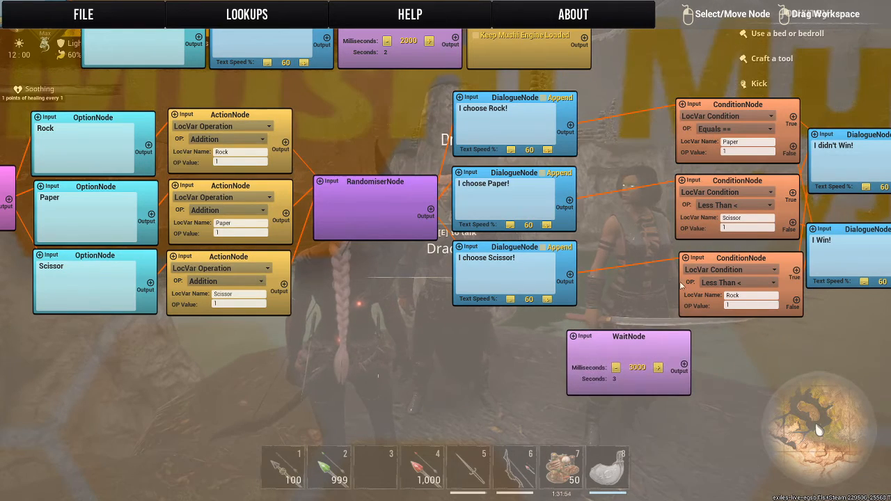
{"action": "left_click_drag", "start_coordinate": [856, 342], "coordinate": [830, 335]}
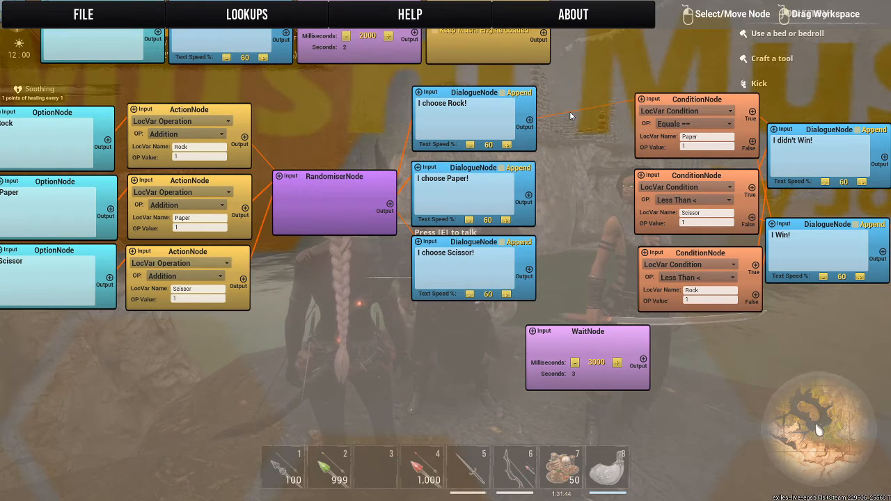
{"action": "left_click_drag", "start_coordinate": [603, 332], "coordinate": [557, 360]}
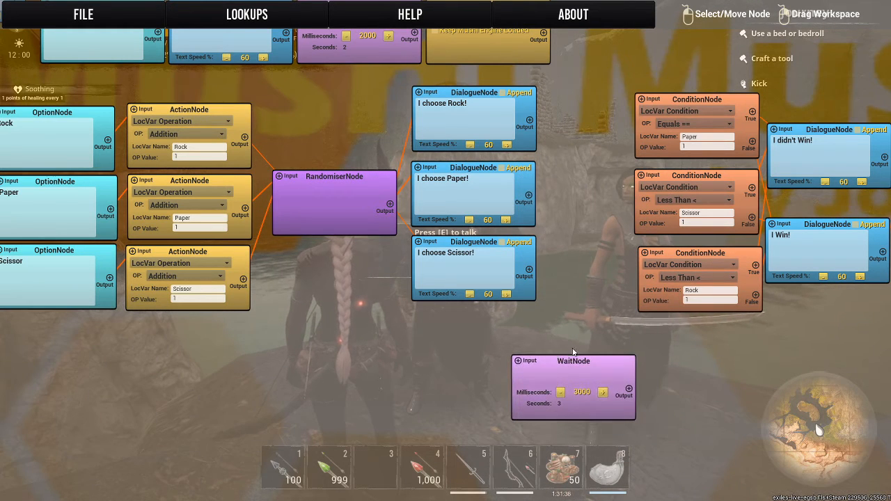
Add two more WaitNodes and place one beside the "I choose Rock!" dialogue.
{"action": "right_click", "coordinate": [596, 287]}
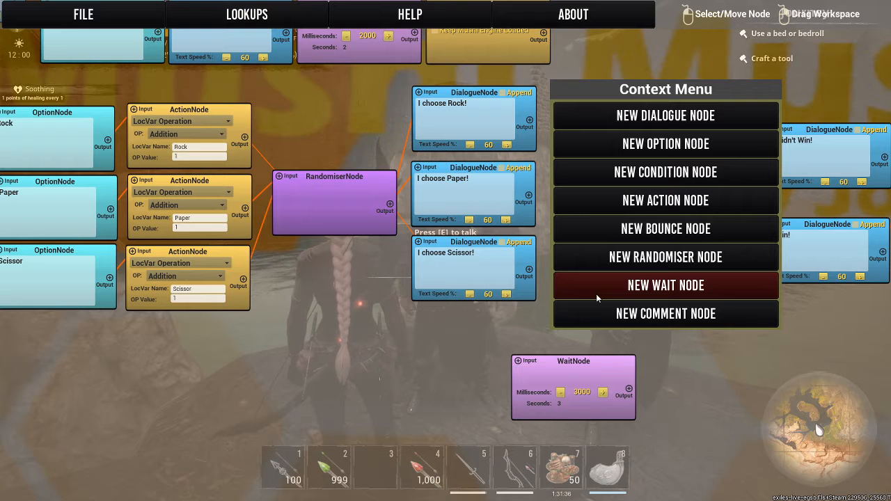
{"action": "left_click", "coordinate": [595, 287]}
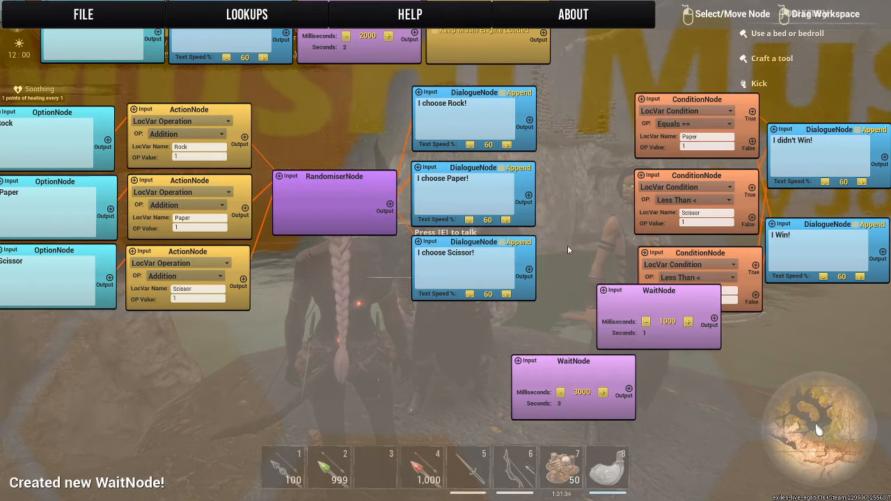
{"action": "right_click", "coordinate": [590, 287]}
{"action": "left_click", "coordinate": [585, 401]}
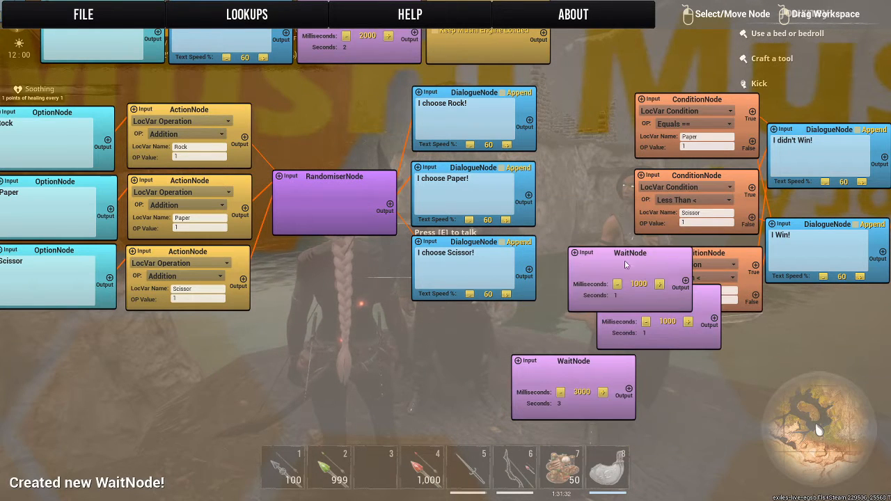
{"action": "left_click_drag", "start_coordinate": [625, 260], "coordinate": [600, 100]}
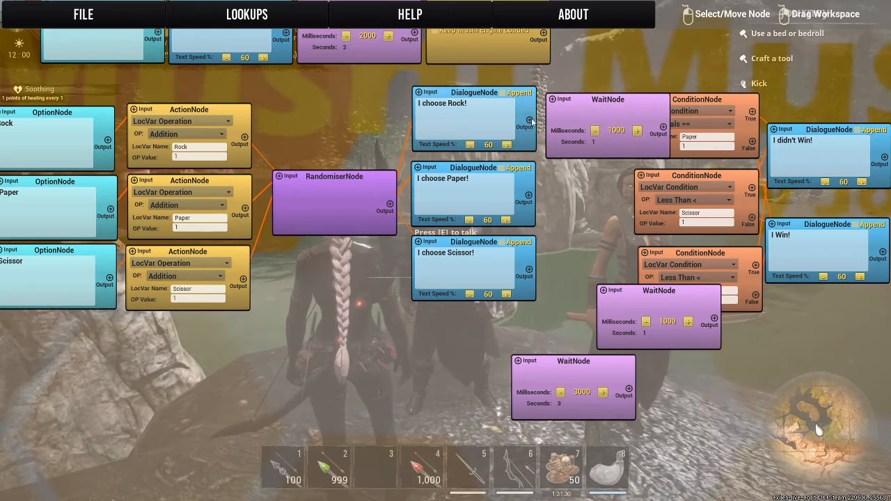
Link the "I choose Rock!" dialogue through the adjacent WaitNode to the Paper ConditionNode, and line up both nodes.
{"action": "left_click_drag", "start_coordinate": [593, 70], "coordinate": [379, 112]}
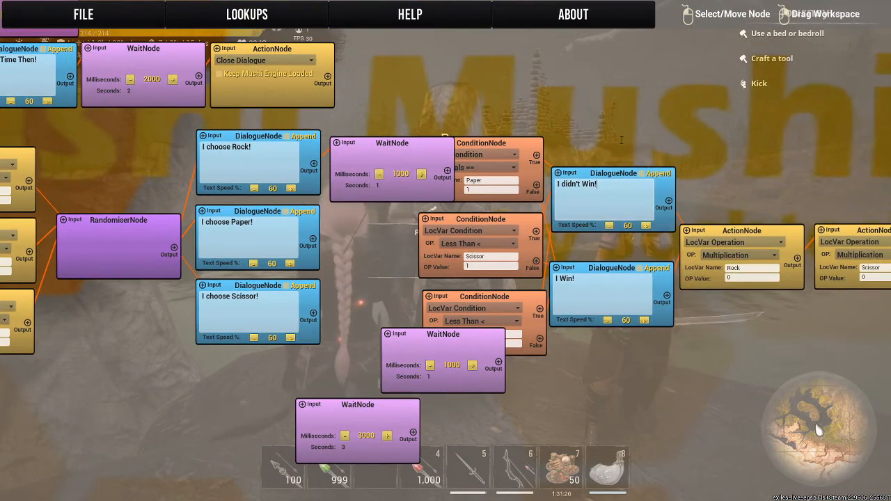
{"action": "left_click_drag", "start_coordinate": [465, 142], "coordinate": [526, 144]}
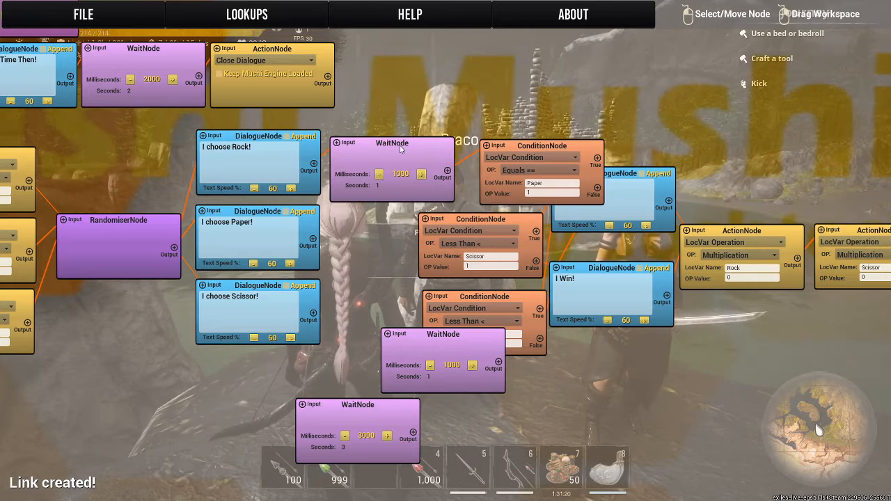
{"action": "left_click_drag", "start_coordinate": [402, 144], "coordinate": [398, 140]}
{"action": "left_click_drag", "start_coordinate": [516, 145], "coordinate": [497, 138]}
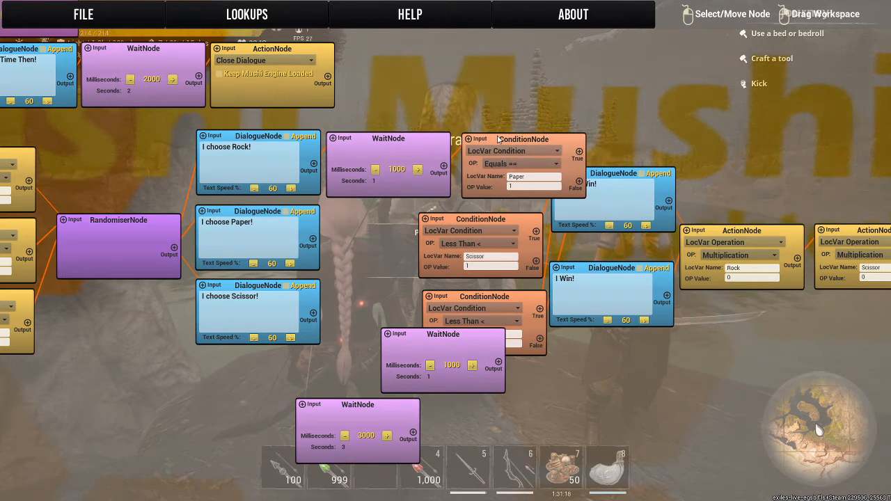
Set the wait of the WaitNode after "I choose Rock!" to 3000 milliseconds.
{"action": "left_click", "coordinate": [418, 169]}
{"action": "left_click", "coordinate": [417, 170]}
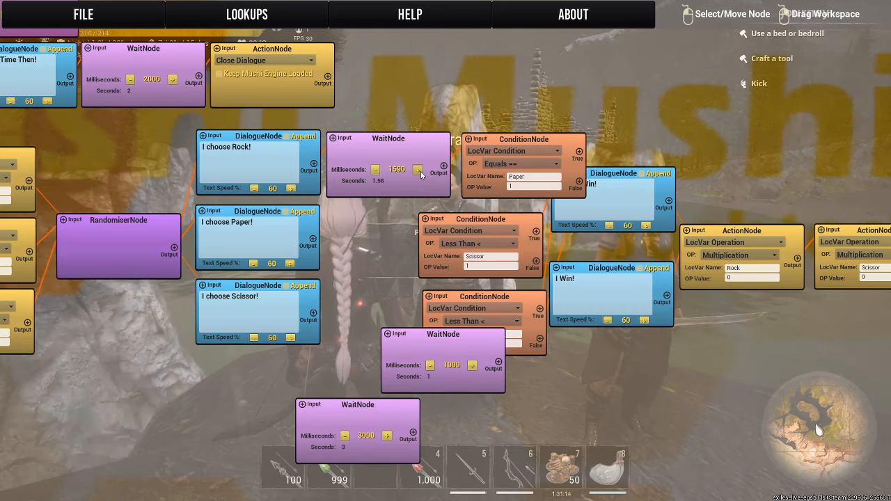
{"action": "left_click", "coordinate": [419, 171]}
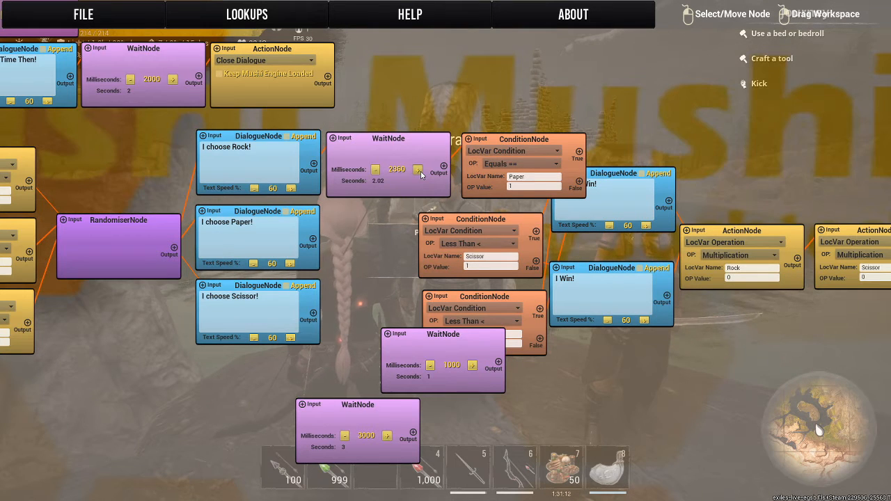
{"action": "left_click", "coordinate": [418, 171]}
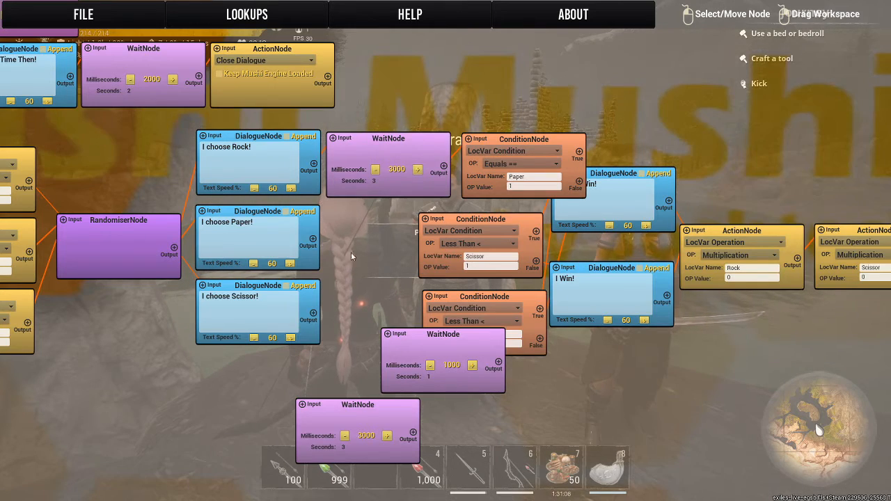
Set the second WaitNode to 3000 milliseconds, link the "I choose Paper!" dialogue through it to the Scissor ConditionNode, and place it beside that dialogue.
{"action": "left_click_drag", "start_coordinate": [352, 254], "coordinate": [435, 166]}
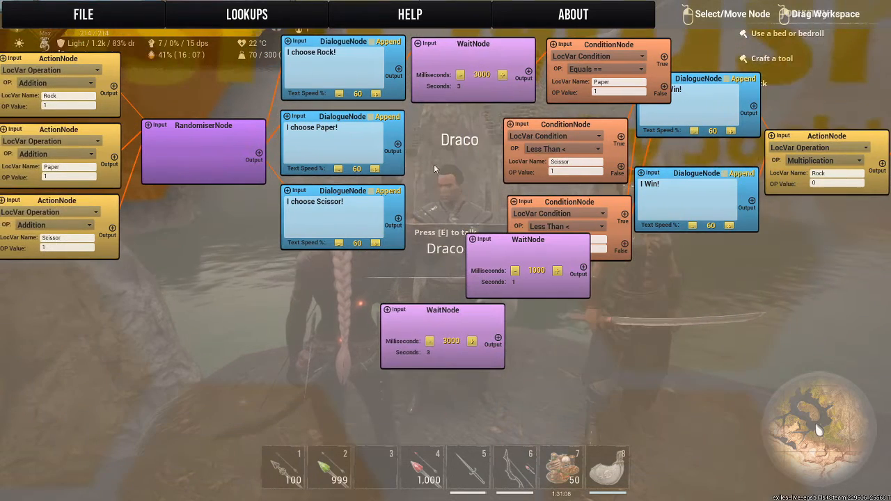
{"action": "left_click", "coordinate": [558, 273]}
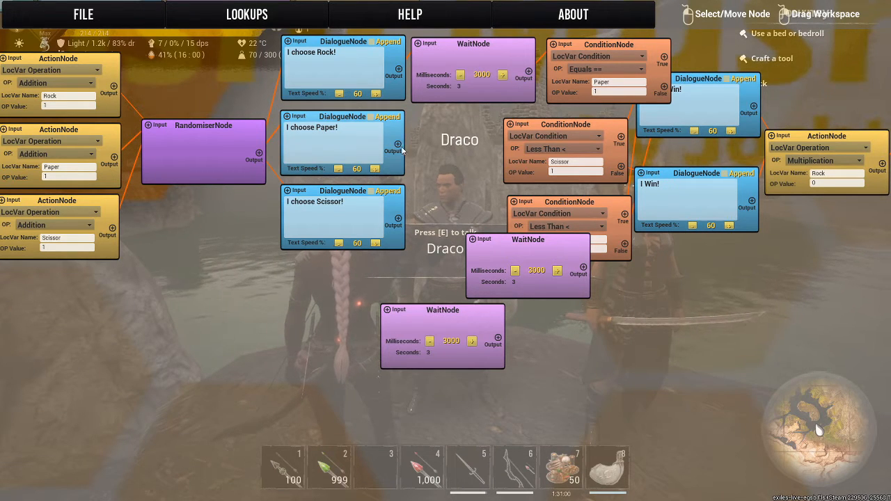
{"action": "left_click", "coordinate": [399, 145]}
{"action": "left_click", "coordinate": [472, 239]}
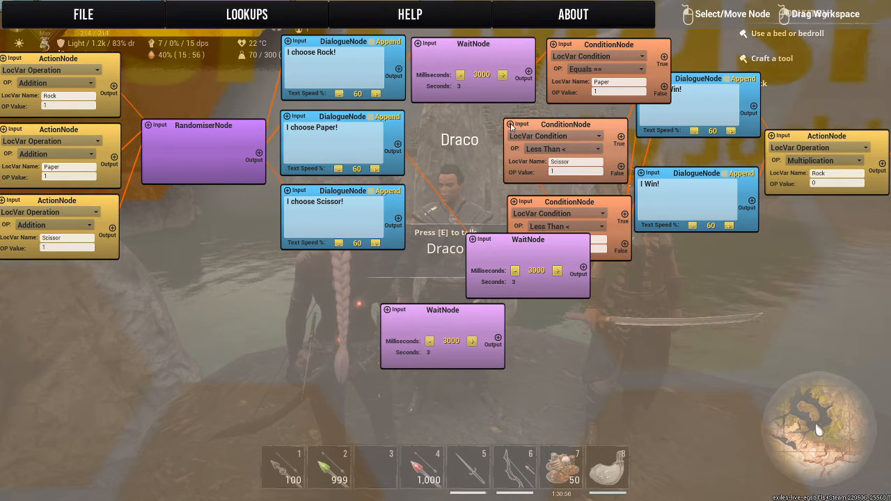
{"action": "left_click_drag", "start_coordinate": [525, 251], "coordinate": [472, 136]}
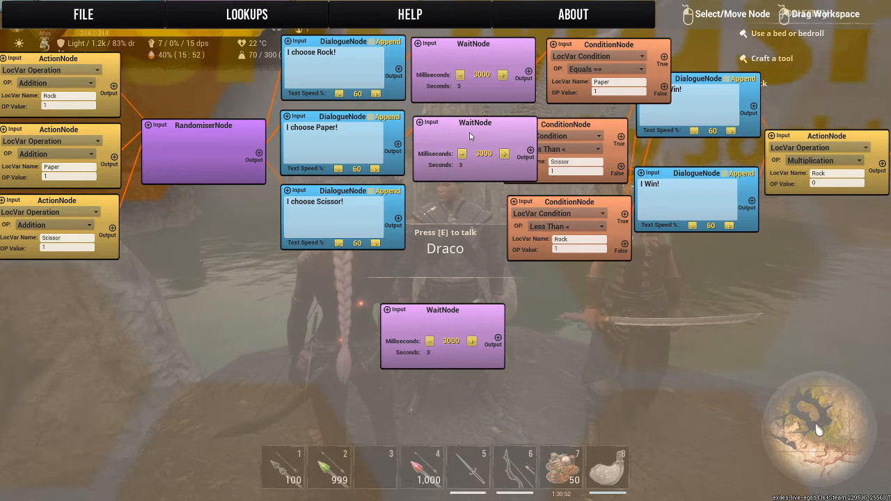
Line up the Paper and Scissor ConditionNodes over their WaitNodes, and move the two result dialogues closer, one above the other.
{"action": "left_click_drag", "start_coordinate": [571, 128], "coordinate": [514, 125]}
{"action": "left_click_drag", "start_coordinate": [607, 46], "coordinate": [503, 46]}
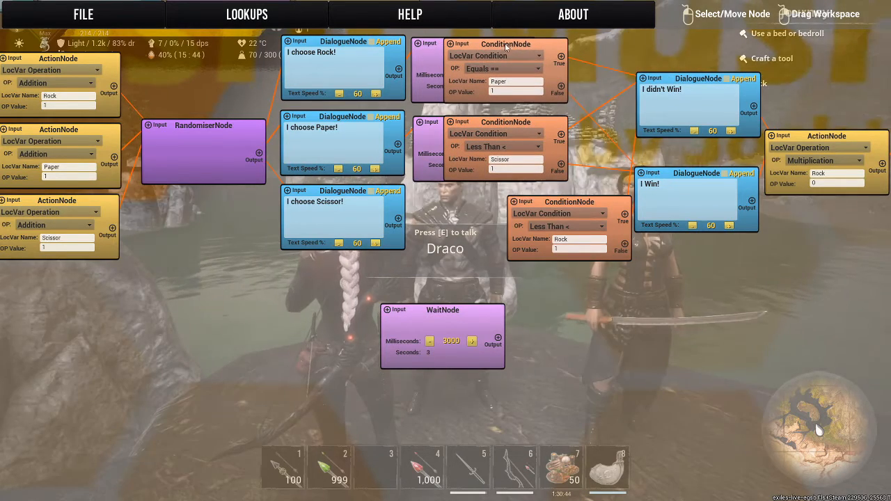
{"action": "left_click_drag", "start_coordinate": [635, 46], "coordinate": [516, 93]}
{"action": "left_click_drag", "start_coordinate": [584, 127], "coordinate": [540, 118]}
{"action": "left_click_drag", "start_coordinate": [580, 221], "coordinate": [538, 217]}
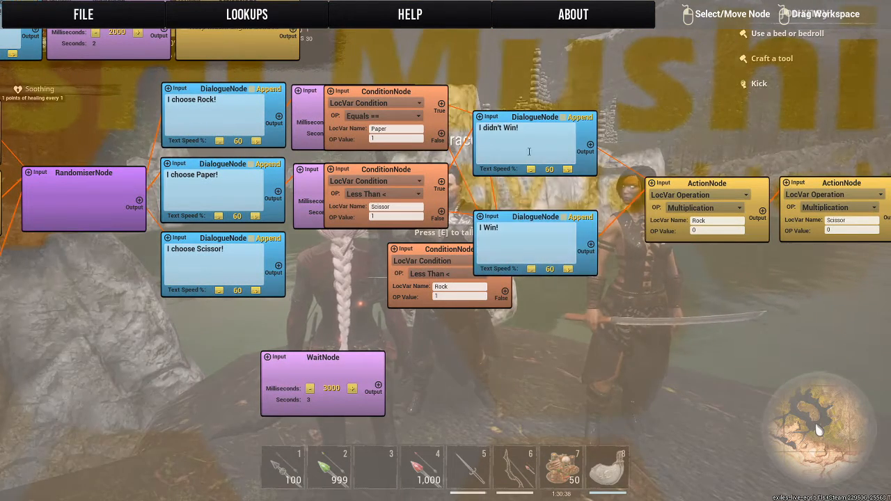
{"action": "left_click_drag", "start_coordinate": [537, 114], "coordinate": [536, 137]}
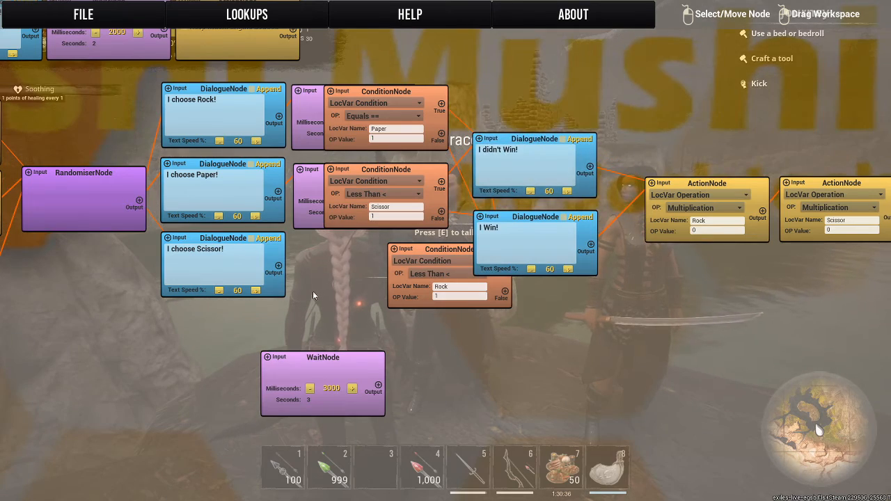
Link the "I choose Scissor!" dialogue through the remaining WaitNode to the Rock ConditionNode, and line up both nodes beside the dialogue.
{"action": "left_click_drag", "start_coordinate": [313, 291], "coordinate": [532, 222]}
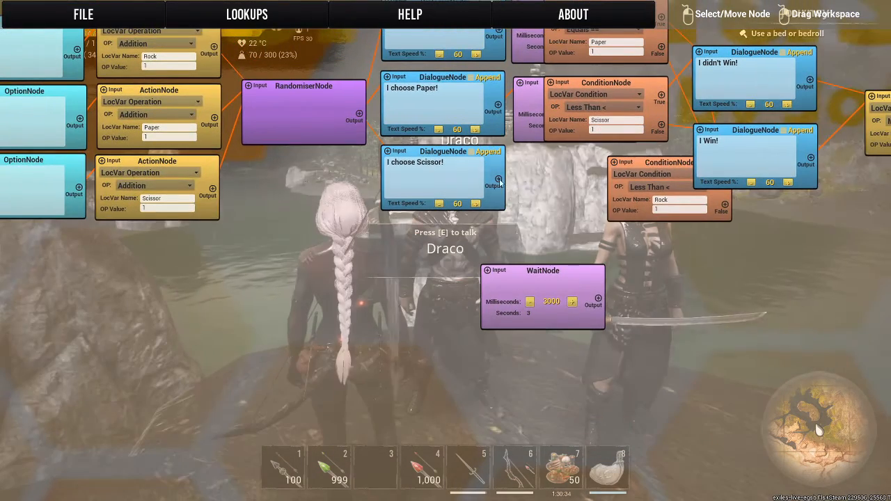
{"action": "left_click", "coordinate": [499, 180]}
{"action": "left_click", "coordinate": [487, 271]}
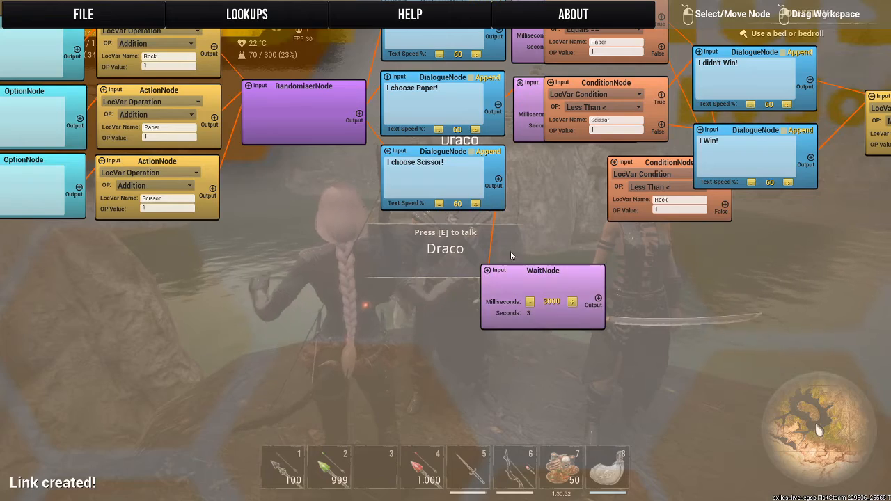
{"action": "left_click_drag", "start_coordinate": [511, 251], "coordinate": [472, 218]}
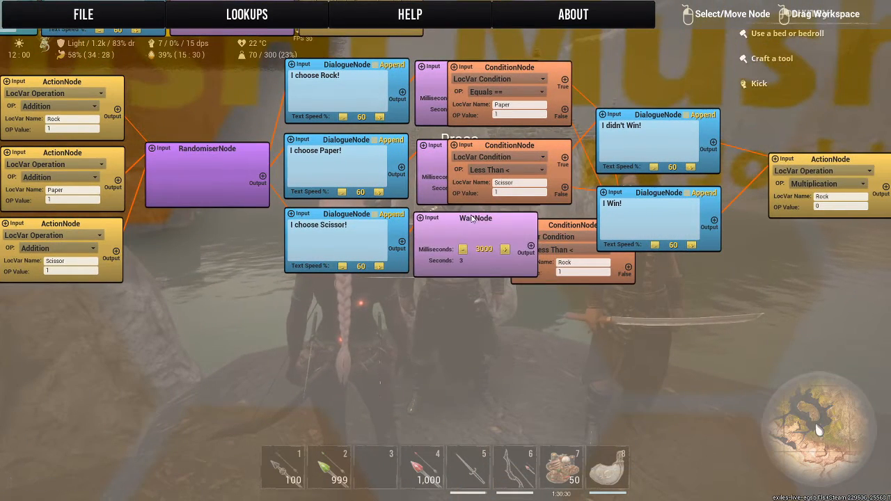
{"action": "left_click_drag", "start_coordinate": [570, 225], "coordinate": [540, 222]}
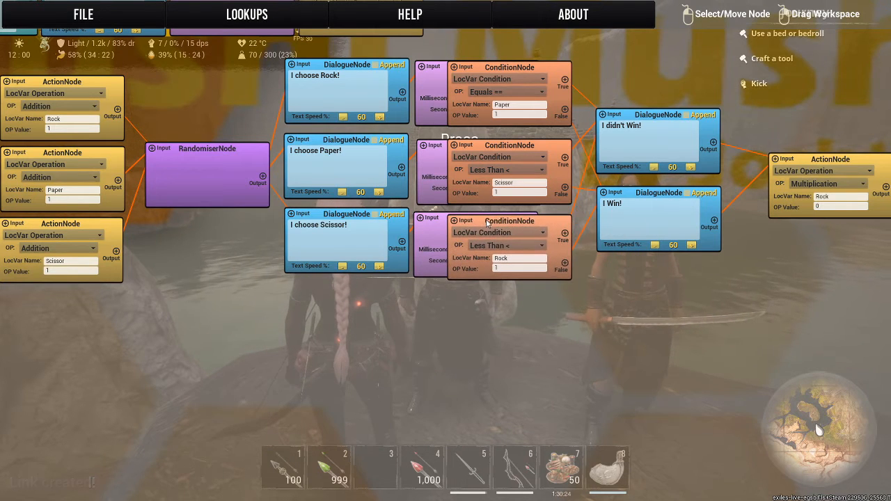
{"action": "left_click_drag", "start_coordinate": [487, 222], "coordinate": [456, 236]}
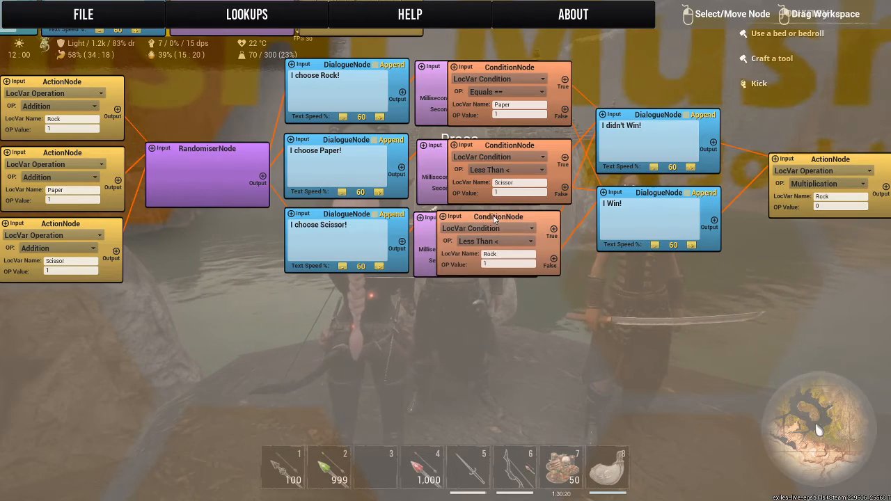
{"action": "left_click_drag", "start_coordinate": [497, 220], "coordinate": [508, 221]}
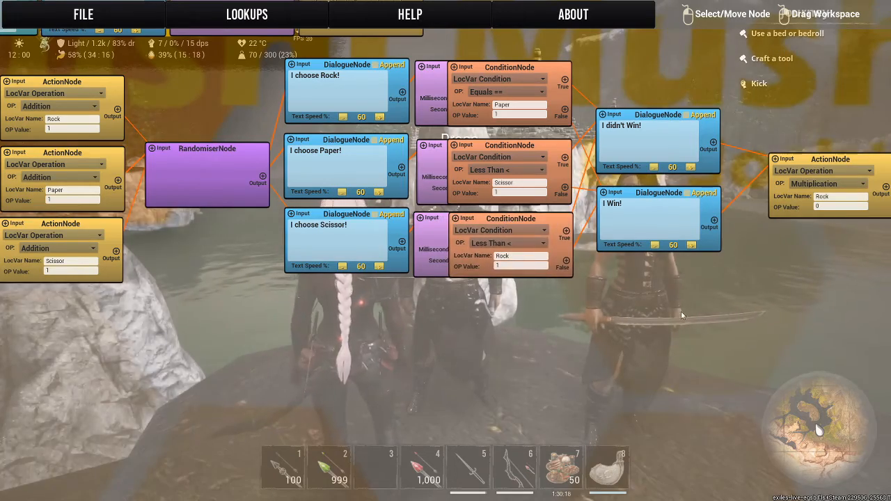
Save the dialogue script, then exit the Mushi editor and close Draco's Thespian Config.
{"action": "left_click_drag", "start_coordinate": [681, 311], "coordinate": [163, 342]}
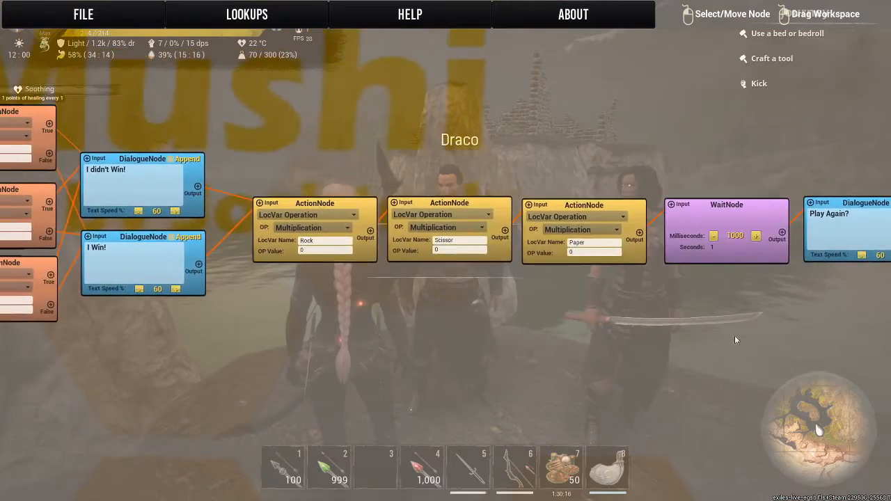
{"action": "left_click_drag", "start_coordinate": [809, 342], "coordinate": [319, 351]}
{"action": "left_click_drag", "start_coordinate": [524, 370], "coordinate": [800, 325]}
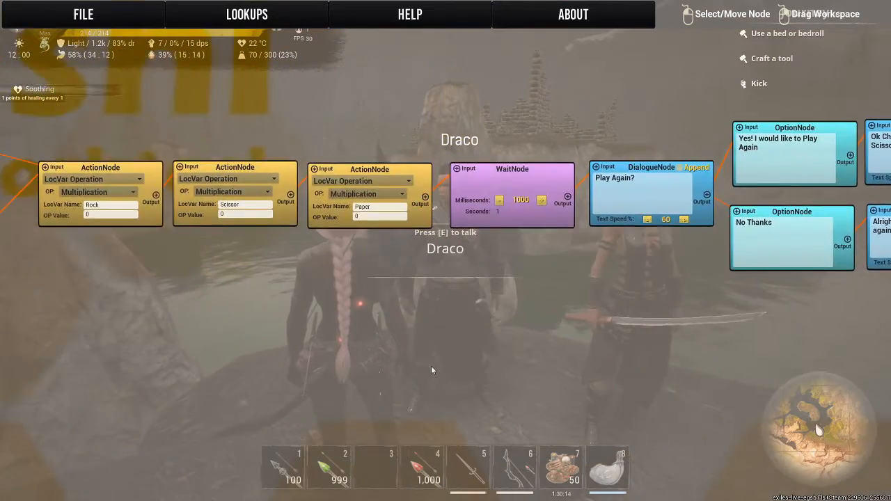
{"action": "left_click_drag", "start_coordinate": [348, 342], "coordinate": [803, 359]}
{"action": "left_click_drag", "start_coordinate": [412, 348], "coordinate": [603, 366]}
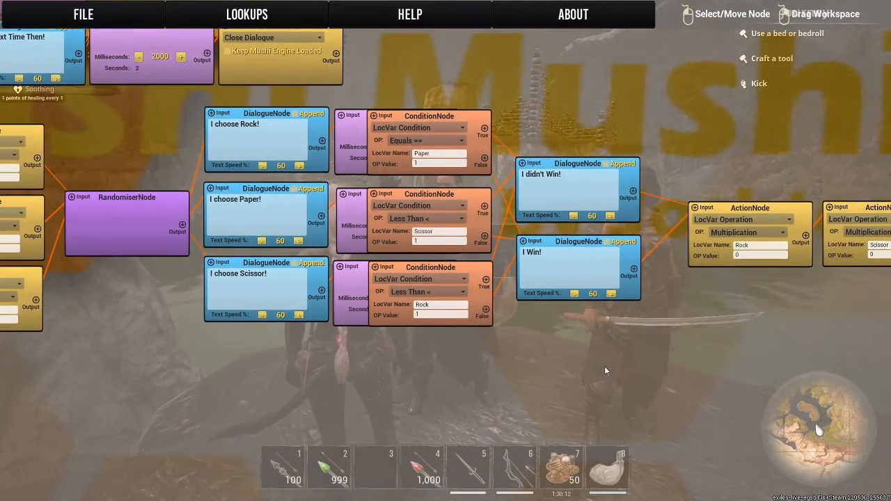
{"action": "key", "text": "ctrl+s"}
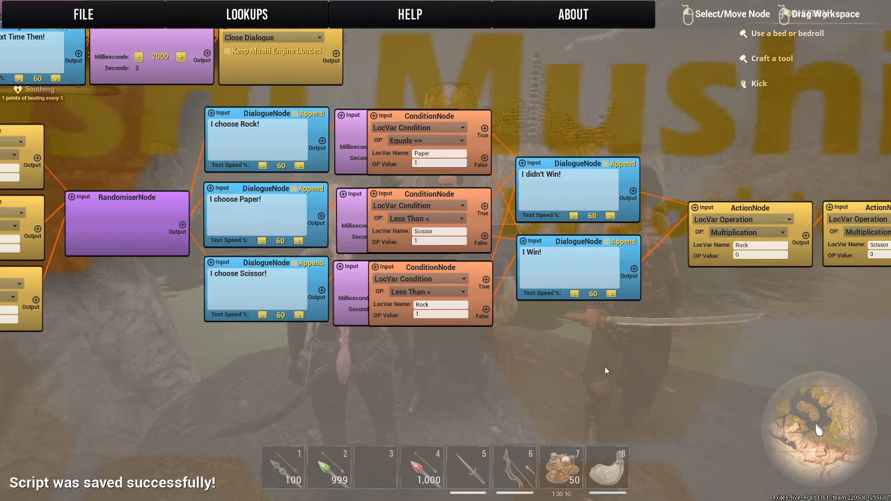
{"action": "key", "text": "Escape"}
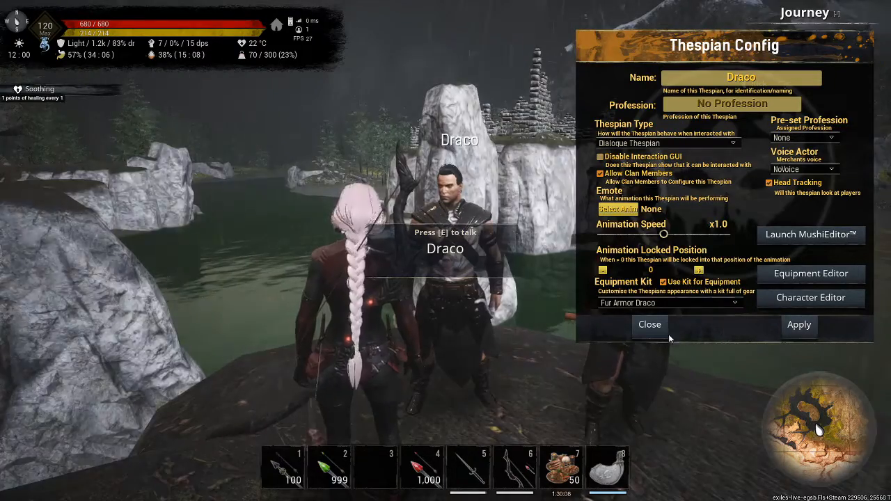
{"action": "left_click", "coordinate": [663, 329]}
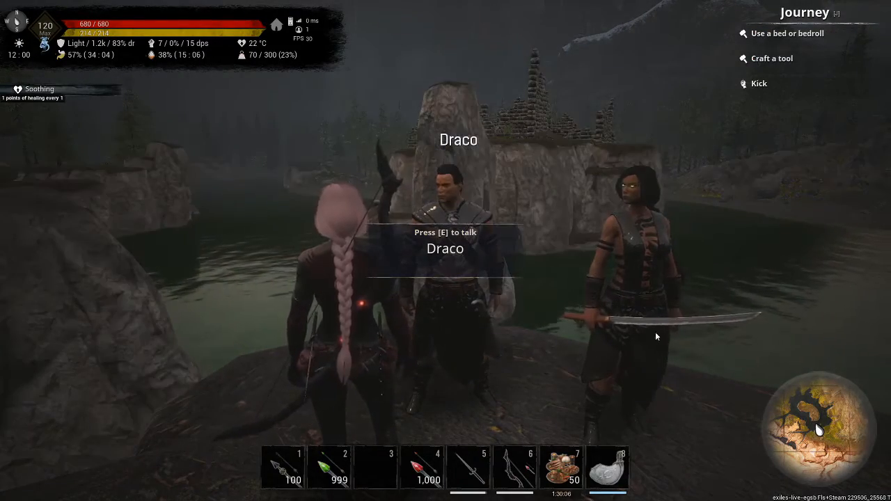
Test Draco's dialogue by accepting the game, playing Paper, playing again with Rock, and leaving the conversation.
{"action": "key", "text": "e"}
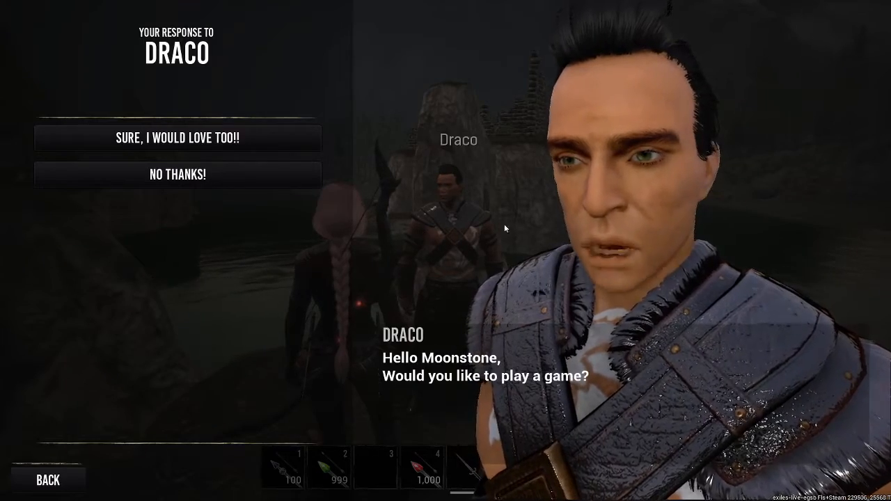
{"action": "left_click", "coordinate": [278, 138]}
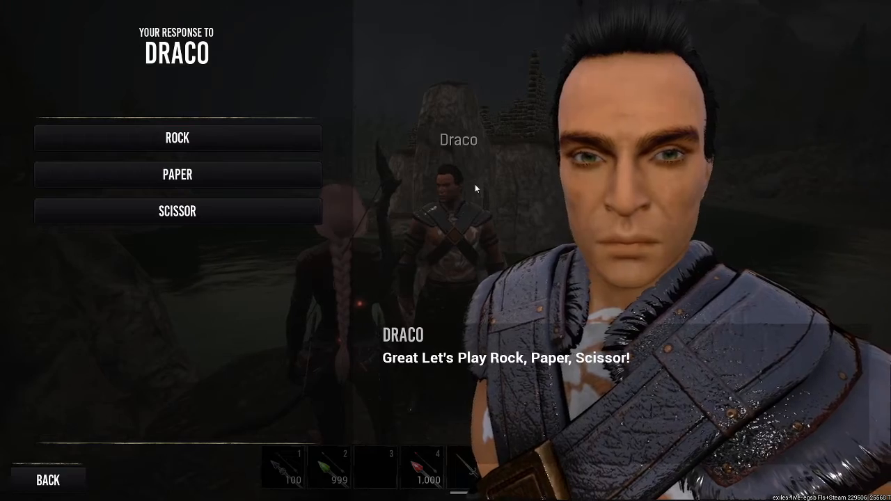
{"action": "left_click", "coordinate": [116, 178]}
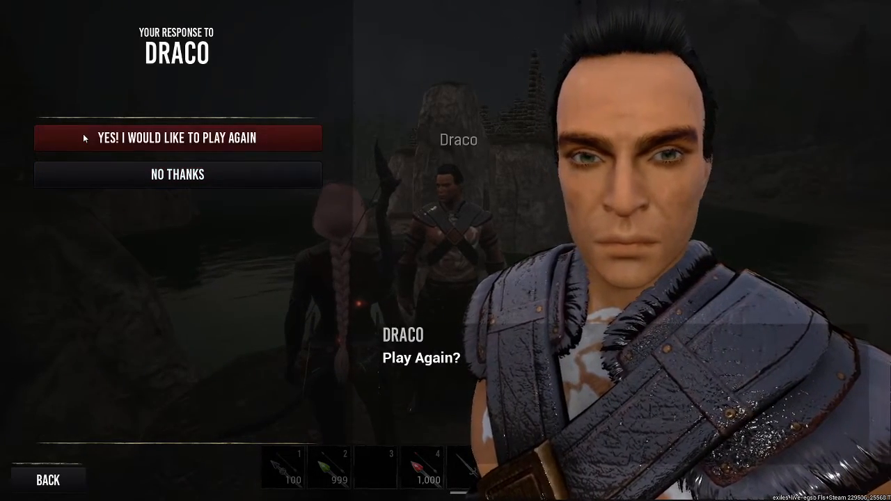
{"action": "left_click", "coordinate": [83, 135]}
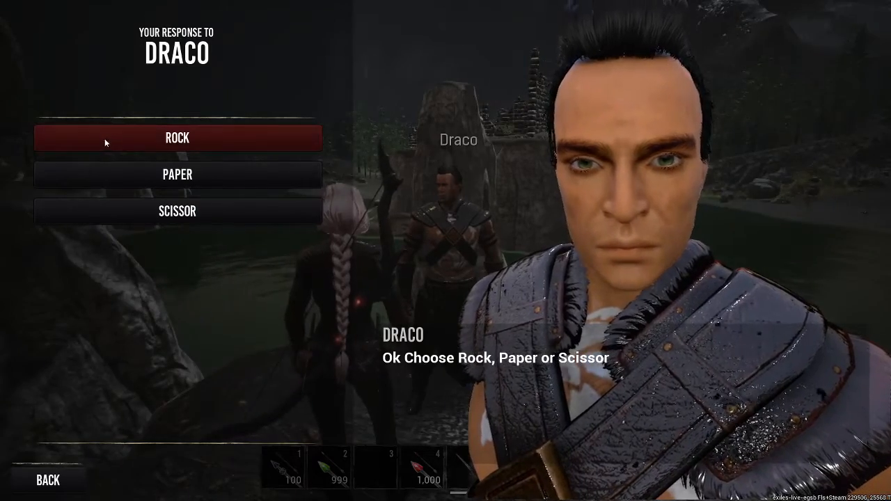
{"action": "left_click", "coordinate": [115, 143]}
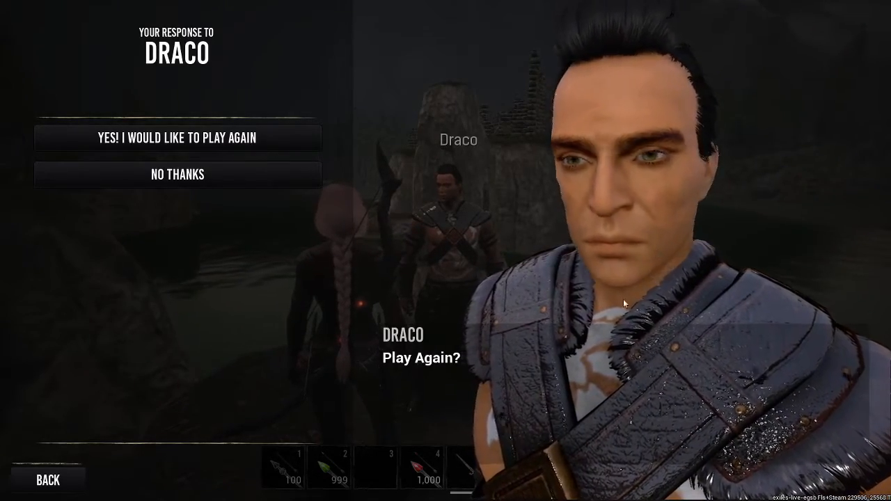
{"action": "key", "text": "Escape"}
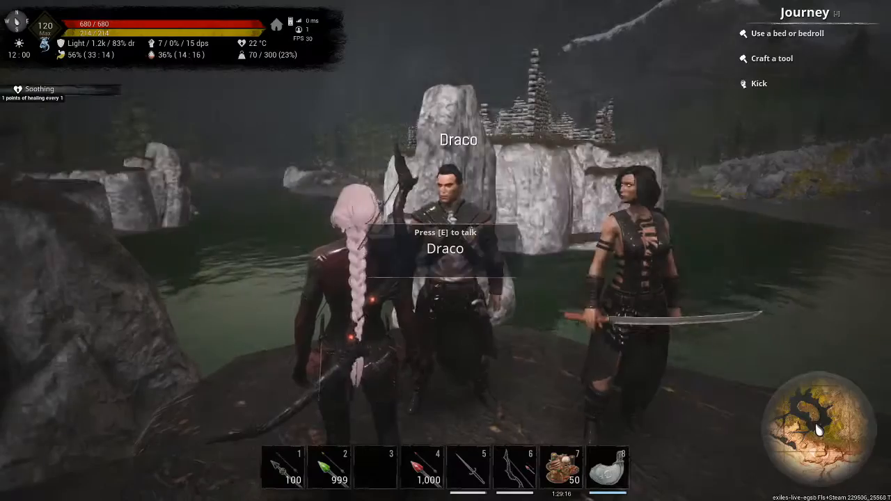
Reopen Draco's script in the Mushi editor and swap the result dialogue texts, making the upper one "I Win!" and the lower one "I didn't Win!".
{"action": "key", "text": "e"}
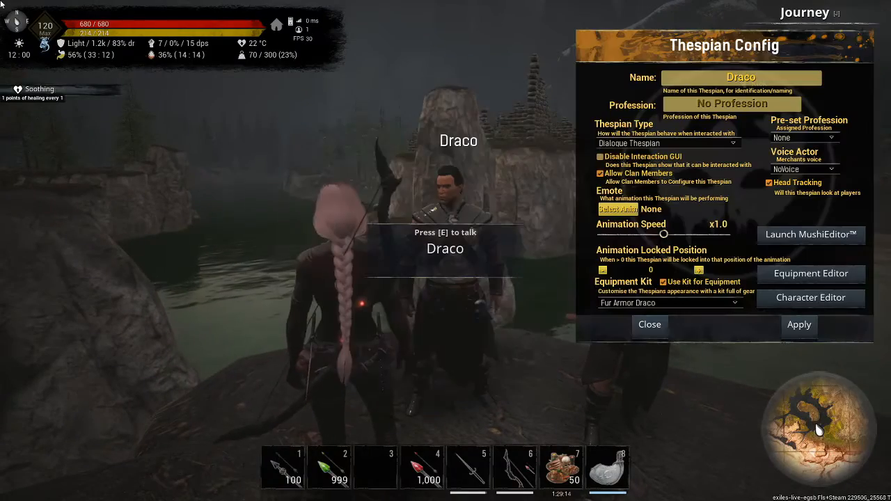
{"action": "left_click", "coordinate": [812, 240]}
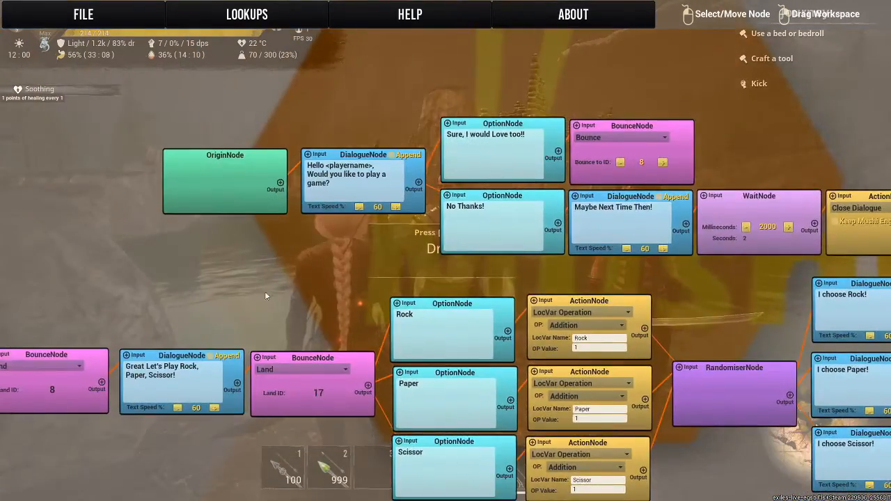
{"action": "left_click_drag", "start_coordinate": [265, 293], "coordinate": [96, 120]}
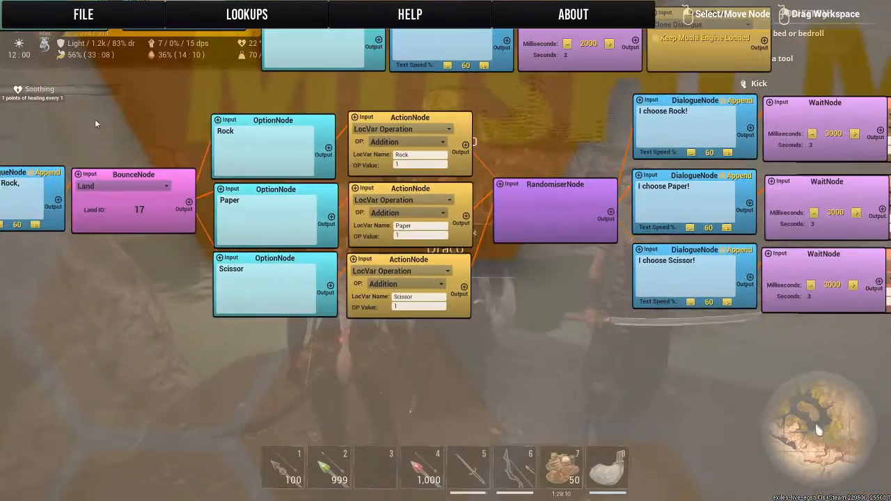
{"action": "left_click_drag", "start_coordinate": [572, 382], "coordinate": [114, 428]}
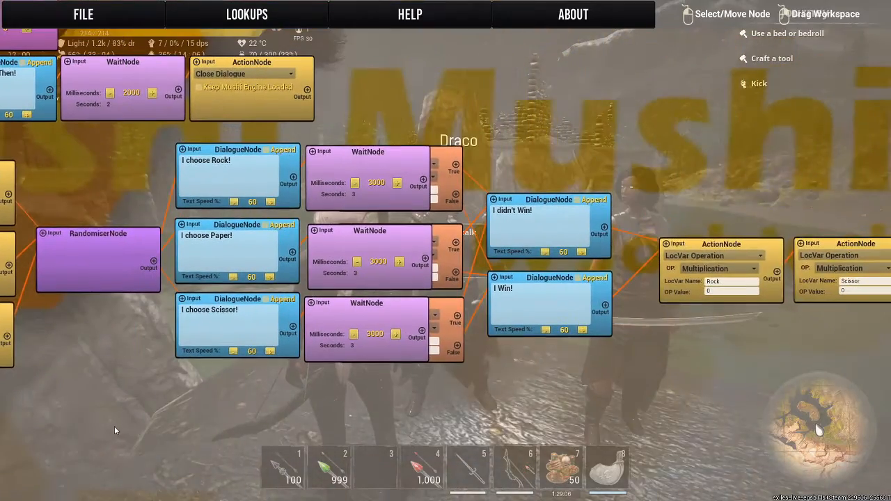
{"action": "left_click_drag", "start_coordinate": [575, 401], "coordinate": [504, 394]}
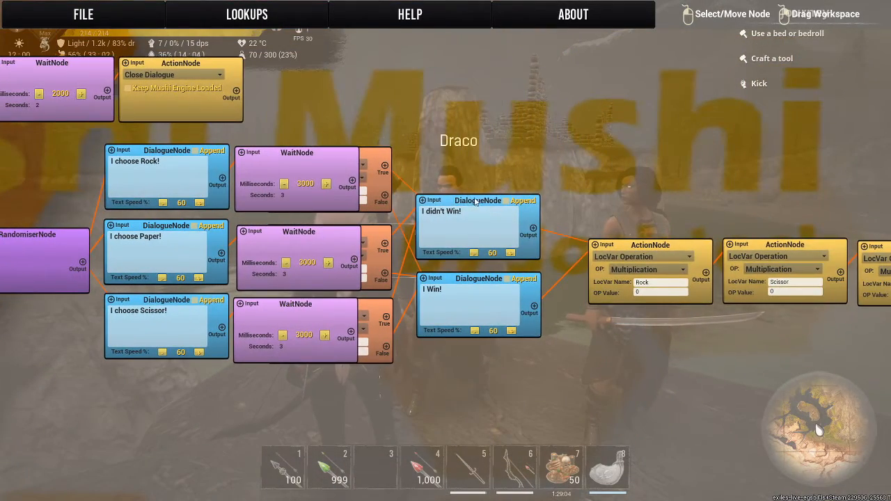
{"action": "mouse_move", "coordinate": [453, 205]}
{"action": "left_mouse_down"}
{"action": "mouse_move", "coordinate": [514, 184]}
{"action": "mouse_move", "coordinate": [451, 211]}
{"action": "left_mouse_up"}
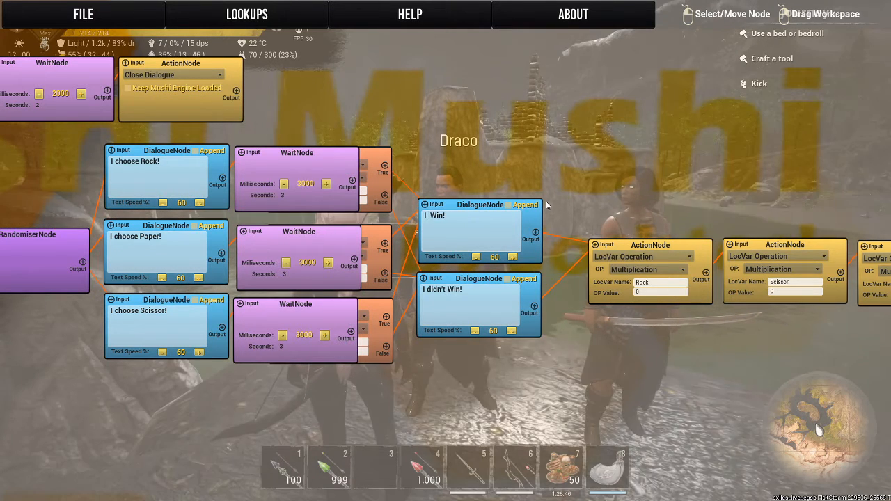
{"action": "key", "text": "BackSpace"}
Set the operator of the Rock and Scissor ConditionNodes to Equals ==.
{"action": "left_click_drag", "start_coordinate": [471, 162], "coordinate": [660, 116]}
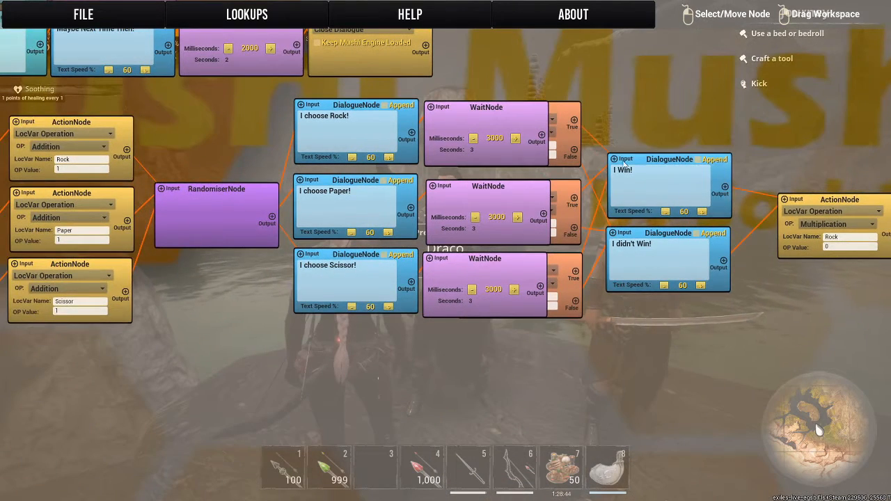
{"action": "left_click", "coordinate": [560, 266]}
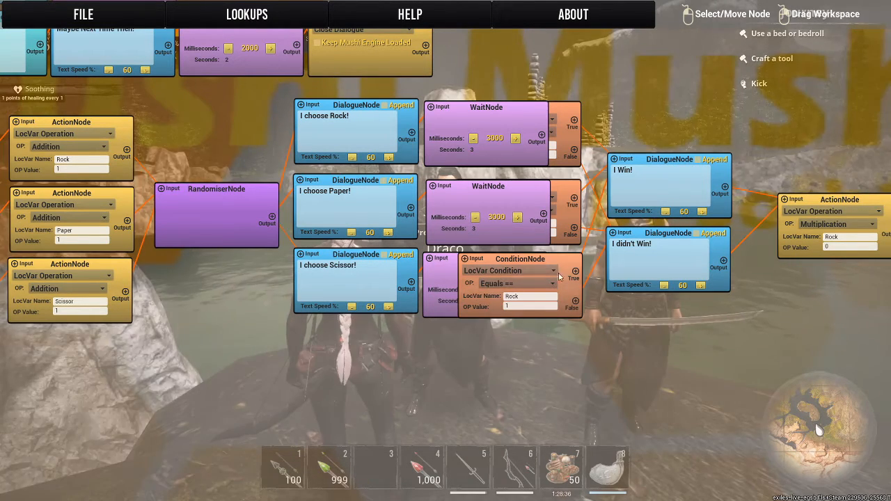
{"action": "left_click", "coordinate": [568, 218]}
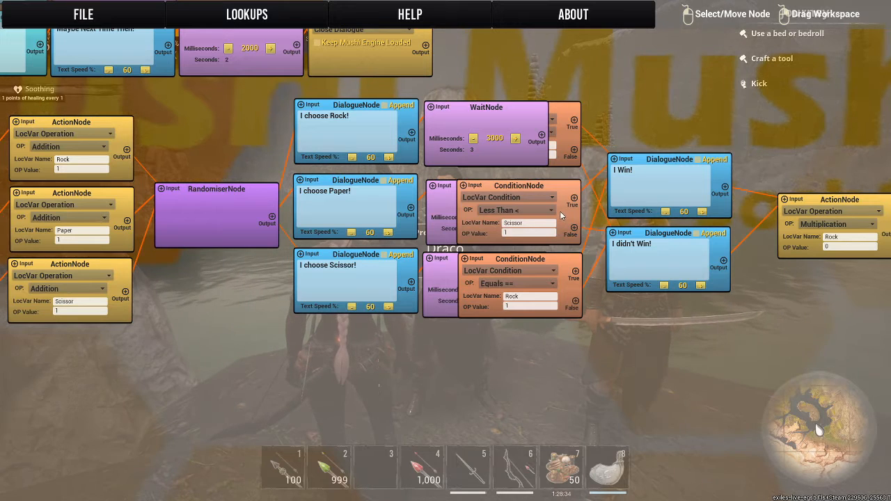
{"action": "left_click", "coordinate": [538, 211]}
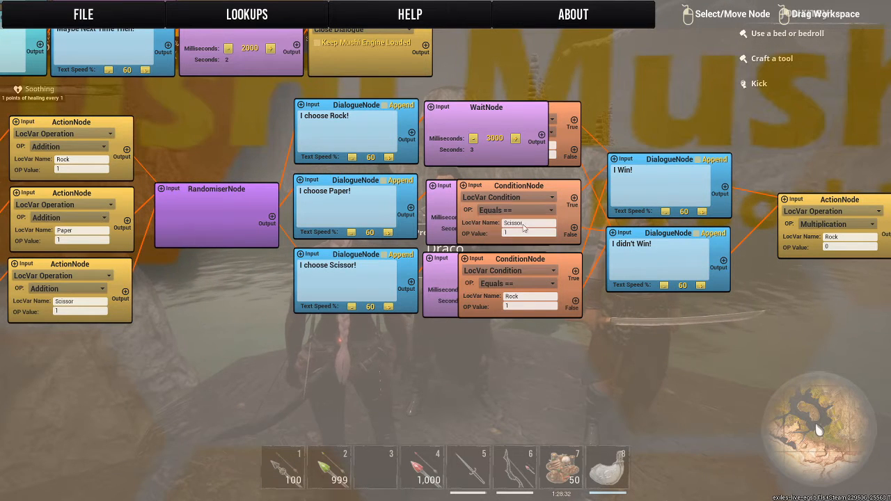
Bring the Paper ConditionNode forward and swap the result texts, making the upper one "I didn't Win!" and the lower one "I Win!".
{"action": "left_click", "coordinate": [572, 146]}
{"action": "left_click", "coordinate": [517, 131]}
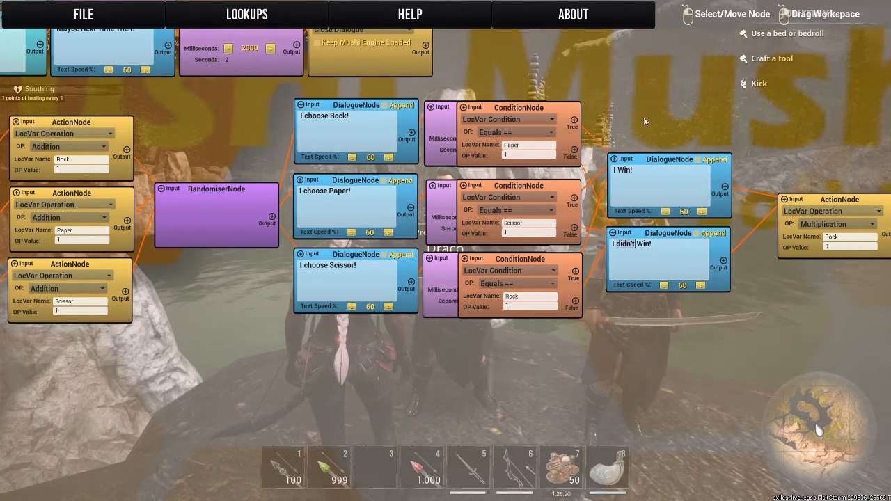
{"action": "key", "text": "BackSpace"}
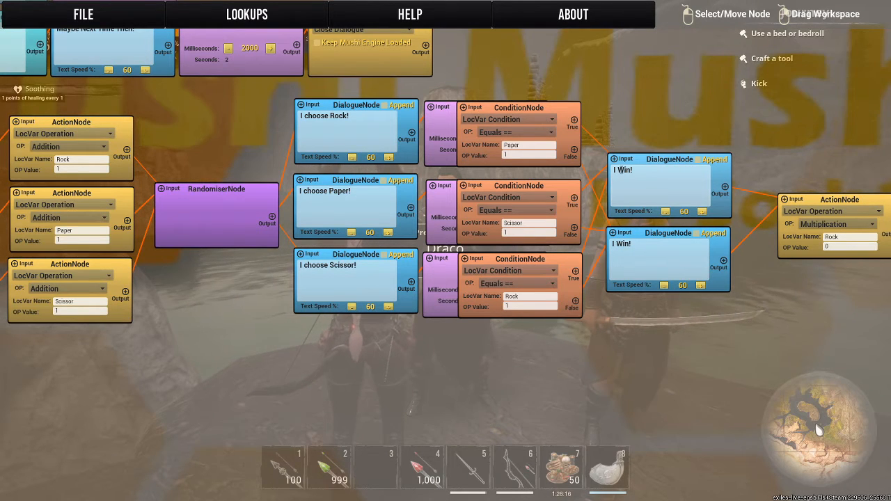
{"action": "type", "text": "idn't"}
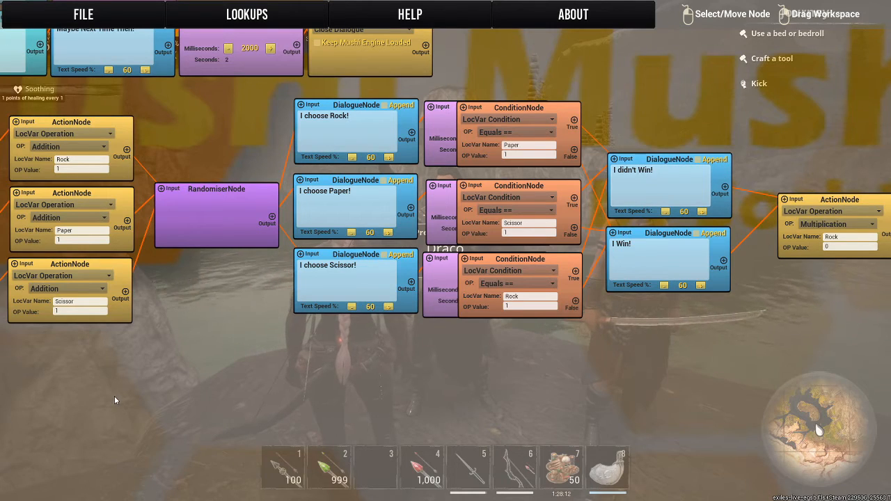
Save the script, exit the Mushi editor, and close Draco's Thespian Config.
{"action": "key", "text": "ctrl+s"}
{"action": "key", "text": "Escape"}
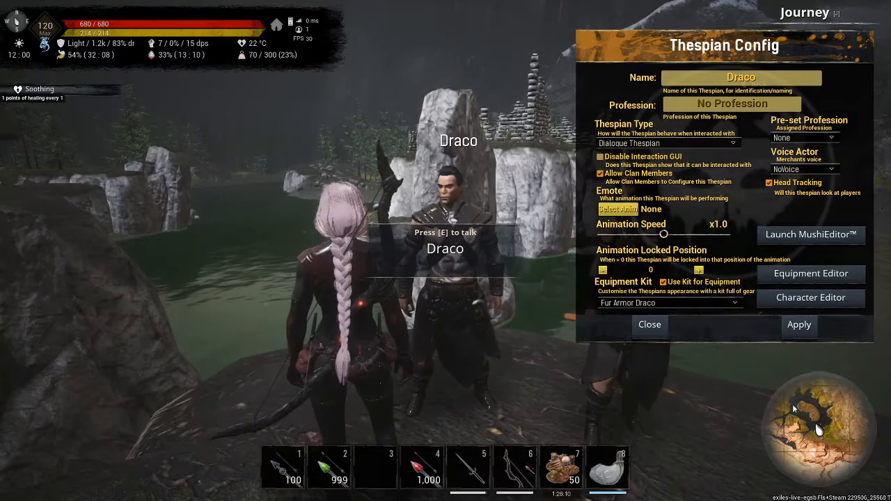
{"action": "left_click", "coordinate": [650, 325]}
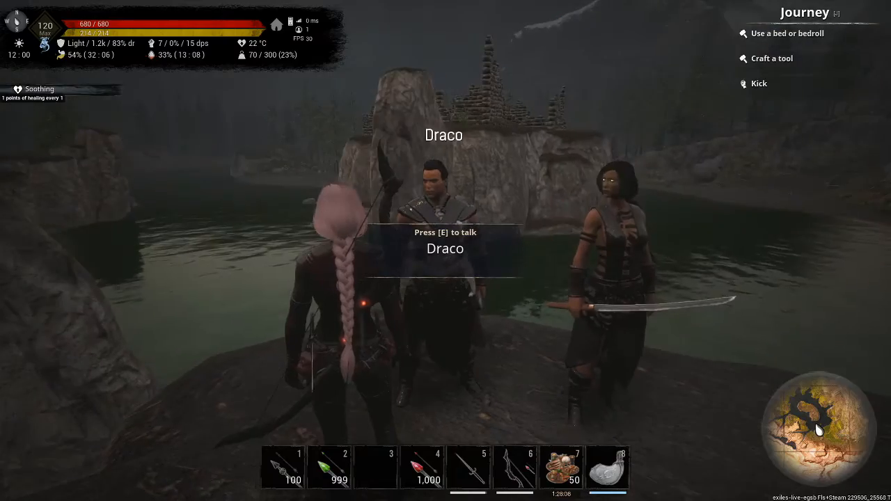
Test Draco's dialogue by accepting the game, playing Rock, playing again with Paper, declining another round, and leaving the conversation.
{"action": "key", "text": "e"}
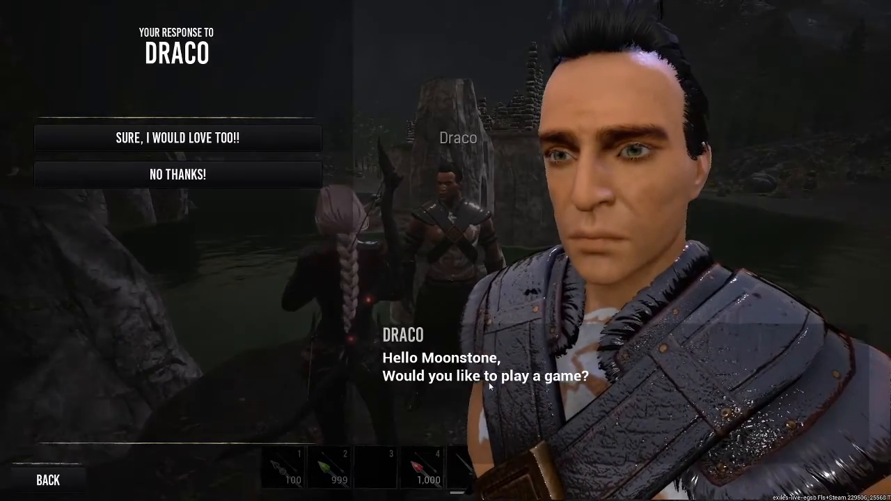
{"action": "left_click", "coordinate": [208, 139]}
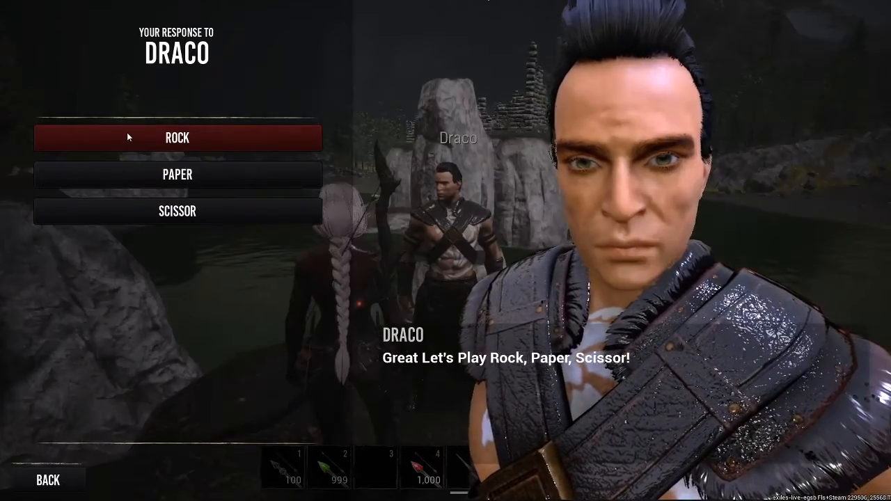
{"action": "left_click", "coordinate": [127, 137]}
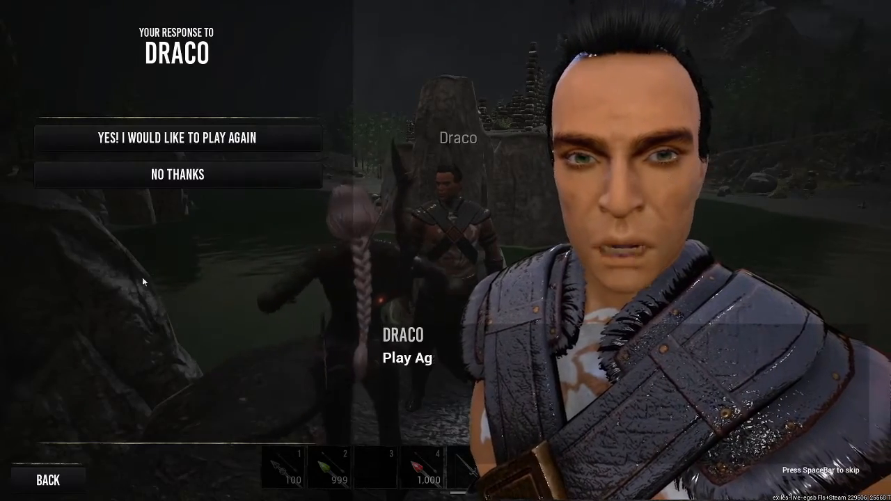
{"action": "left_click", "coordinate": [132, 140]}
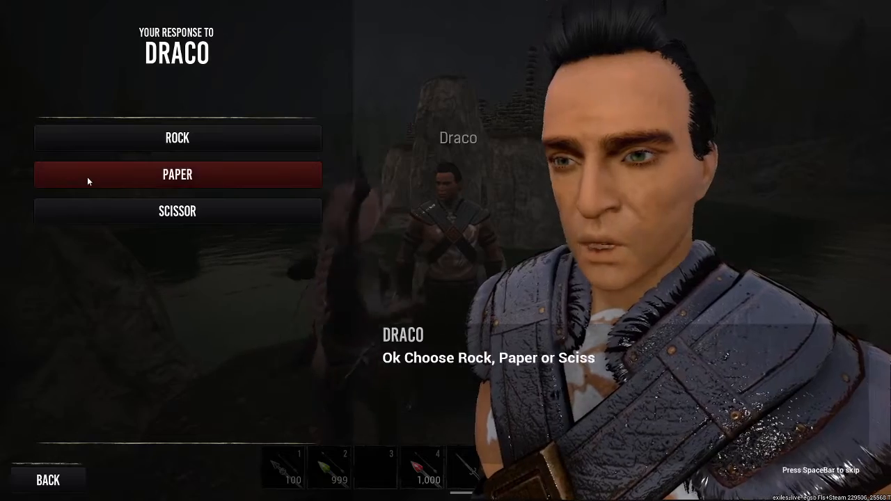
{"action": "left_click", "coordinate": [86, 176]}
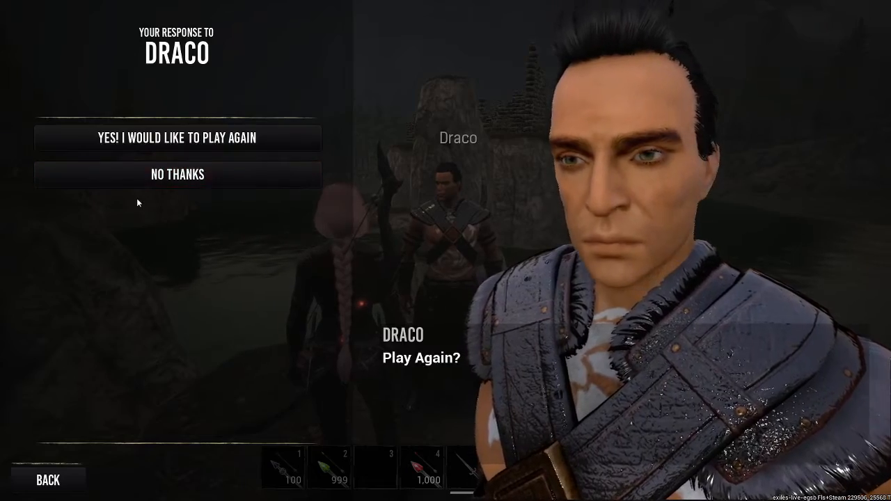
{"action": "left_click", "coordinate": [115, 181]}
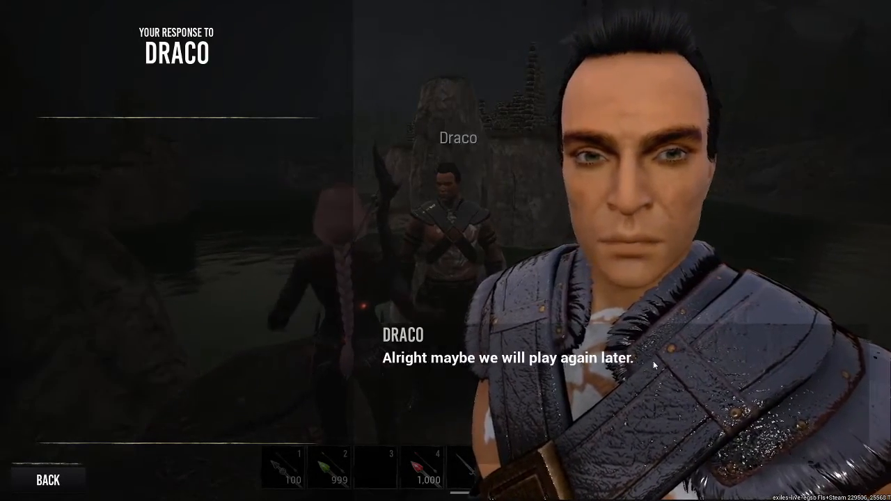
{"action": "left_click", "coordinate": [48, 477]}
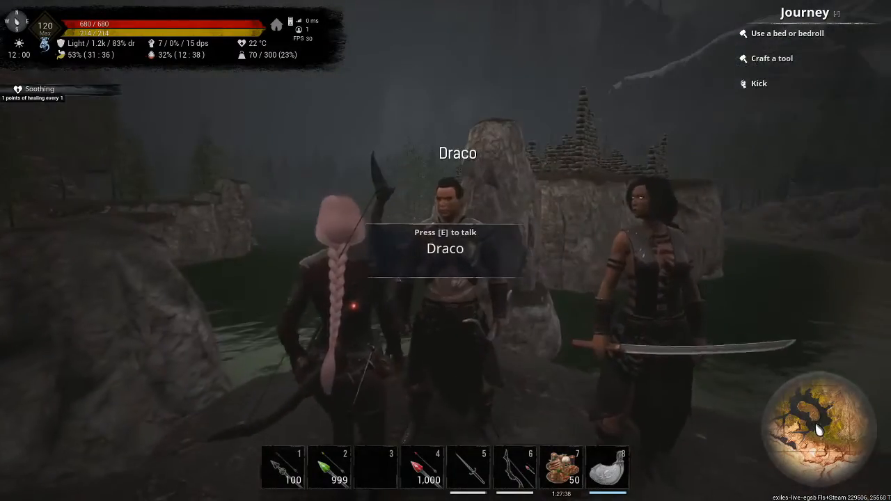
Test refusing Draco's game with the "No Thanks!" response, then restart the conversation and leave it.
{"action": "key", "text": "e"}
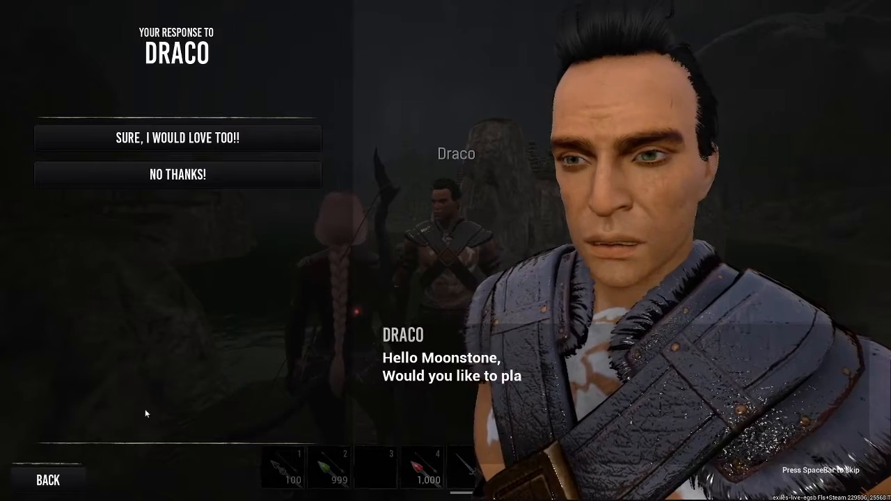
{"action": "left_click", "coordinate": [212, 178]}
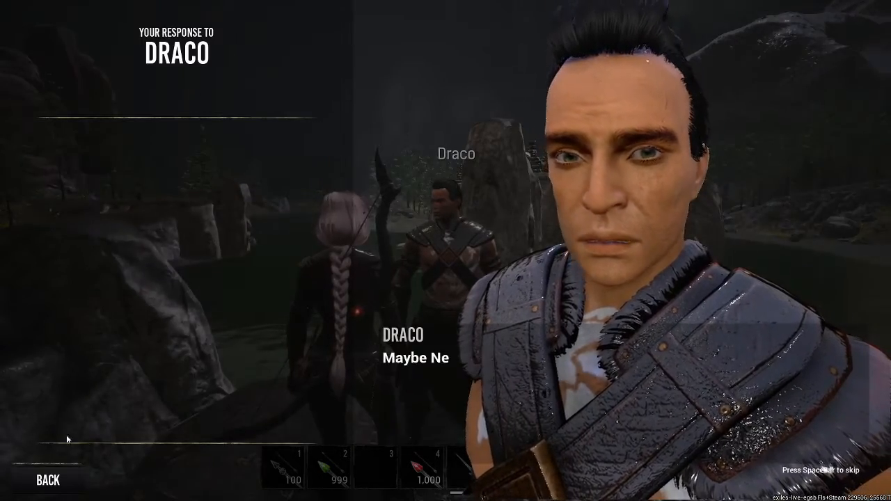
{"action": "key", "text": "e"}
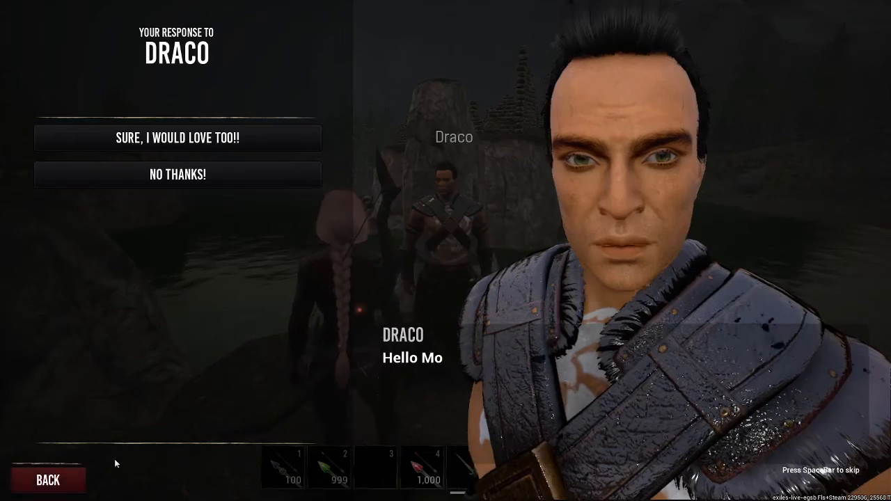
{"action": "key", "text": "Escape"}
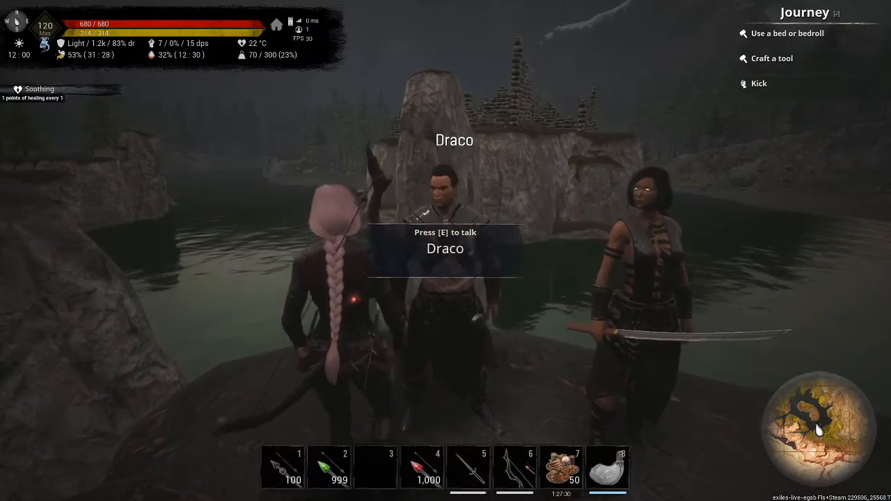
Reopen Draco's script in the Mushi editor and reposition the "I Win!" DialogueNode just below "I didn't Win!" after inspecting its connections.
{"action": "key", "text": "e"}
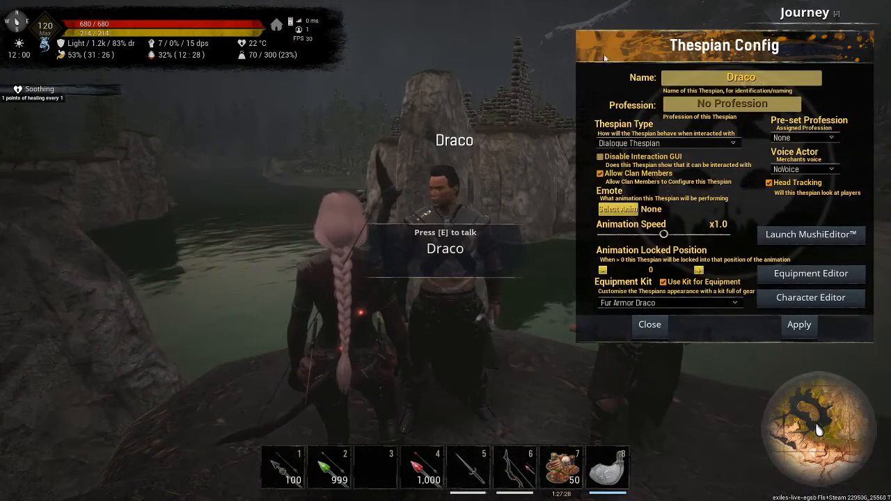
{"action": "left_click", "coordinate": [787, 237]}
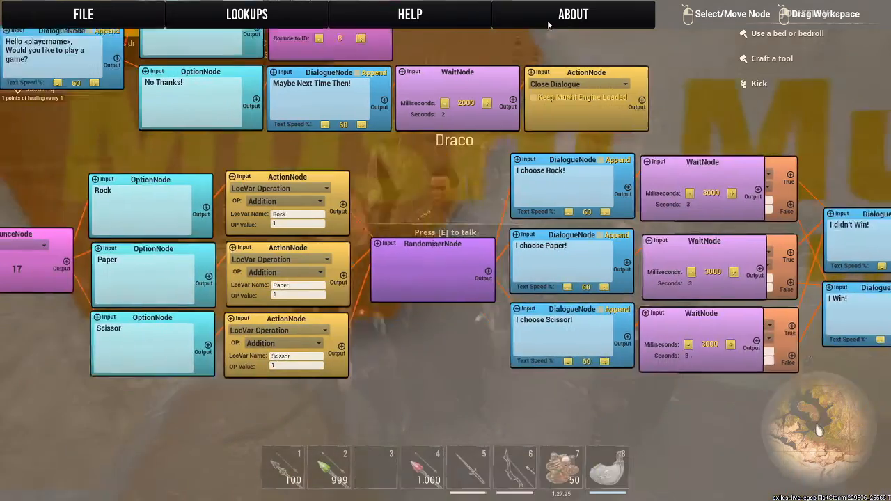
{"action": "left_click_drag", "start_coordinate": [548, 25], "coordinate": [561, 11]}
{"action": "left_click_drag", "start_coordinate": [472, 409], "coordinate": [270, 391]}
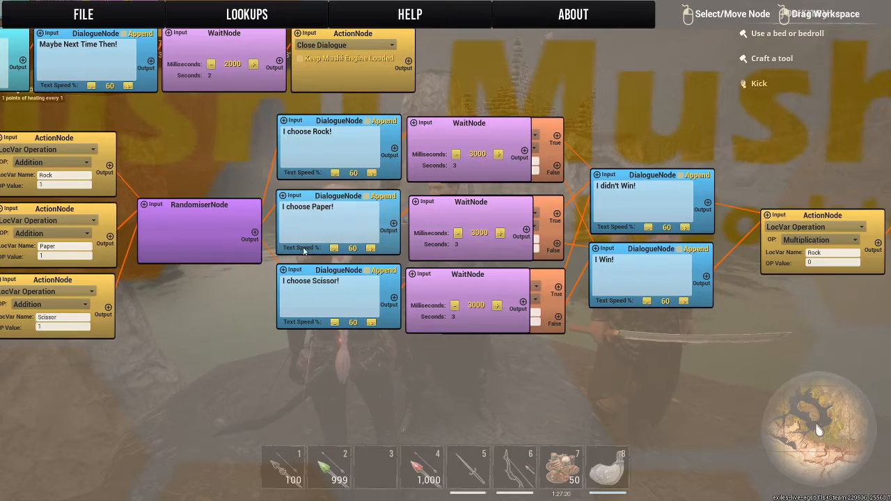
{"action": "left_click_drag", "start_coordinate": [298, 343], "coordinate": [354, 305]}
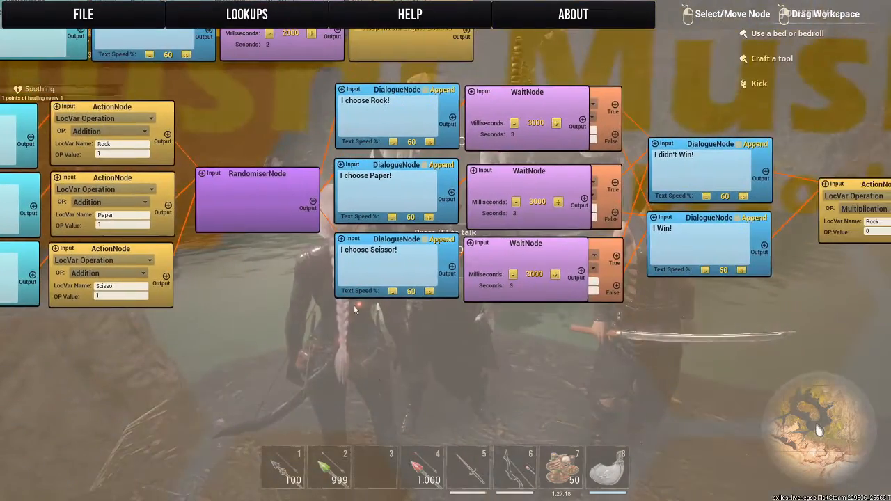
{"action": "left_click_drag", "start_coordinate": [692, 322], "coordinate": [528, 319]}
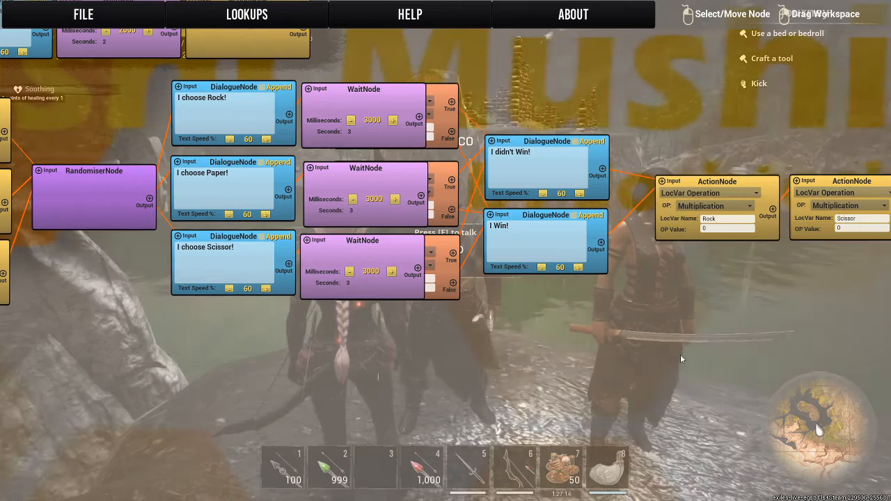
{"action": "left_click_drag", "start_coordinate": [680, 355], "coordinate": [583, 346]}
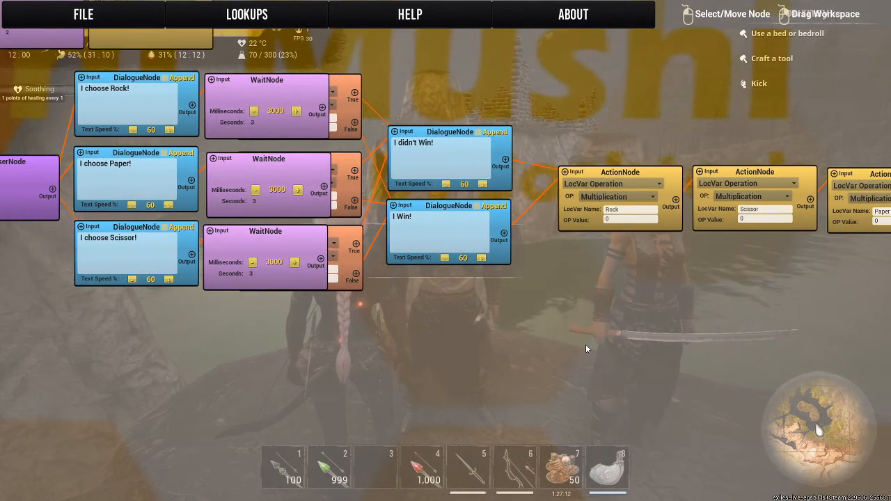
{"action": "left_click_drag", "start_coordinate": [605, 310], "coordinate": [691, 316]}
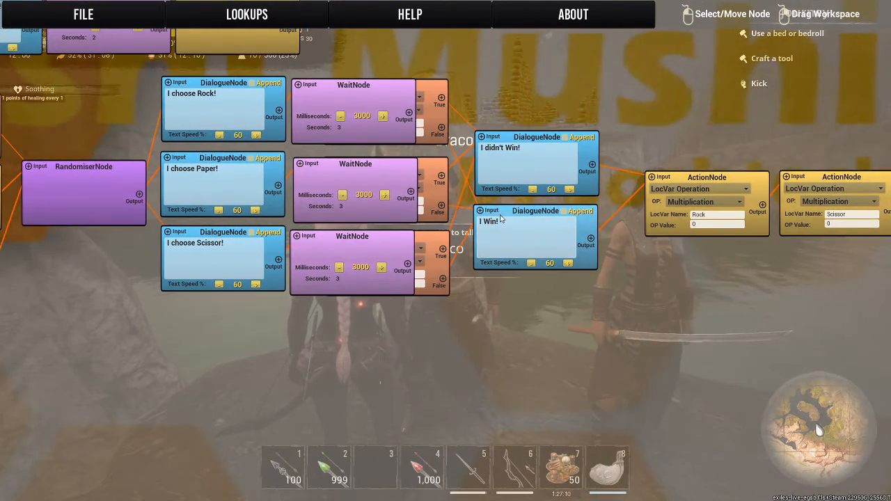
{"action": "left_click_drag", "start_coordinate": [500, 219], "coordinate": [536, 318]}
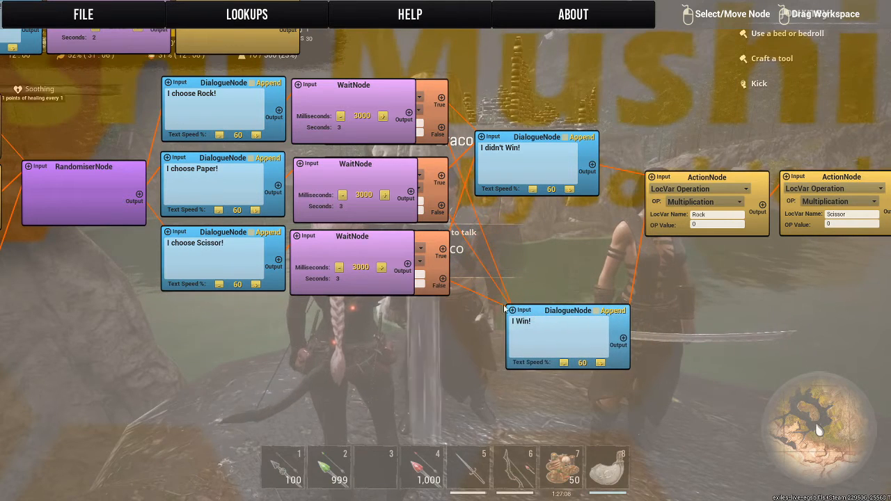
{"action": "left_click", "coordinate": [426, 293]}
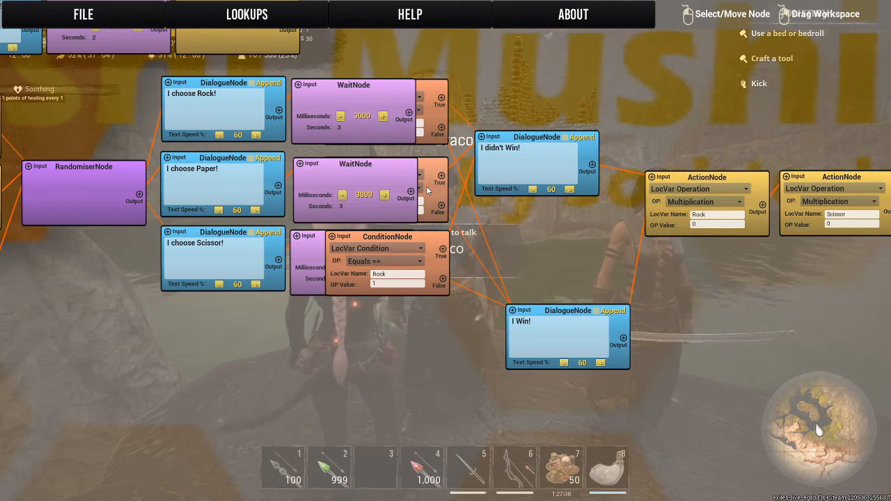
{"action": "left_click_drag", "start_coordinate": [548, 307], "coordinate": [532, 242]}
{"action": "left_click_drag", "start_coordinate": [518, 221], "coordinate": [515, 220]}
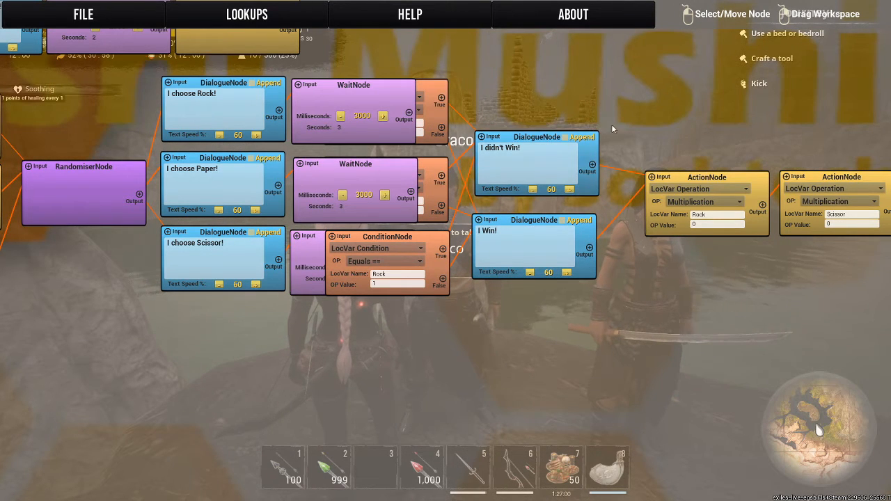
{"action": "left_click_drag", "start_coordinate": [514, 228], "coordinate": [521, 227]}
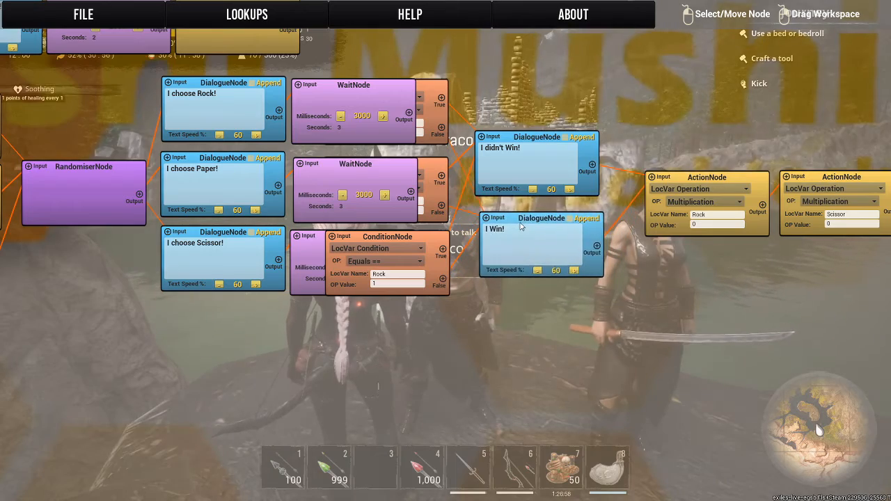
Examine the variable reset nodes and bring the Paper and Scissor ConditionNodes in front of their WaitNodes to check their settings.
{"action": "left_click_drag", "start_coordinate": [706, 142], "coordinate": [314, 162]}
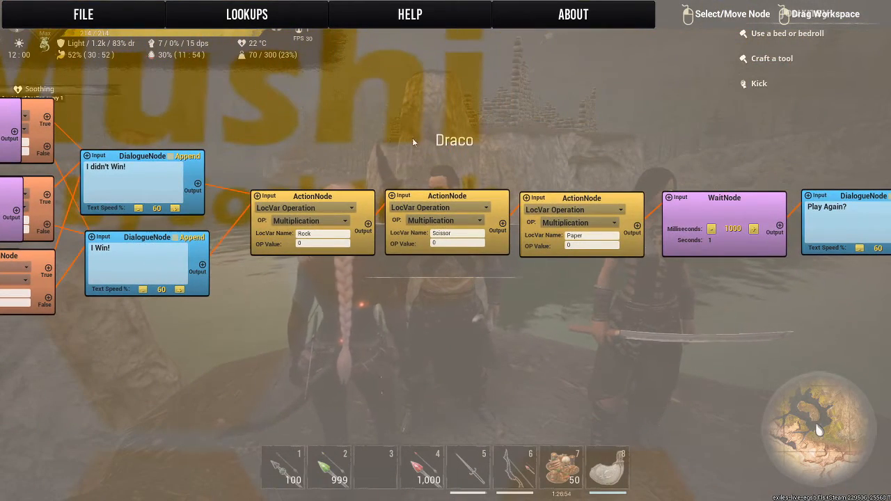
{"action": "left_click_drag", "start_coordinate": [639, 148], "coordinate": [152, 161]}
{"action": "left_click_drag", "start_coordinate": [460, 162], "coordinate": [710, 274]}
{"action": "left_click_drag", "start_coordinate": [348, 243], "coordinate": [468, 227]}
{"action": "left_click", "coordinate": [485, 220]}
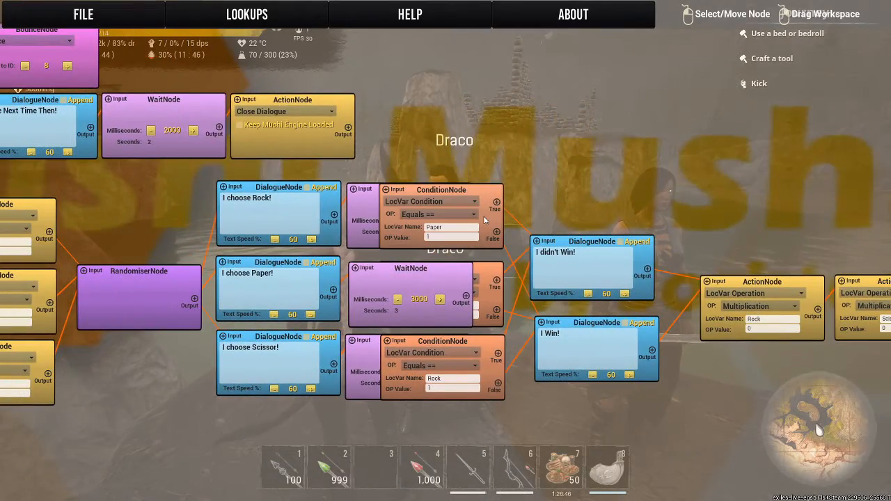
{"action": "left_click", "coordinate": [487, 295]}
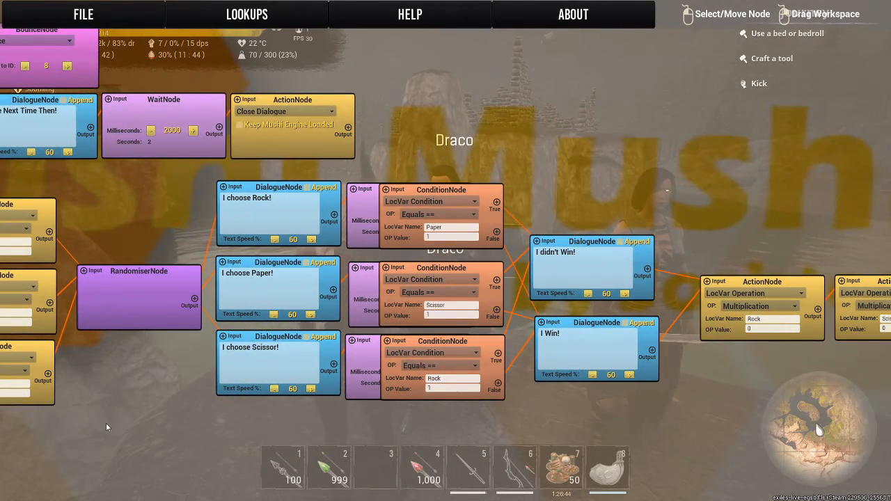
Open the LocVar Lookup, check the Rock, Paper and Scissor variable values, and close it.
{"action": "left_click_drag", "start_coordinate": [107, 428], "coordinate": [682, 412]}
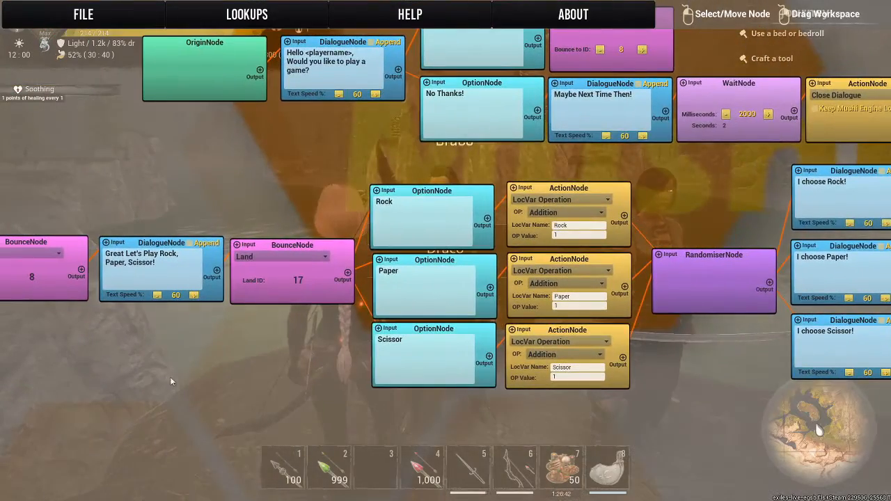
{"action": "left_click_drag", "start_coordinate": [170, 381], "coordinate": [233, 423]}
{"action": "left_click", "coordinate": [251, 21]}
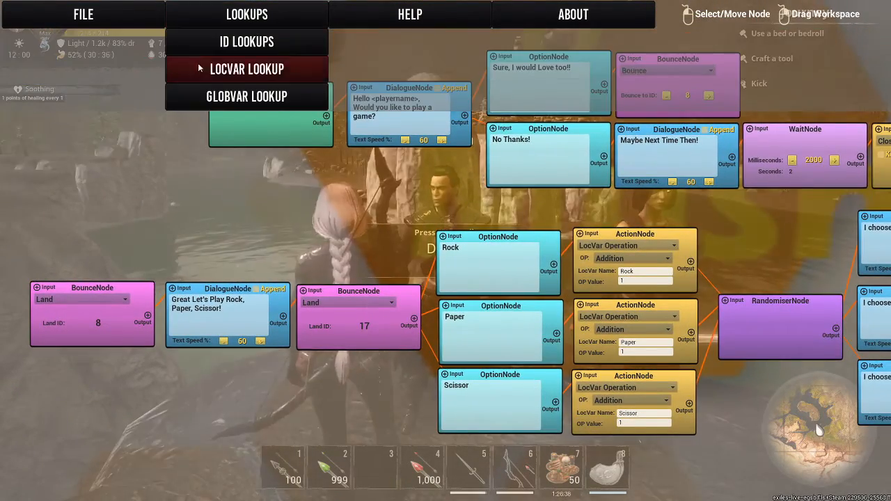
{"action": "left_click", "coordinate": [178, 66]}
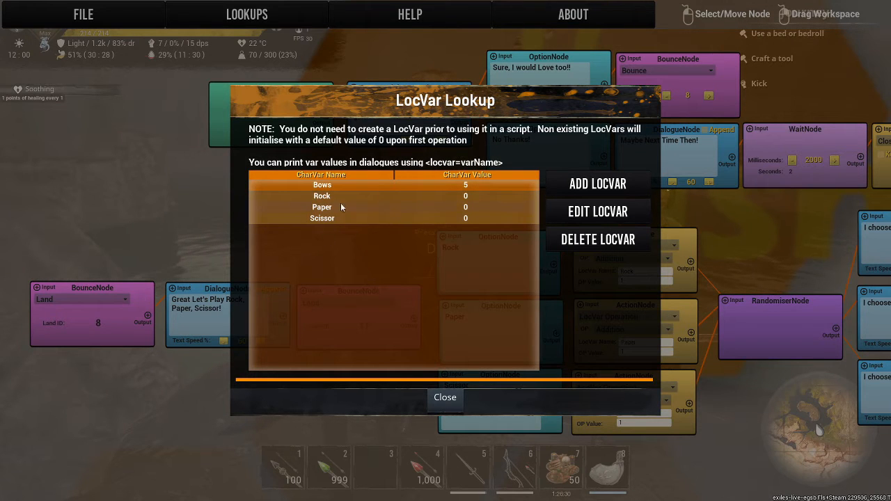
{"action": "left_click", "coordinate": [299, 218]}
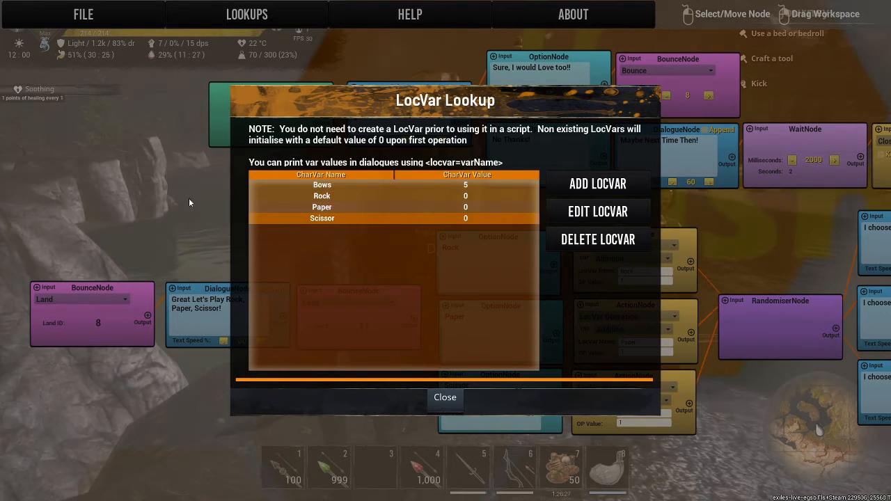
{"action": "left_click", "coordinate": [443, 398]}
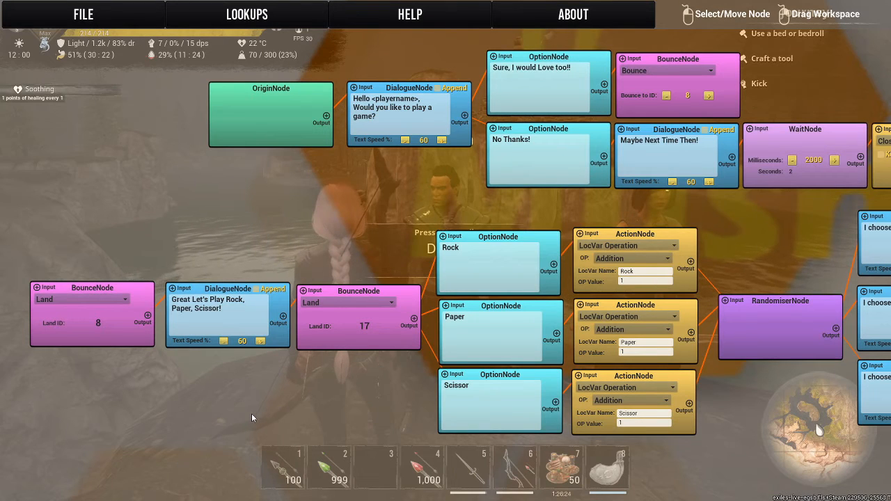
{"action": "left_click", "coordinate": [64, 14]}
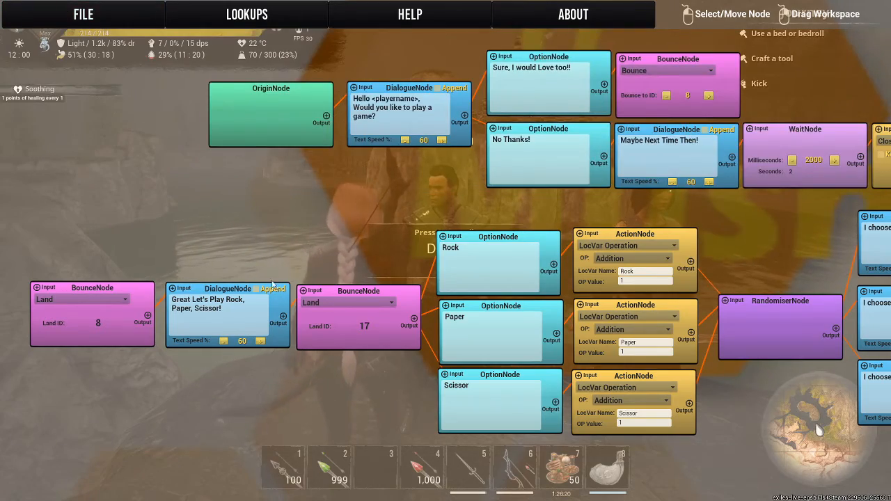
{"action": "left_click_drag", "start_coordinate": [806, 431], "coordinate": [832, 363]}
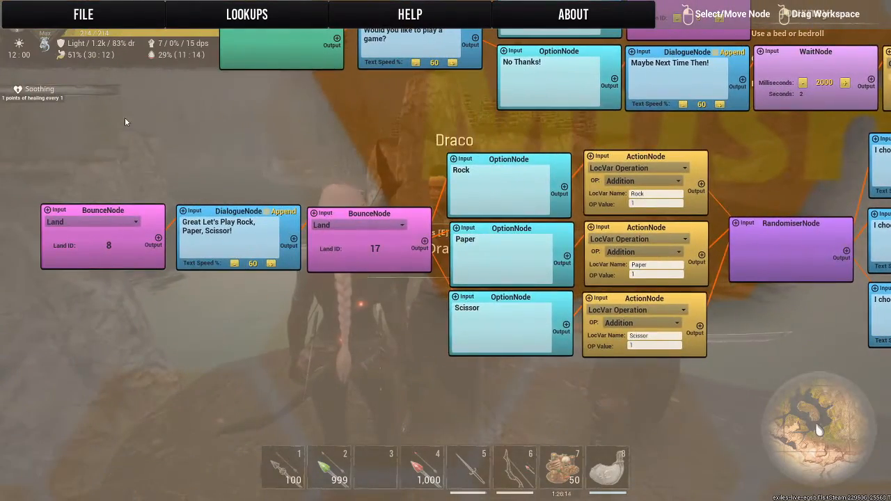
{"action": "left_click", "coordinate": [82, 15]}
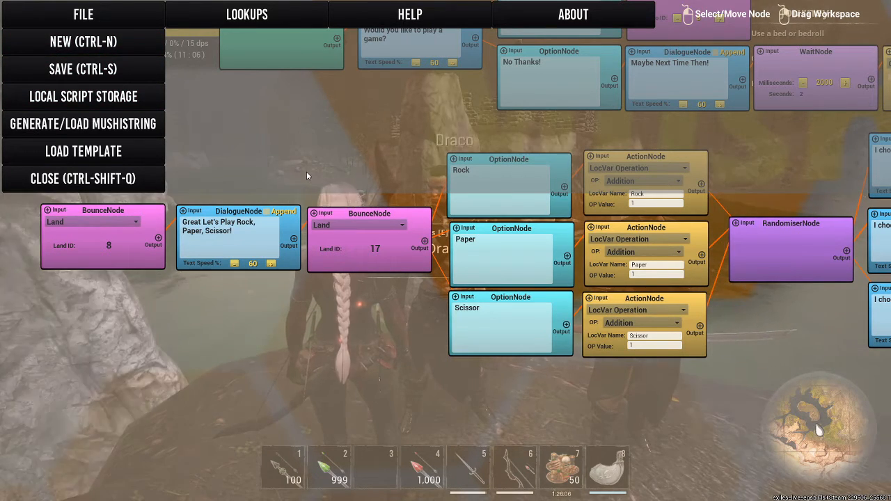
{"action": "left_click", "coordinate": [829, 374]}
{"action": "left_click_drag", "start_coordinate": [829, 374], "coordinate": [800, 343]}
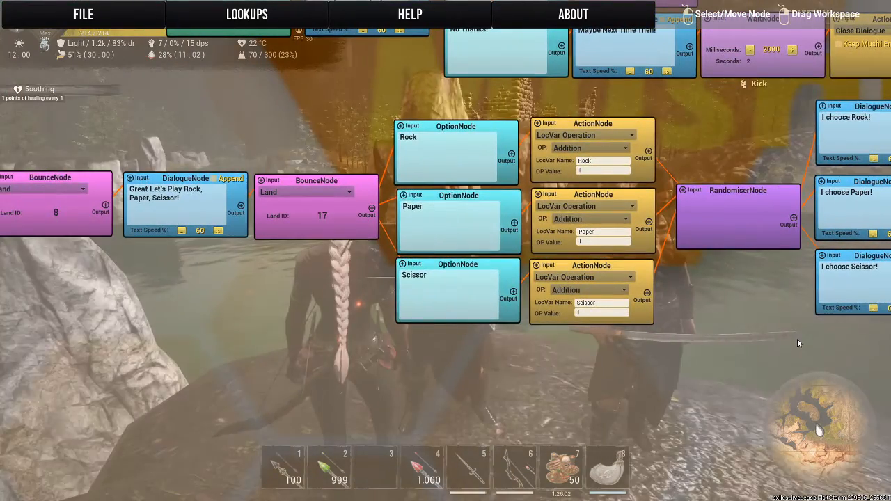
Disconnect the "I didn't Win!" DialogueNode from the Rock reset ActionNode and save the script.
{"action": "left_click_drag", "start_coordinate": [563, 353], "coordinate": [322, 426]}
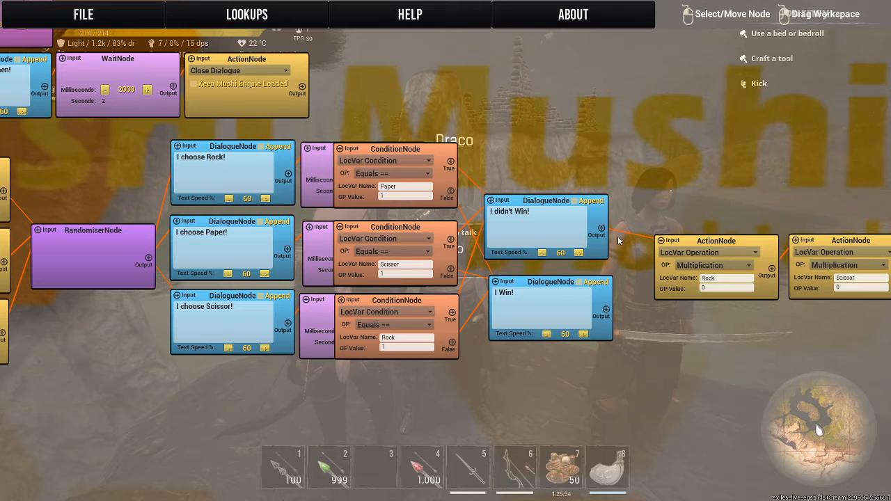
{"action": "left_click_drag", "start_coordinate": [656, 219], "coordinate": [377, 214]}
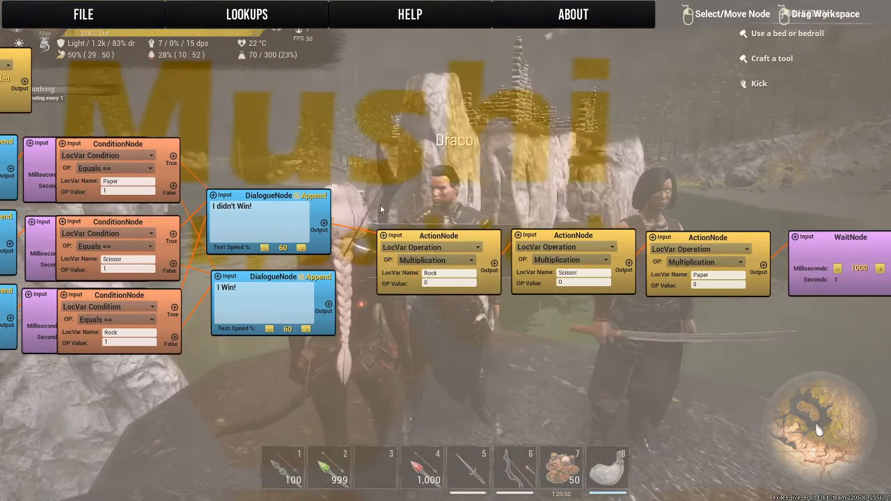
{"action": "mouse_move", "coordinate": [428, 235]}
{"action": "left_mouse_down"}
{"action": "mouse_move", "coordinate": [435, 186]}
{"action": "mouse_move", "coordinate": [426, 240]}
{"action": "left_mouse_up"}
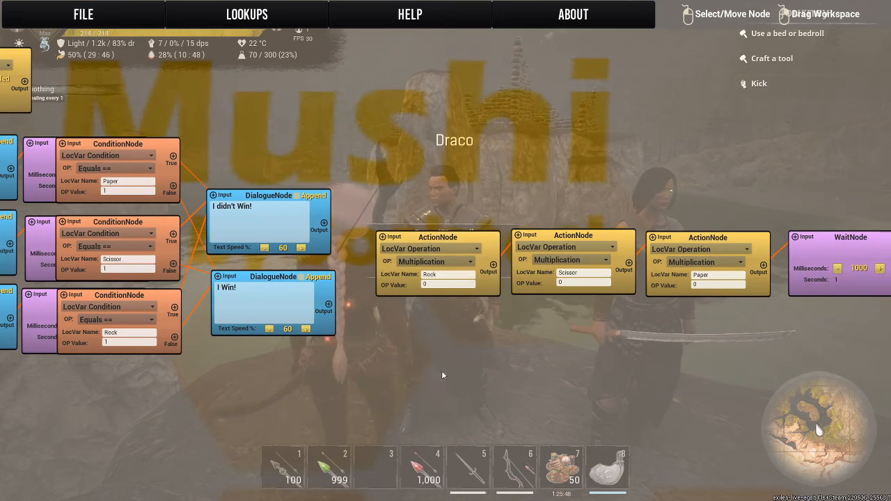
{"action": "left_click_drag", "start_coordinate": [442, 376], "coordinate": [824, 285]}
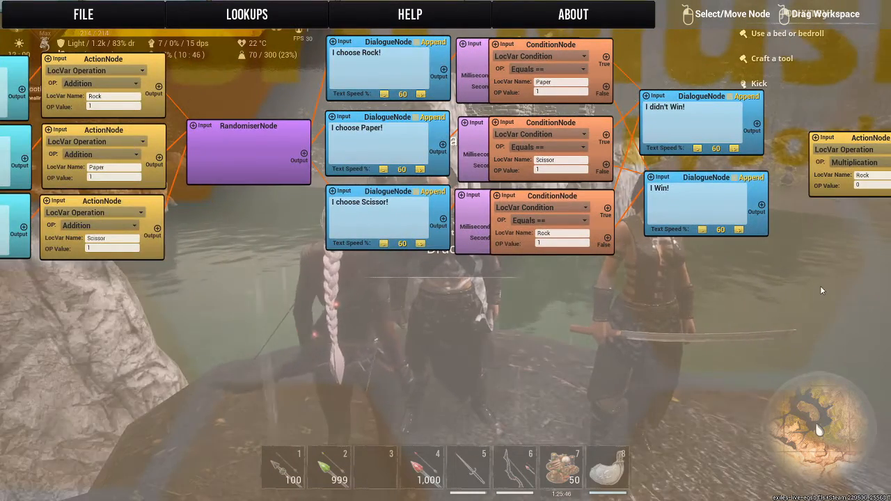
{"action": "key", "text": "ctrl+s"}
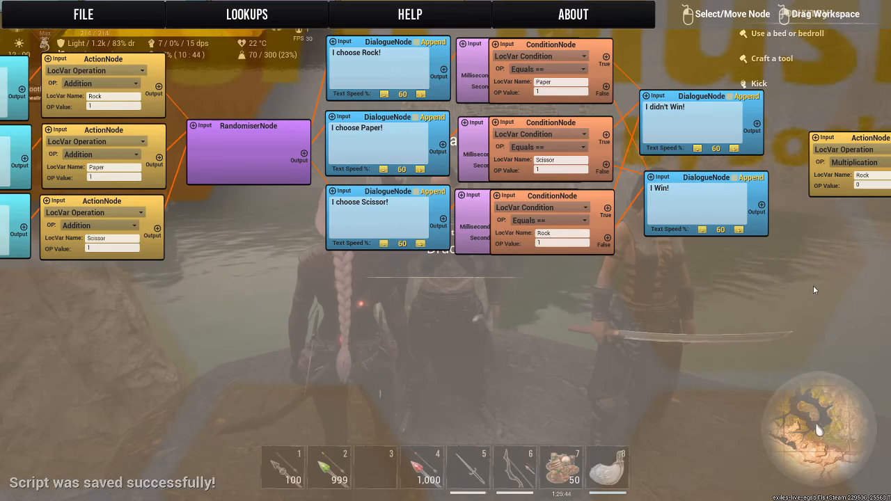
Exit the editor and Thespian Config, accept Draco's game, choose Rock, and leave the conversation before the variables reset.
{"action": "key", "text": "Escape"}
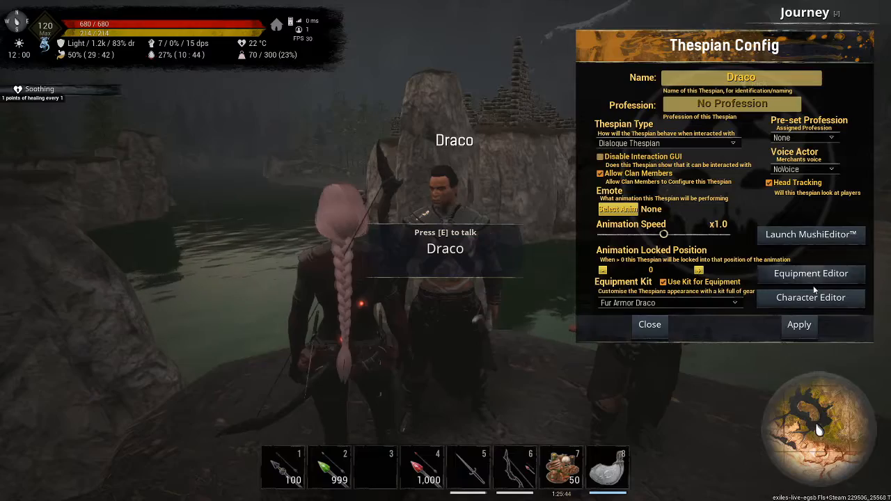
{"action": "left_click", "coordinate": [655, 327]}
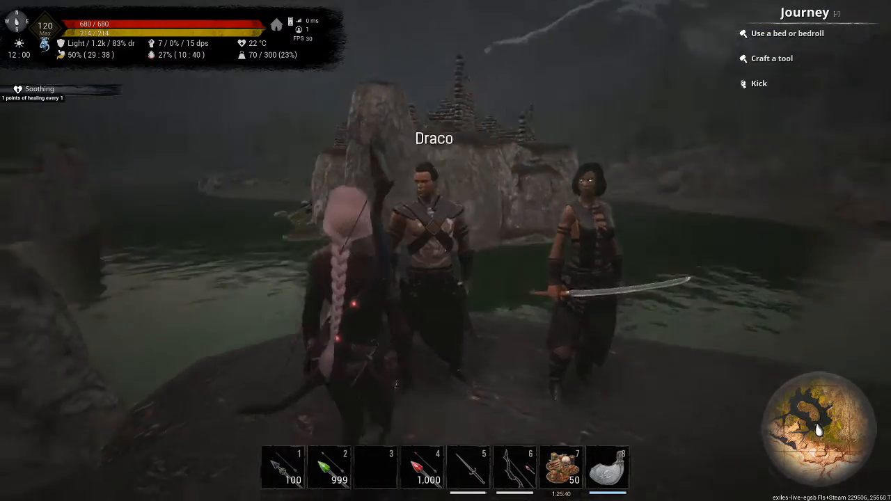
{"action": "key", "text": "e"}
{"action": "left_click", "coordinate": [170, 140]}
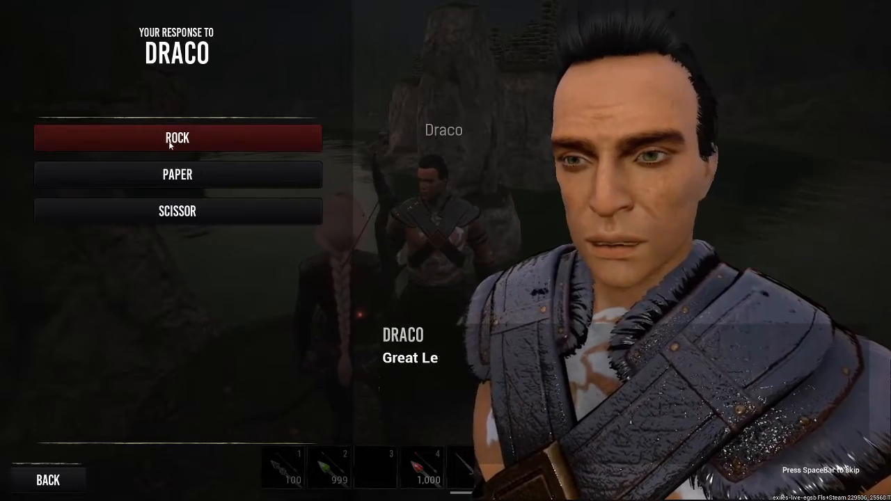
{"action": "left_click", "coordinate": [170, 143]}
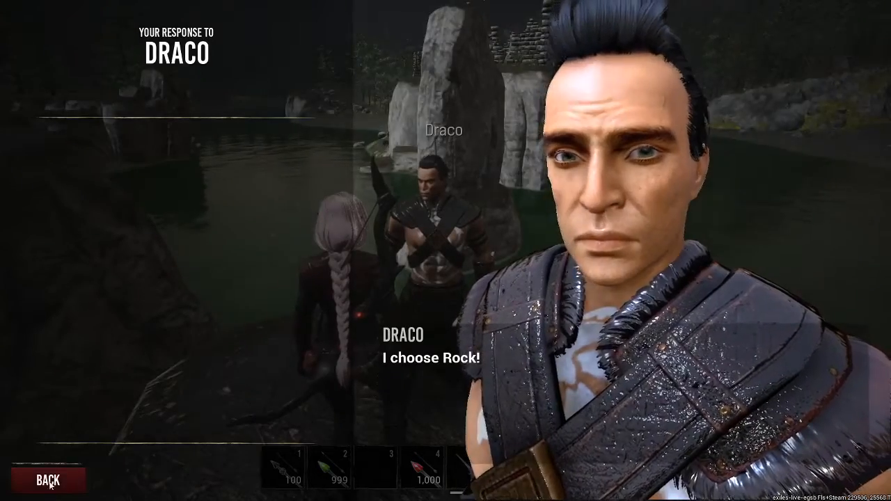
{"action": "left_click", "coordinate": [49, 482]}
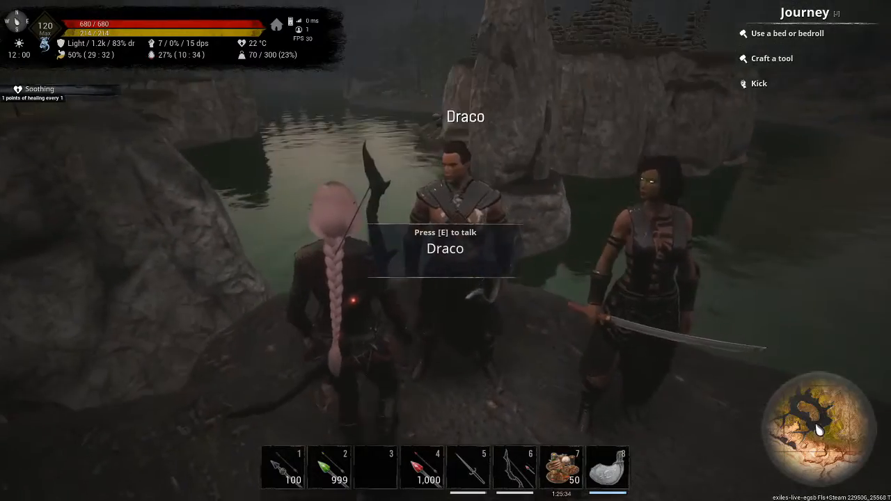
Reopen Draco's script in the Mushi editor, check the Rock variable's value in the LocVar Lookup, and close the lookup.
{"action": "key", "text": "e"}
{"action": "left_click", "coordinate": [64, 492]}
{"action": "key", "text": "e"}
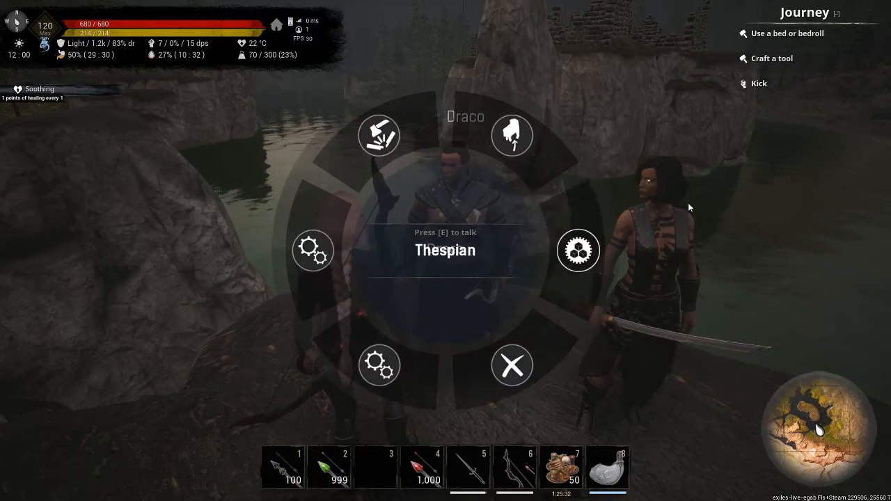
{"action": "left_click", "coordinate": [578, 251]}
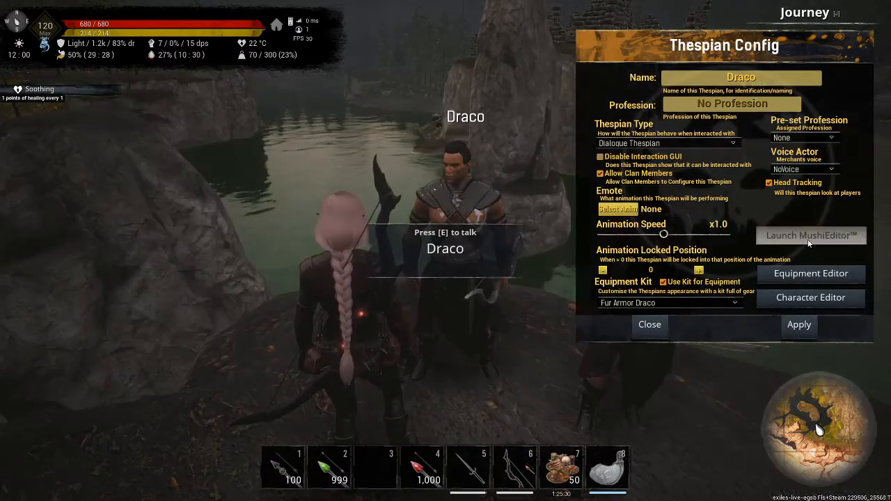
{"action": "left_click", "coordinate": [808, 240]}
{"action": "left_click", "coordinate": [292, 16]}
{"action": "left_click", "coordinate": [216, 73]}
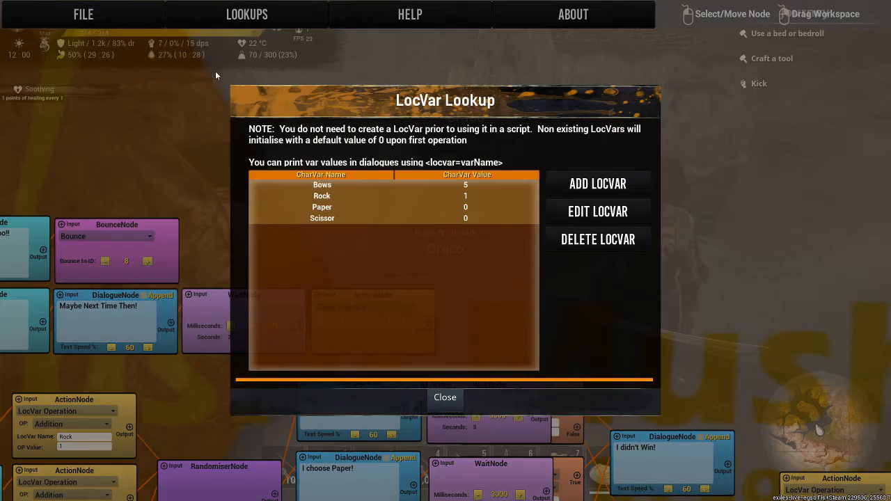
{"action": "left_click", "coordinate": [438, 196]}
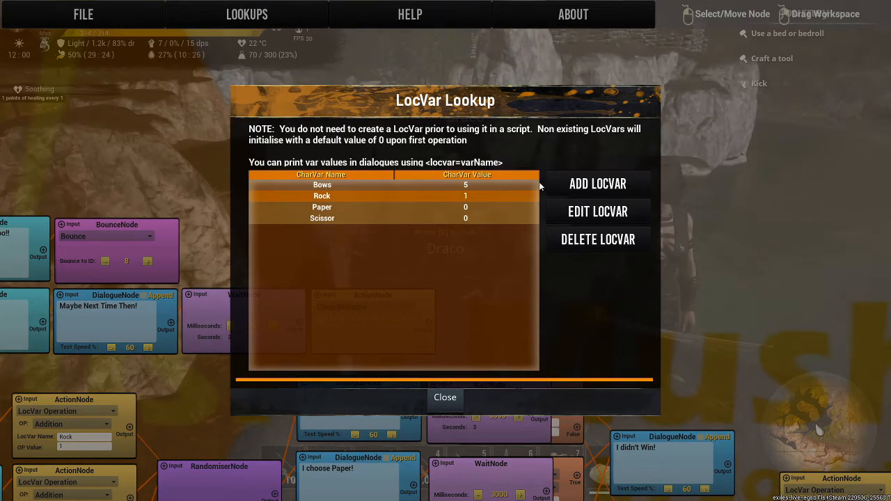
{"action": "left_click", "coordinate": [460, 398]}
Link the outputs of the "I Win!" and "I didn't Win!" DialogueNodes to the Rock reset ActionNode.
{"action": "left_click_drag", "start_coordinate": [630, 304], "coordinate": [399, 37]}
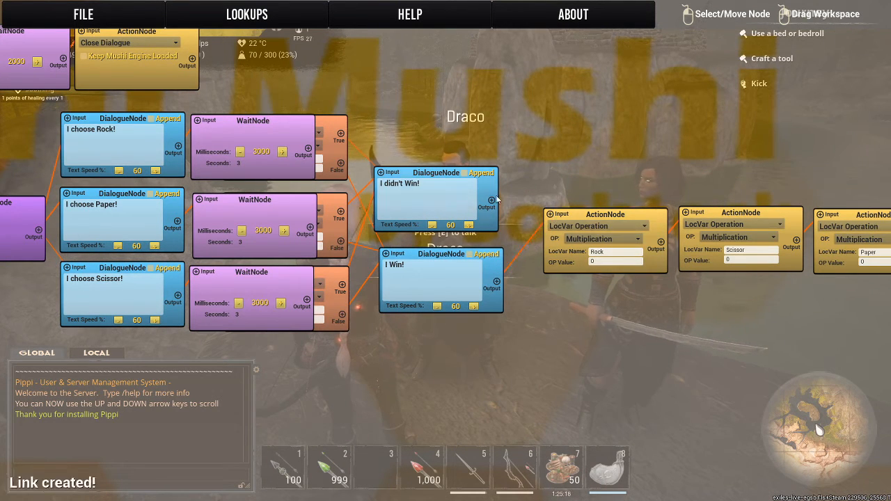
{"action": "left_click_drag", "start_coordinate": [492, 203], "coordinate": [550, 214]}
{"action": "left_click_drag", "start_coordinate": [558, 177], "coordinate": [738, 186]}
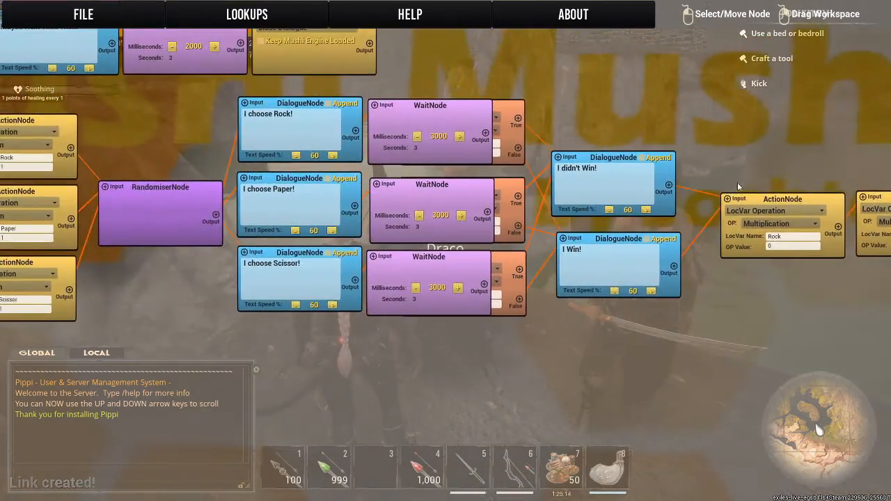
{"action": "left_click_drag", "start_coordinate": [183, 341], "coordinate": [586, 348]}
{"action": "left_click_drag", "start_coordinate": [480, 340], "coordinate": [73, 360]}
{"action": "left_click_drag", "start_coordinate": [681, 134], "coordinate": [2, 167]}
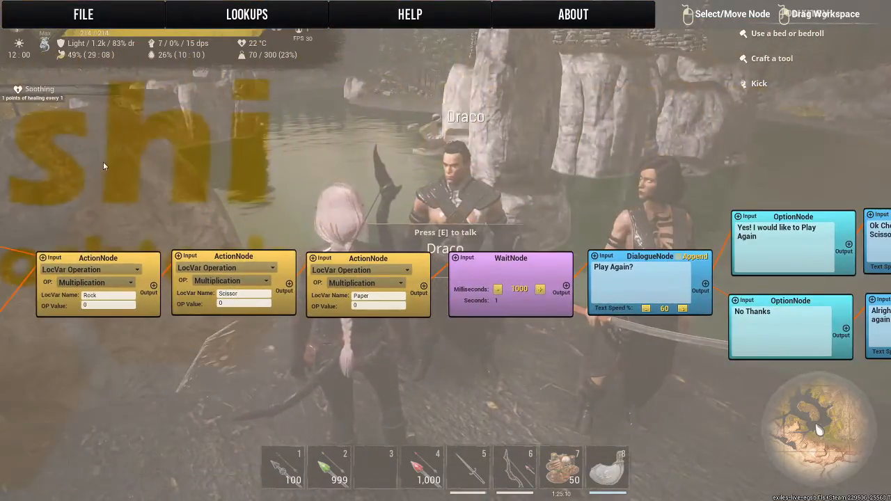
{"action": "left_click_drag", "start_coordinate": [719, 131], "coordinate": [802, 147]}
{"action": "left_click_drag", "start_coordinate": [250, 154], "coordinate": [712, 204]}
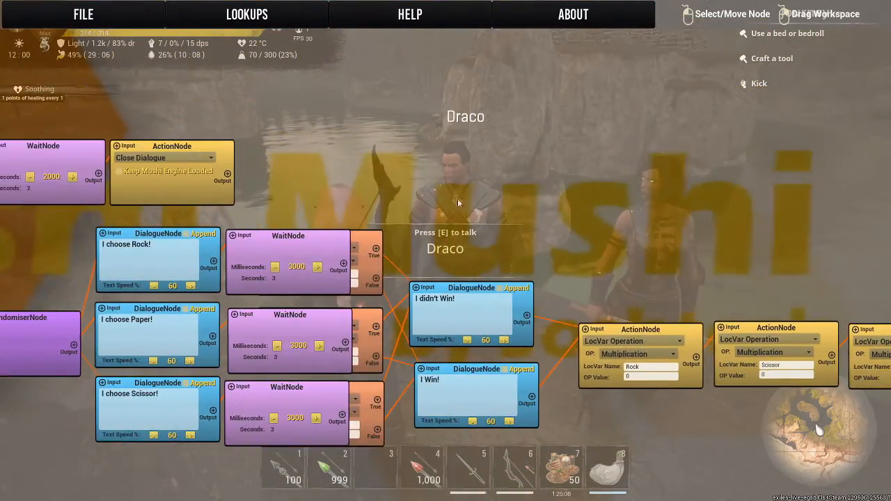
{"action": "left_click_drag", "start_coordinate": [273, 188], "coordinate": [670, 274]}
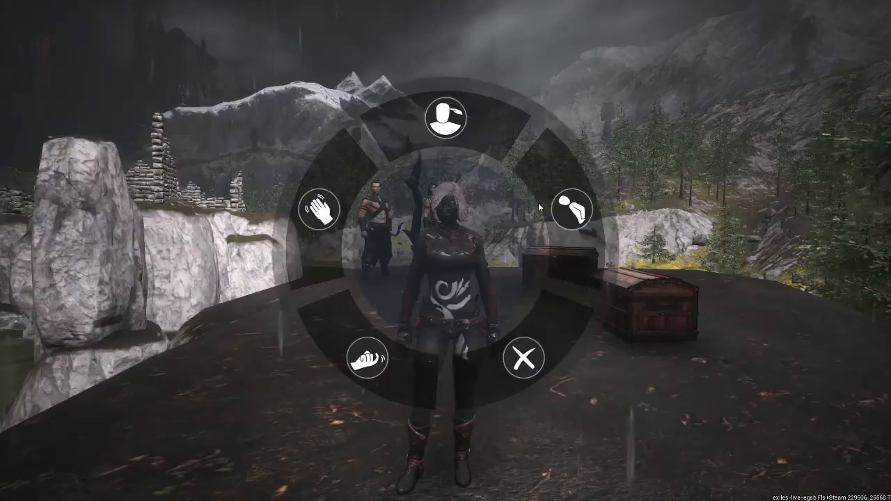